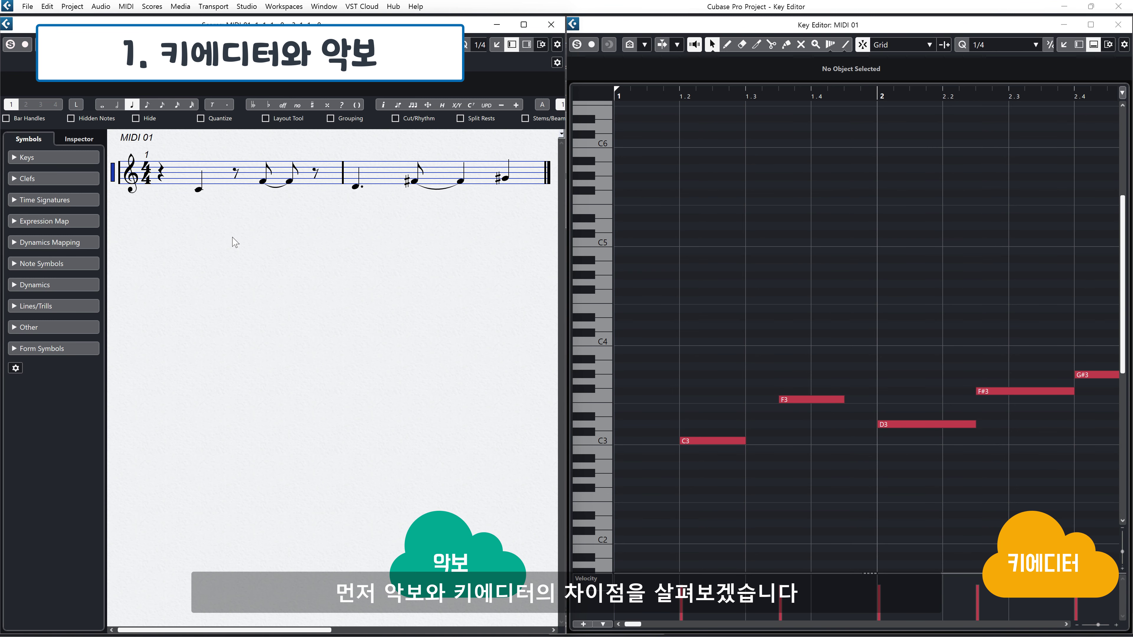
left_click(749, 286)
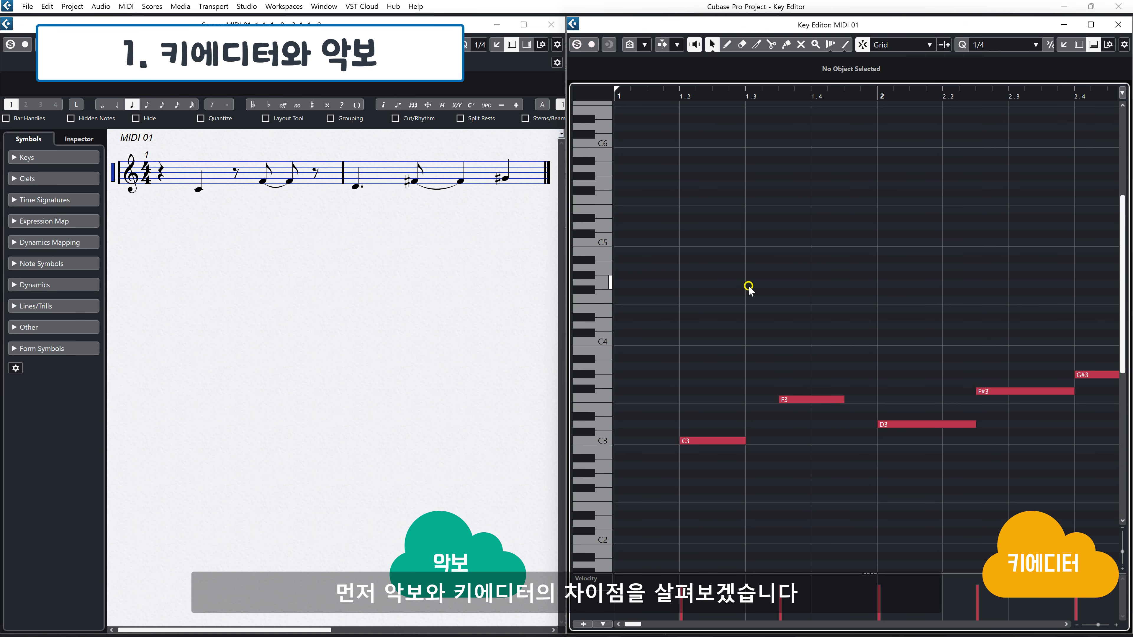
left_click(327, 236)
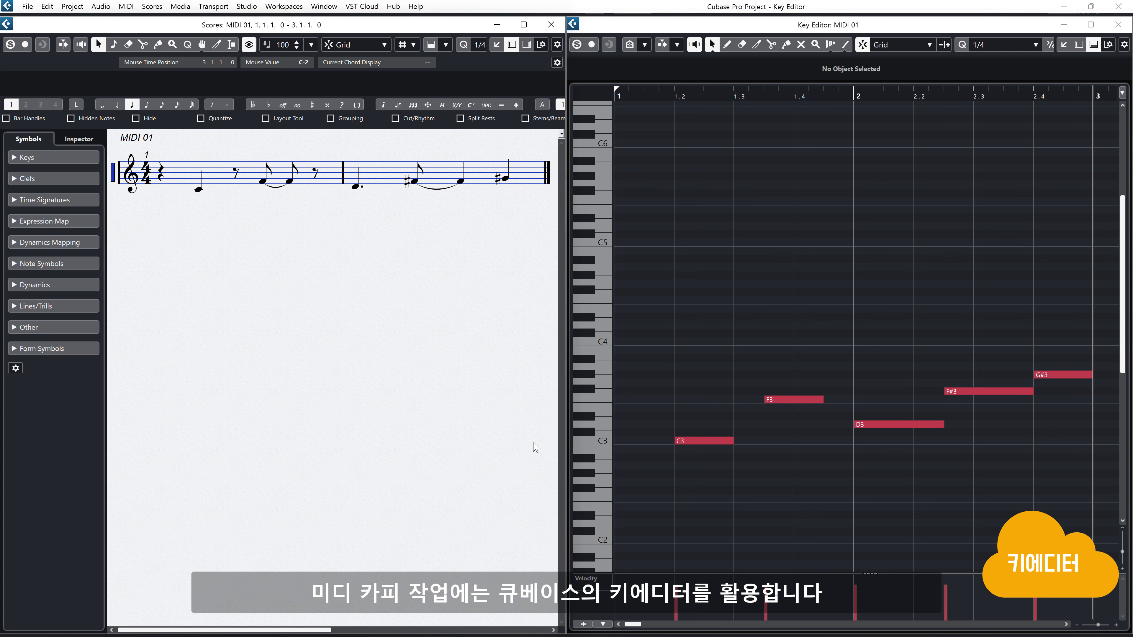
left_click(546, 368)
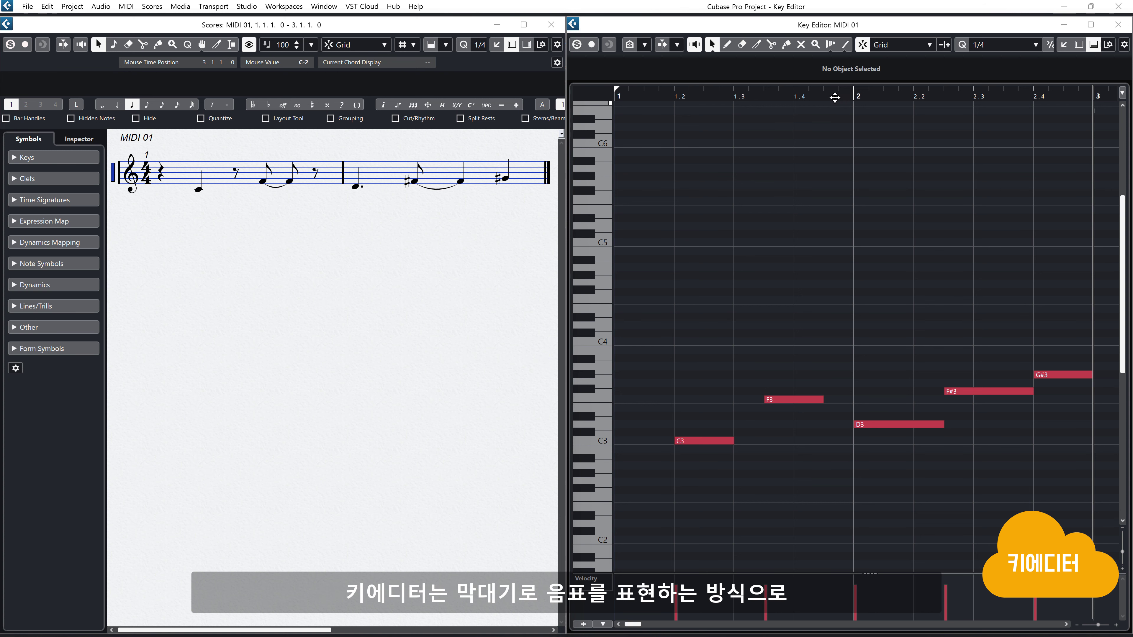
Move the Key Editor's project cursor backwards from bar 2 through beats 1.4, 1.3 and 1.2 to the start of bar 1
left_click(854, 94)
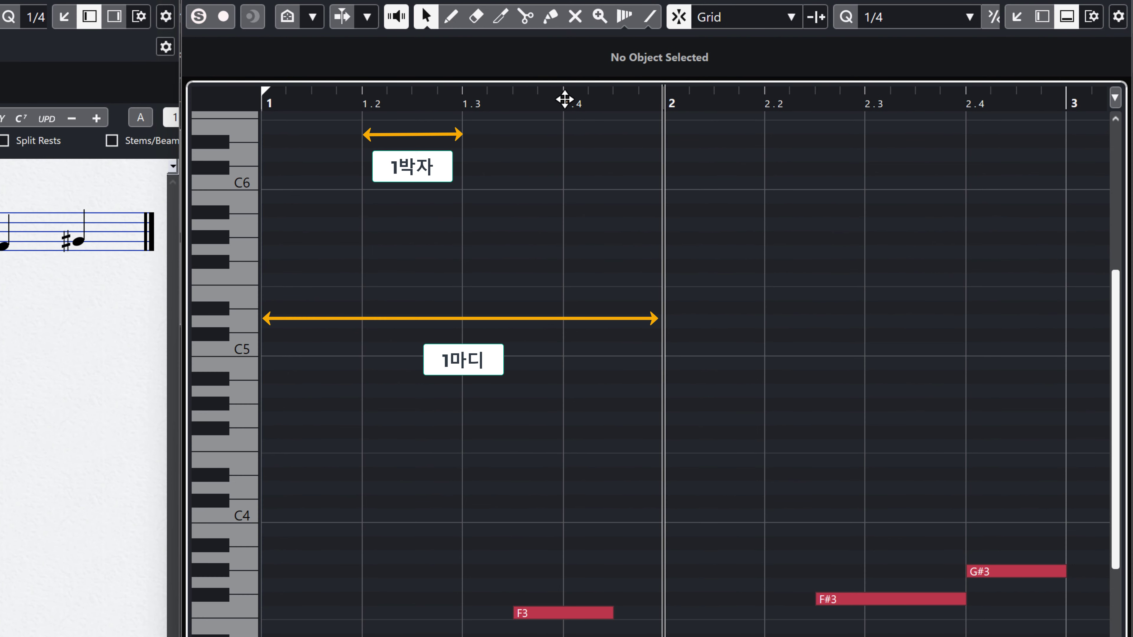
left_click(564, 98)
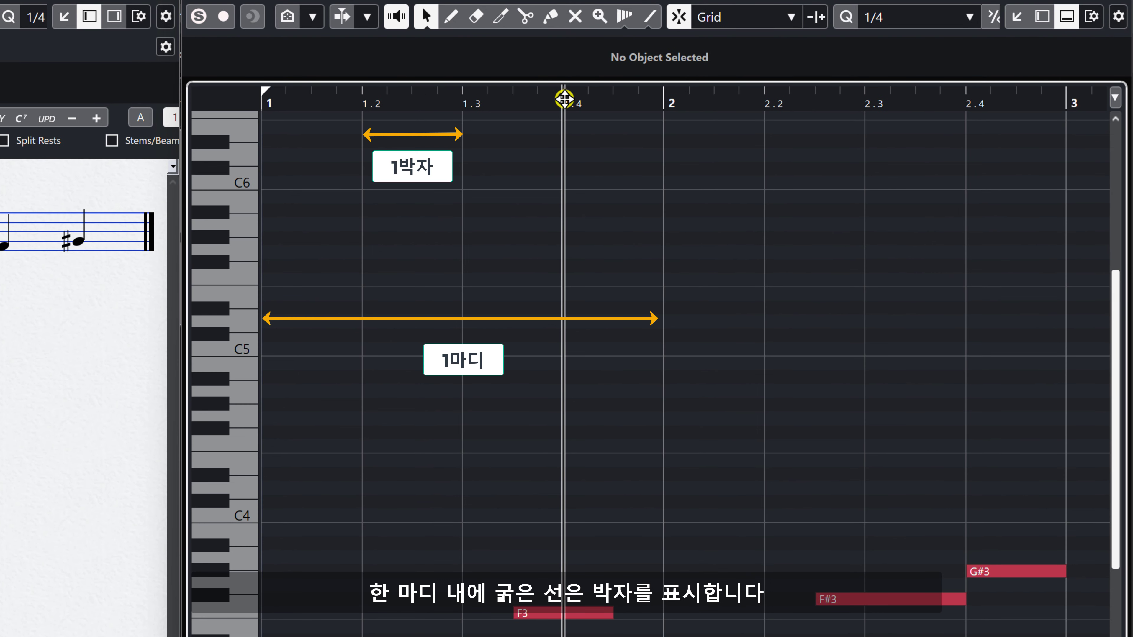
left_click(465, 96)
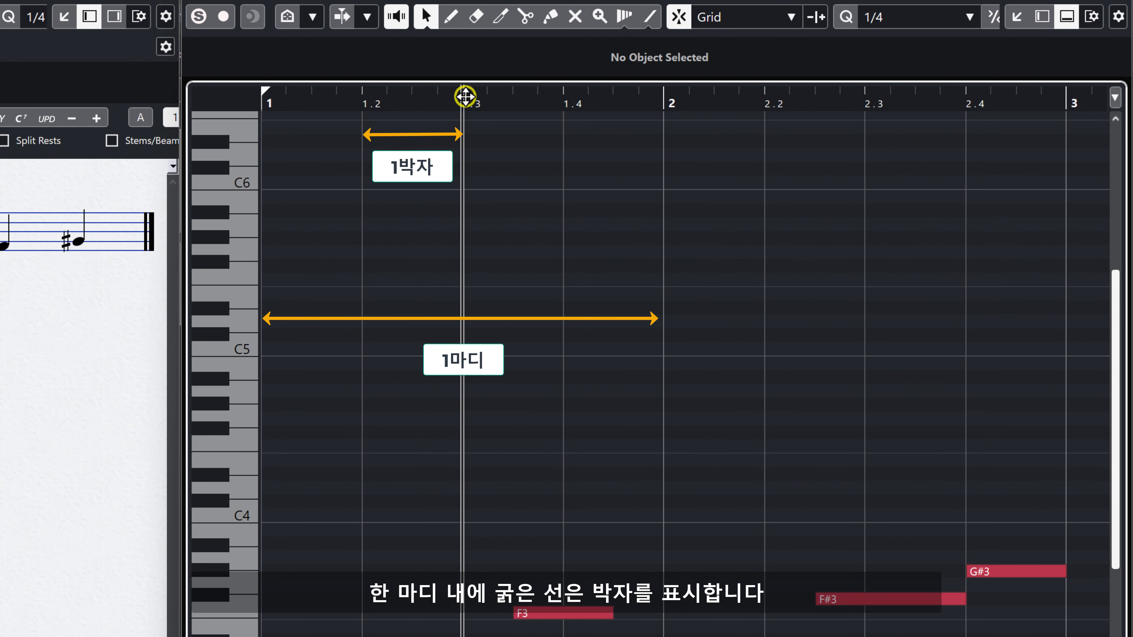
left_click(363, 98)
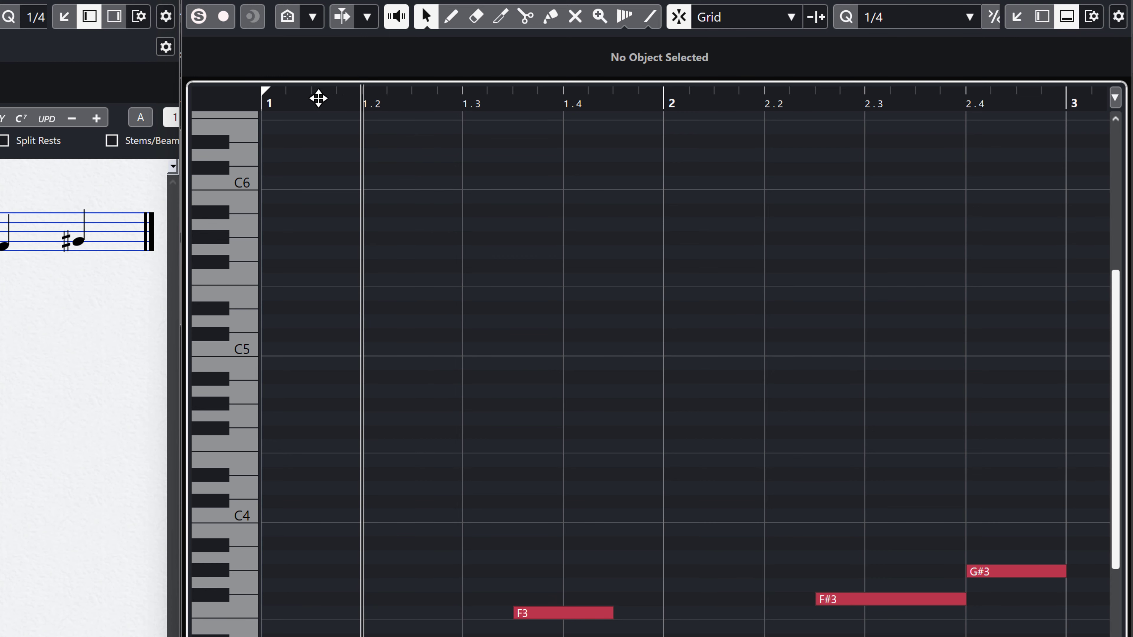
left_click(268, 97)
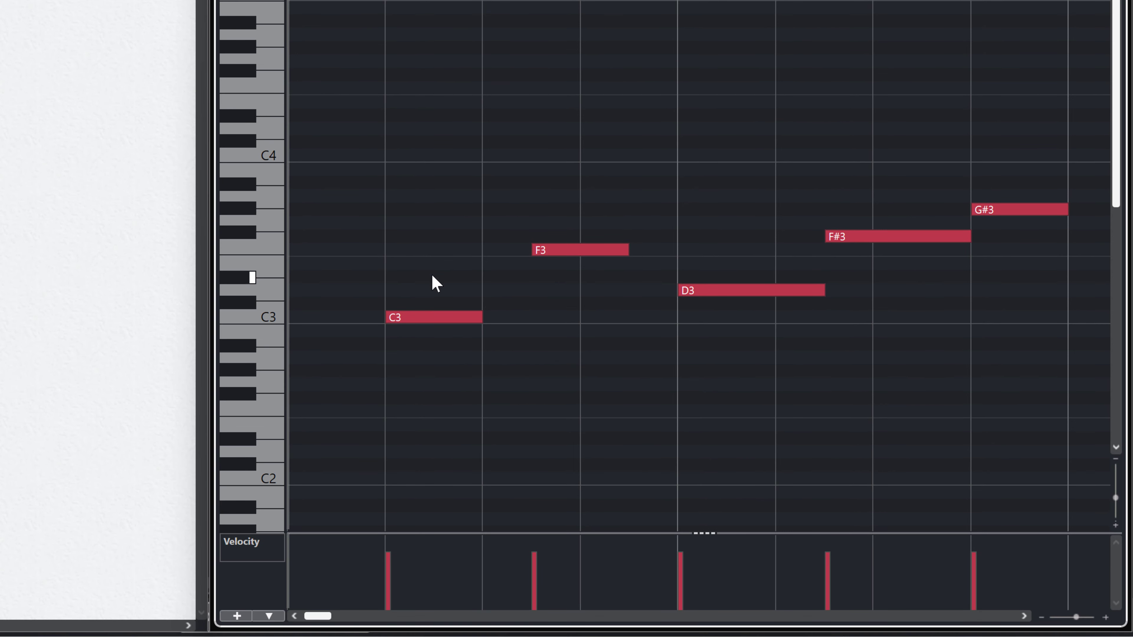
Raise the first note, C3, in semitone steps to E3 in the Key Editor
left_click(440, 317)
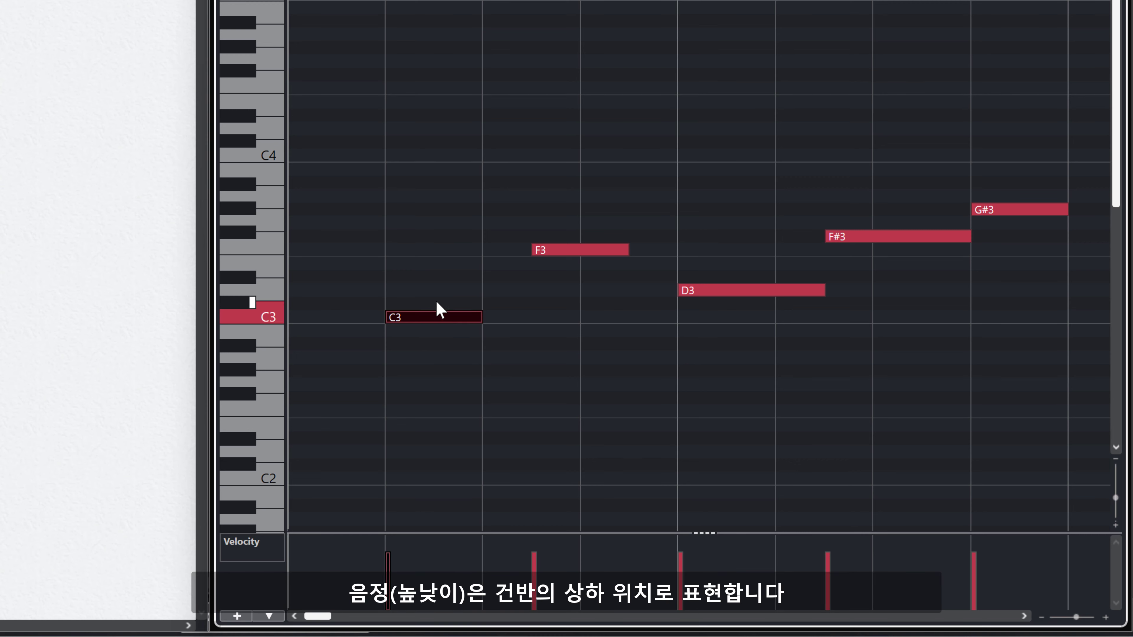
key("Up")
key("Up")
key("Up")
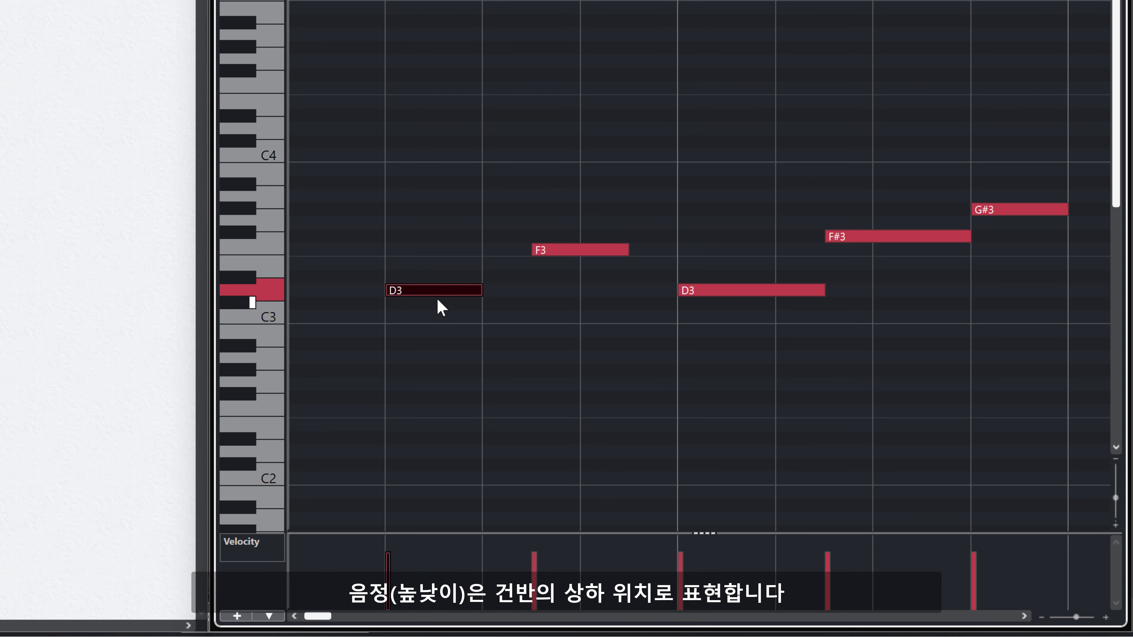
key("Up")
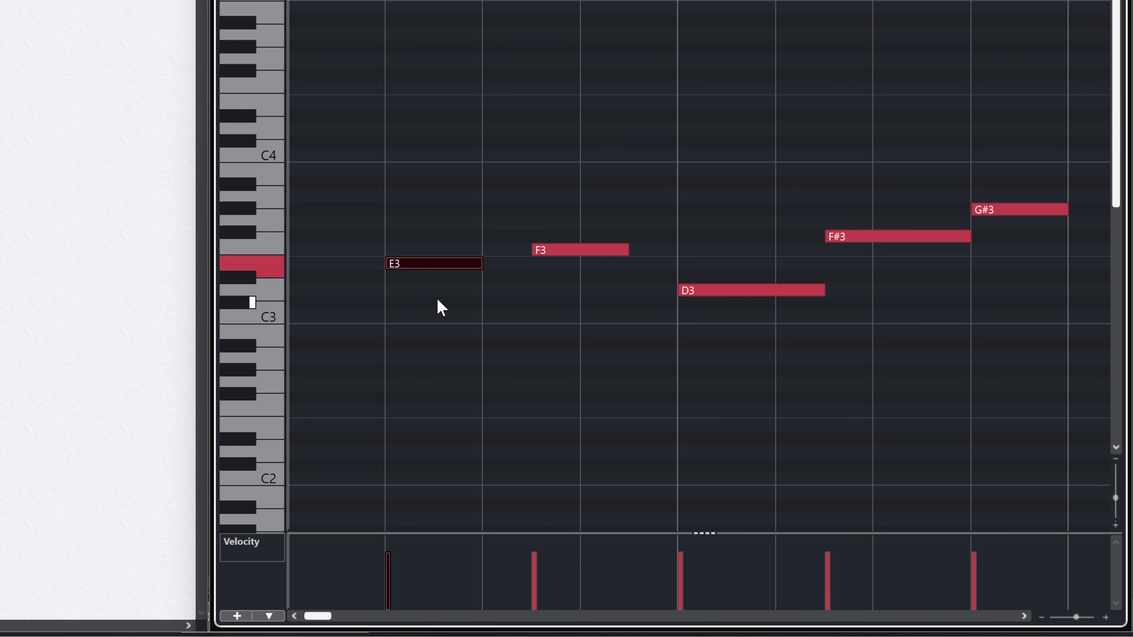
Lower the first note in semitone steps back to C3
key("Down")
key("Down")
key("Down")
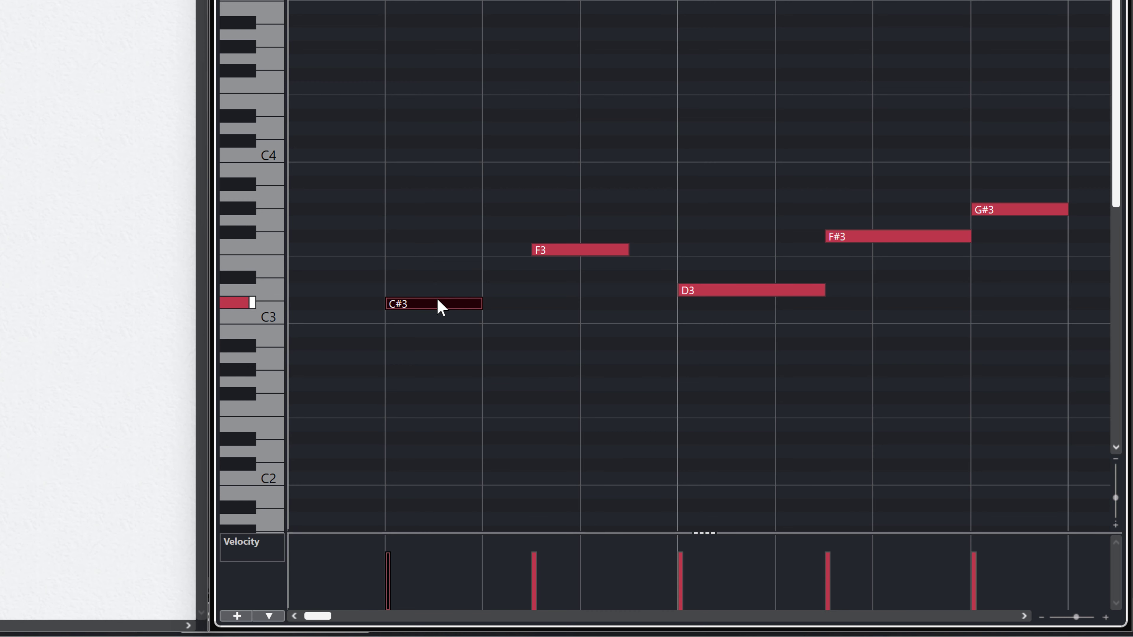
key("Down")
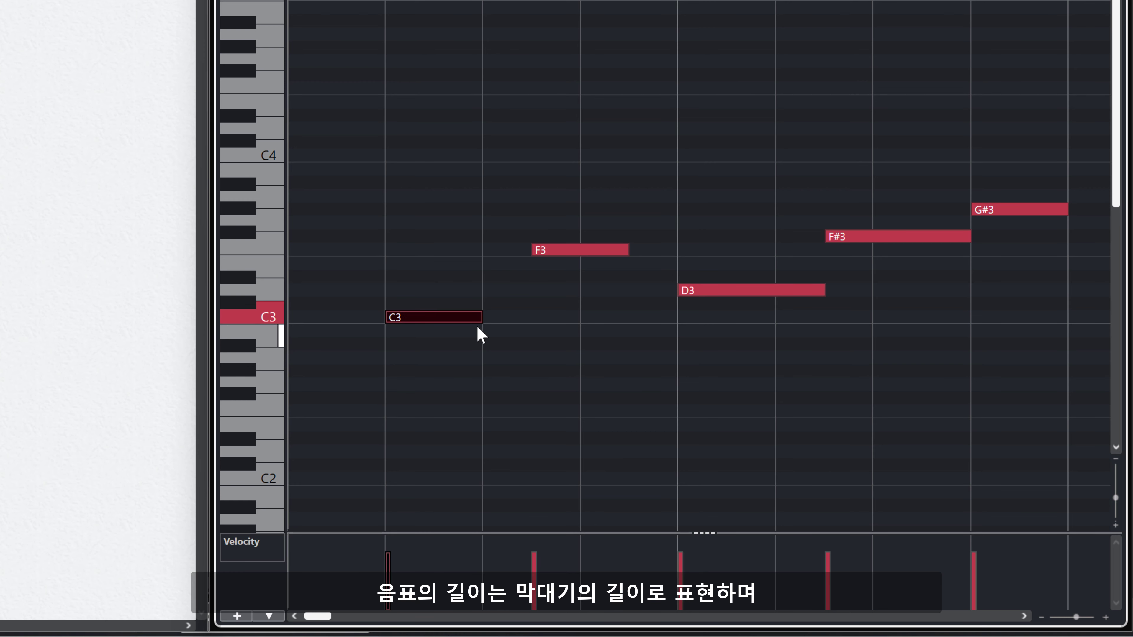
Set the Key Editor's quantize value to 1/32 and shorten the first note, C3, to a length of 0.0.2.0
mouse_move(483, 317)
left_mouse_down()
mouse_move(641, 325)
mouse_move(495, 322)
left_mouse_up()
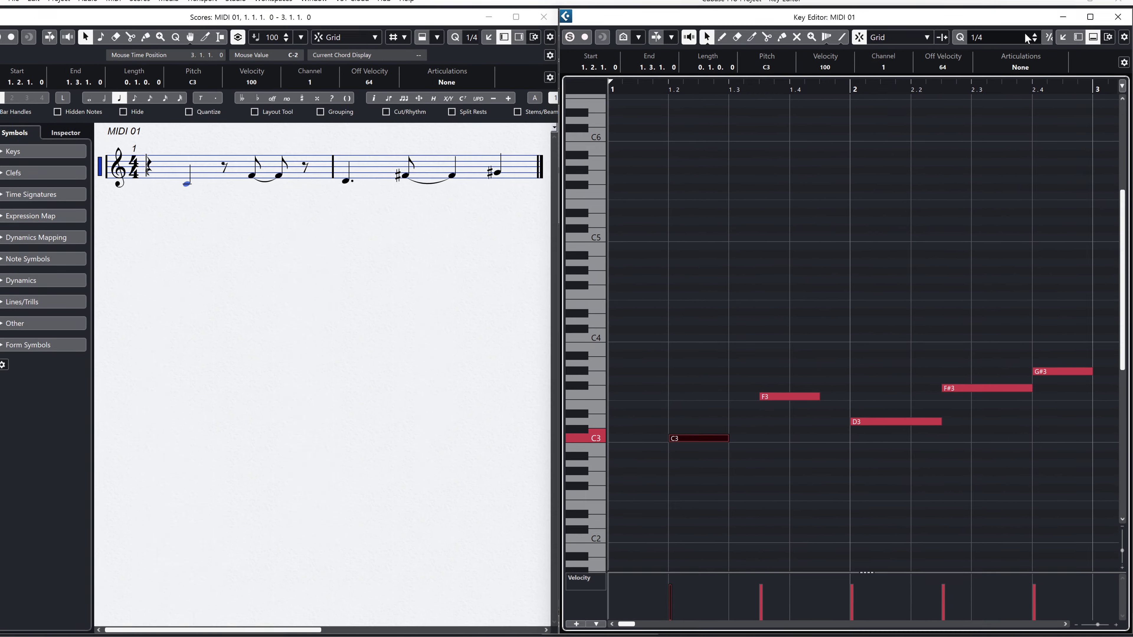
left_click(1026, 38)
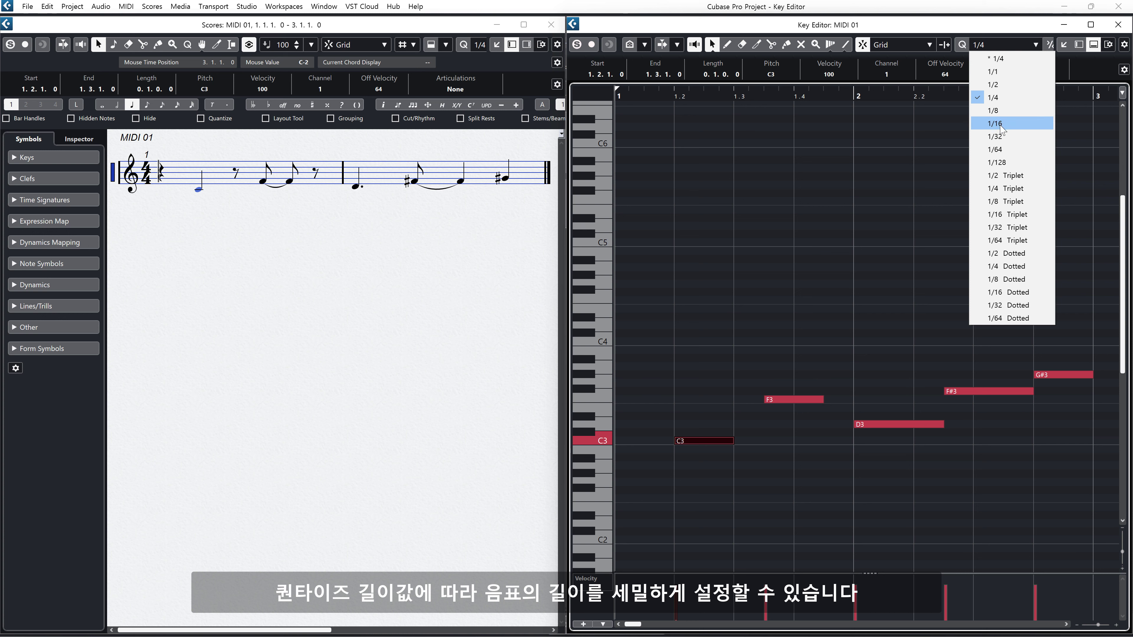
left_click(997, 136)
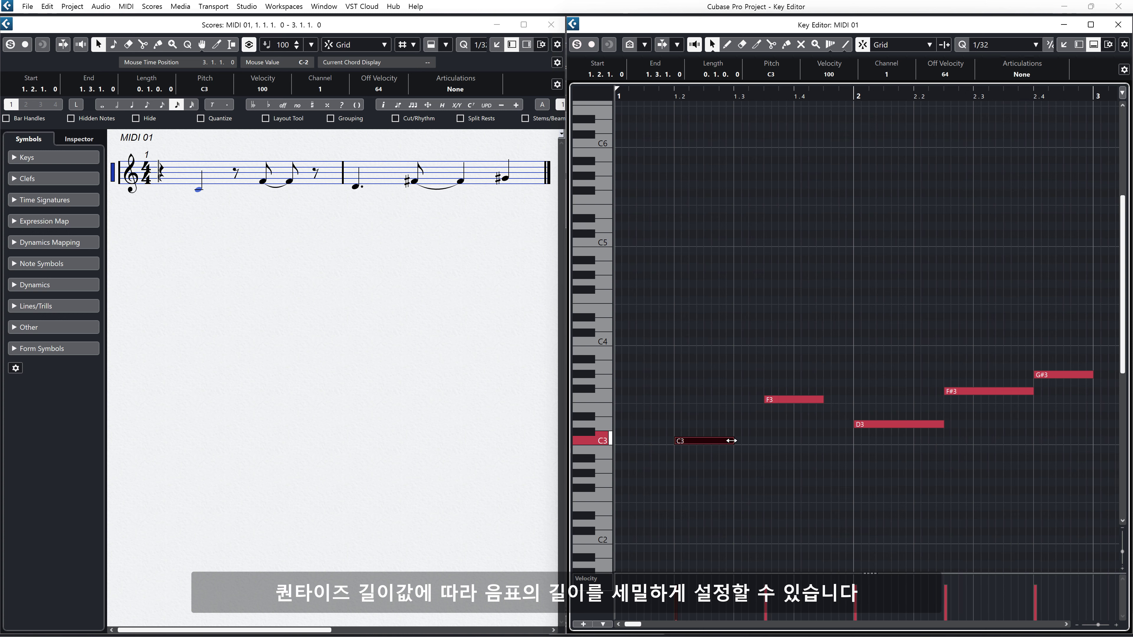
left_click_drag(731, 441, 703, 442)
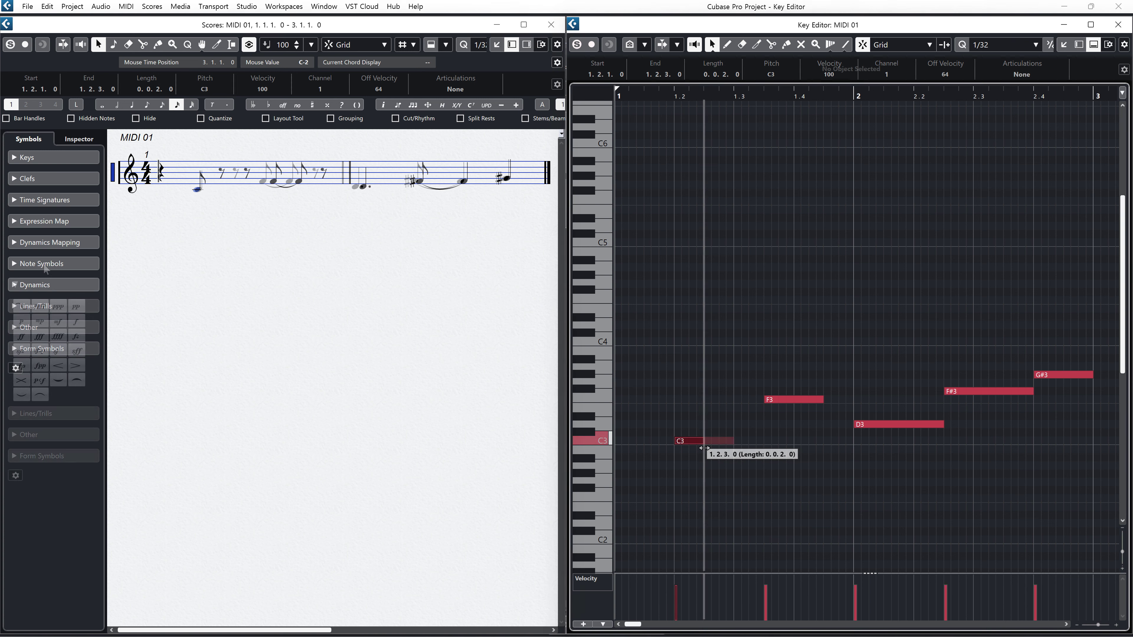
Add a staccato symbol to the first quarter note, C3, in the score
left_click(45, 263)
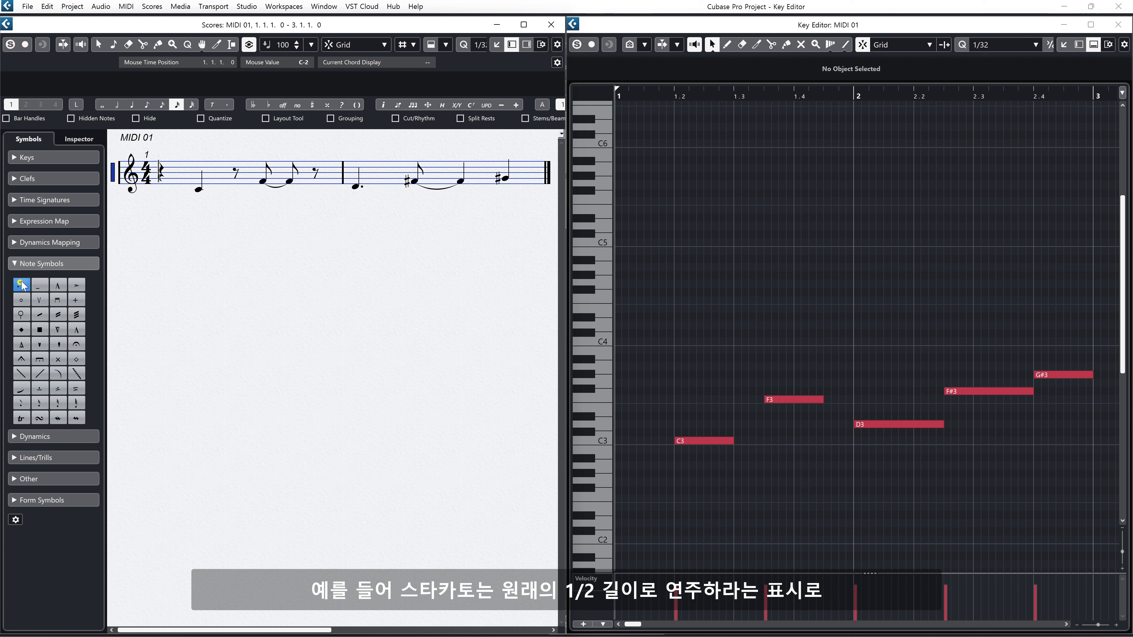
left_click(21, 284)
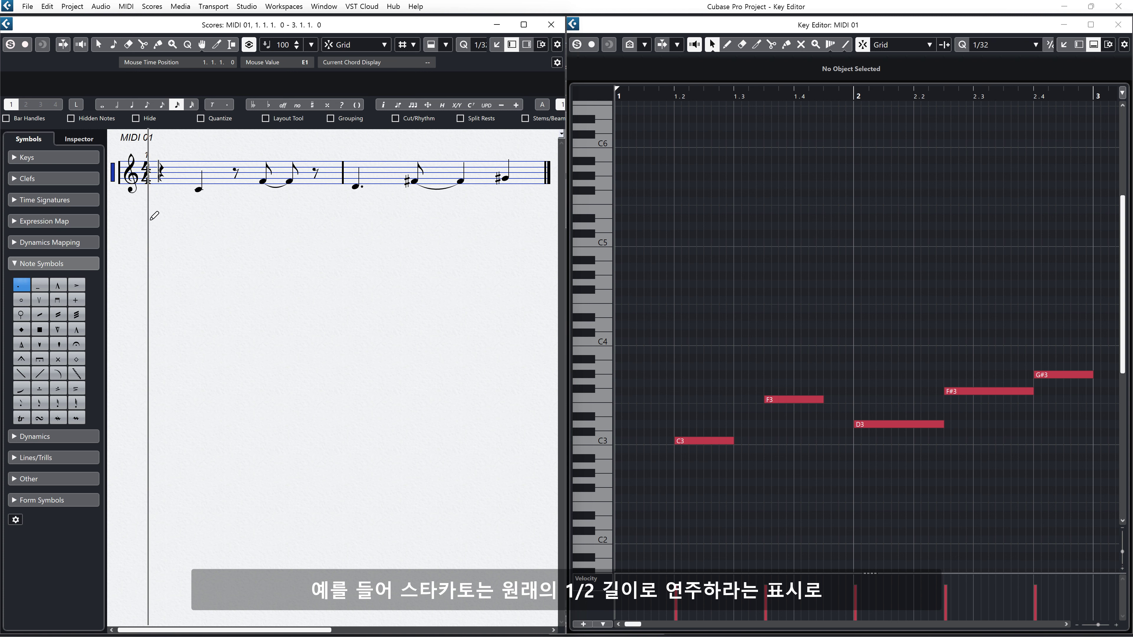
left_click(202, 186)
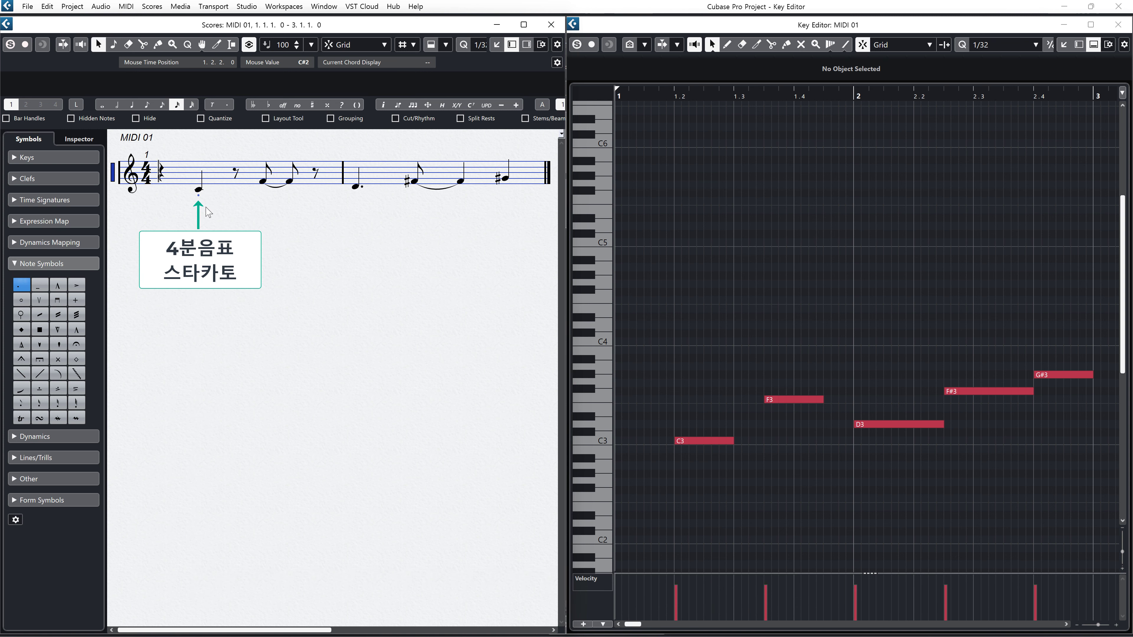
Shorten the C3 note to 0.0.2.0 in the Key Editor as its staccato length, and undo that change
left_click(711, 469)
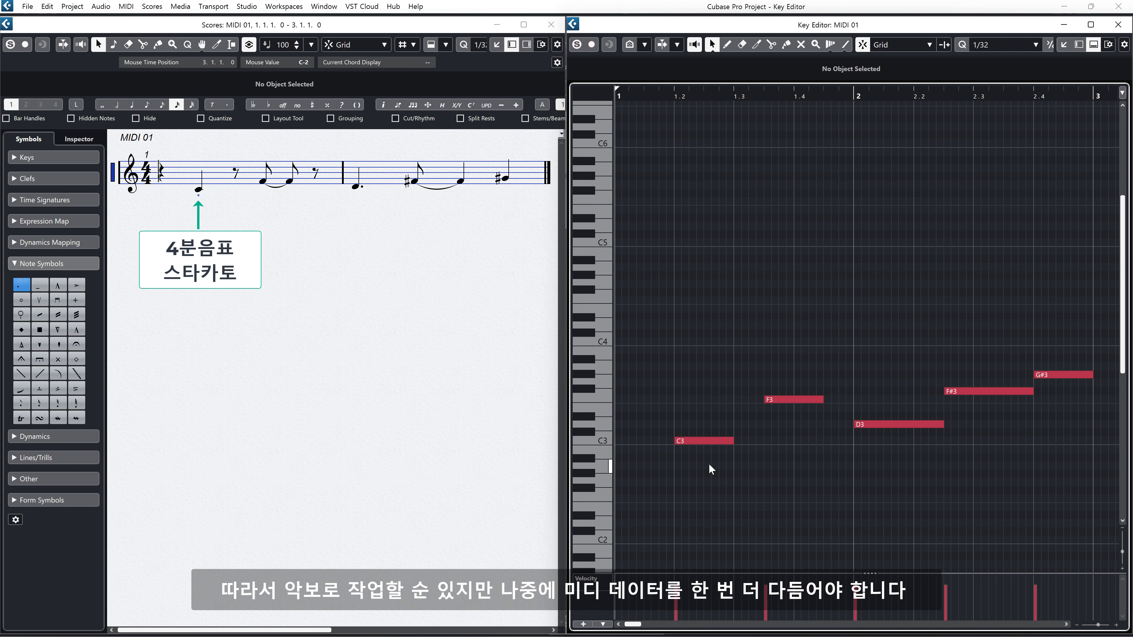
left_click_drag(732, 440, 704, 453)
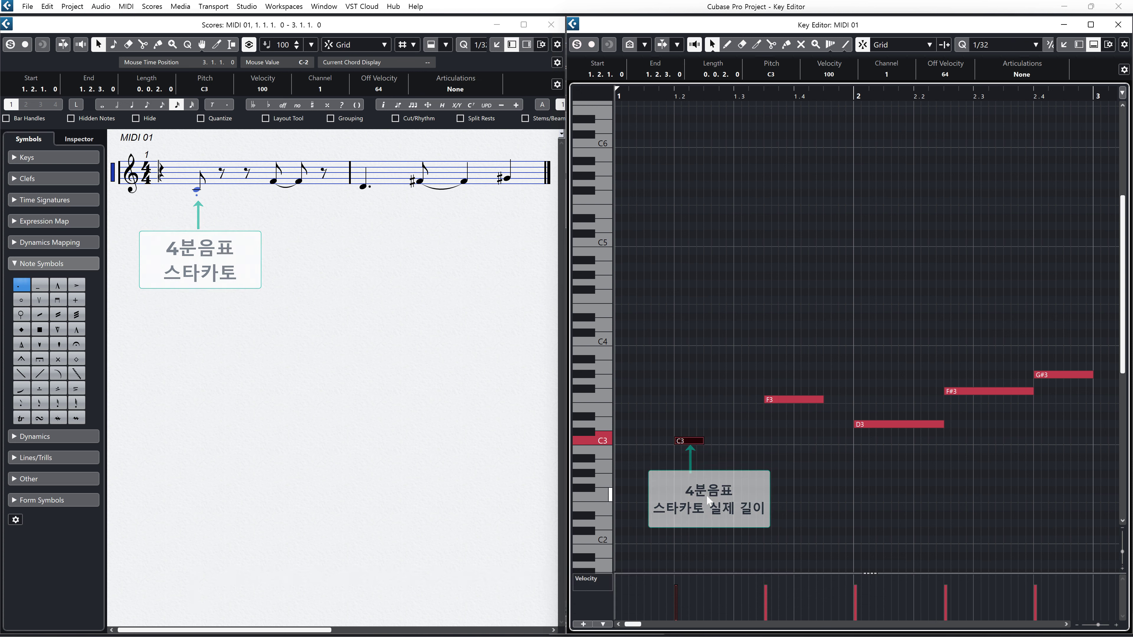
key("ctrl+z")
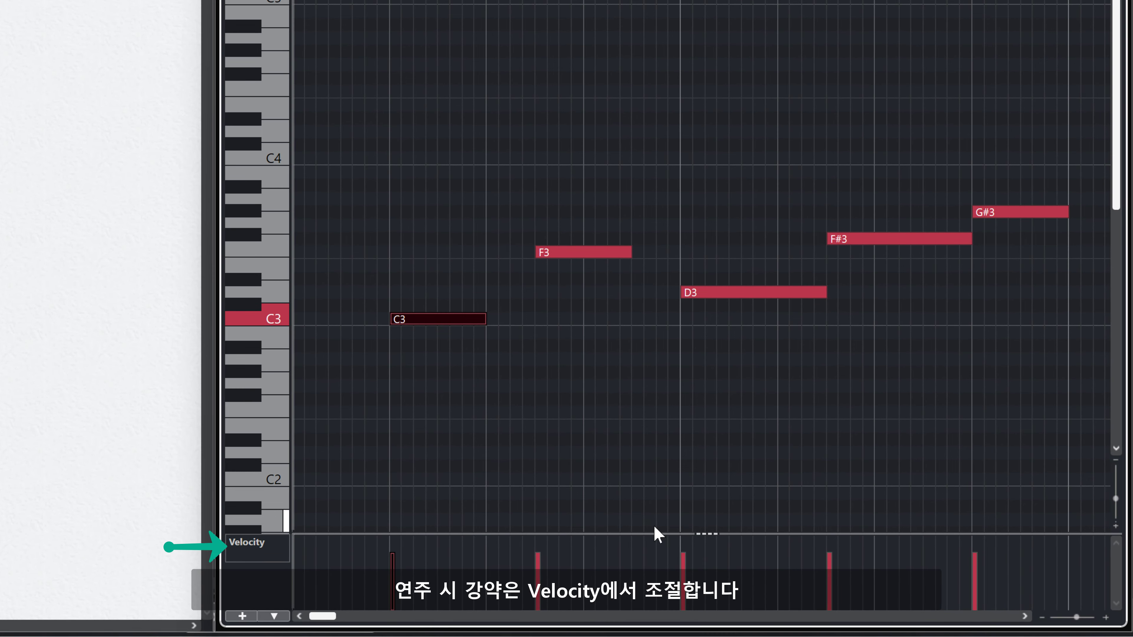
Enlarge the velocity lane and sweep the C3 note's velocity between its lowest and highest levels, leaving it at the maximum
left_click_drag(654, 534, 666, 375)
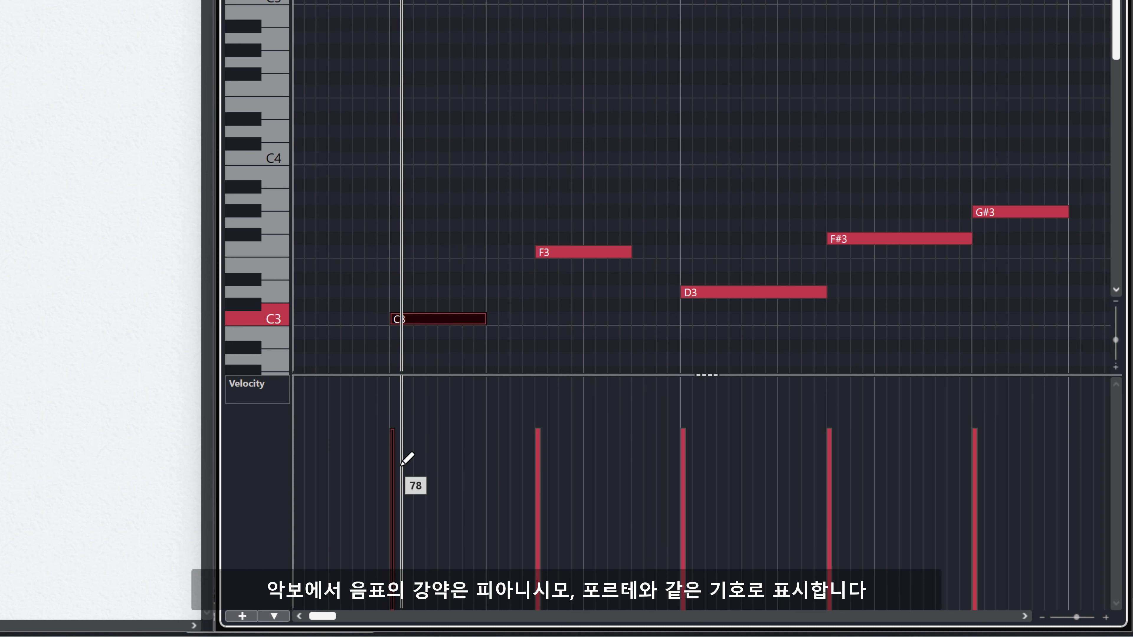
left_click(392, 608)
mouse_move(392, 608)
left_mouse_down()
mouse_move(408, 565)
mouse_move(412, 356)
left_mouse_up()
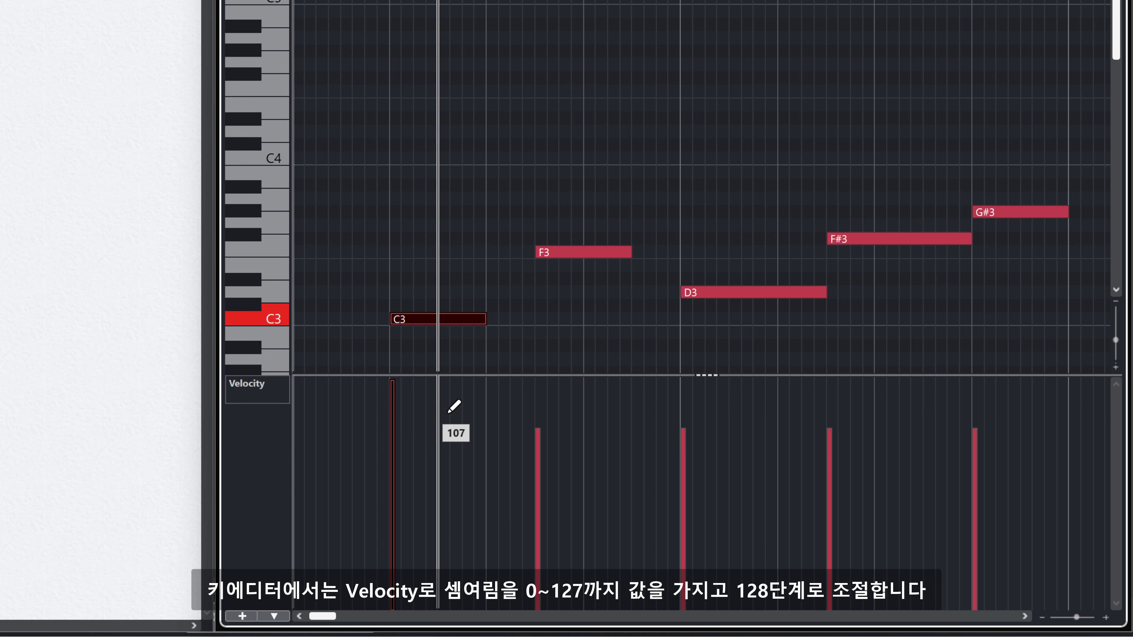
left_click_drag(405, 416, 408, 573)
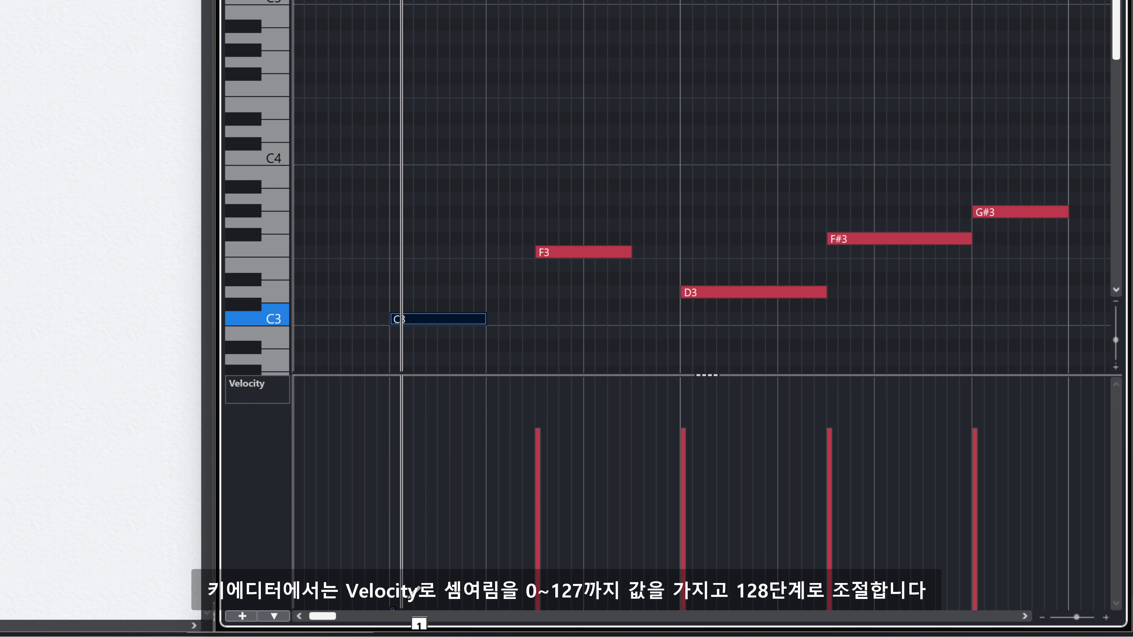
left_click_drag(420, 399, 395, 367)
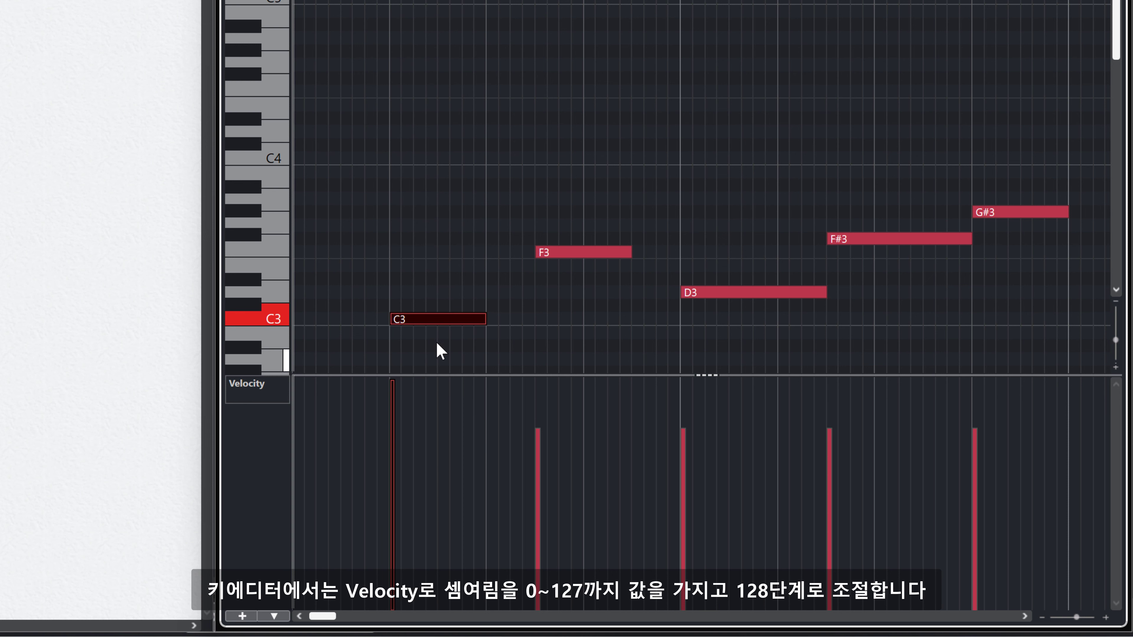
left_click(393, 330)
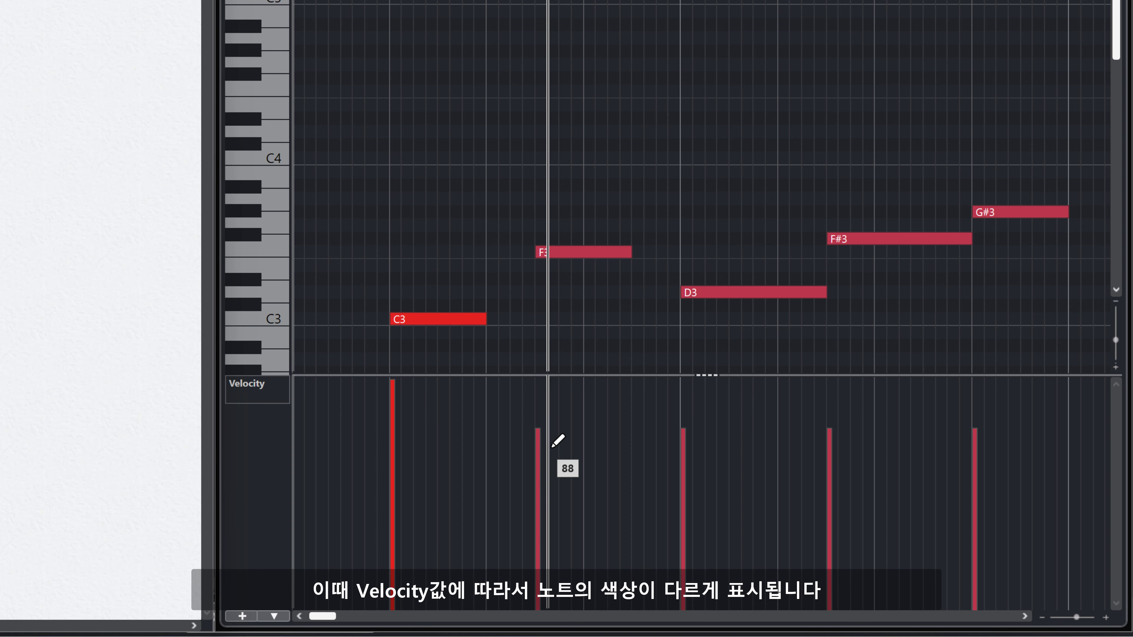
Lower the velocities of the F3 and F#3 notes in the velocity lane
mouse_move(551, 447)
left_mouse_down()
mouse_move(554, 522)
mouse_move(642, 510)
left_mouse_up()
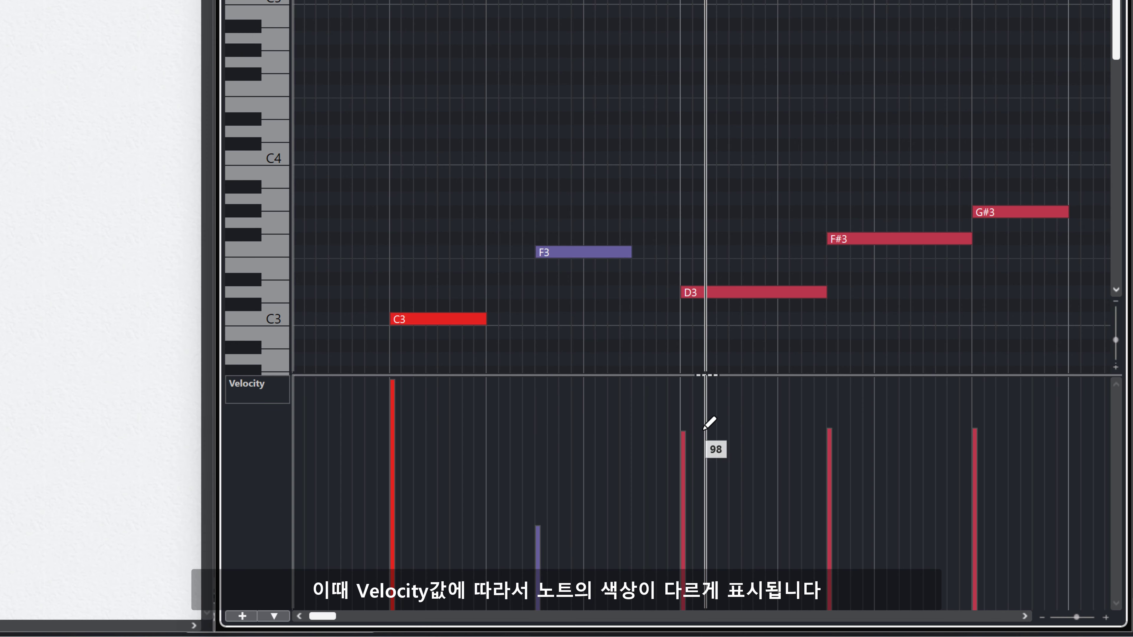
left_click_drag(848, 496, 846, 541)
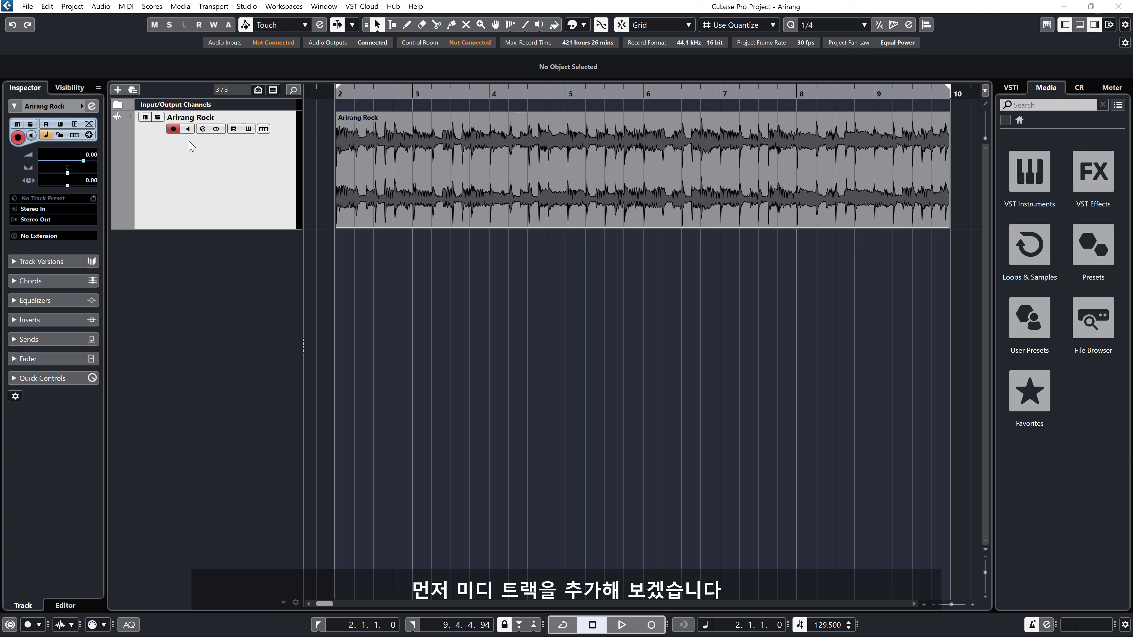
left_click(73, 6)
mouse_move(136, 20)
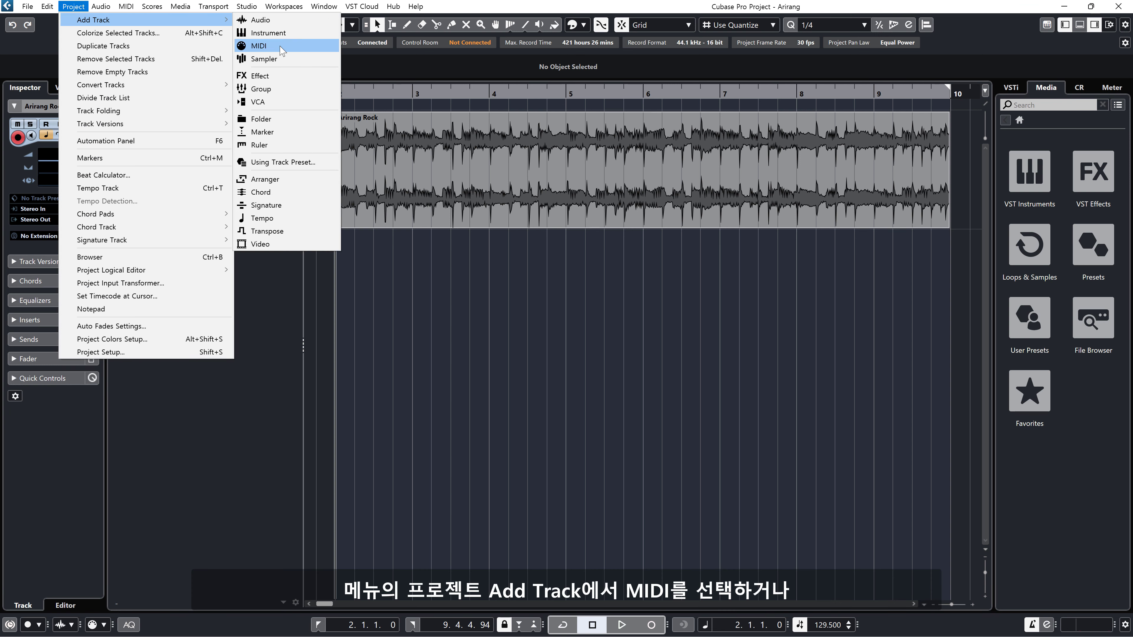
left_click(275, 314)
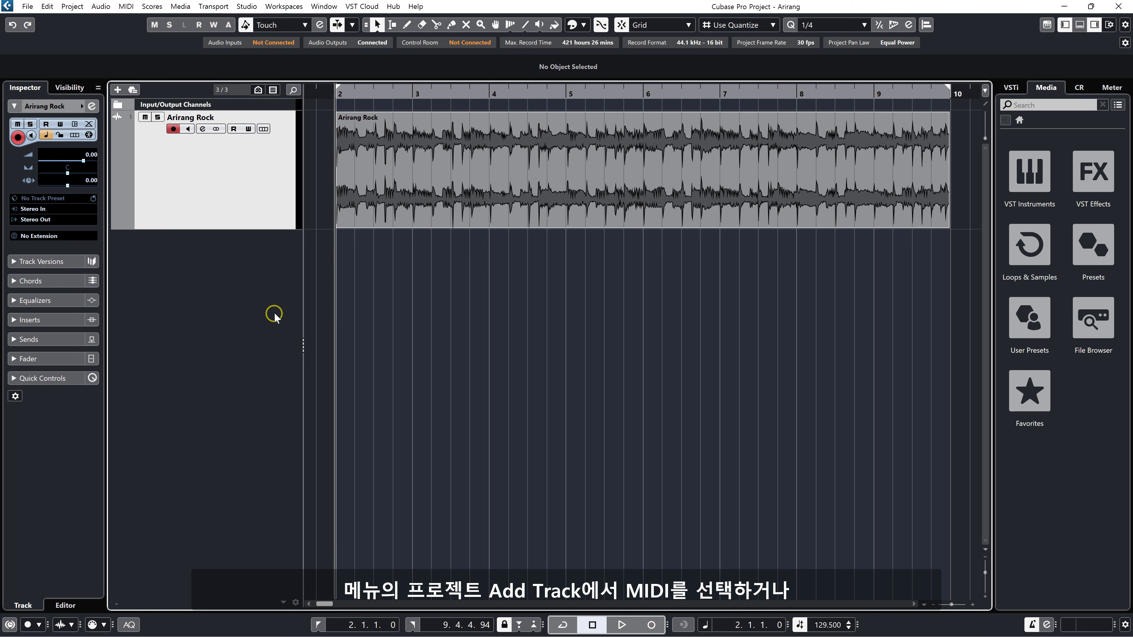
right_click(190, 282)
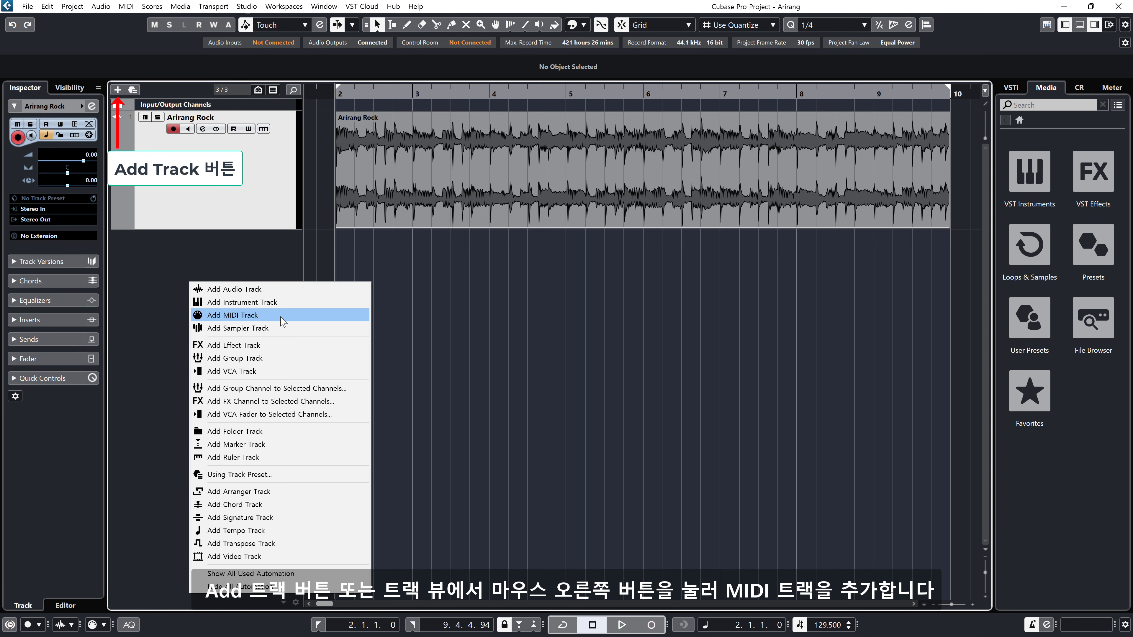
left_click(170, 260)
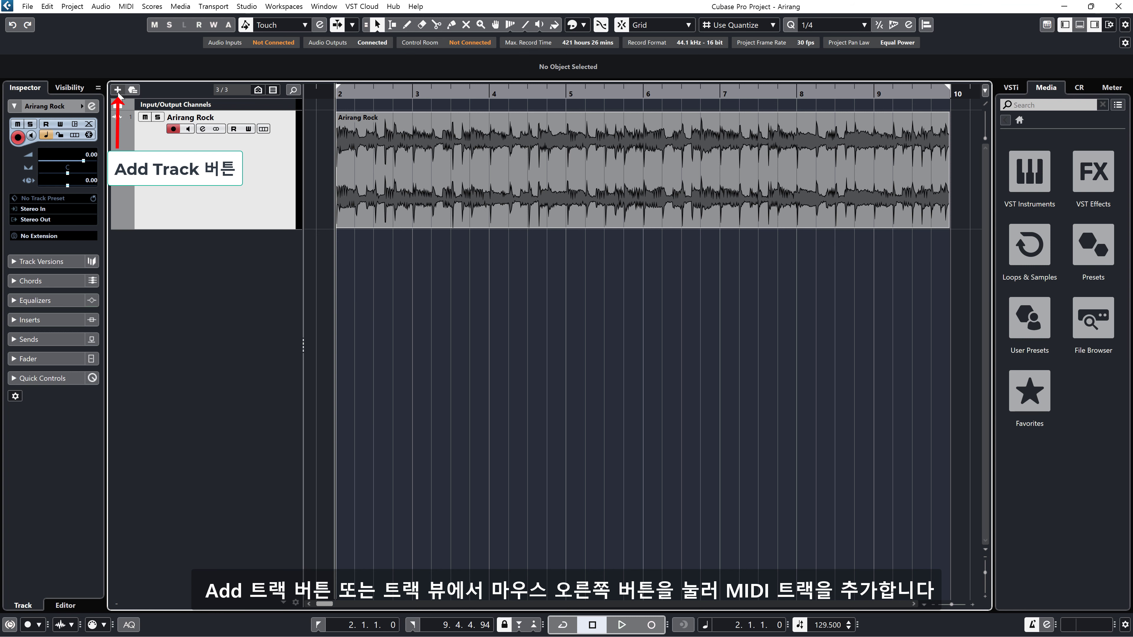
Add a single unnamed MIDI track to the project and undo the addition
left_click(117, 91)
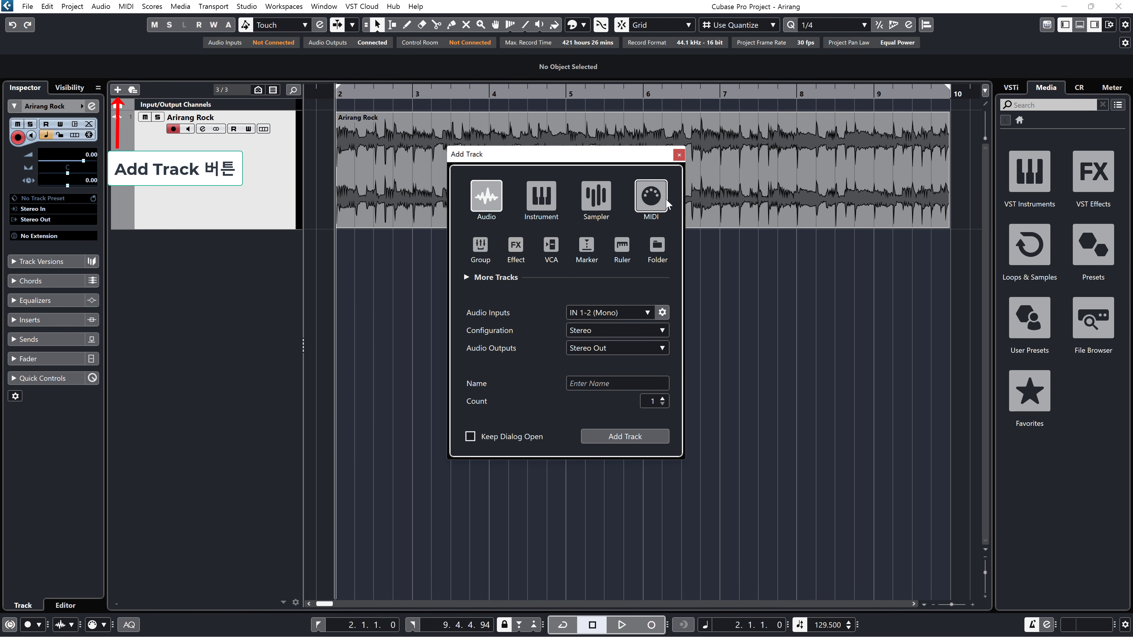
left_click(650, 201)
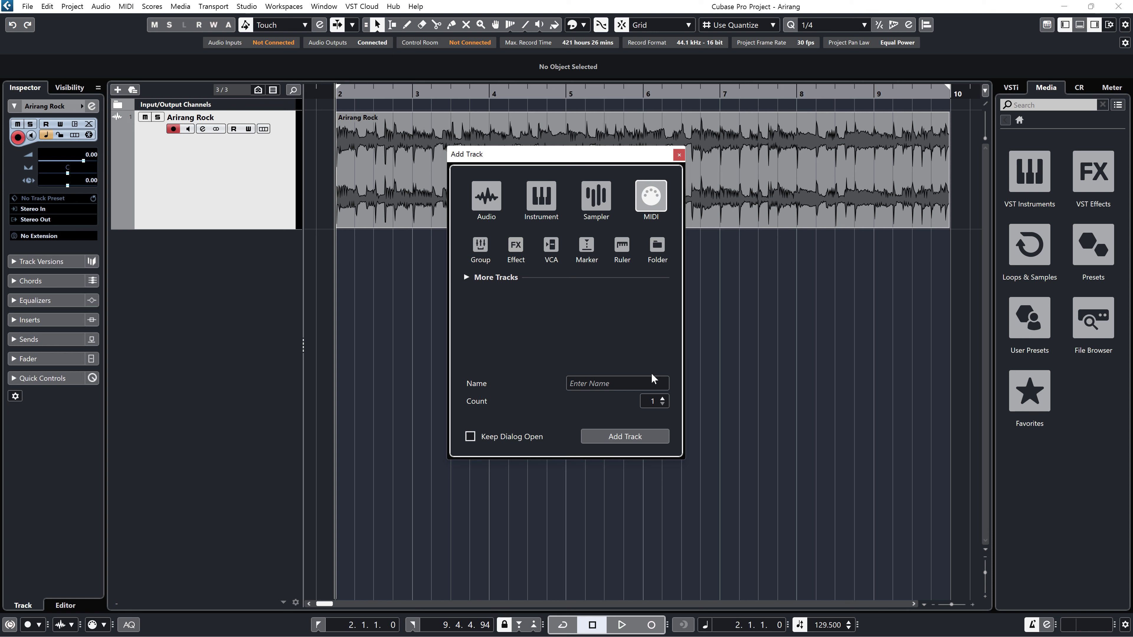
left_click(634, 432)
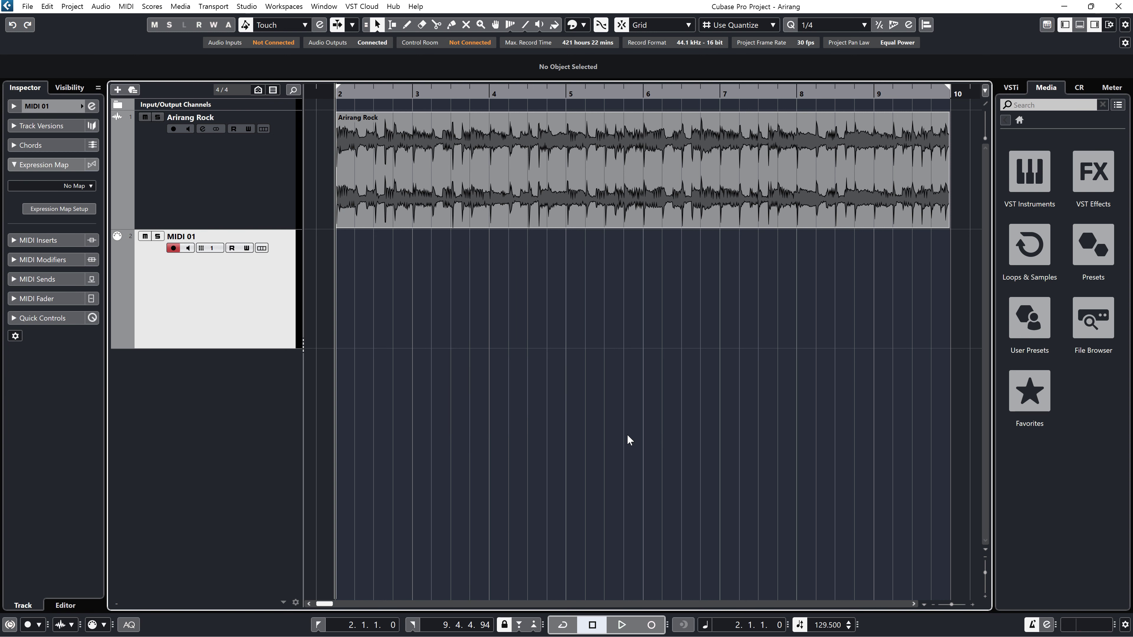
key("ctrl+z")
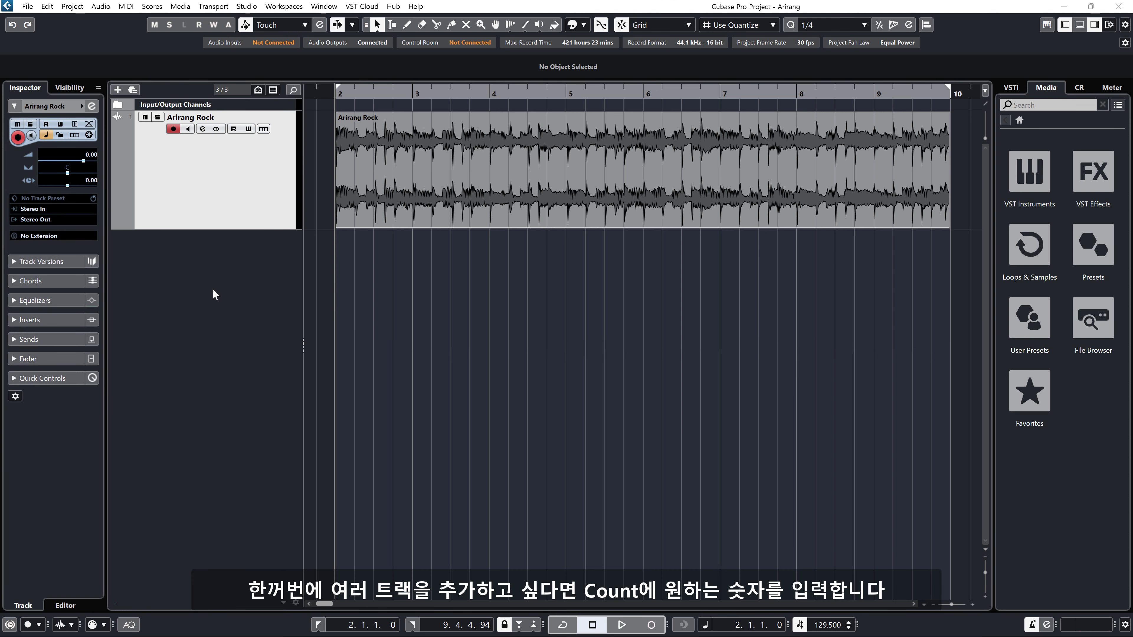
Add three MIDI tracks at once by setting the track count to 3
right_click(203, 280)
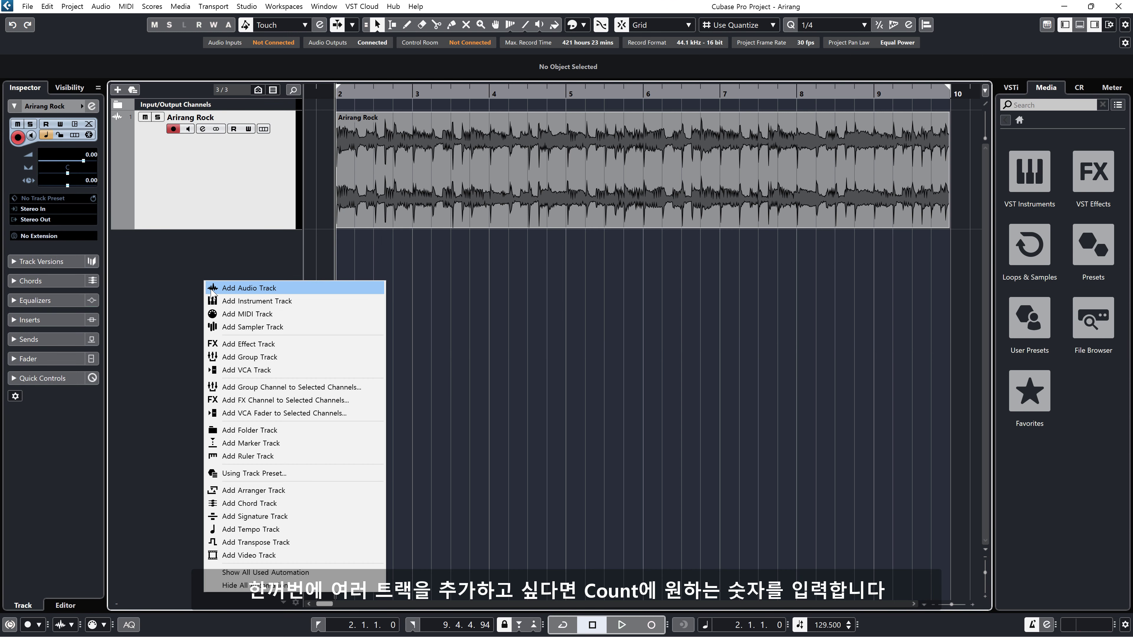
left_click(311, 321)
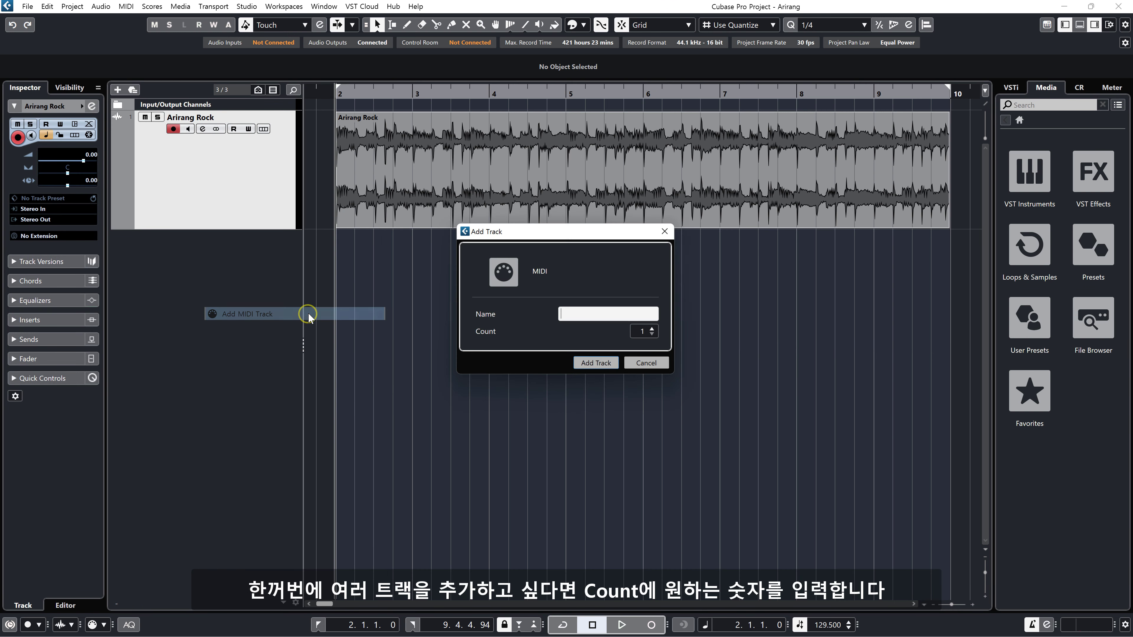
left_click(655, 329)
left_click(655, 329)
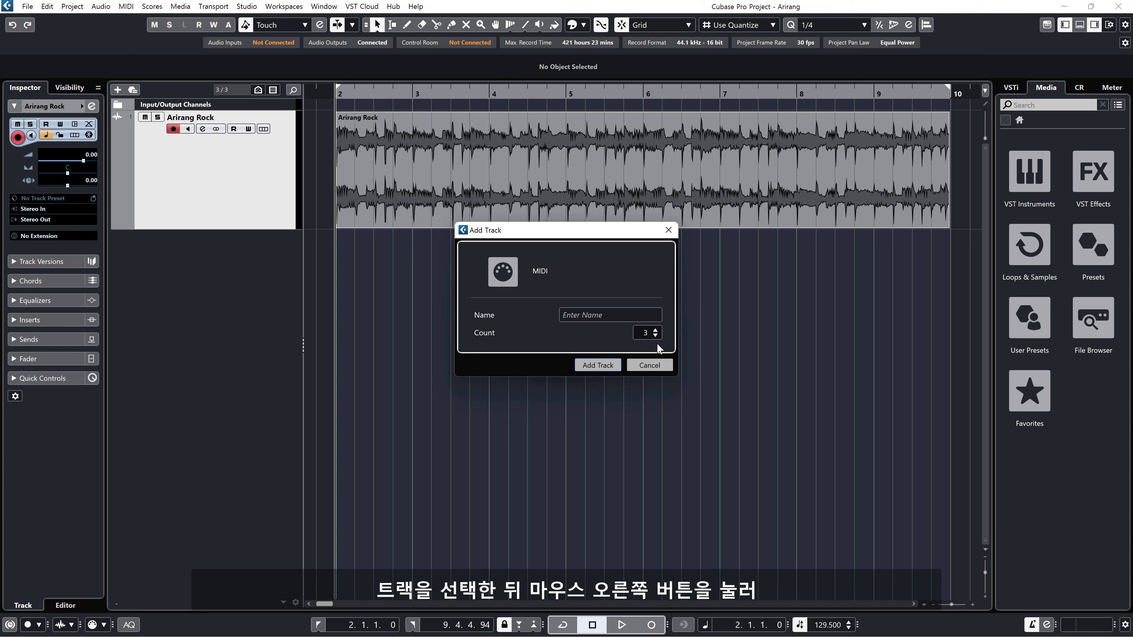
left_click(598, 366)
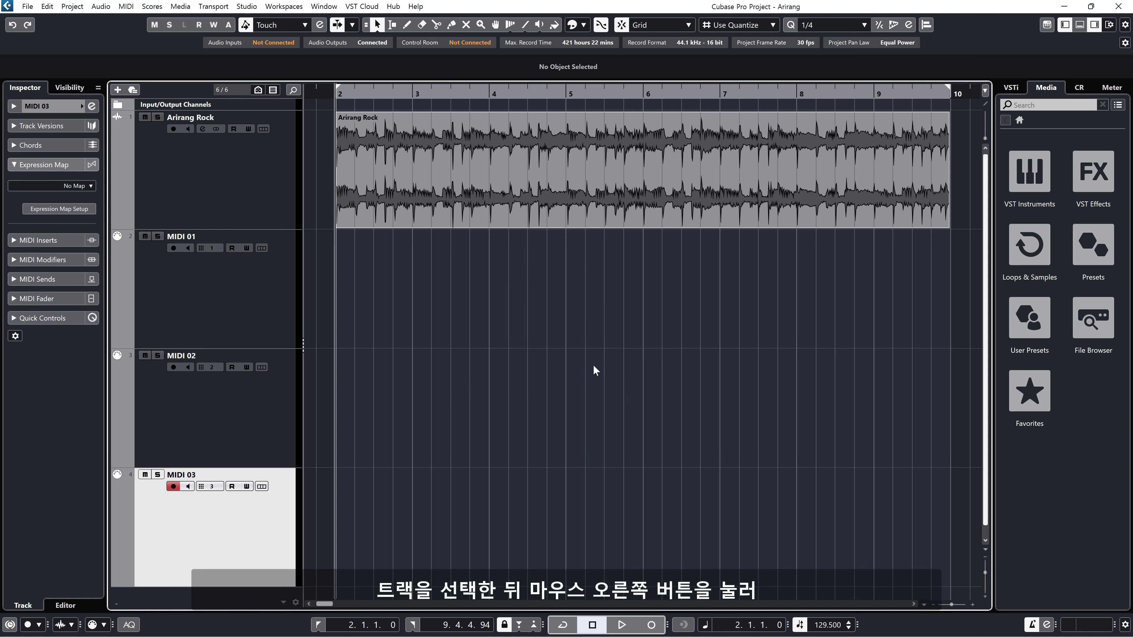
Remove the MIDI 03 and MIDI 02 tracks from the project
right_click(219, 534)
left_click(292, 330)
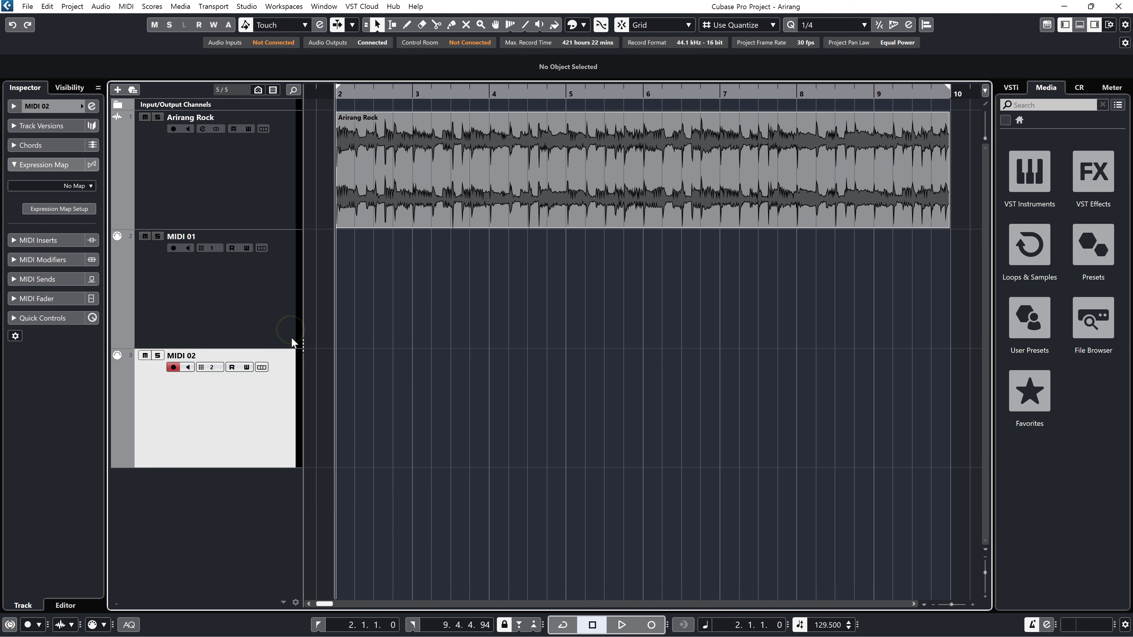
right_click(229, 425)
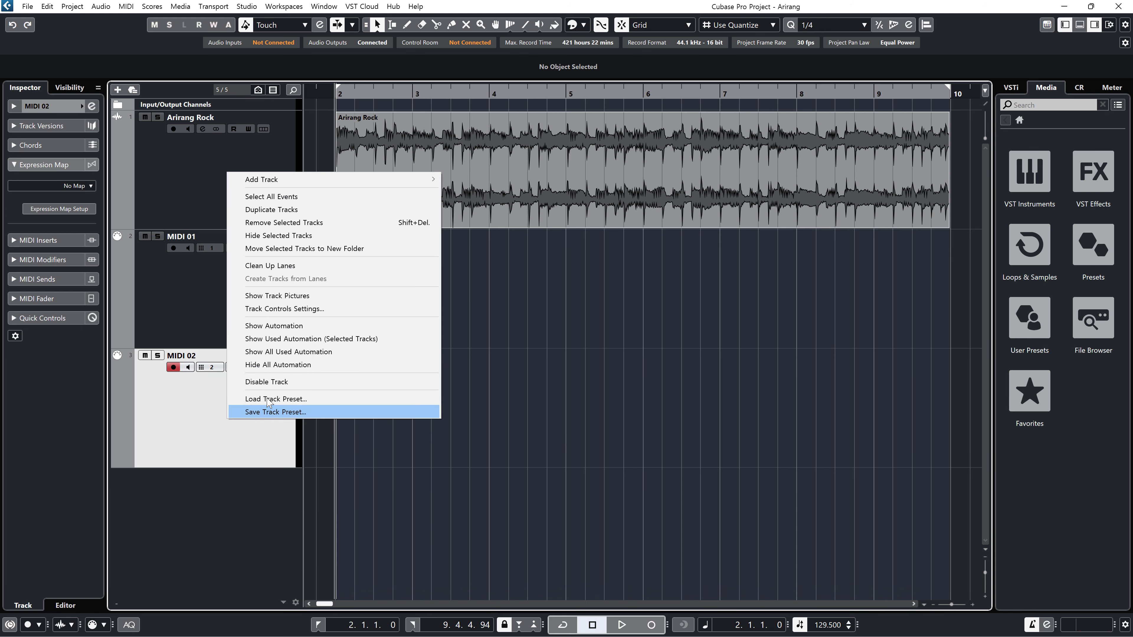
left_click(282, 223)
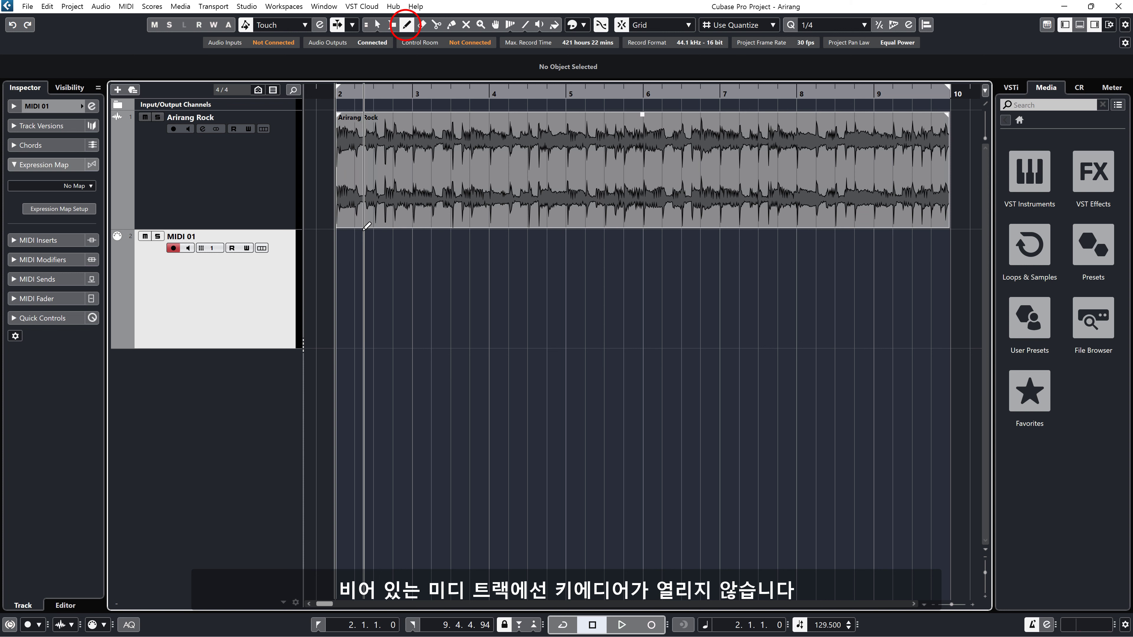
Draw a MIDI part from bar 2 to bar 10 on the MIDI 01 track, and toggle its docked Key Editor open and closed
left_click_drag(336, 260, 952, 260)
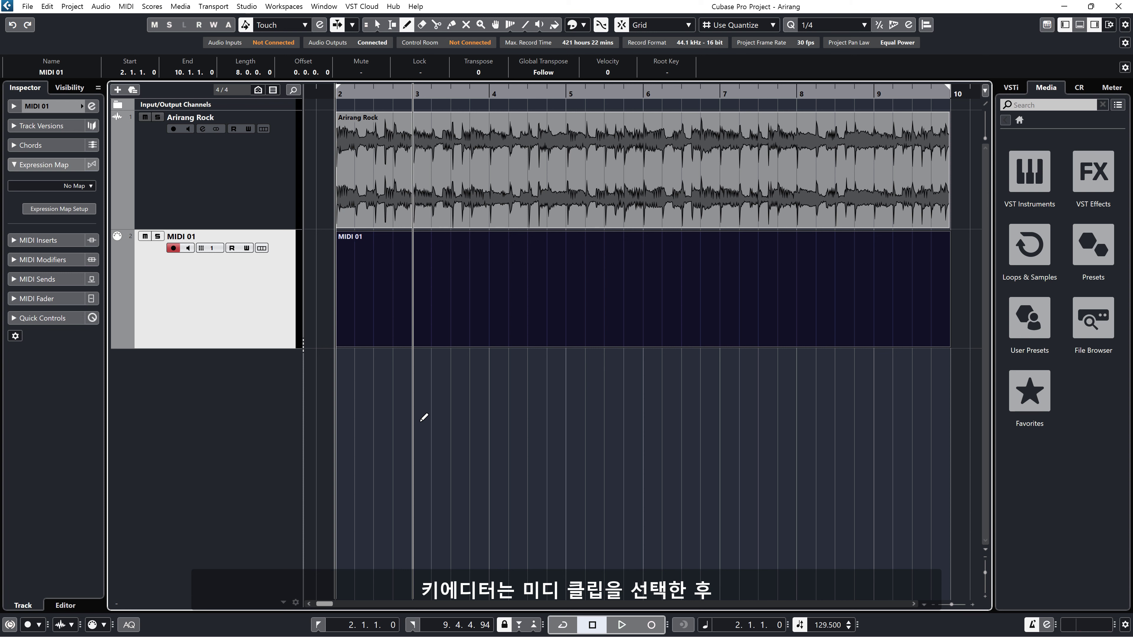
key("Return")
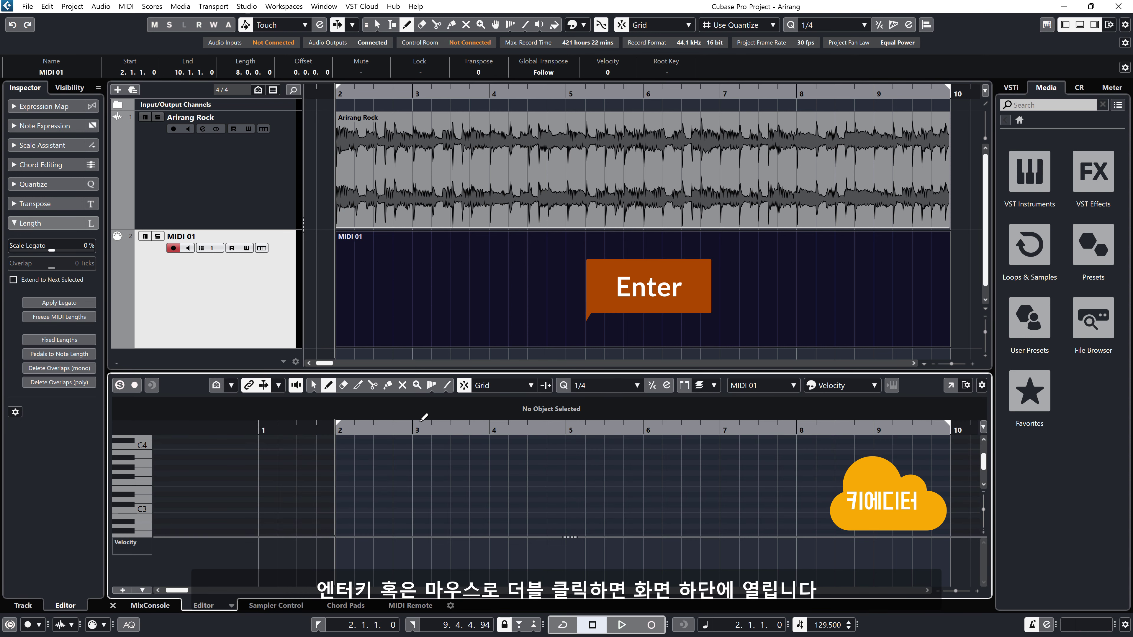
key("Return")
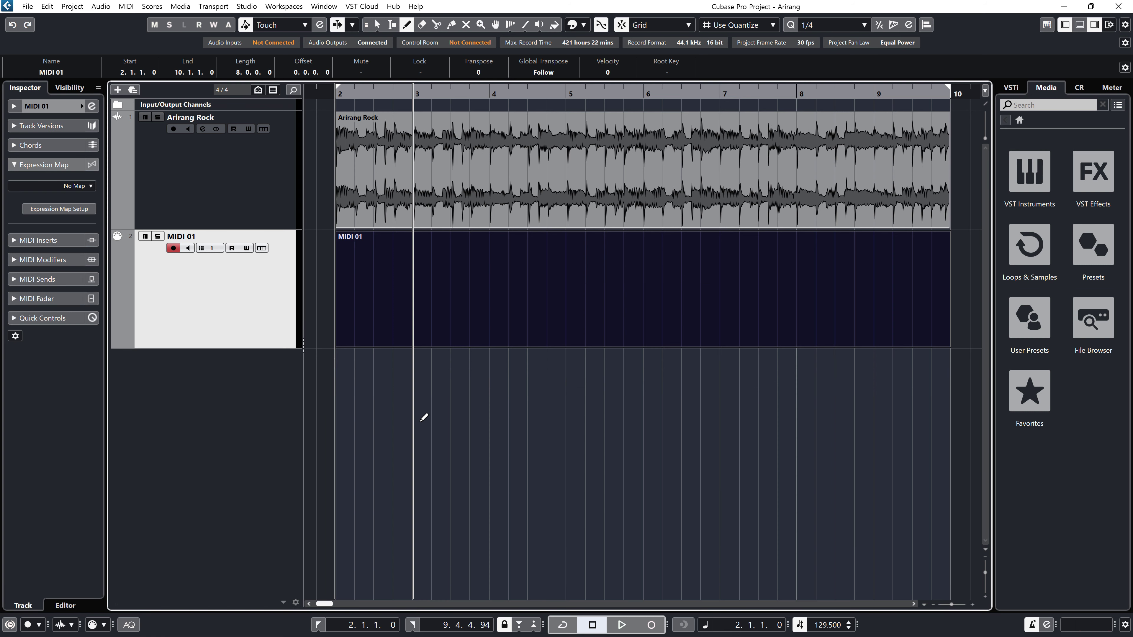
key("Return")
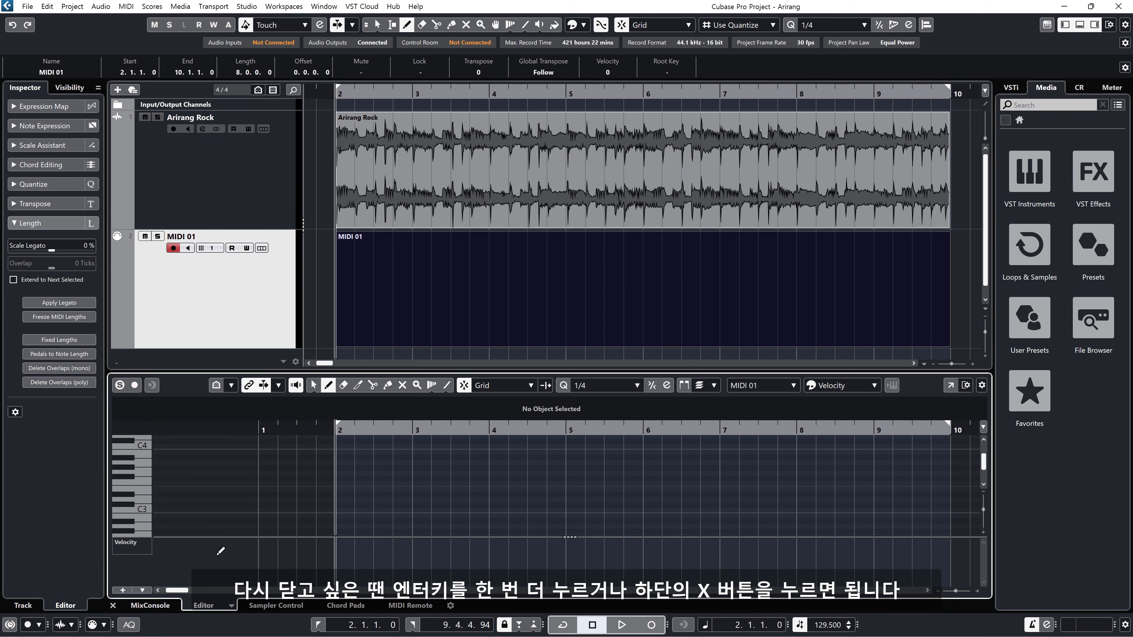
left_click(113, 606)
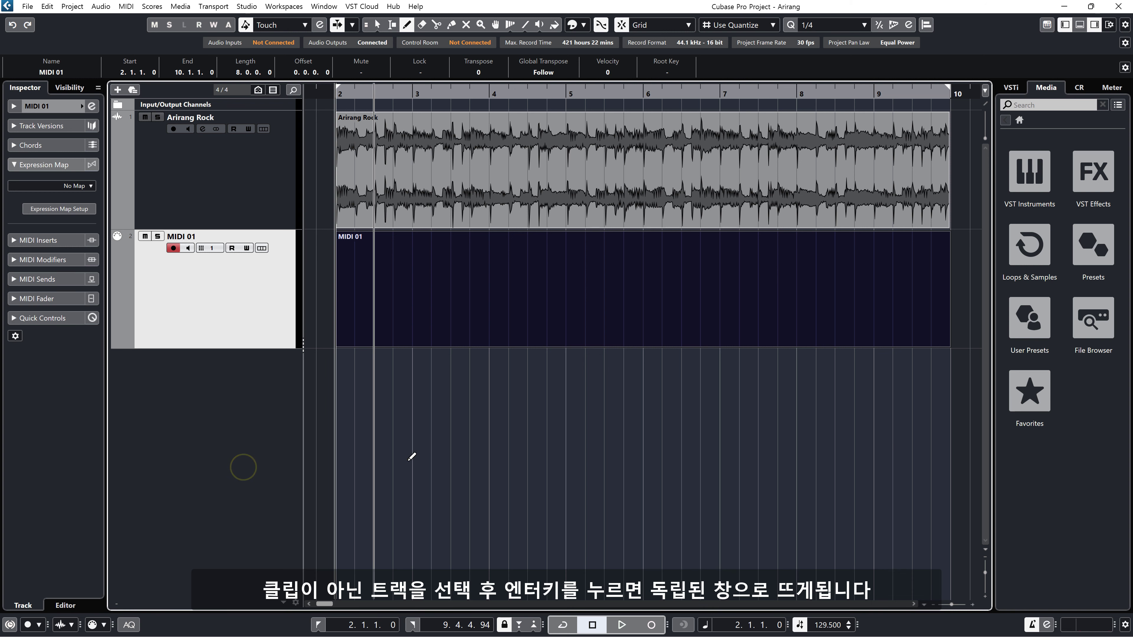
Deselect the MIDI part with the selection tool, and open and close the MIDI 01 track's Key Editor in a separate window
left_click(378, 26)
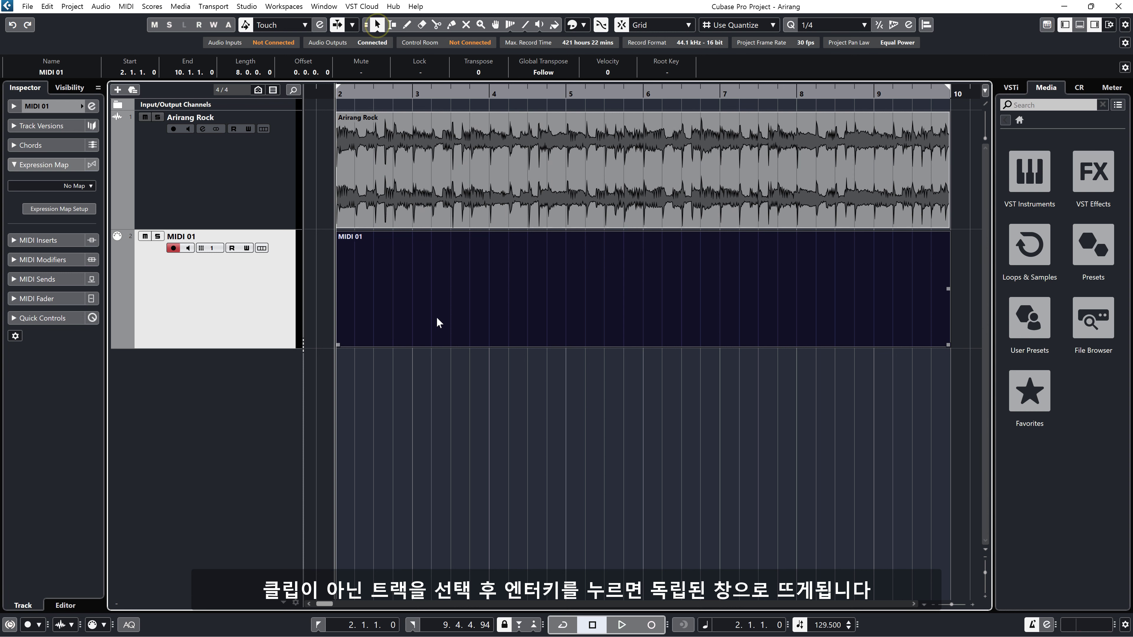
left_click(422, 455)
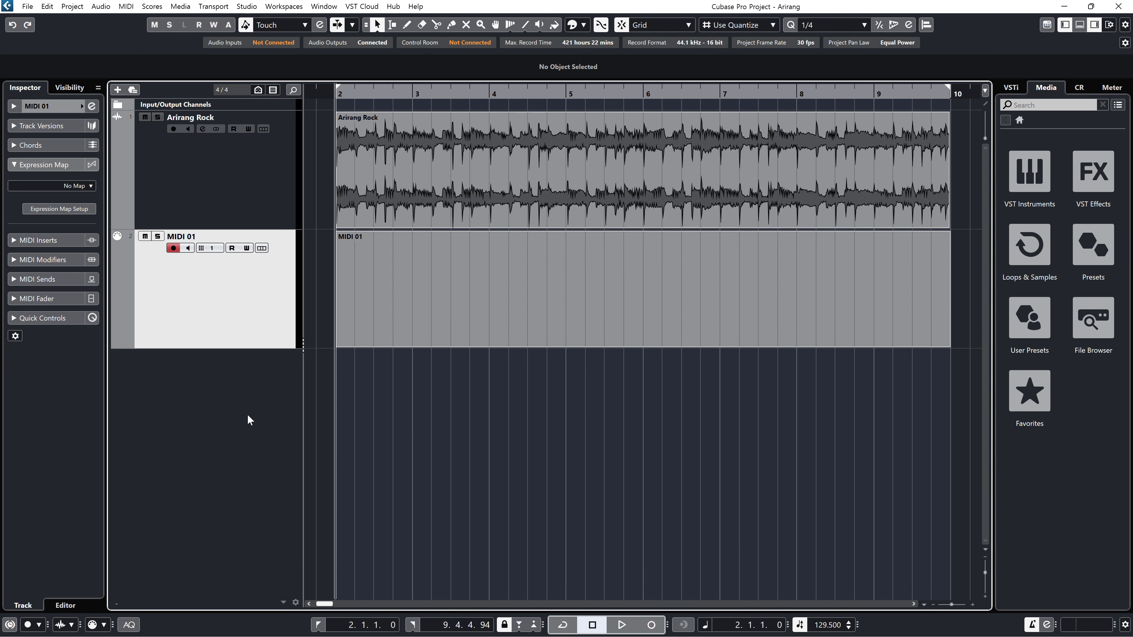
key("ctrl+e")
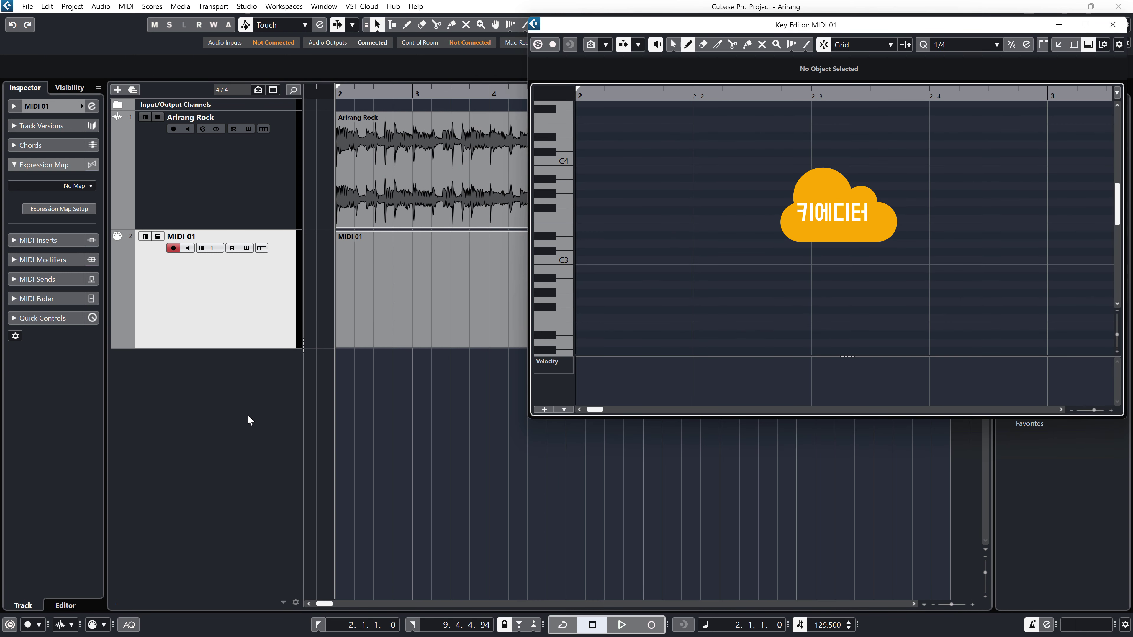
key("ctrl+e")
Open the MIDI 01 track in a separate Key Editor window filling the screen
left_click(127, 6)
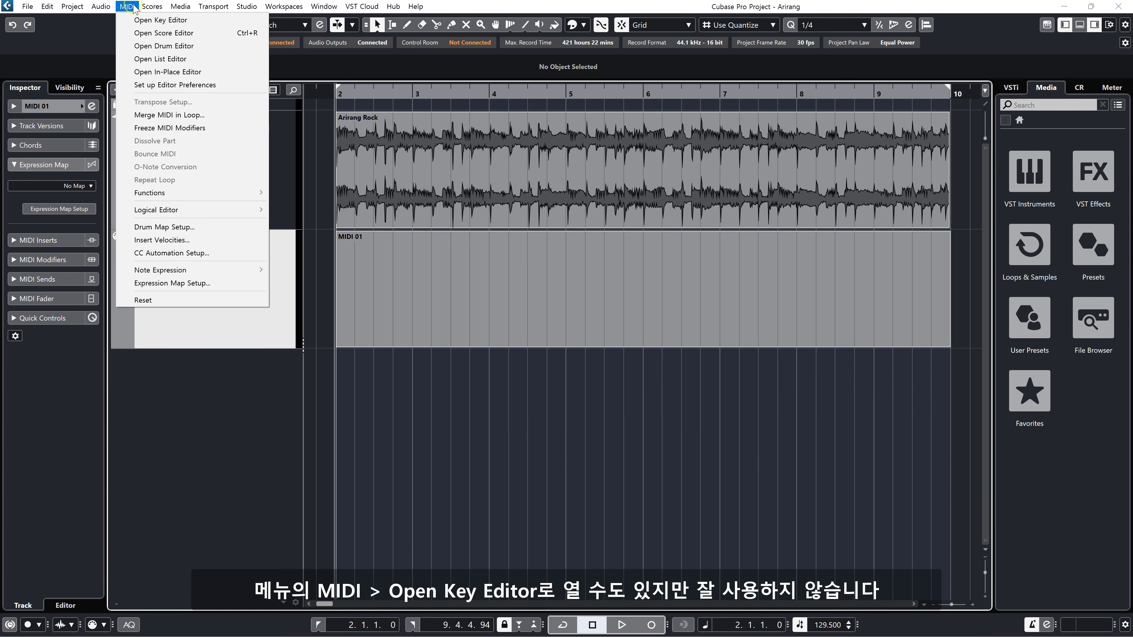
left_click(155, 21)
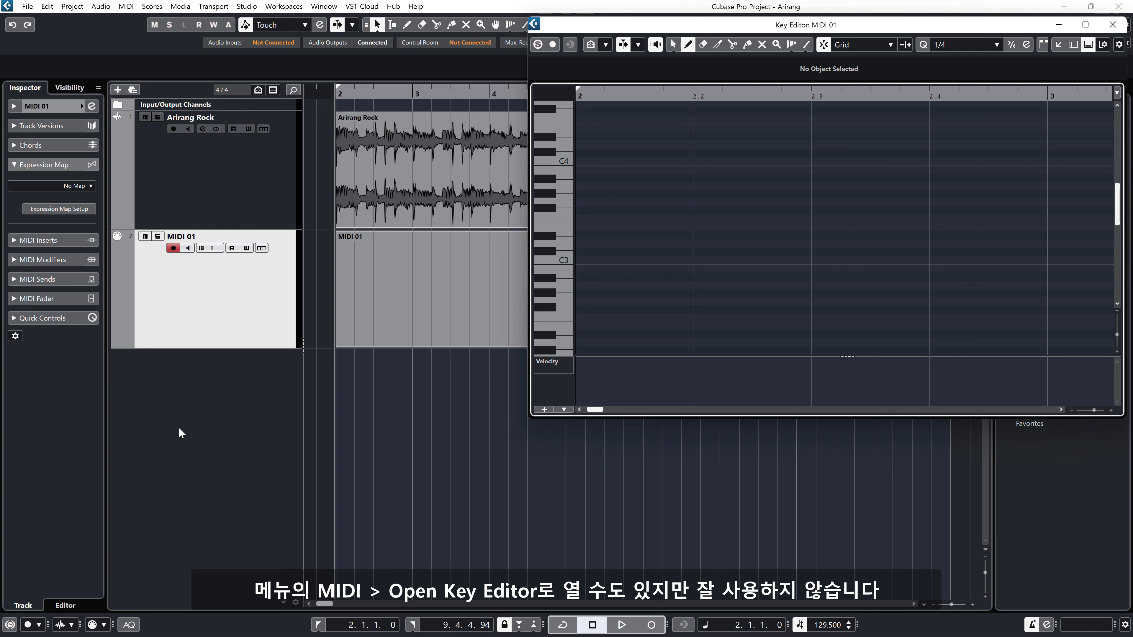
key("ctrl+e")
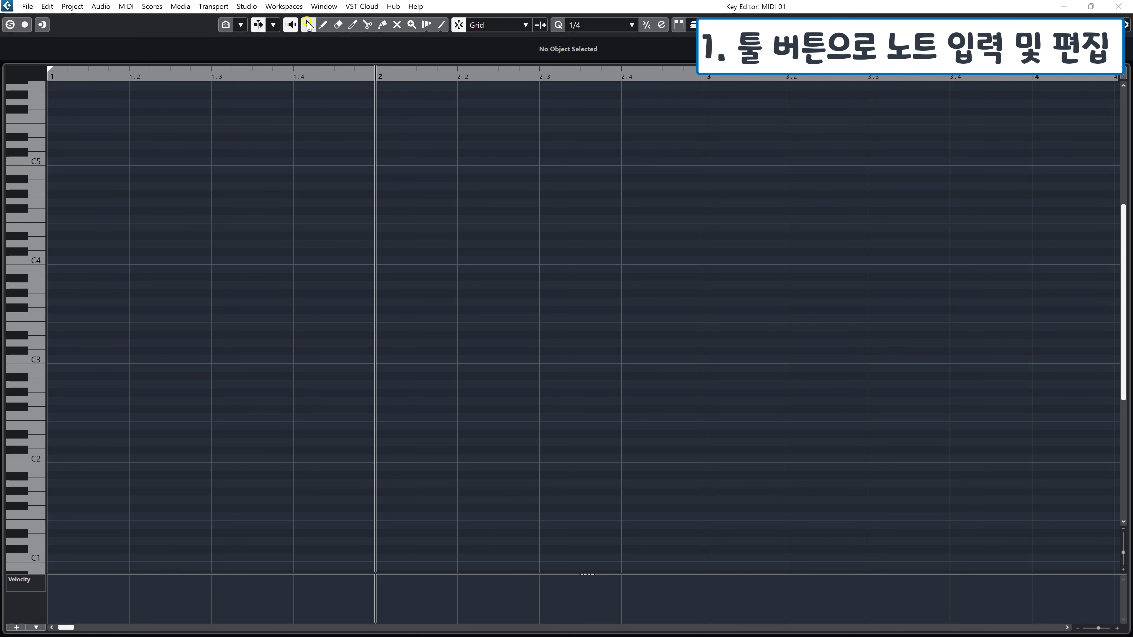
Insert a quarter-length C3 note at 2.1.1.0 in the Key Editor using the Select tool
left_click(308, 25)
left_click(395, 361)
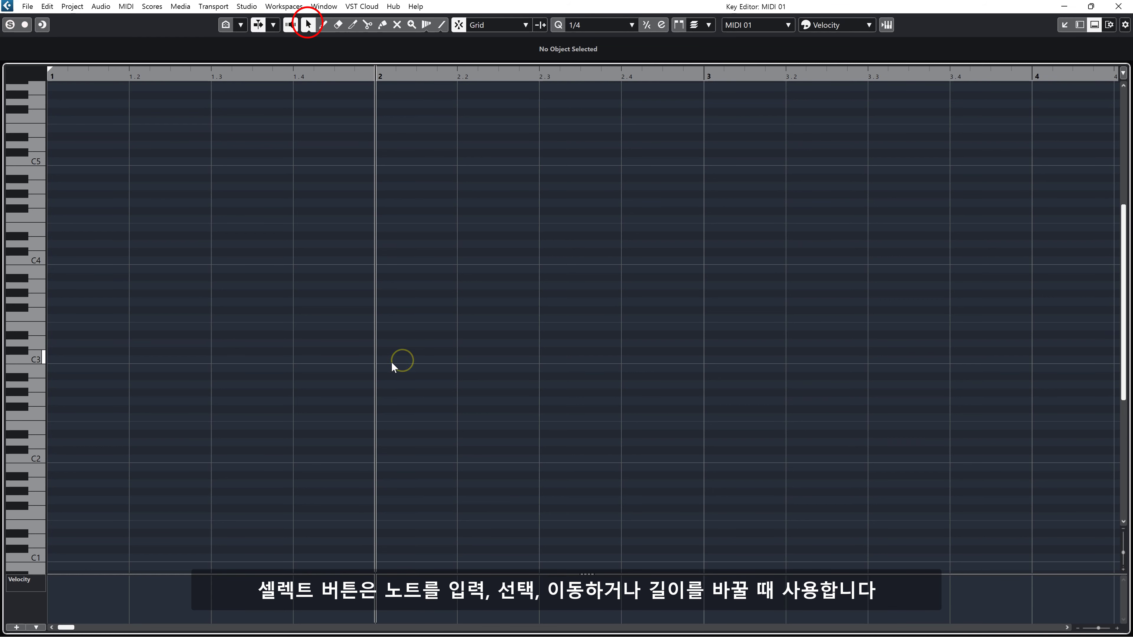
double_click(380, 359)
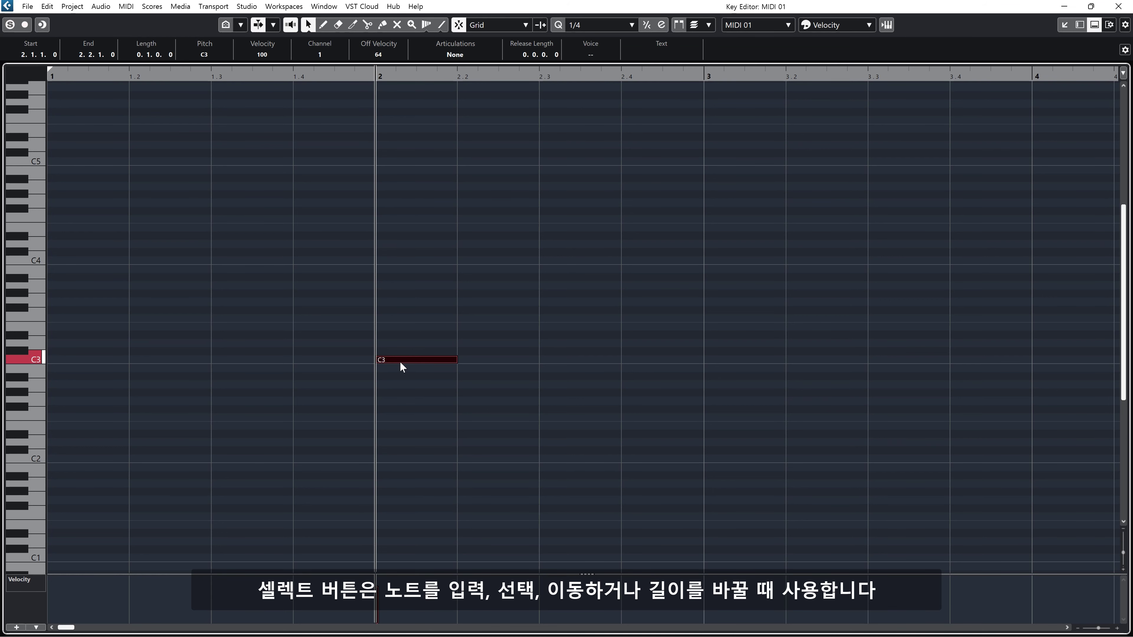
mouse_move(456, 360)
left_mouse_down()
mouse_move(623, 360)
mouse_move(459, 360)
left_mouse_up()
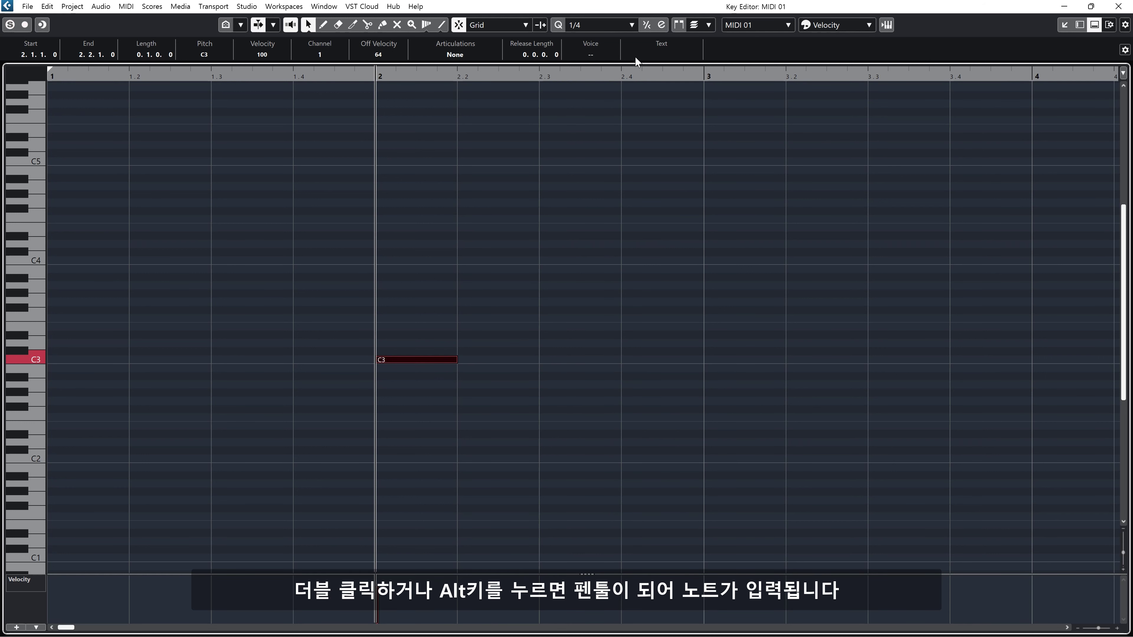
Set the quantize value to 1/16 and lengthen the C3 note to 0.2.1.0
left_click(629, 26)
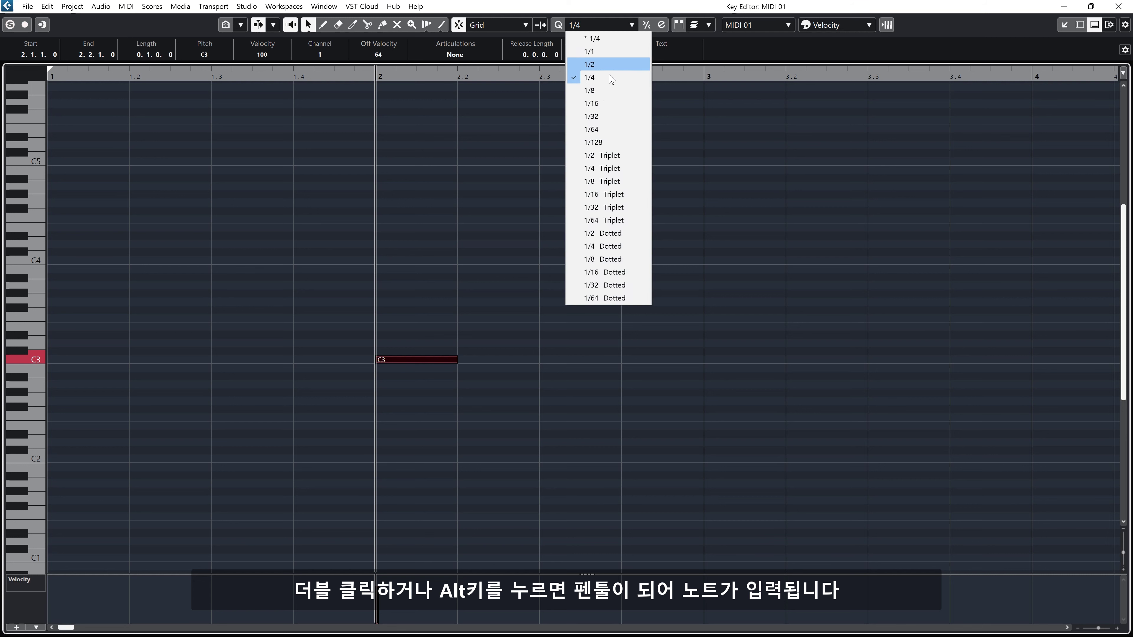
left_click(602, 107)
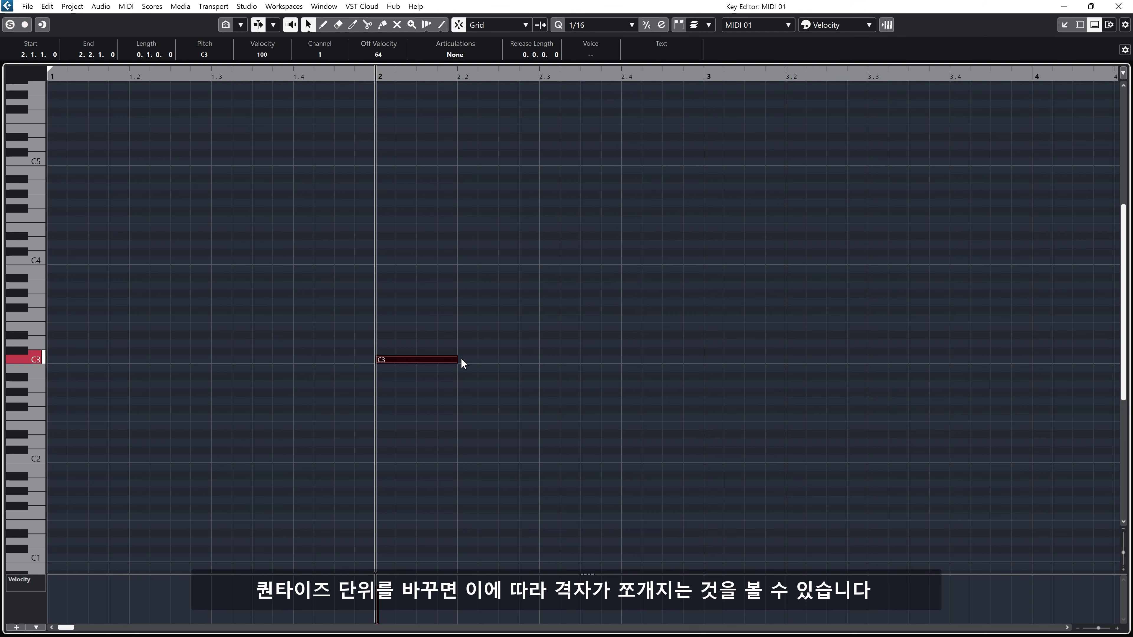
left_click_drag(455, 358, 562, 367)
Turn off snap and freely reshape the note to C4, starting at about 2.3.1.9 with a length of about 0.0.2.49
left_click(459, 25)
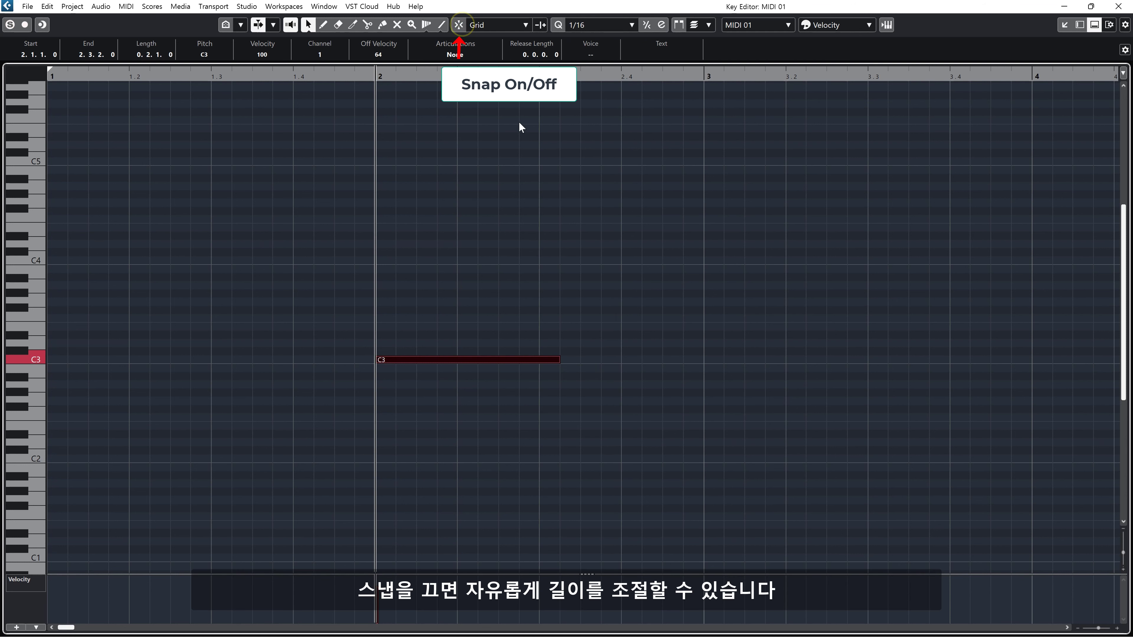
left_click_drag(560, 361, 568, 264)
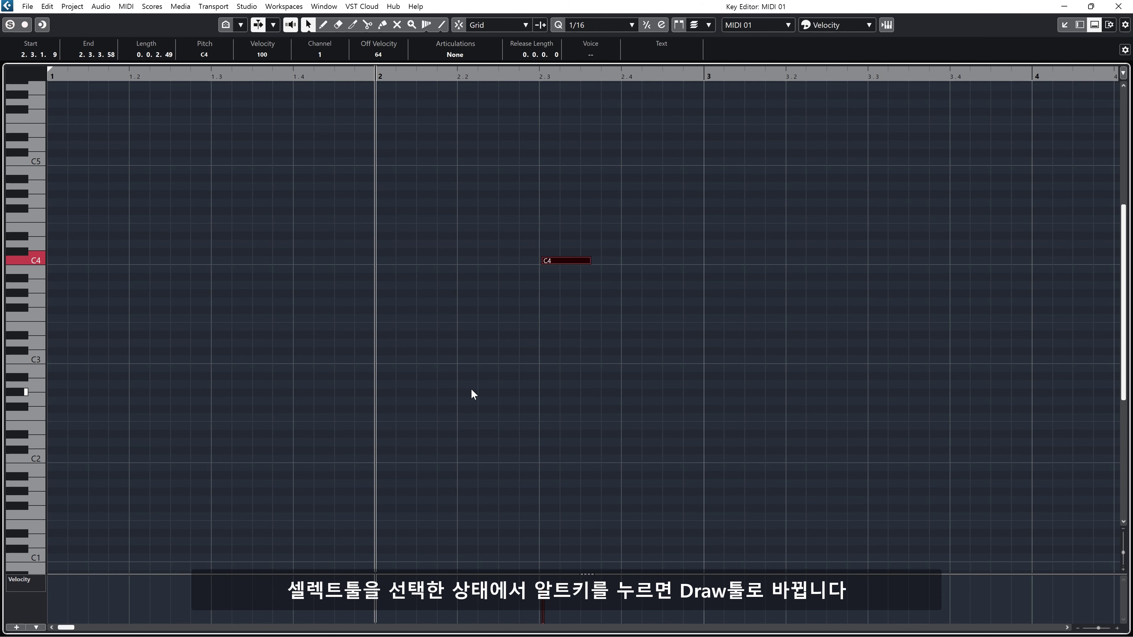
Turn snap back on and insert consecutive sixteenth notes C3, D3, E3, D3 and C3 from 2.1.1.0 with the temporary Draw tool
key("alt")
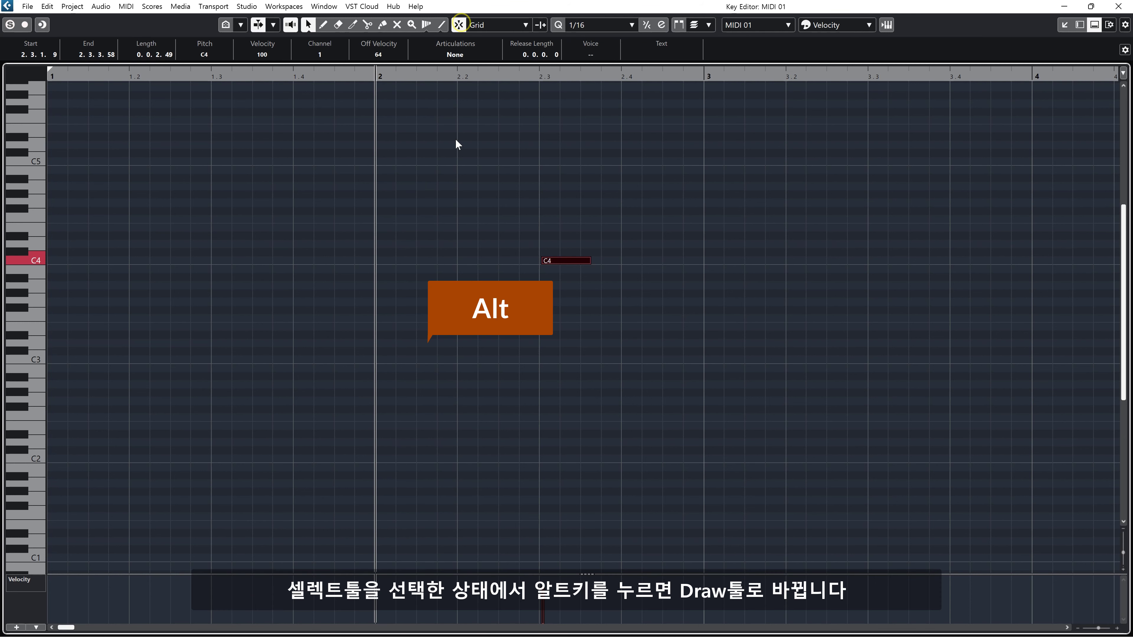
left_click(379, 359, "alt")
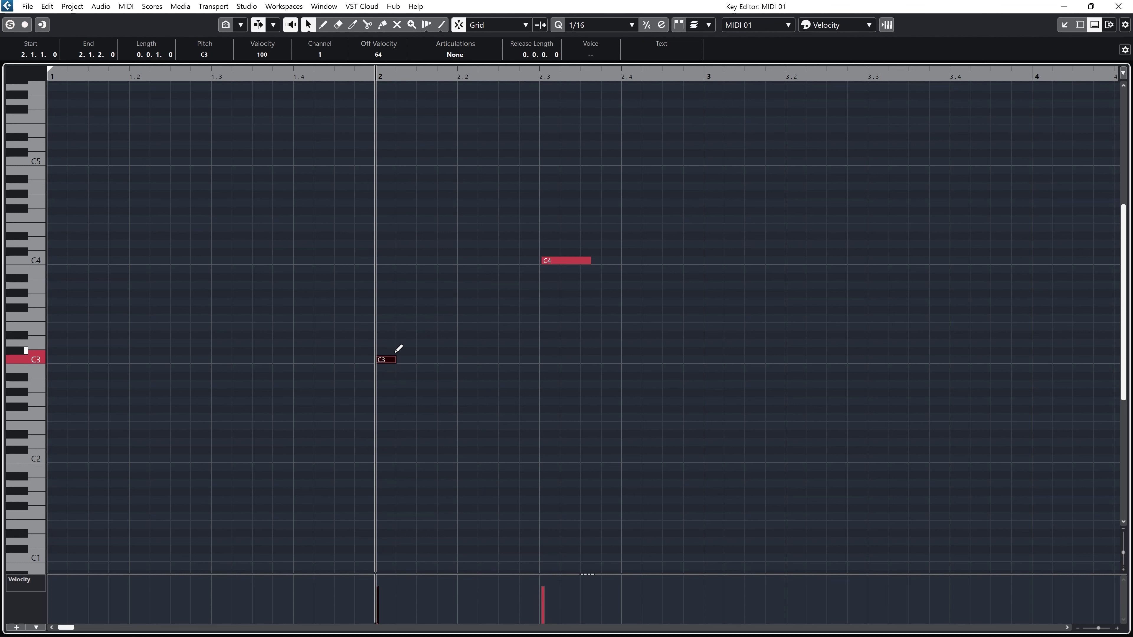
left_click(401, 343)
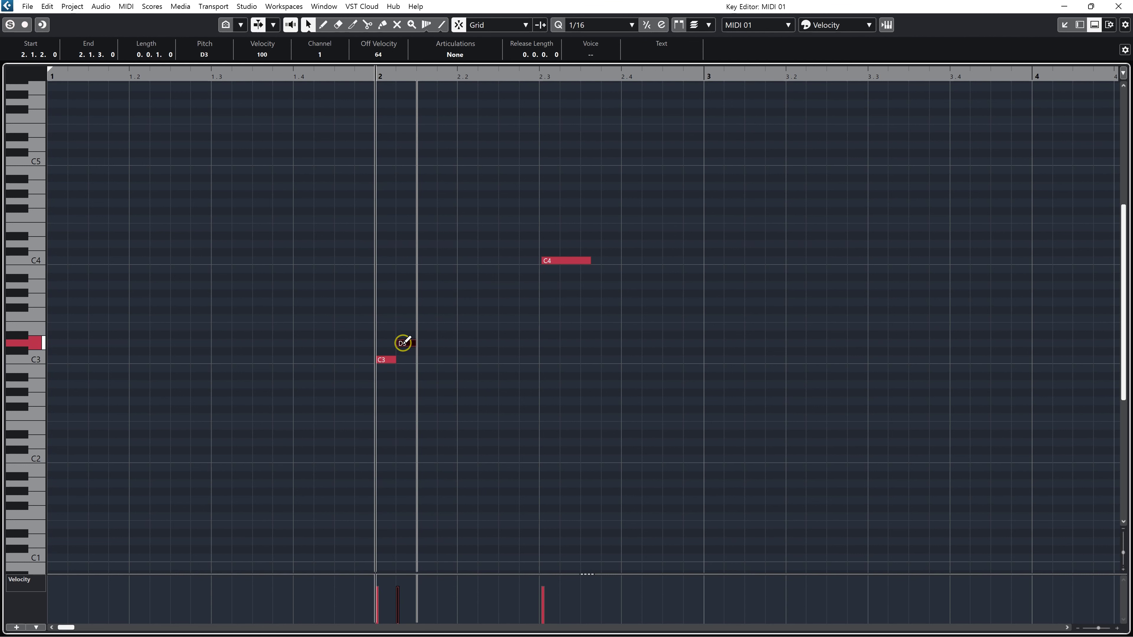
left_click(421, 326)
left_click(443, 343)
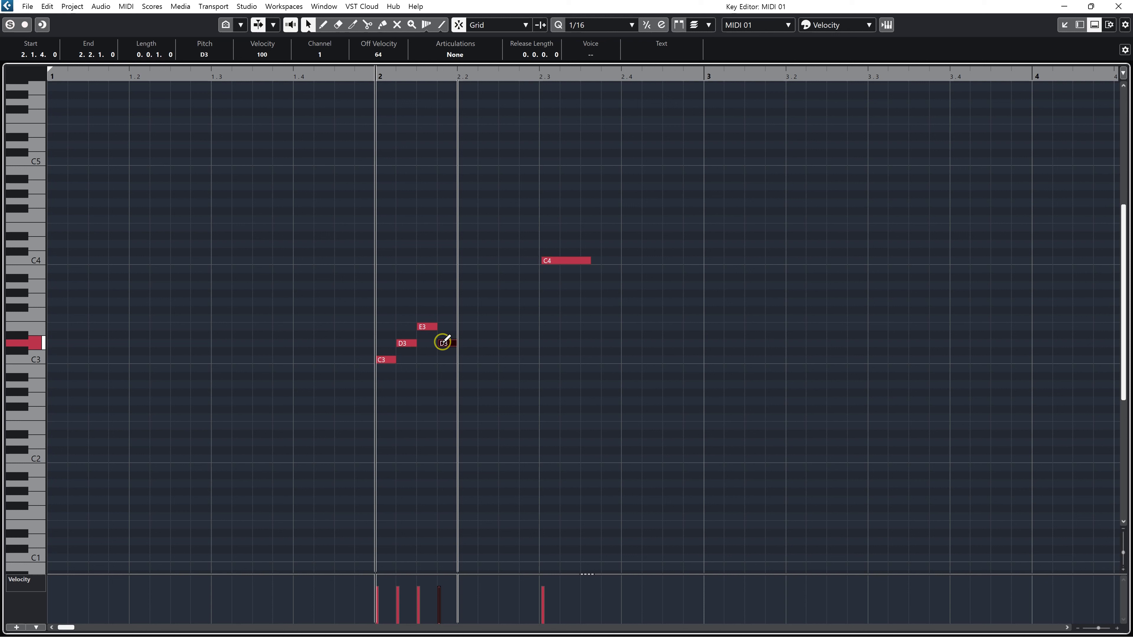
left_click(464, 360)
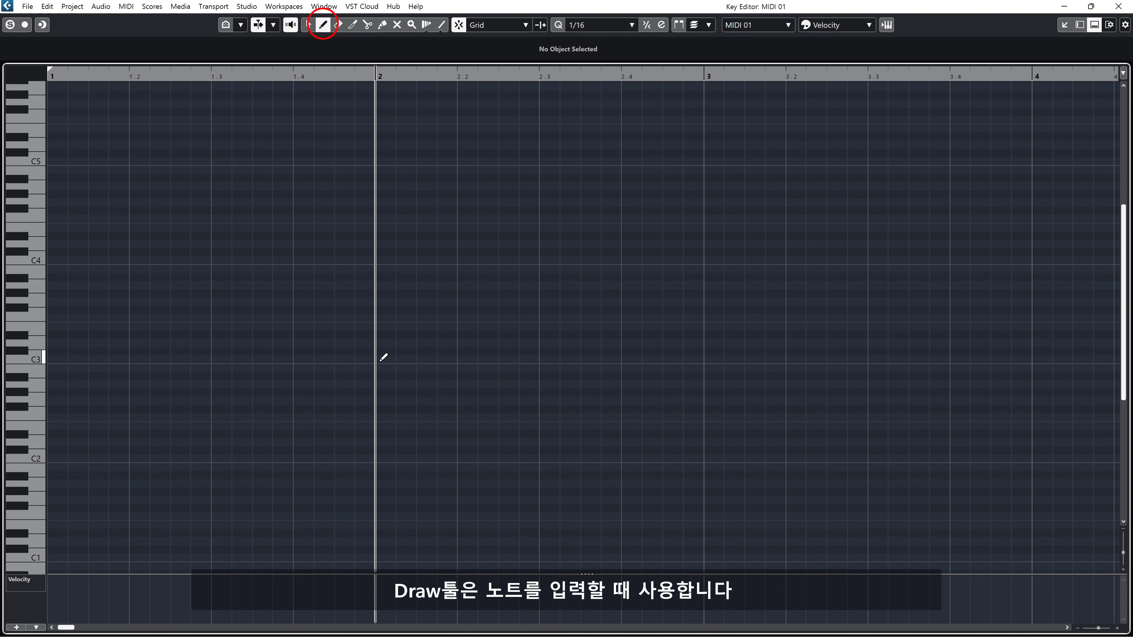
Draw consecutive notes C3, D3, E3, D3 and C3 from 2.1.1.0, each 0.0.2.0 long, with the Draw tool
mouse_move(380, 360)
left_mouse_down()
mouse_move(417, 361)
mouse_move(495, 325)
mouse_move(502, 342)
mouse_move(577, 359)
left_mouse_up()
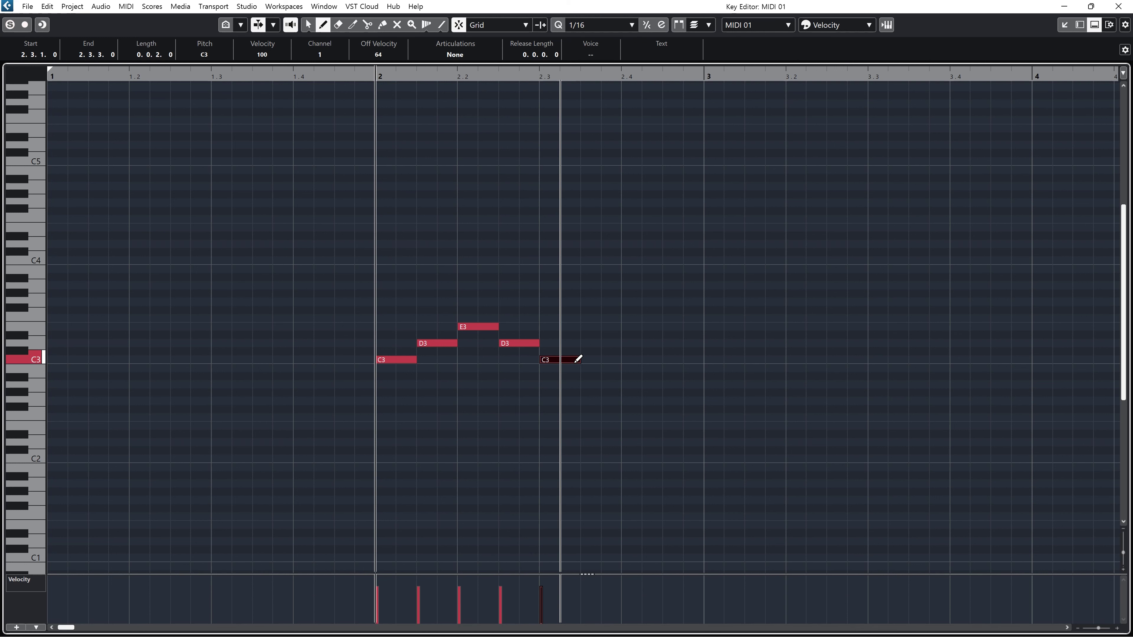
Cut the tail off each of the five notes with the Trim tool, shortening the last C3 to about 0.0.1.51
key("F10")
key("F10")
left_click(434, 343)
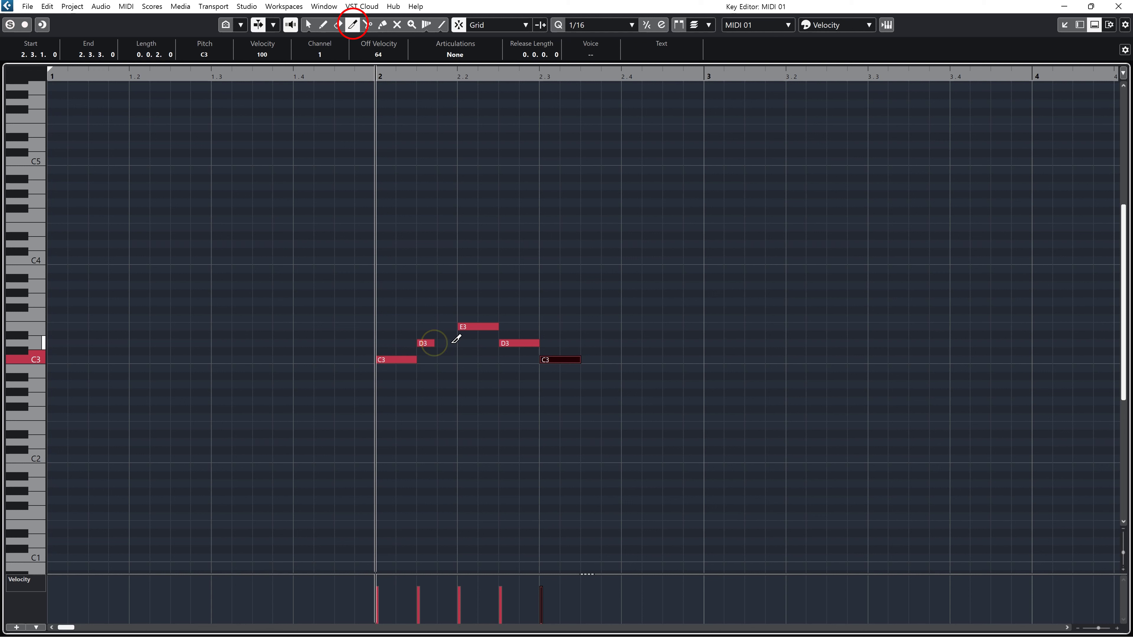
left_click(475, 326)
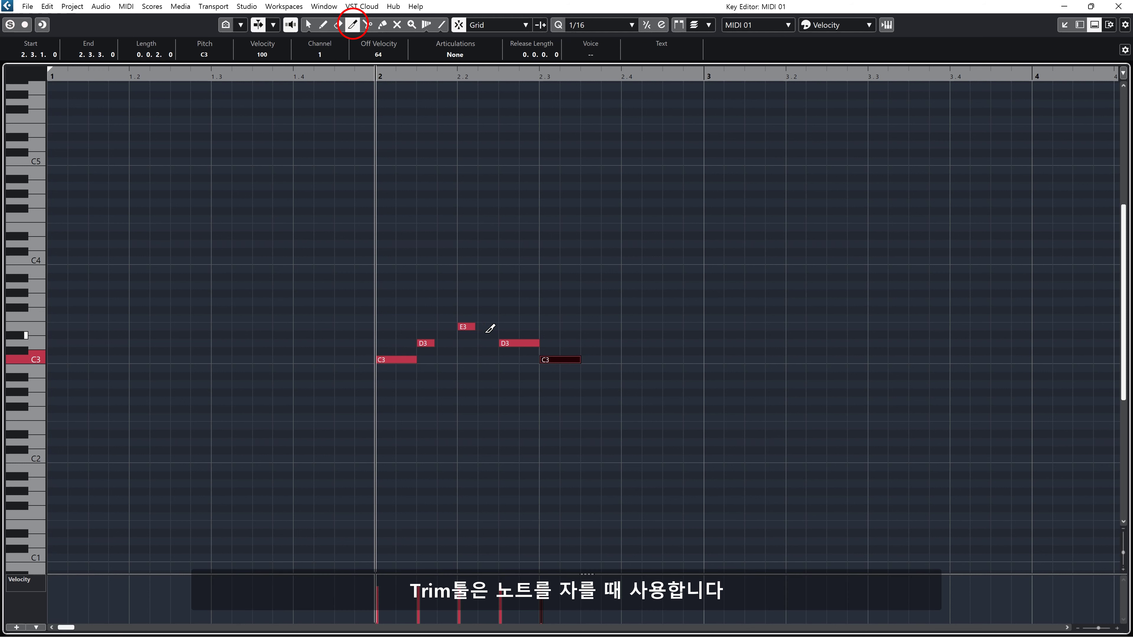
left_click(530, 343)
left_click(569, 360)
left_click(404, 359)
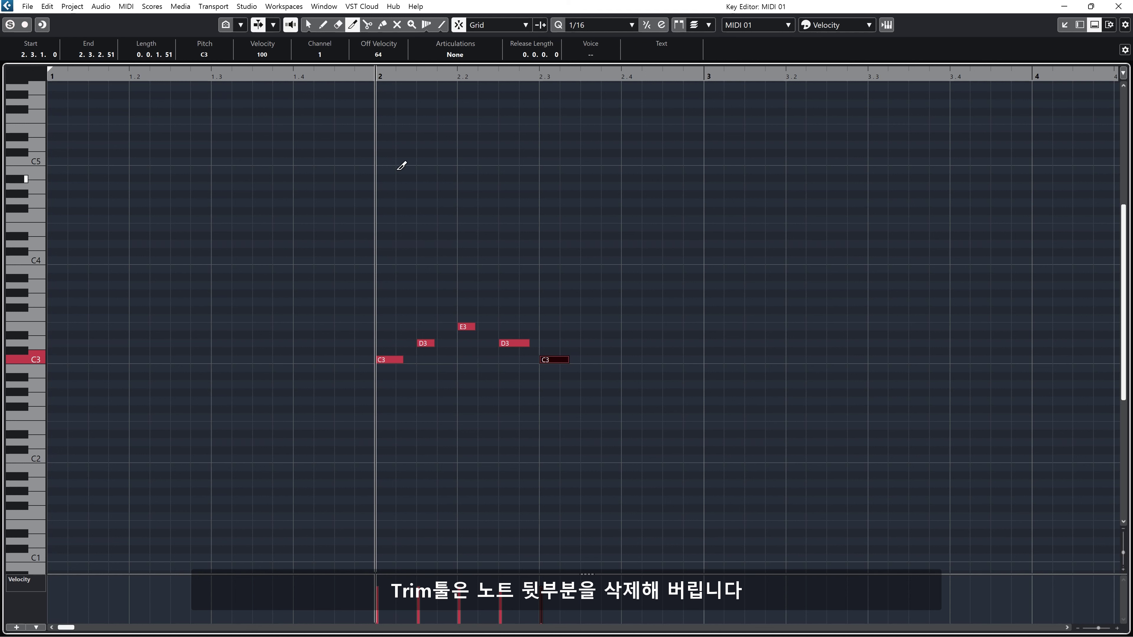
Join the two C3 notes into one and the two D3 notes into one with the Glue tool
left_click(383, 24)
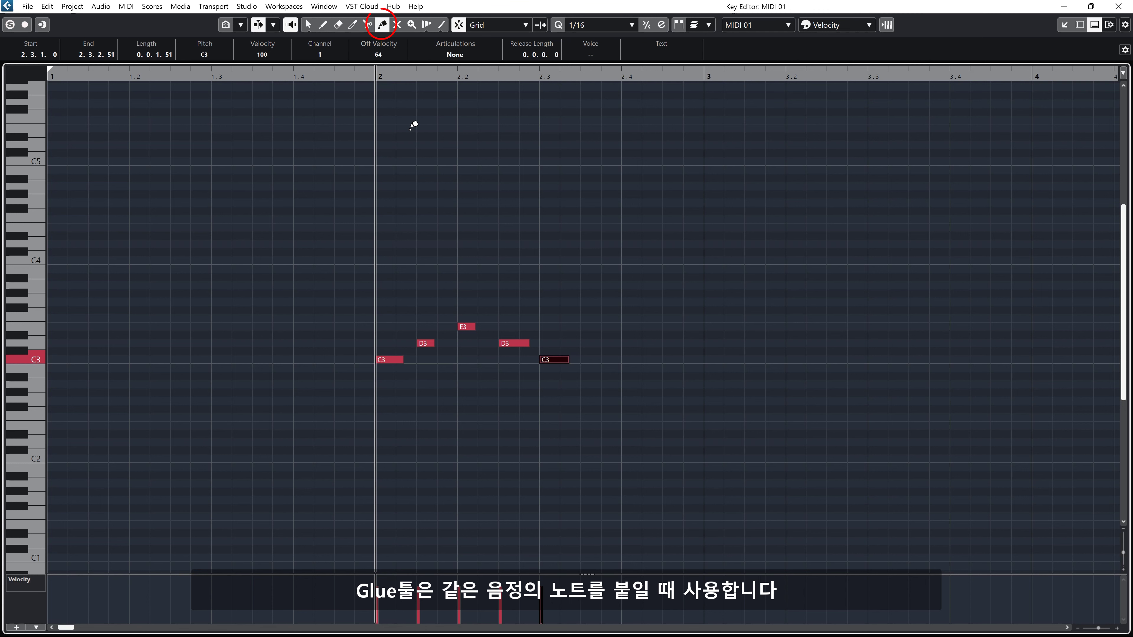
left_click(395, 359)
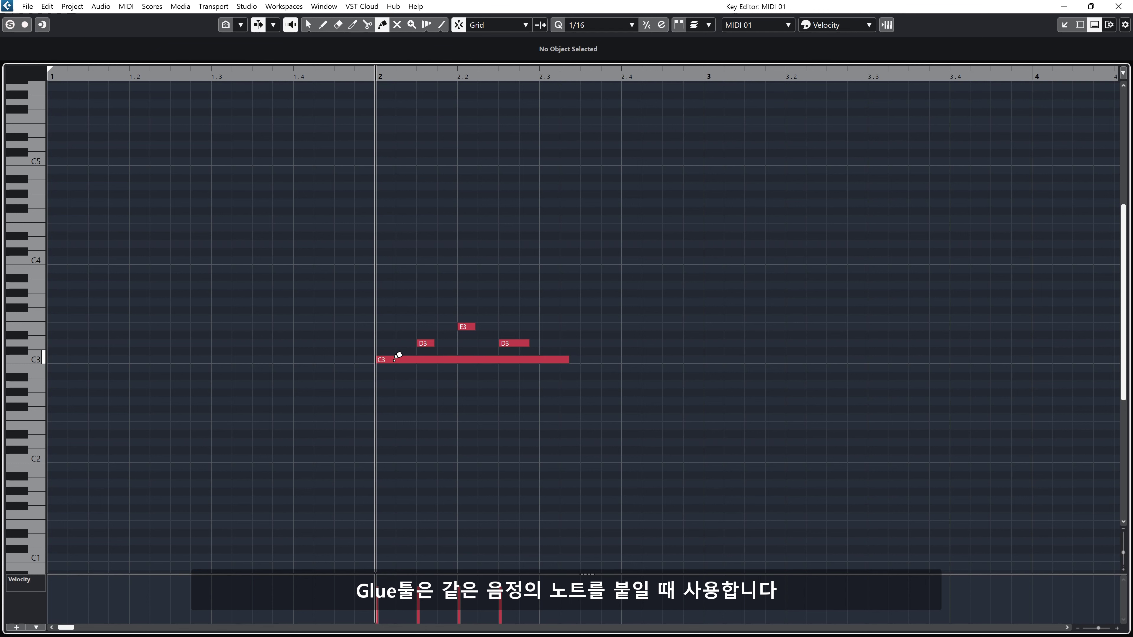
left_click(424, 343)
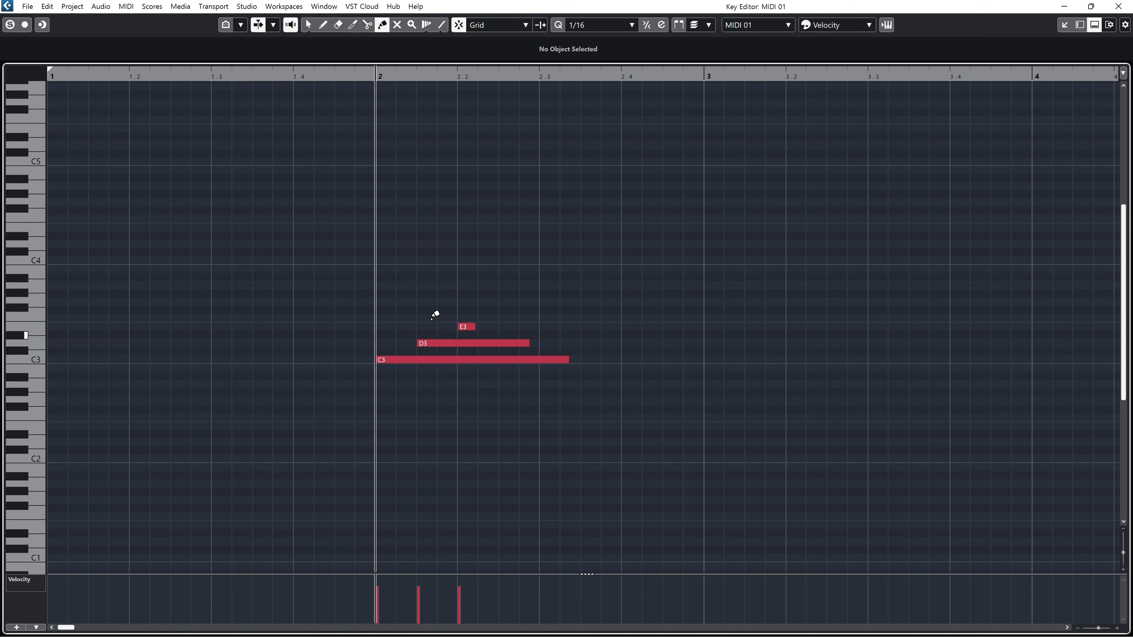
Mute the D3 and E3 notes with the Mute tool and play the phrase back from bar 2
left_click(398, 24)
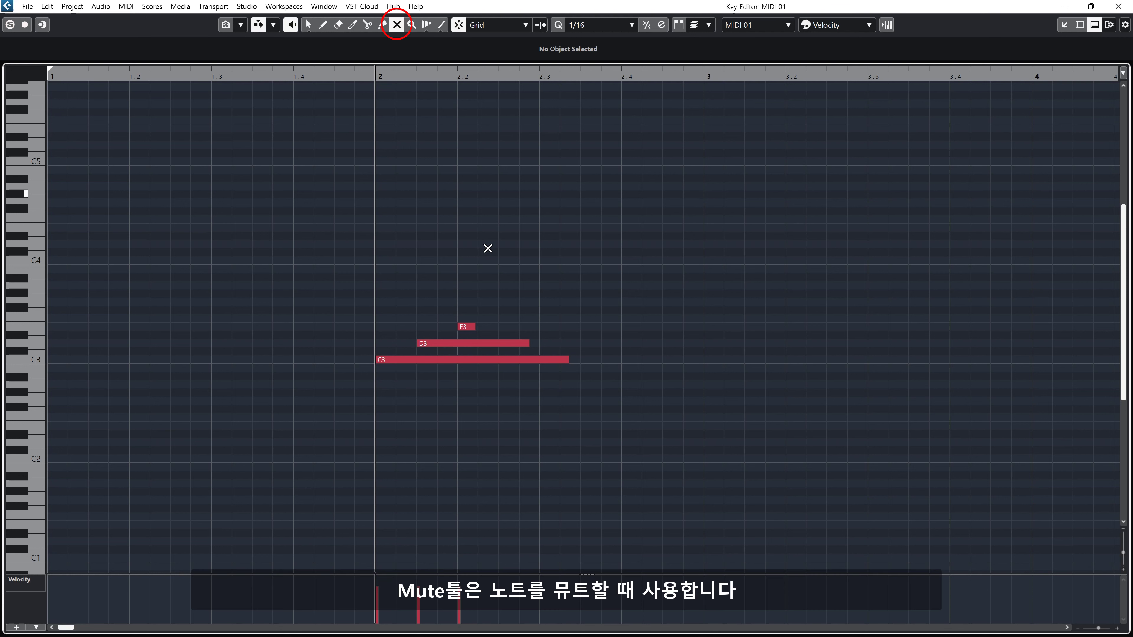
left_click(491, 344)
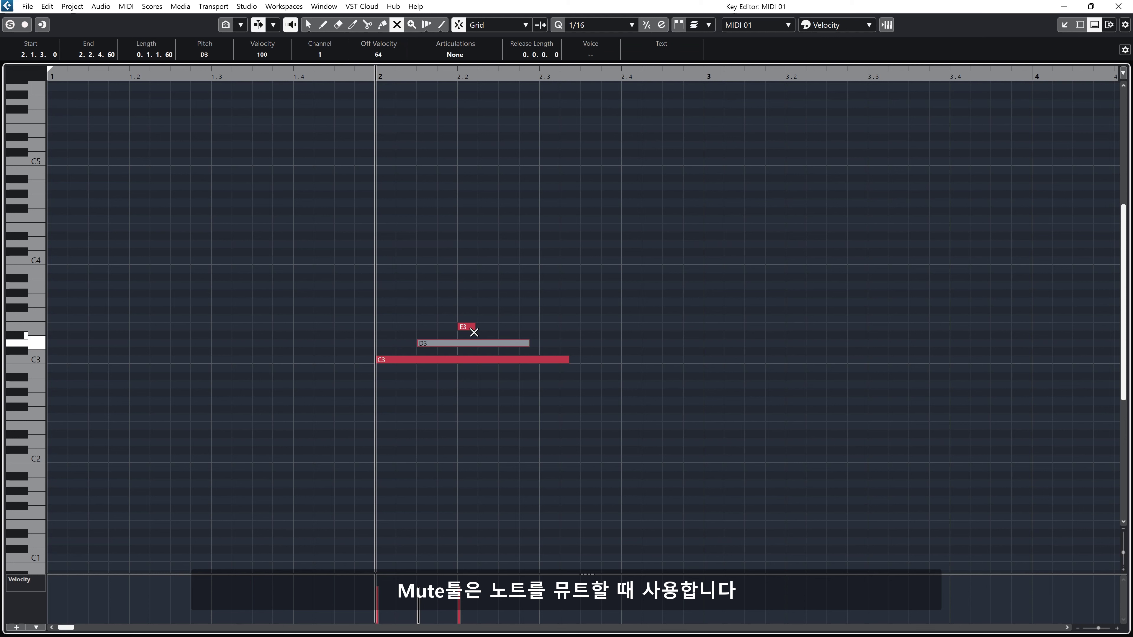
left_click(468, 326)
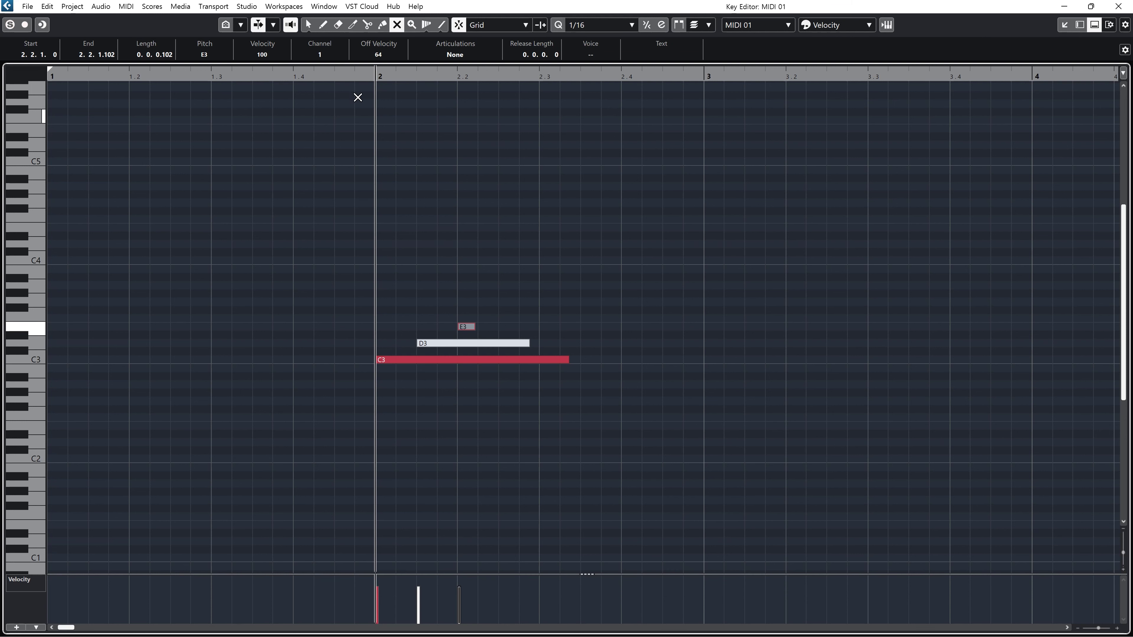
left_click(308, 25)
left_click(376, 77)
left_click(377, 134)
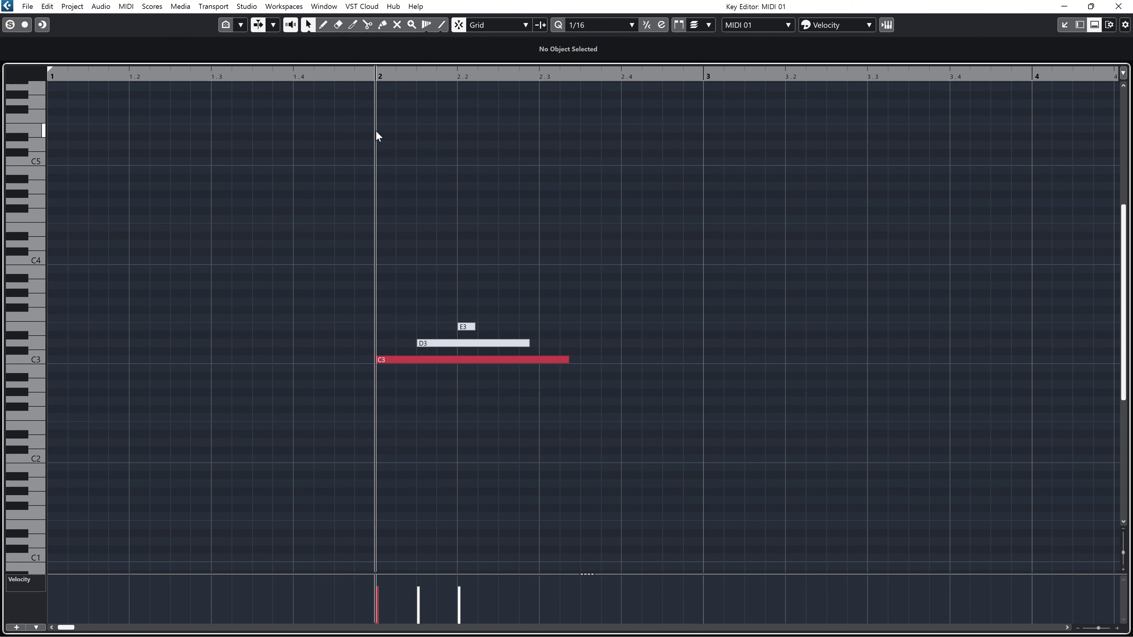
key("space")
key("space")
Unmute the D3 and E3 notes with the Mute tool and play the phrase back
left_click(397, 24)
left_click(460, 343)
left_click(466, 327)
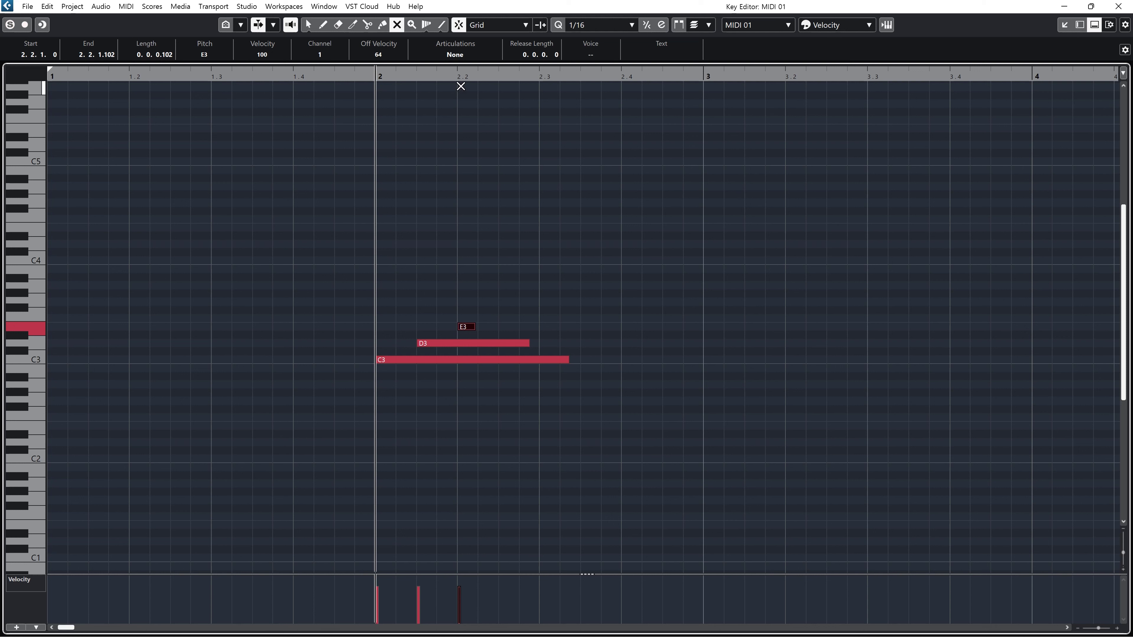
key("space")
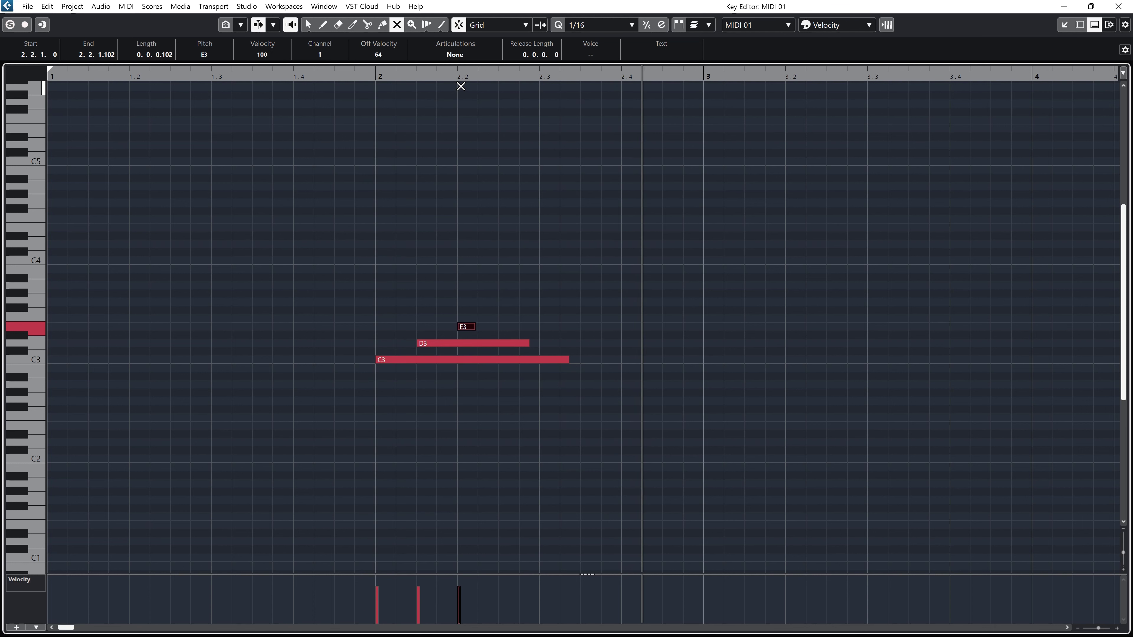
key("space")
Split the D3 note at 2.2.2.0 and the long C3 note at 2.1.4.0 and 2.2.3.0 with the Split tool
key("4")
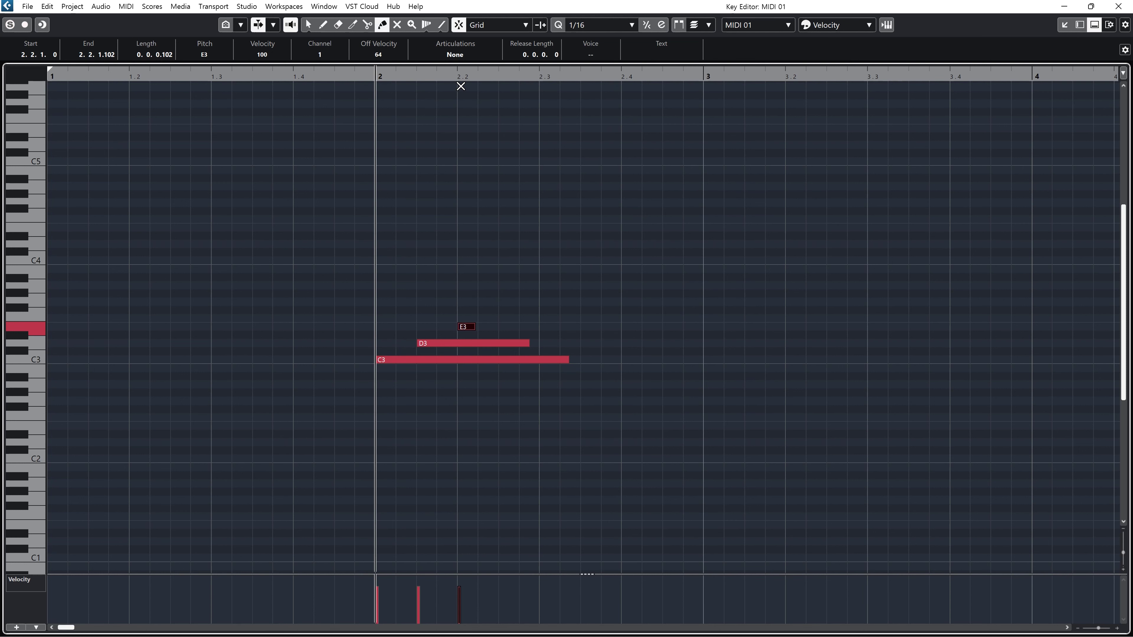
left_click(368, 25)
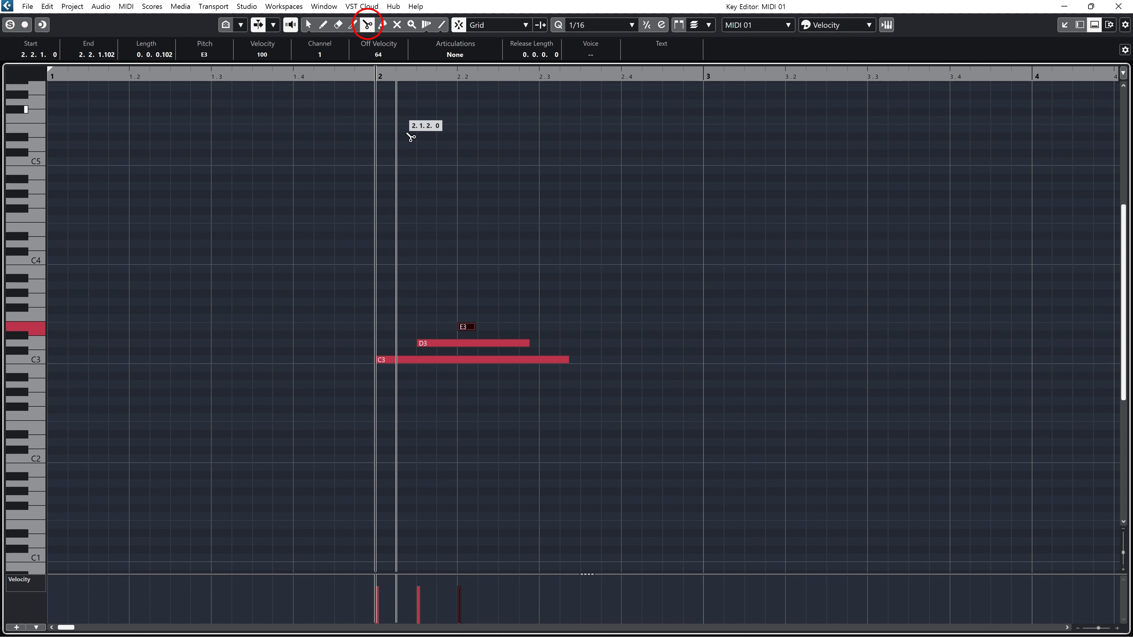
left_click(480, 346)
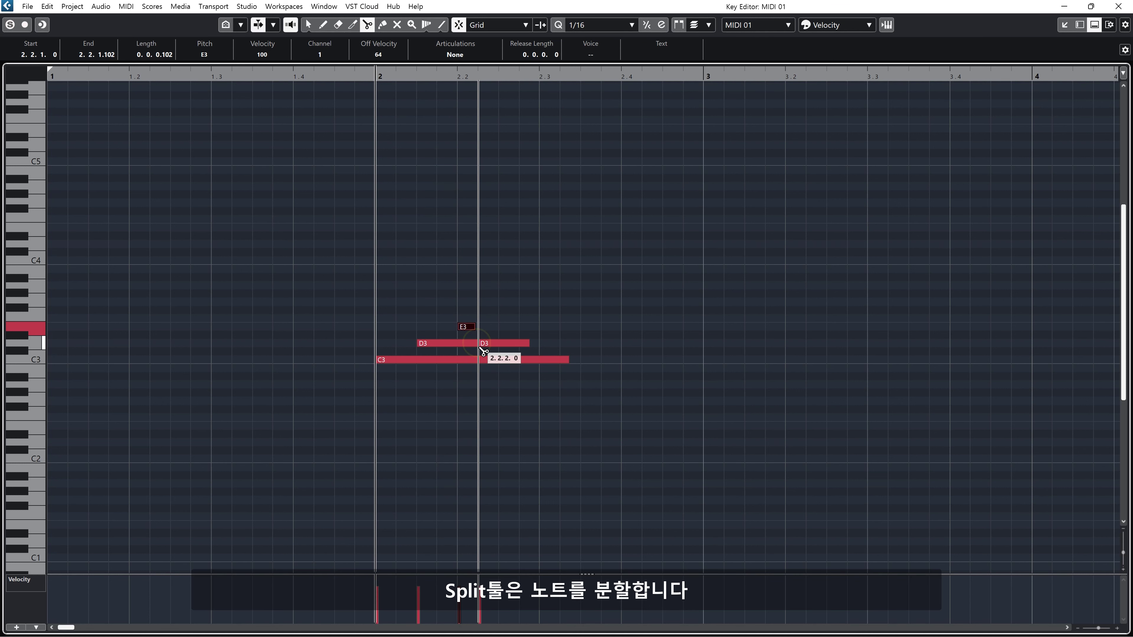
left_click(438, 360)
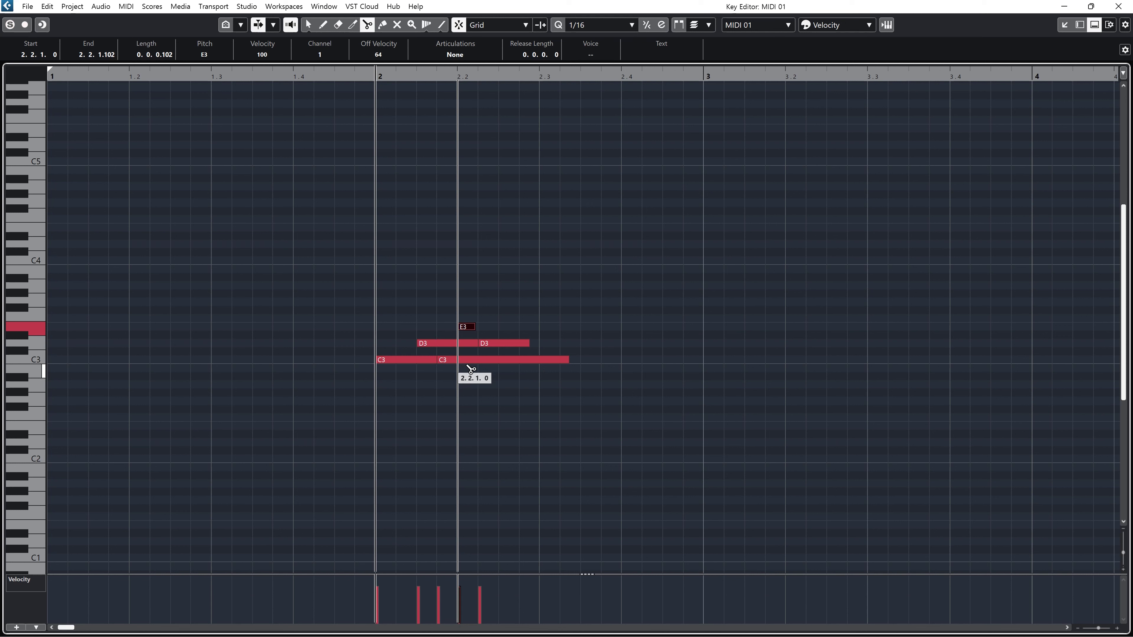
left_click(509, 362)
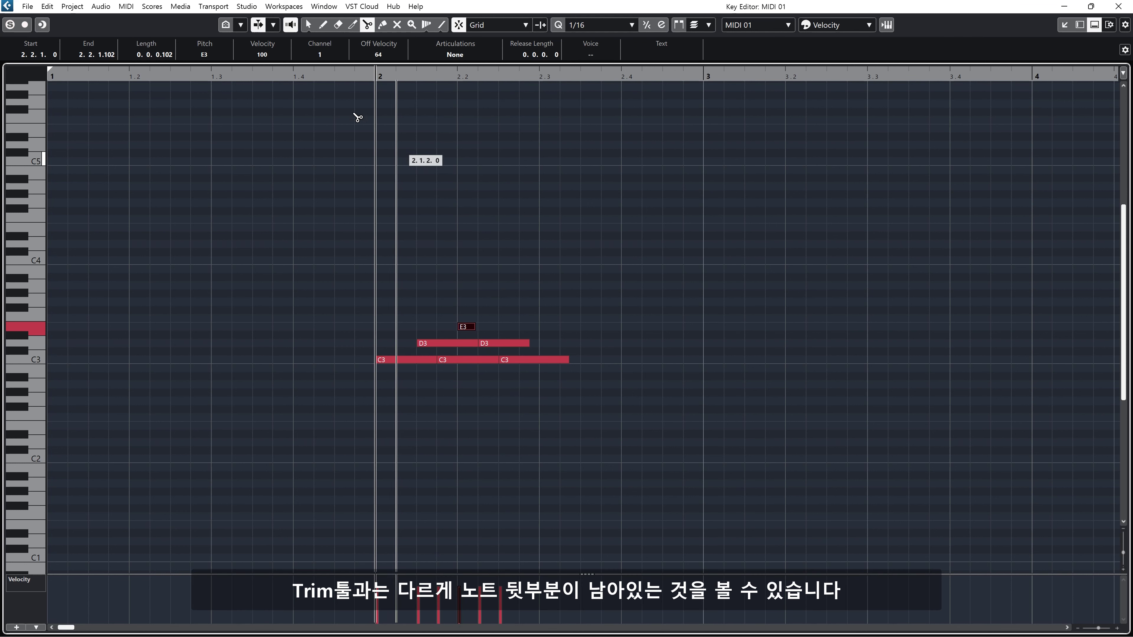
Delete the middle C3 segment and the first D3 segment, playing the phrase back before and after the deletions
left_click(308, 25)
key("space")
key("space")
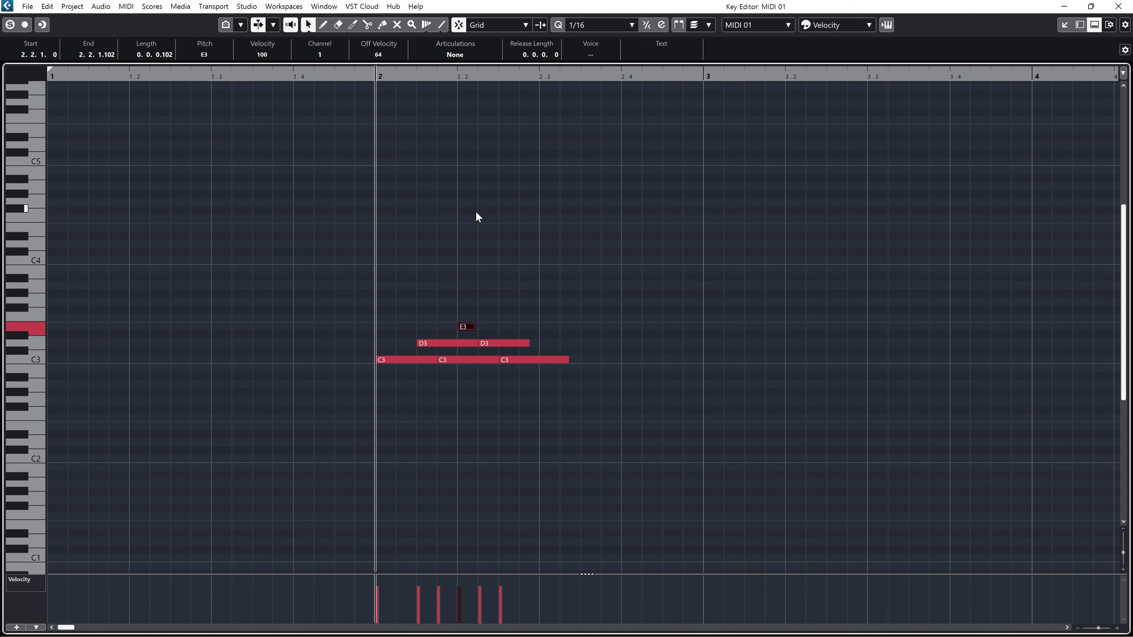
left_click(467, 361)
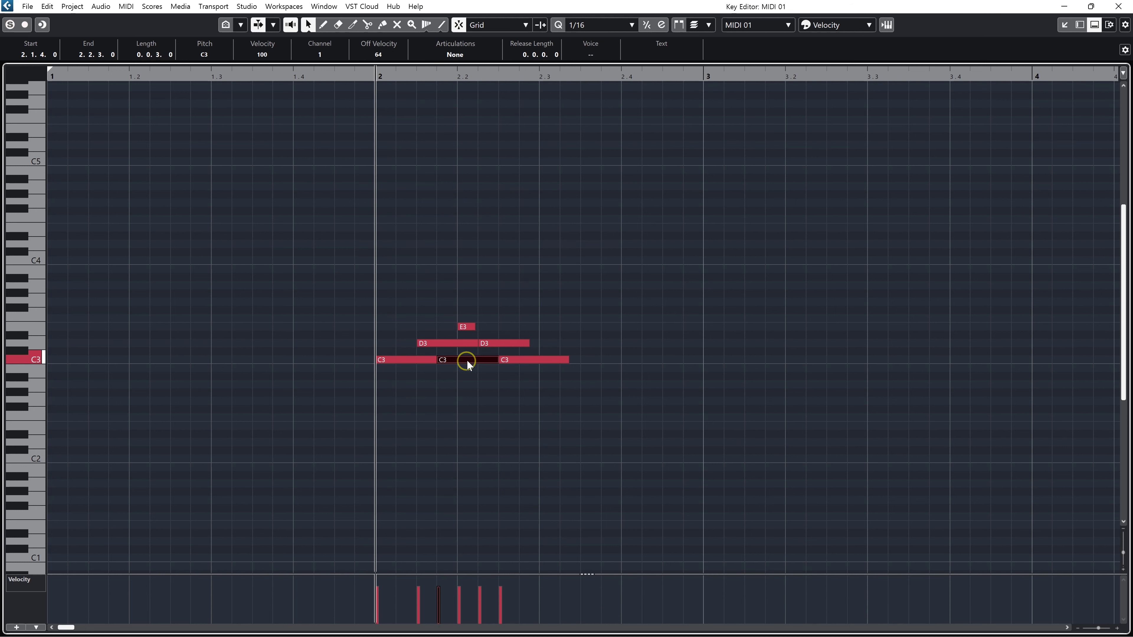
key("Delete")
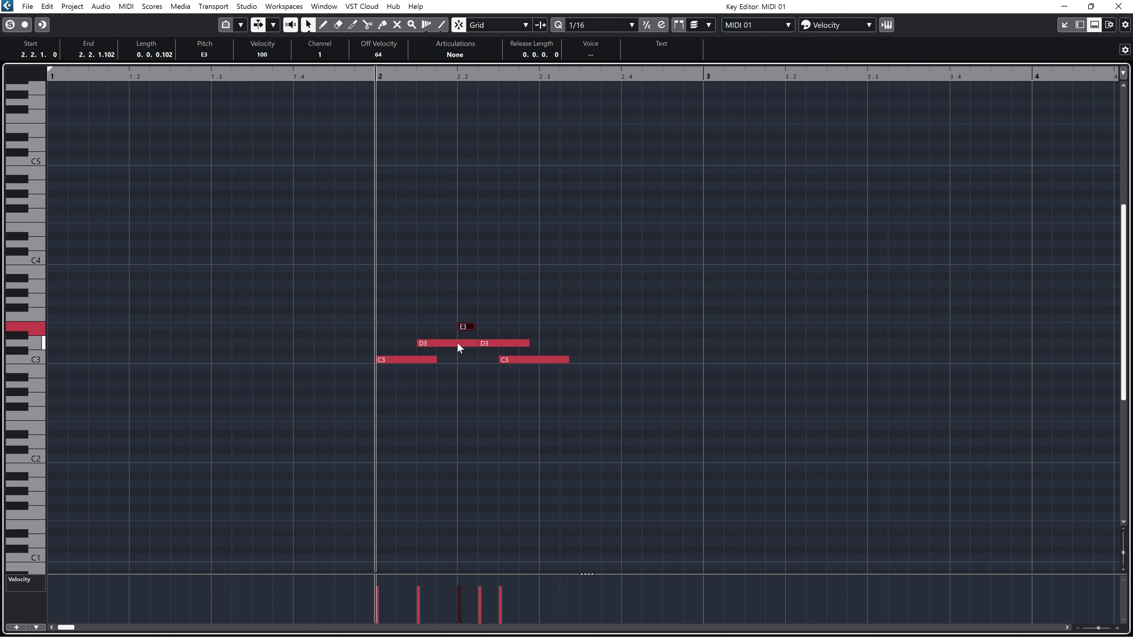
left_click(458, 345)
key("Delete")
key("space")
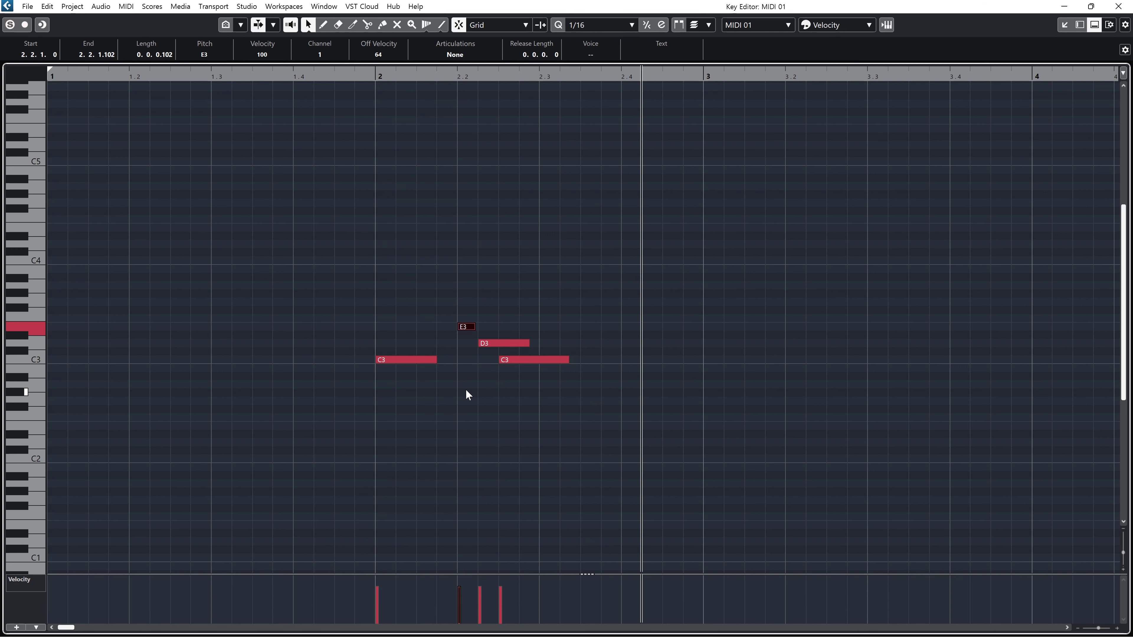
key("space")
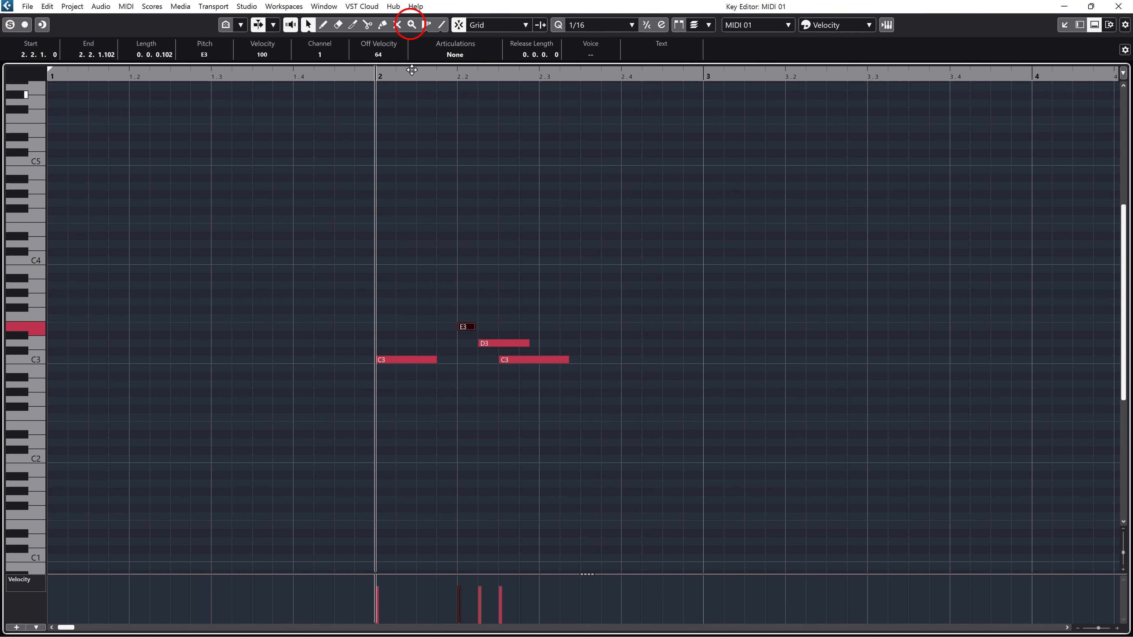
Add a tempo event at 2.1.1.0 with the Time Warp tool and warp beat 2.2 to an earlier position
left_click(411, 24)
left_click_drag(358, 253, 597, 415)
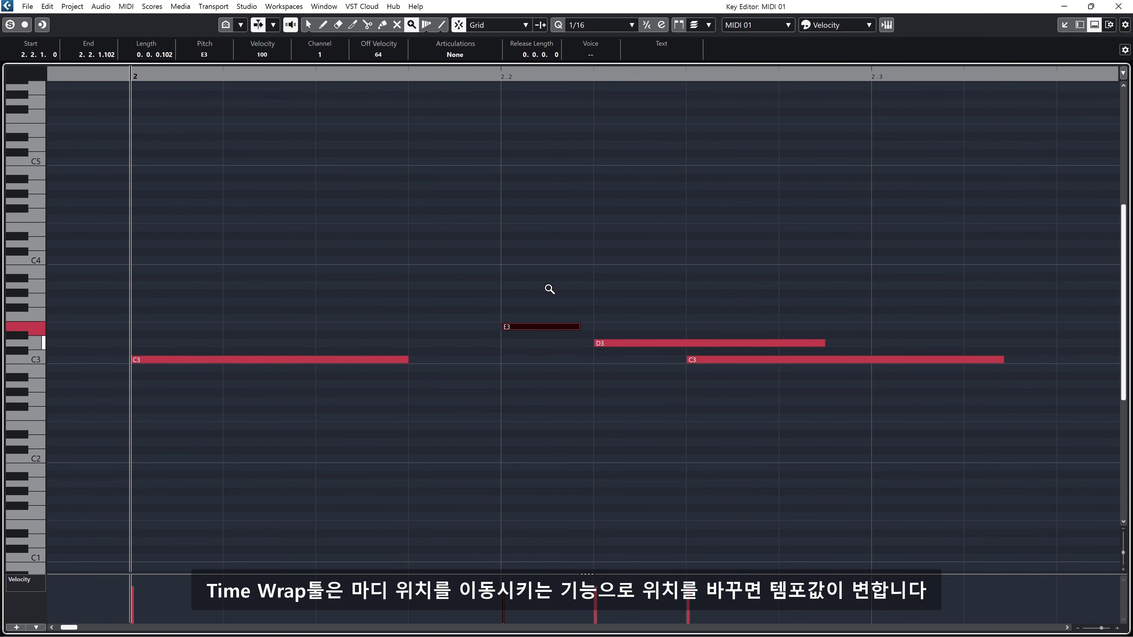
left_click(426, 24)
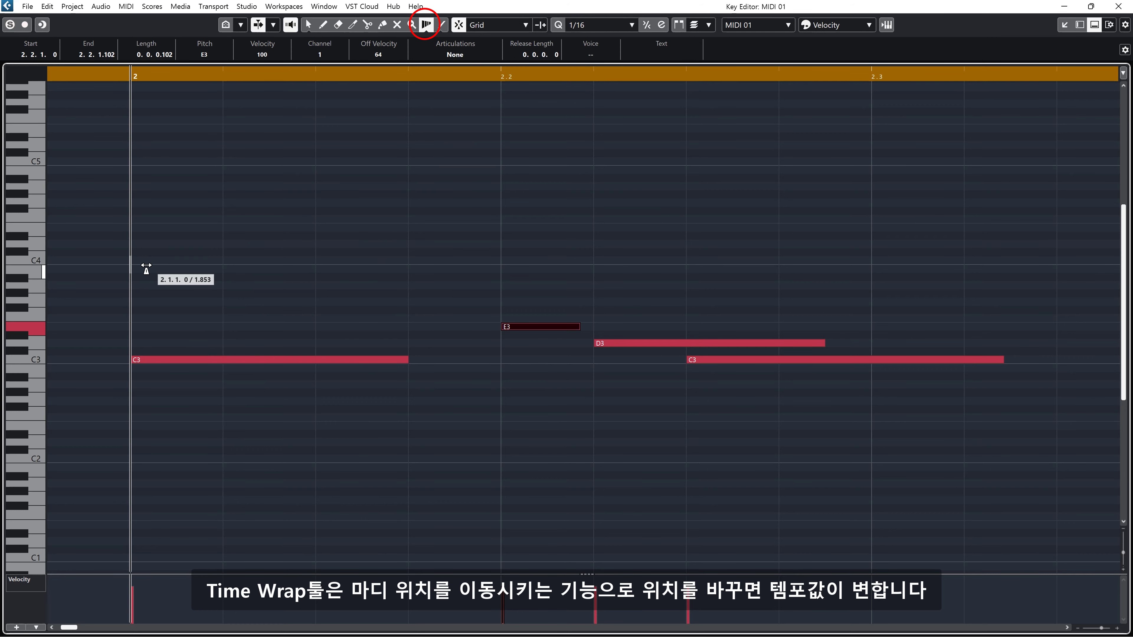
mouse_move(139, 256)
left_mouse_down()
mouse_move(284, 259)
mouse_move(73, 273)
mouse_move(264, 269)
mouse_move(133, 273)
left_mouse_up()
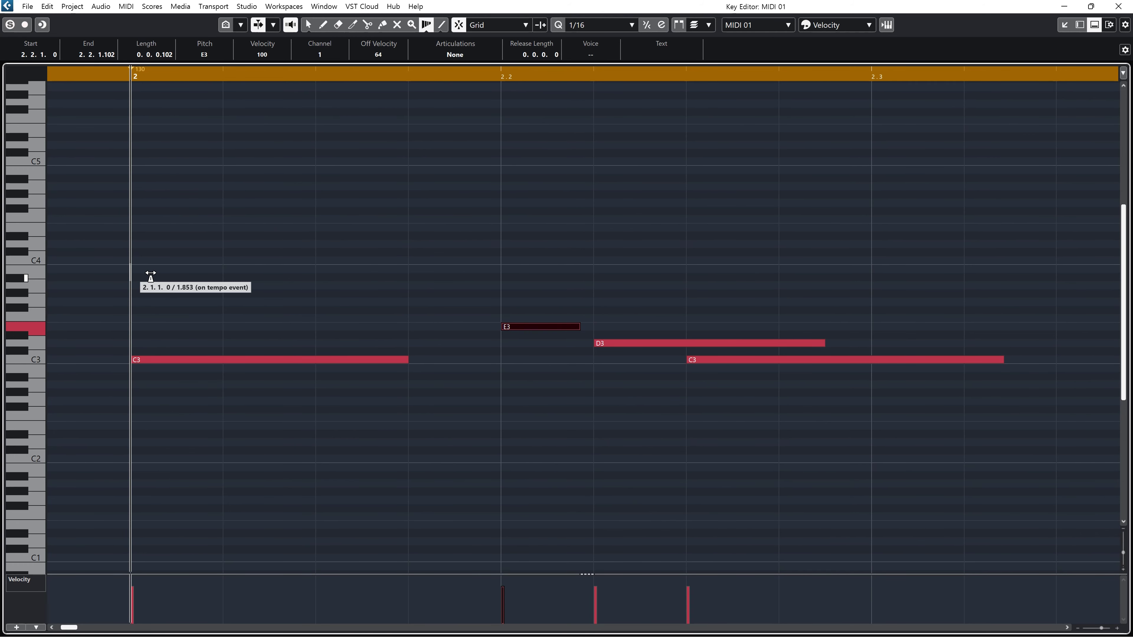
mouse_move(506, 266)
left_mouse_down()
mouse_move(599, 270)
mouse_move(305, 271)
mouse_move(519, 270)
mouse_move(272, 291)
left_mouse_up()
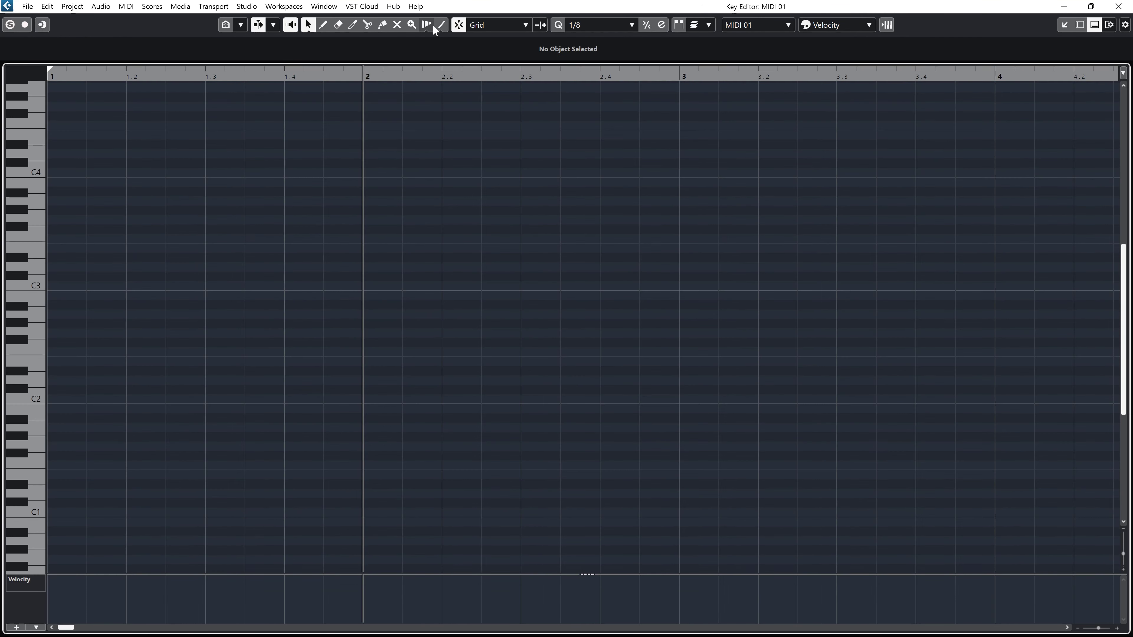
Try to draw a sine-shaped run of eighth notes from bar 2 to about 3.3, and undo it
left_click(440, 25)
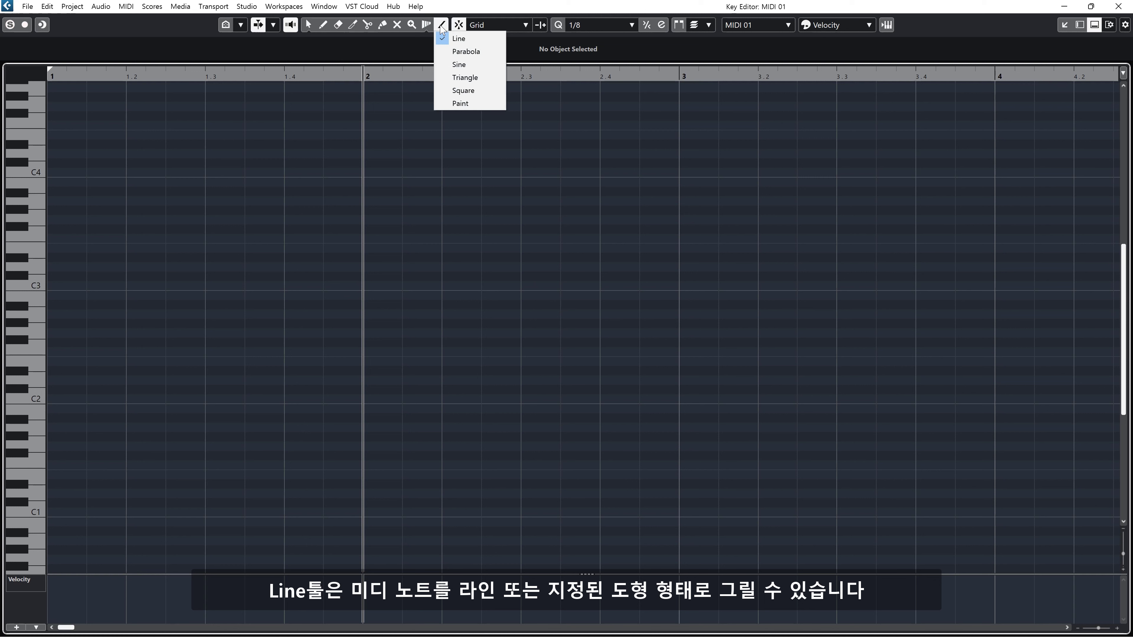
left_click(460, 65)
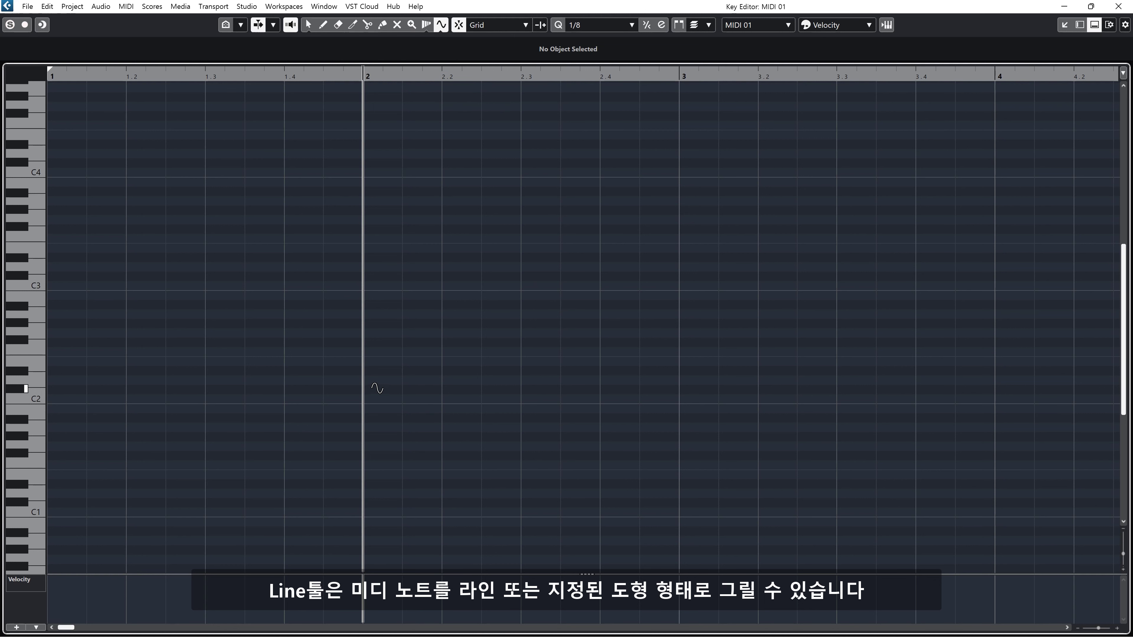
left_click_drag(367, 350, 844, 300)
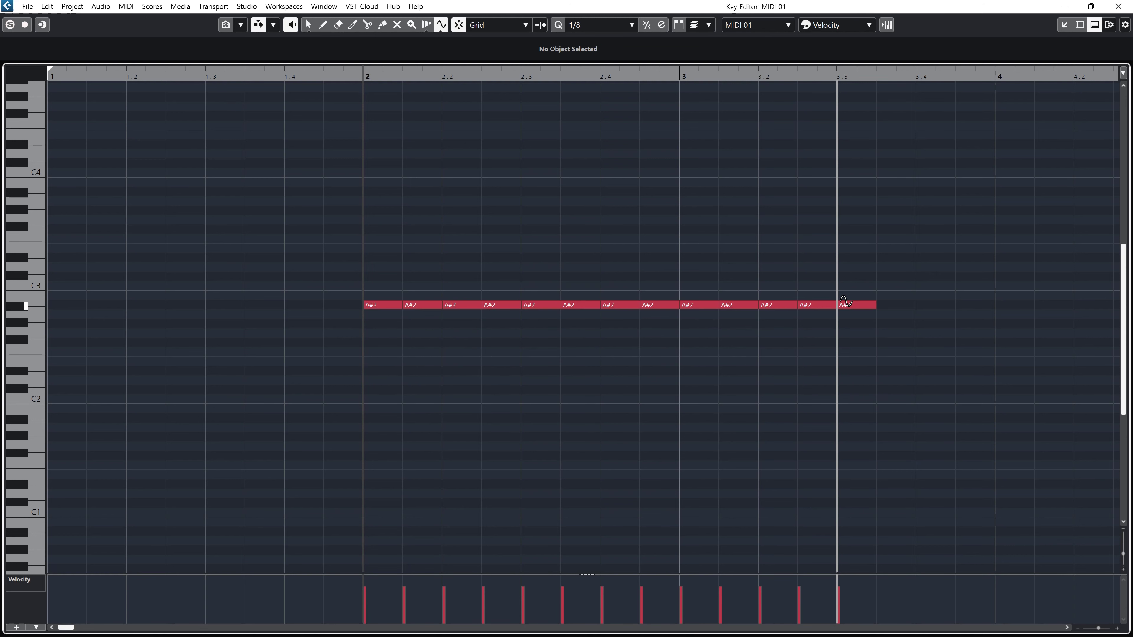
key("ctrl+z")
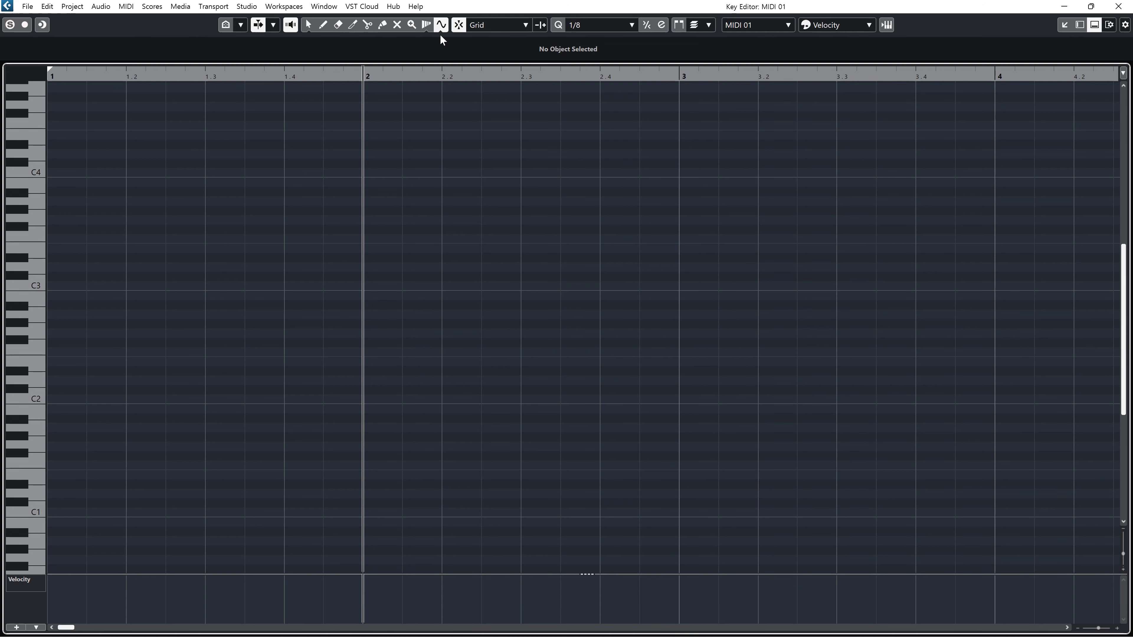
Draw eighth notes with the Line tool, rising from E1 at bar 2 to C#4 at bar 3 and falling to F#1 just past bar 4
key("1")
left_click(440, 25)
left_click(441, 25)
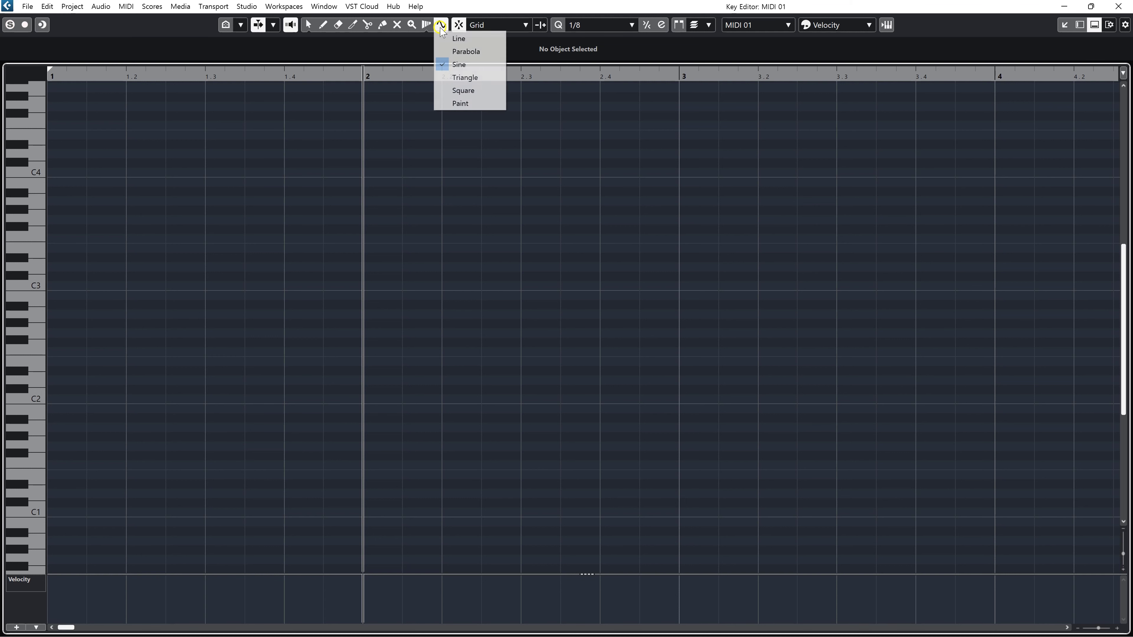
left_click(459, 38)
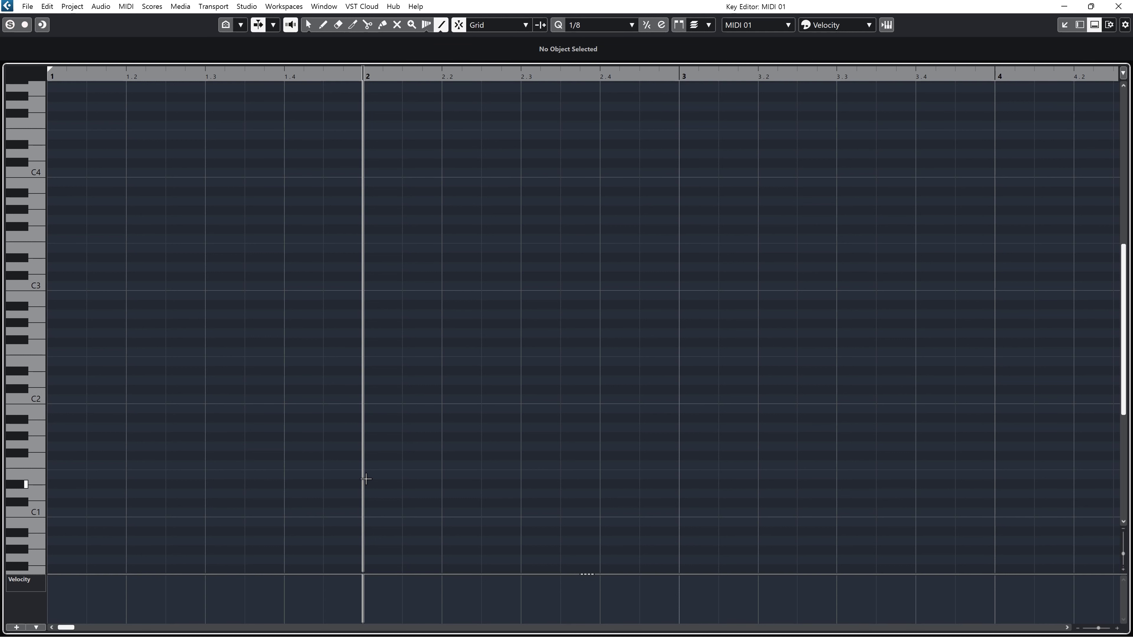
mouse_move(365, 479)
left_mouse_down()
mouse_move(596, 306)
mouse_move(668, 157)
mouse_move(936, 352)
mouse_move(1037, 487)
left_mouse_up()
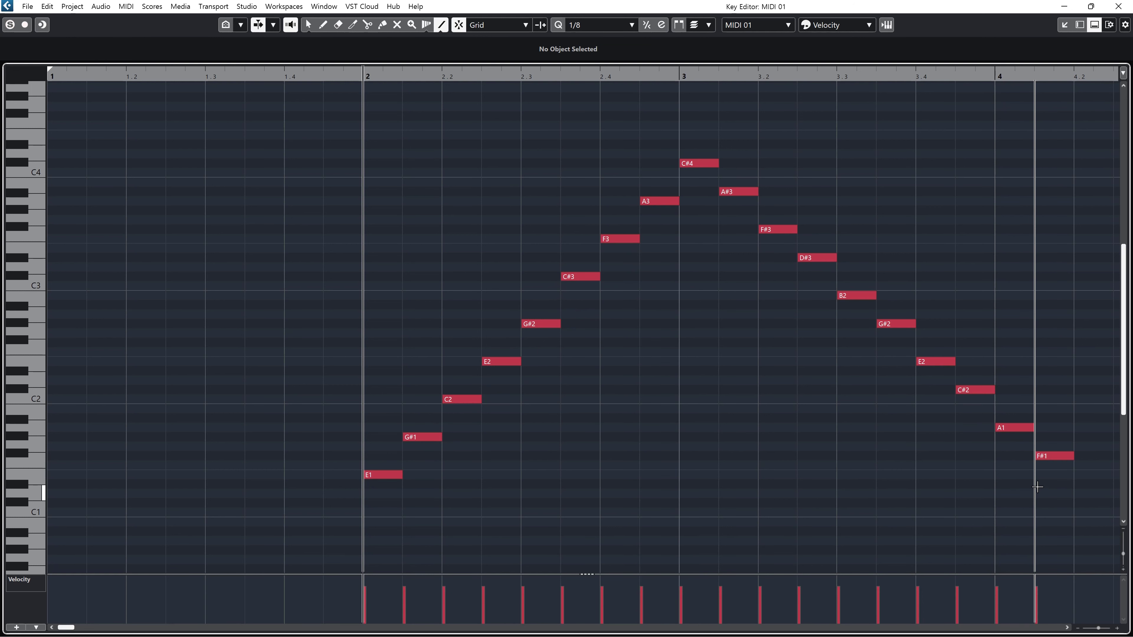
Paint a freehand wave of eighth notes from A1 at 4.2 to F#3 at about 5.4 with the Paint shape
scroll(988, 460, "down", 3)
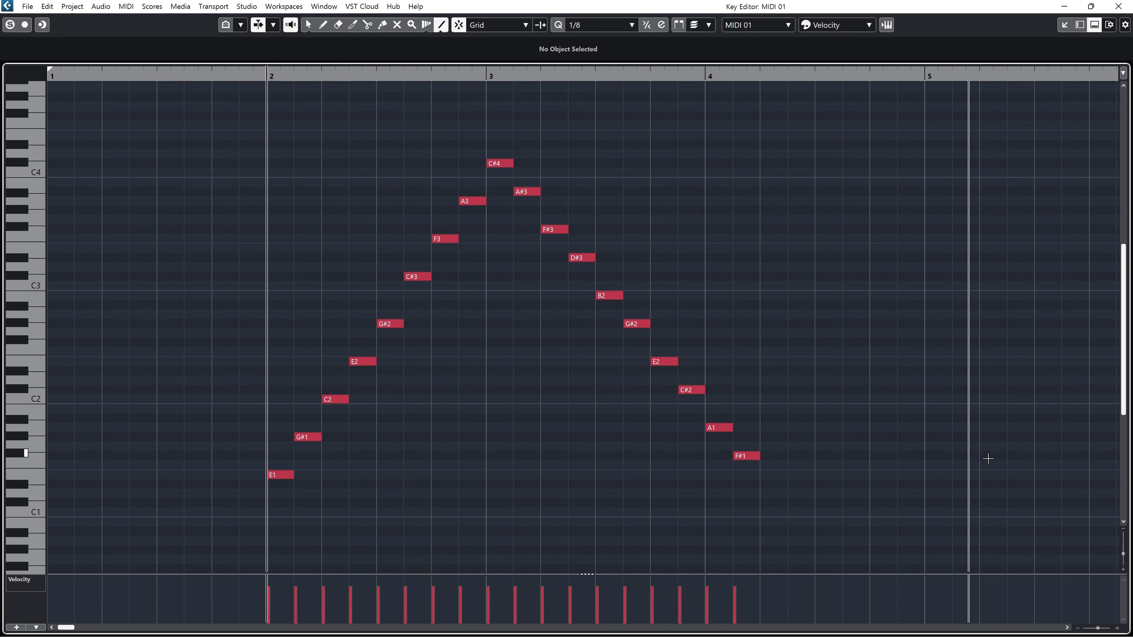
left_click(443, 24)
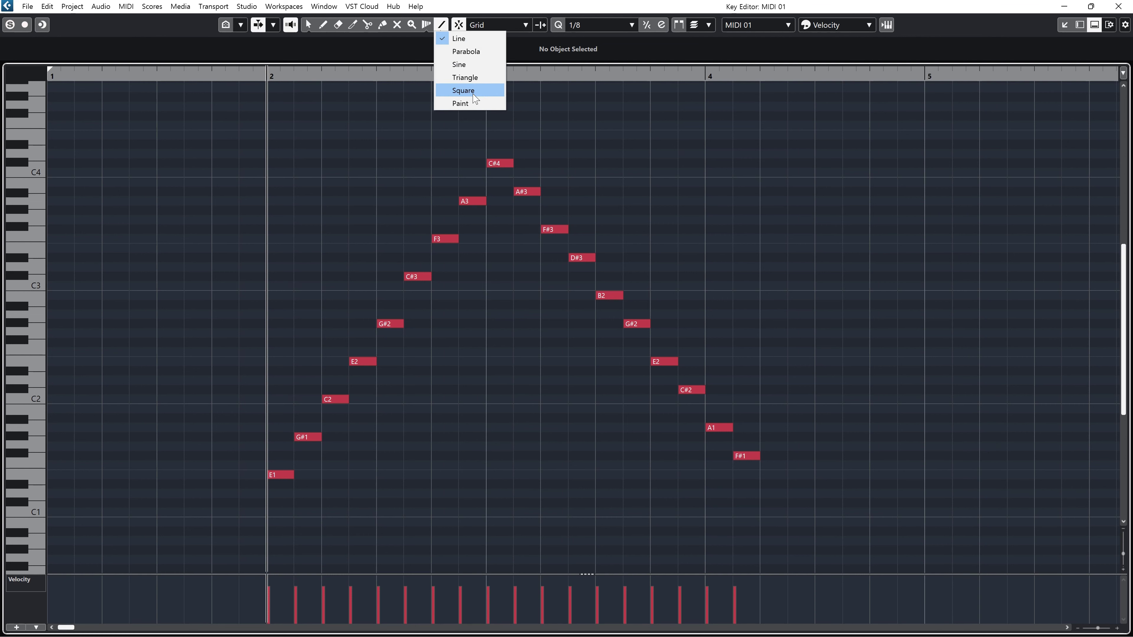
left_click(473, 103)
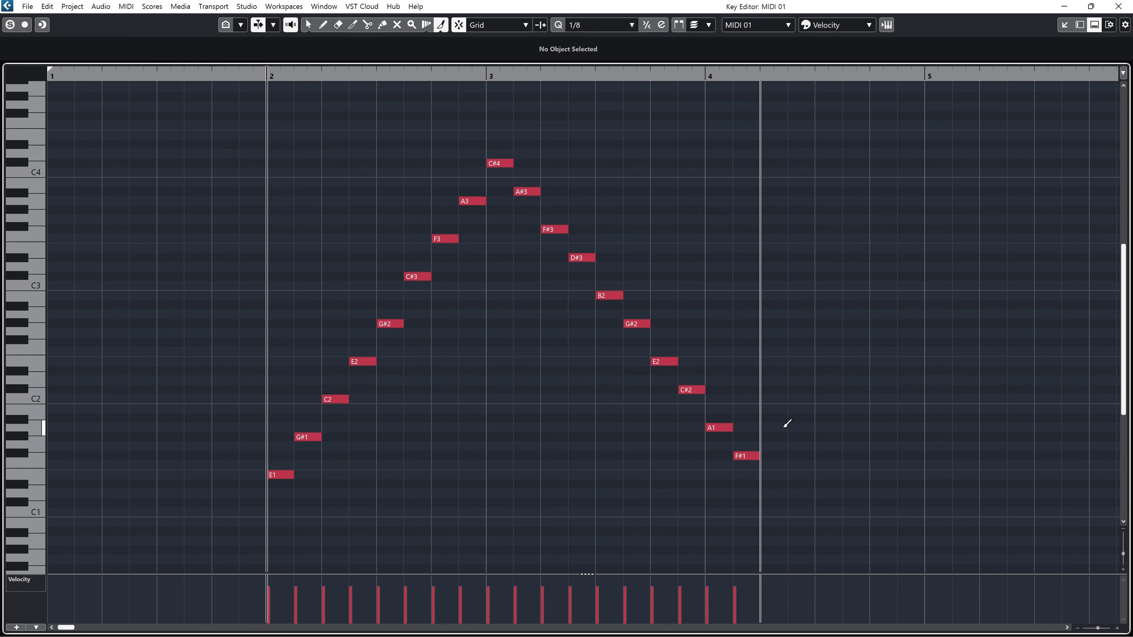
mouse_move(786, 425)
left_mouse_down()
mouse_move(788, 370)
mouse_move(844, 282)
mouse_move(930, 308)
mouse_move(977, 386)
mouse_move(1061, 372)
mouse_move(1076, 292)
mouse_move(1109, 227)
left_mouse_up()
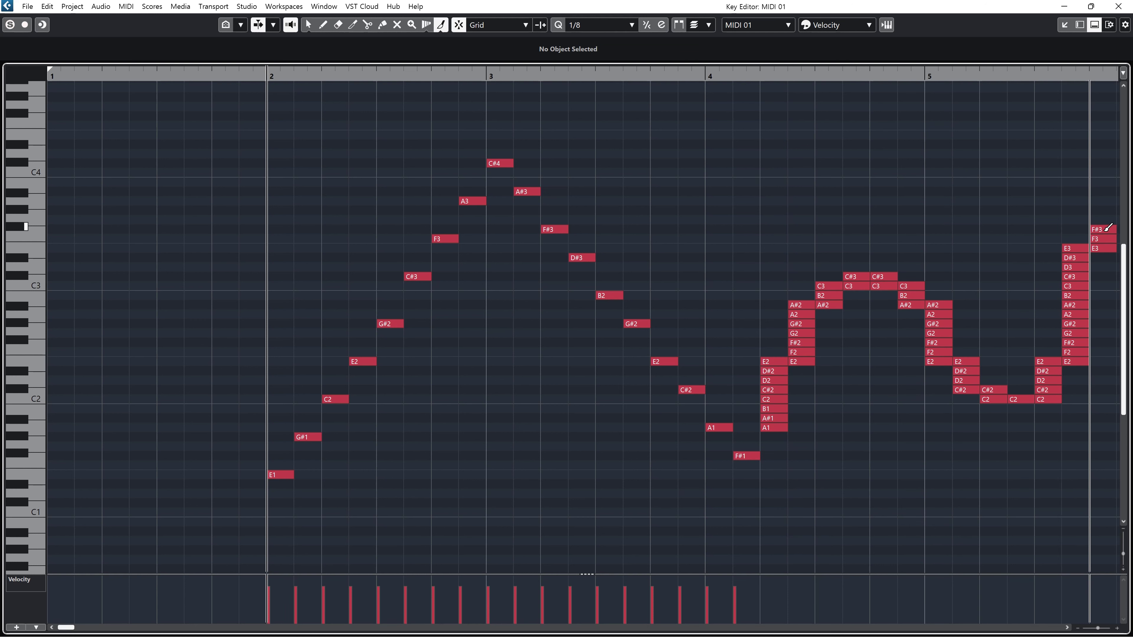
Select the G2 note in bar 2 with the Object Selection tool and raise it in semitone steps to C3
key("1")
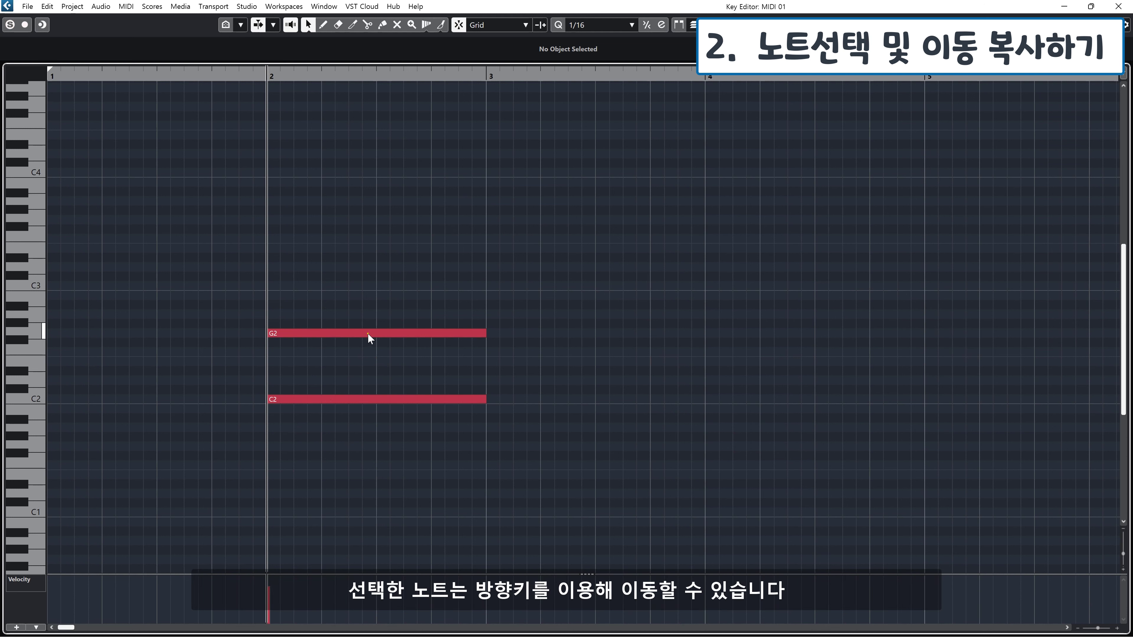
left_click(368, 335)
key("Up")
key("Up")
key("Up")
key("Up")
key("Up")
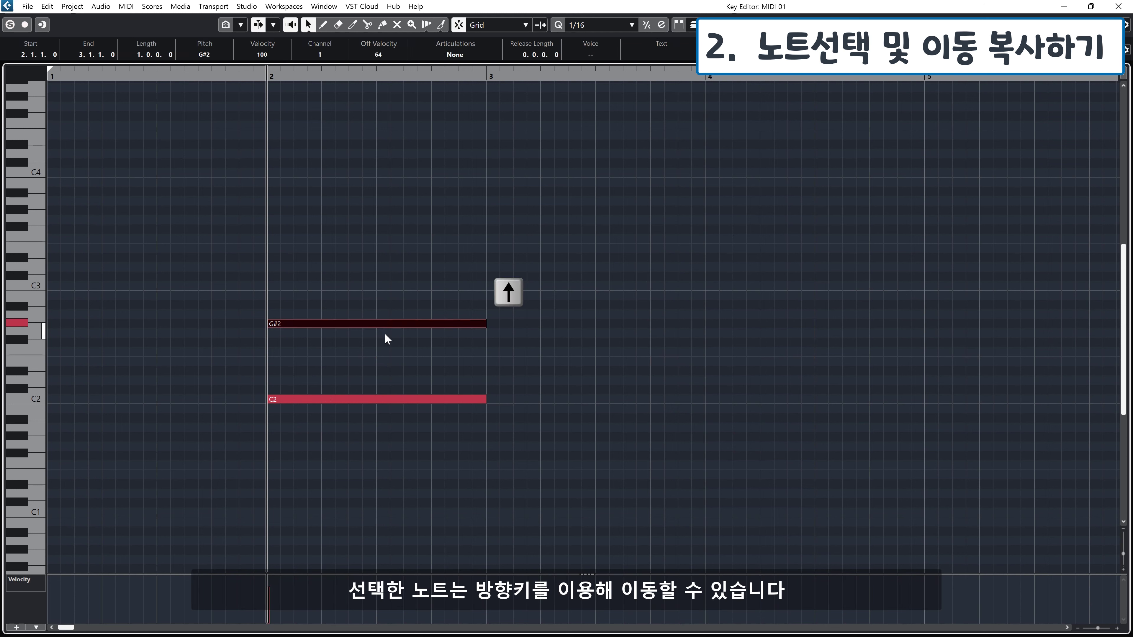
key("Up")
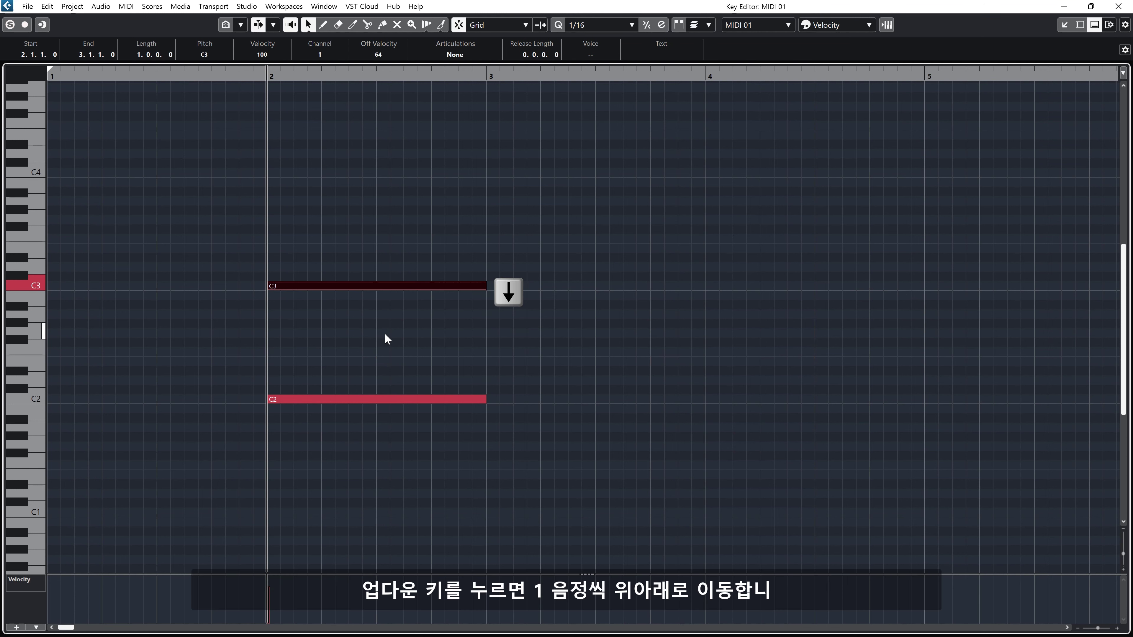
Lower the selected C3 note in semitone steps to G2
key("Down")
key("Down")
key("Down")
key("Down")
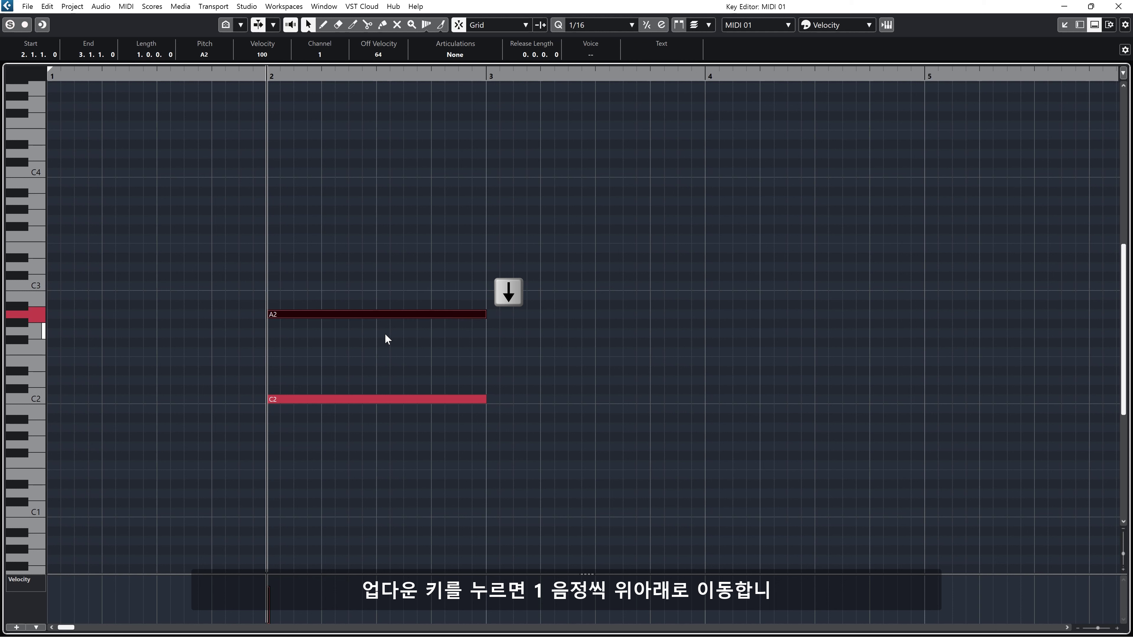
key("Down")
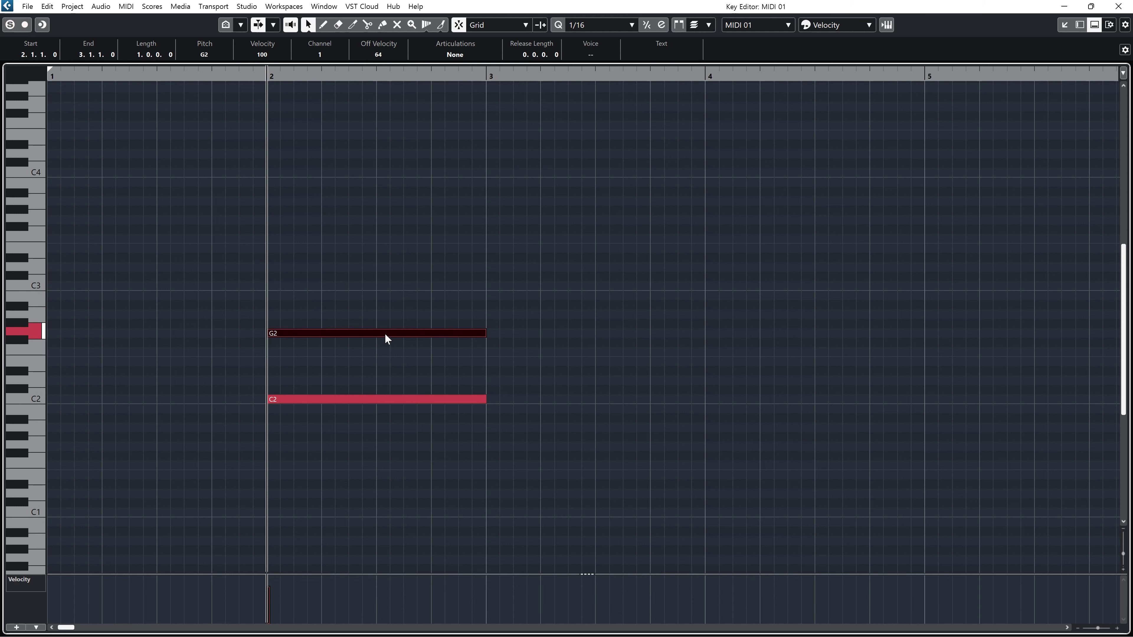
Transpose the selected G2 note up by octaves, bring it back down to G2, and deselect it
key("shift+Up")
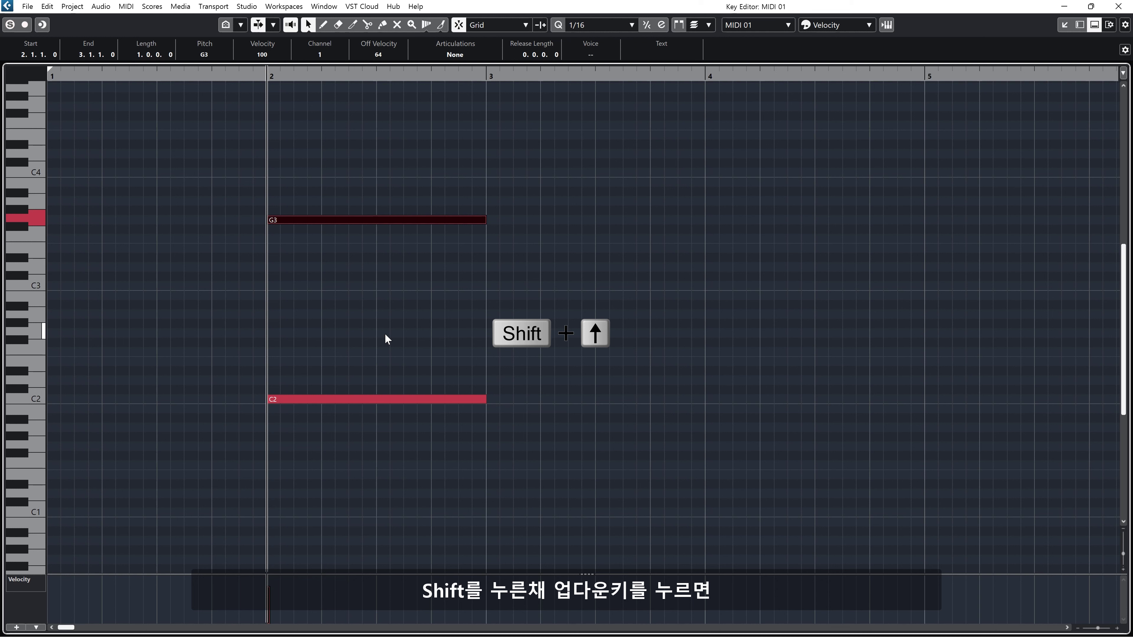
key("shift+Up")
key("shift+Down")
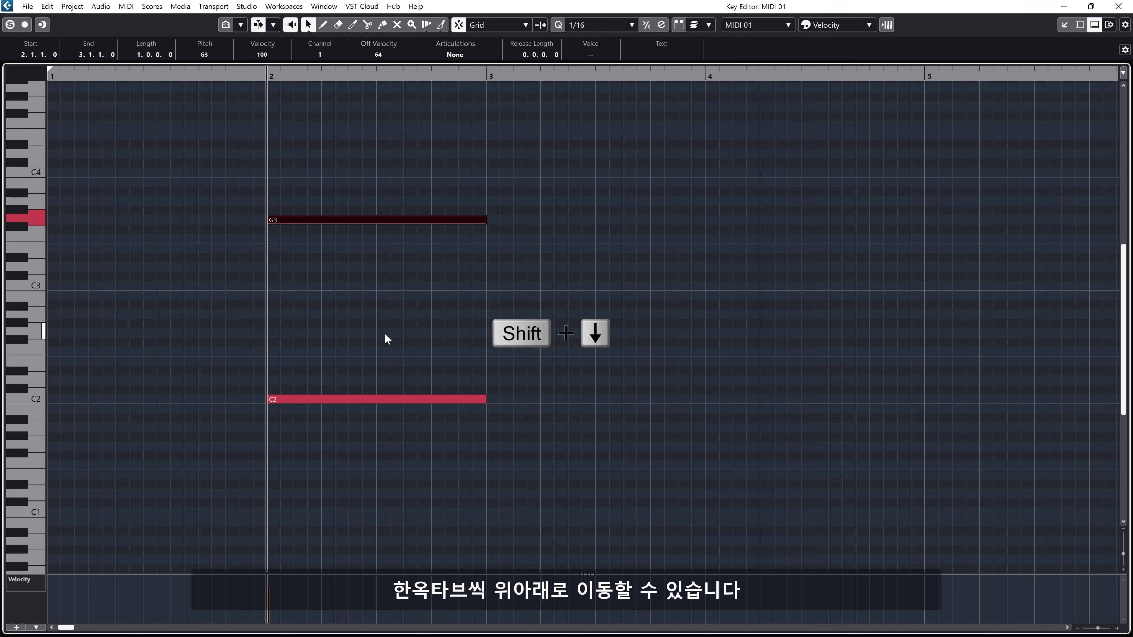
key("shift+Down")
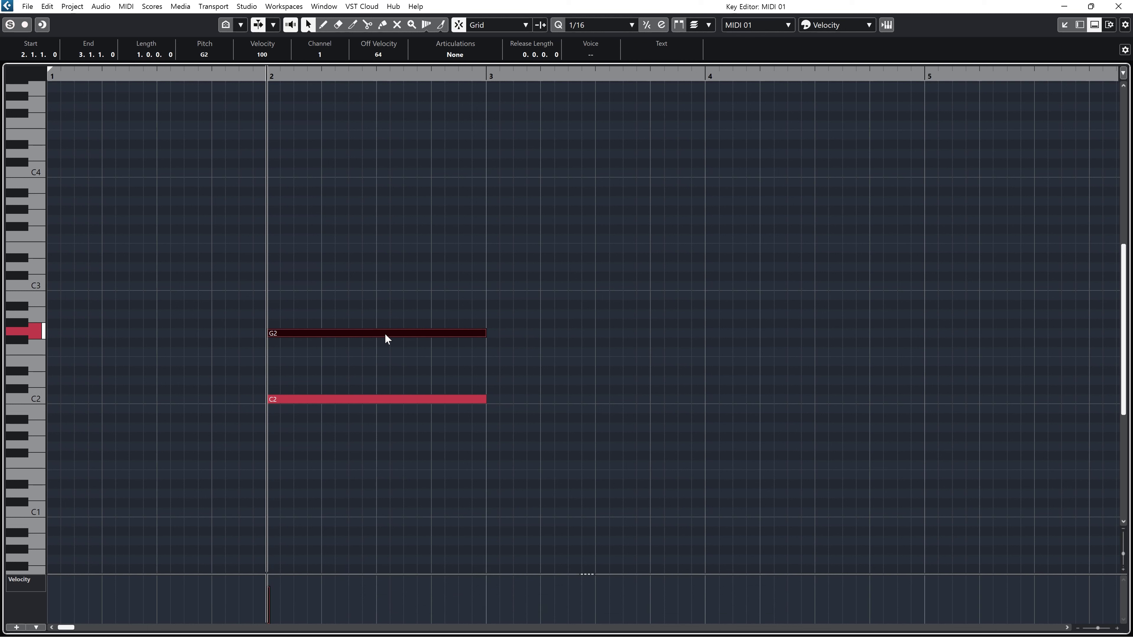
left_click(377, 364)
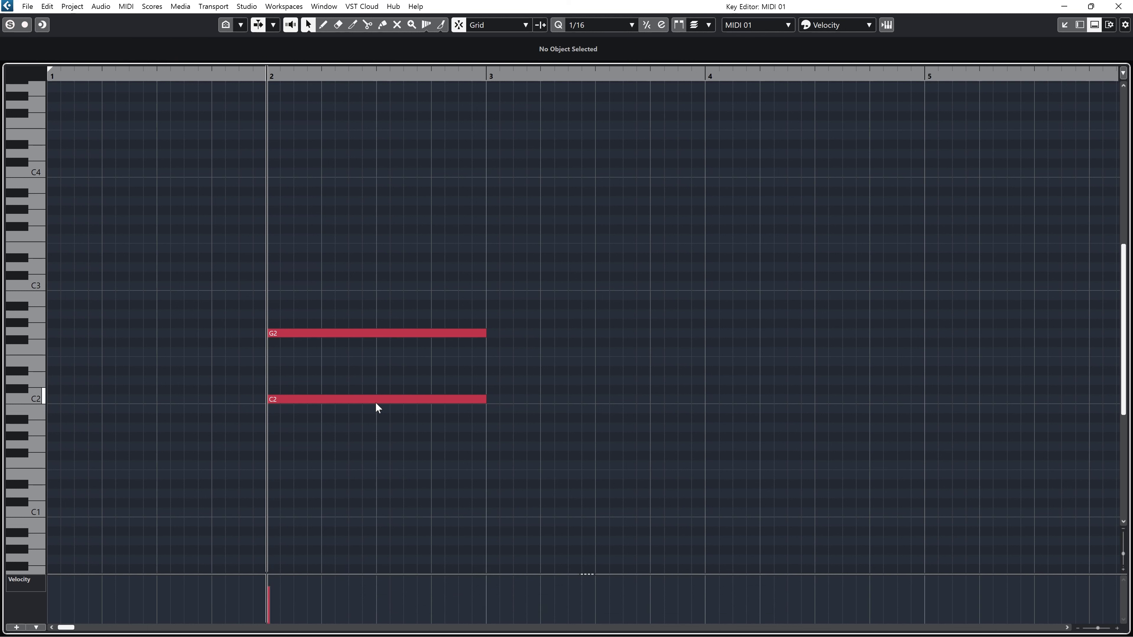
Copy the bar 2 C2 note to bar 3 as C3, and copy the bar 2 G2 note to bar 3 at the same pitch
left_click(365, 398)
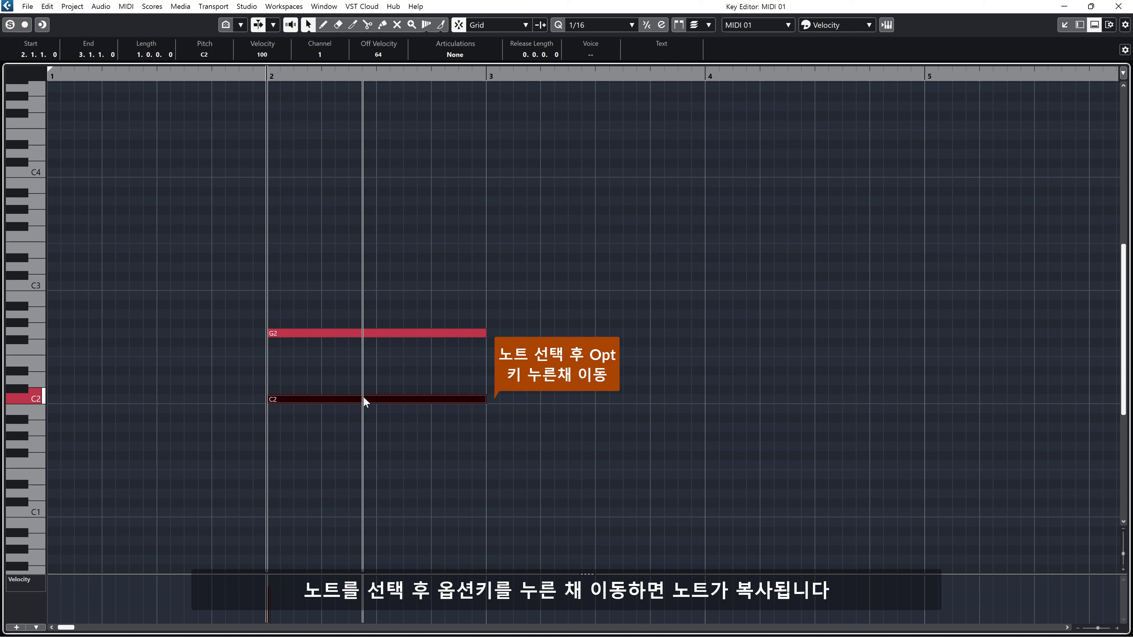
mouse_move(363, 397)
left_mouse_down()
mouse_move(553, 374)
mouse_move(619, 317)
mouse_move(581, 289)
left_mouse_up()
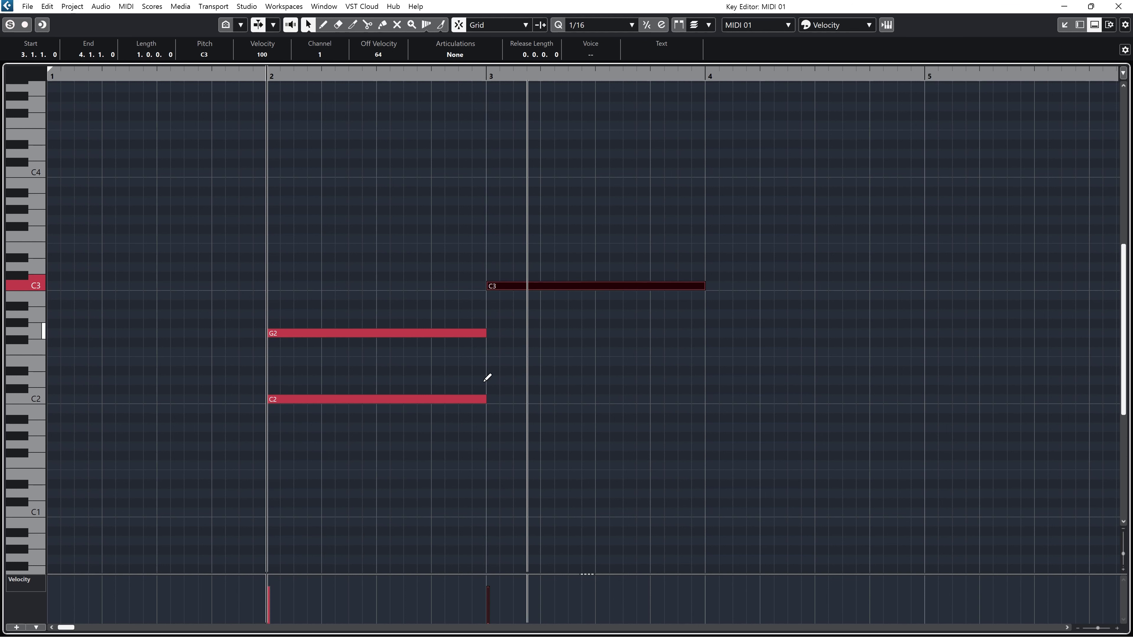
left_click_drag(385, 331, 603, 334)
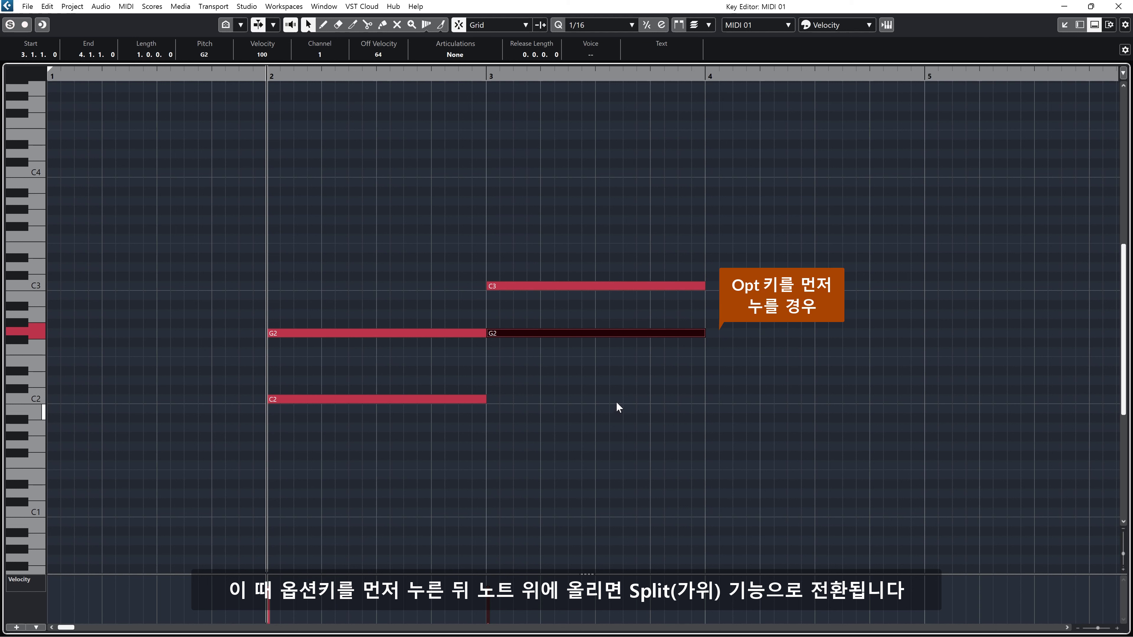
Try splitting the bar 3 C3 note at 3.3 and the G2 note at 3.4, and undo the splits and the copies
key("alt")
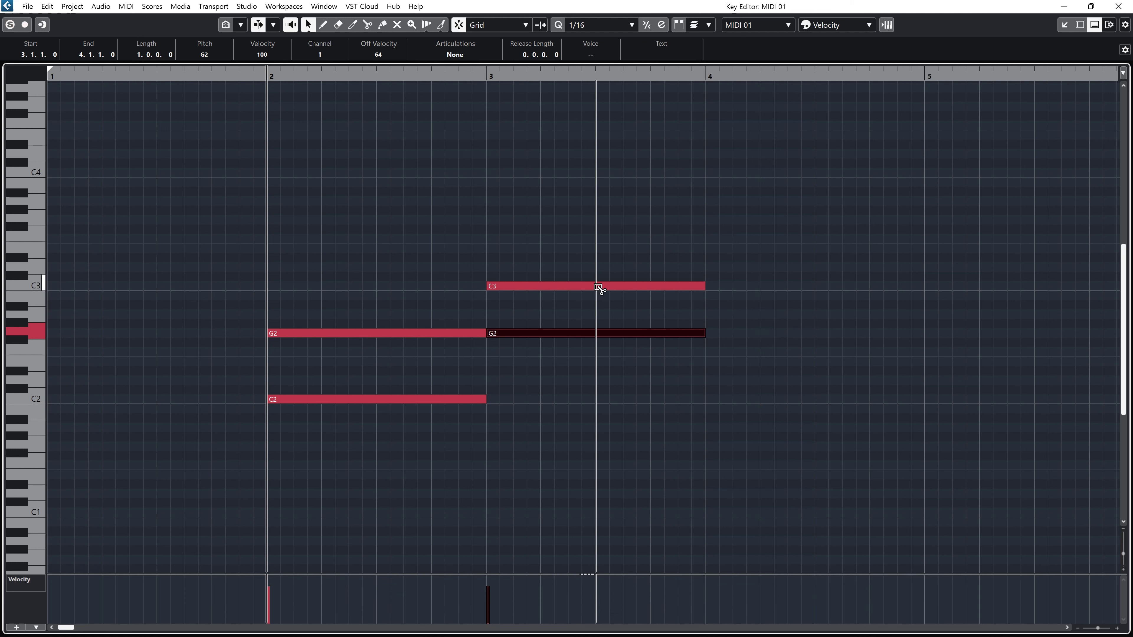
left_click(596, 286, "alt")
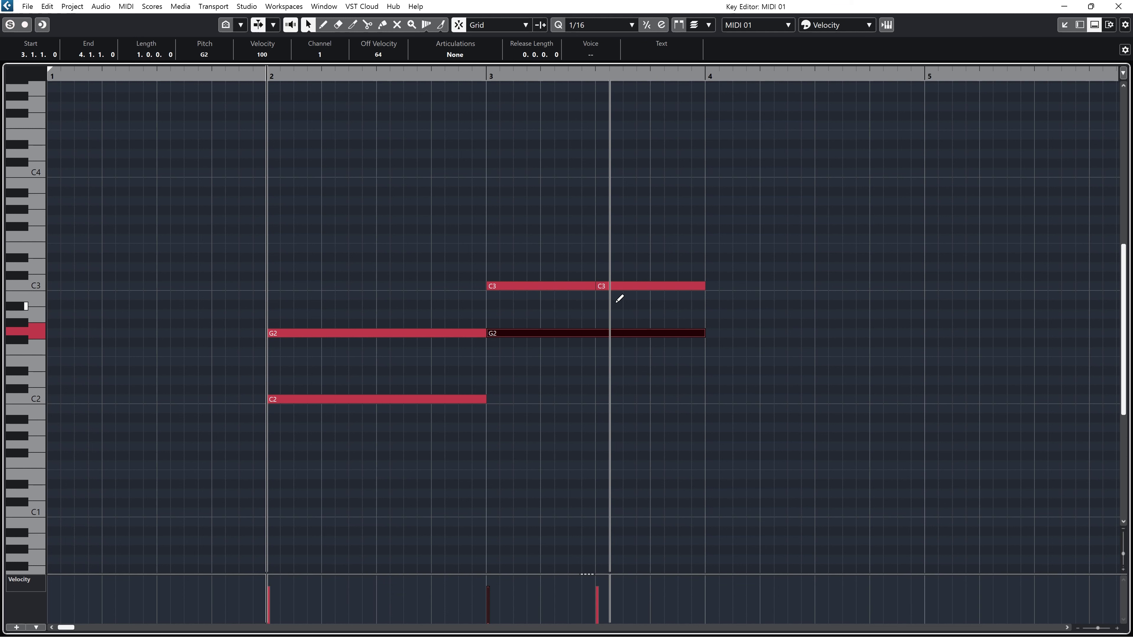
left_click(652, 335, "alt")
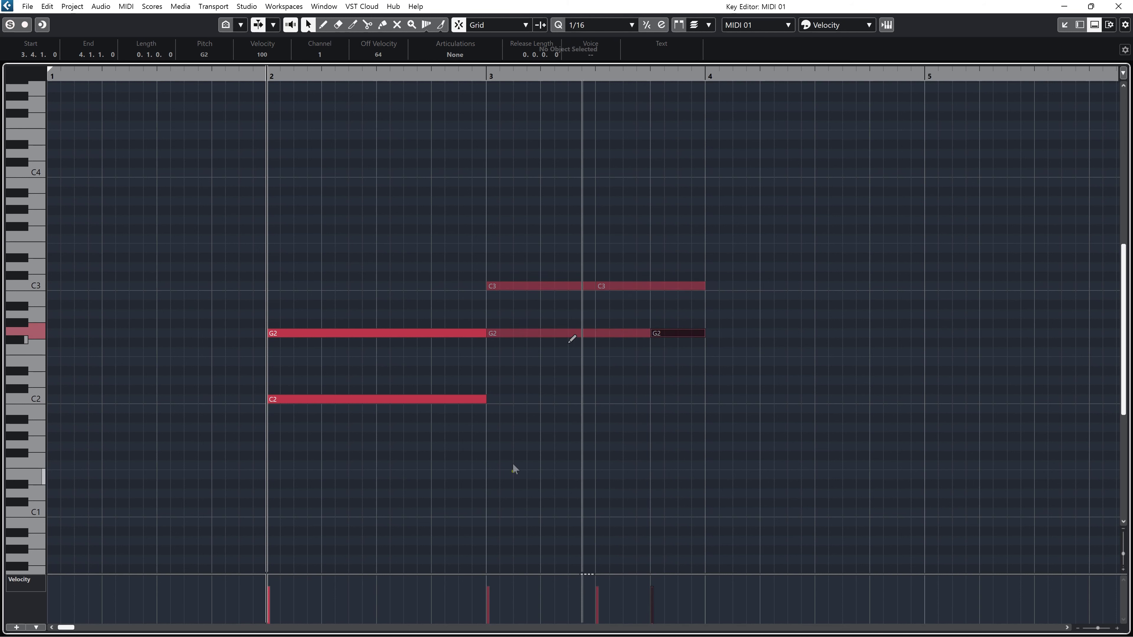
key("ctrl+z")
key("ctrl+z")
key("ctrl+z")
Copy both notes in bar 2 and paste them at the cursor placed on bar 3
left_click_drag(513, 472, 309, 299)
key("ctrl+c")
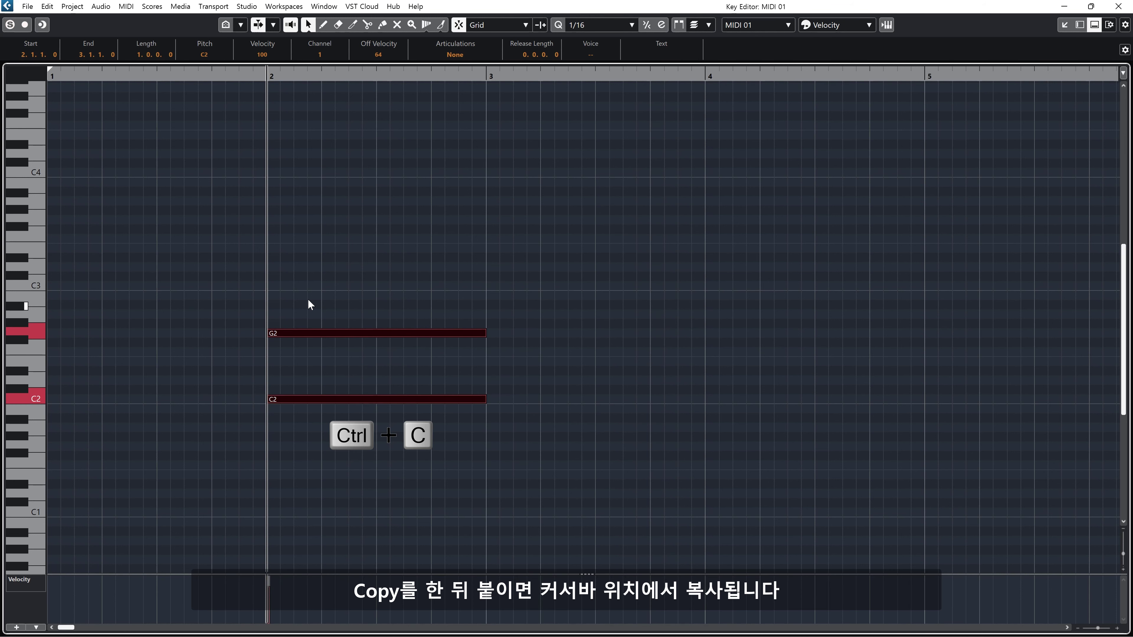
left_click(486, 76)
key("ctrl+v")
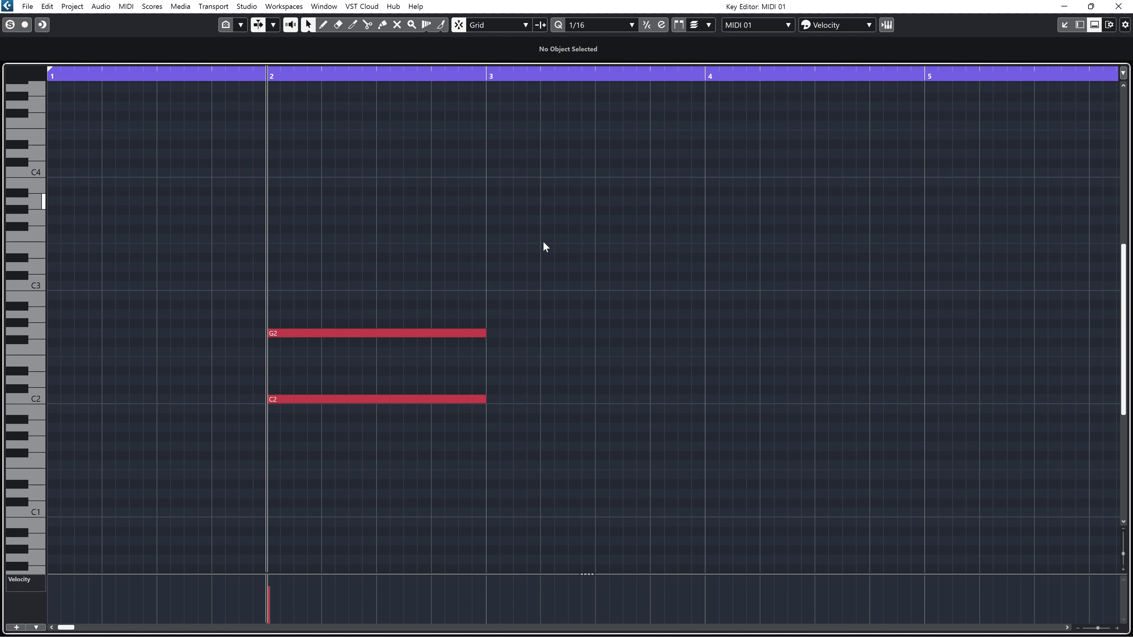
Select both bar 2 notes and duplicate them repeatedly, placing the copies back to back from bar 3 onward
left_click_drag(518, 263, 357, 457)
key("ctrl+d")
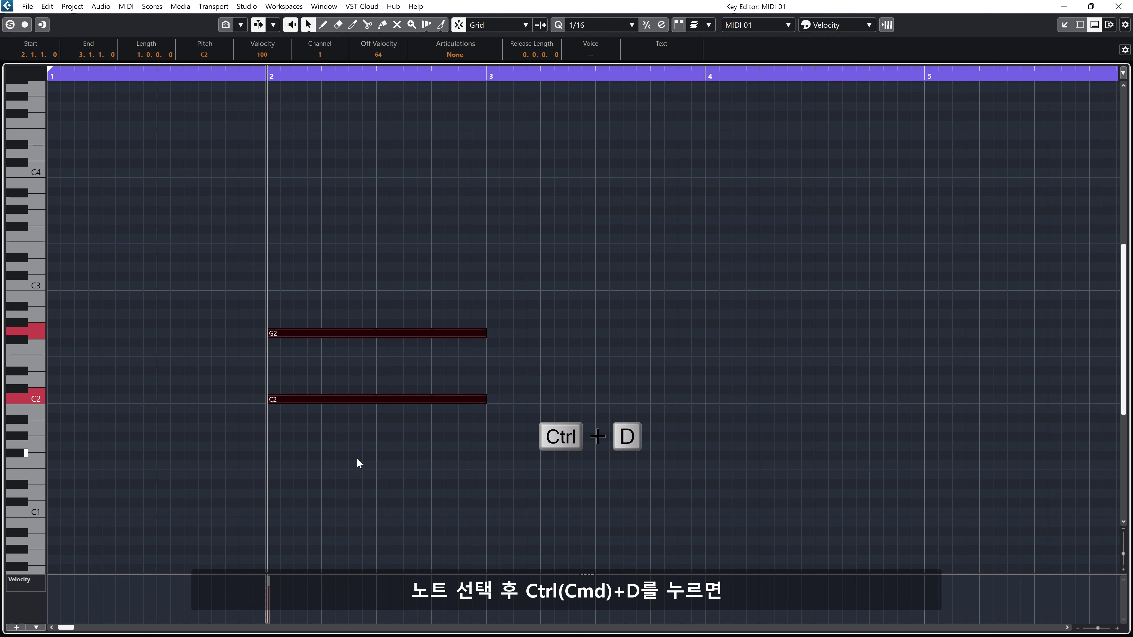
key("ctrl+d")
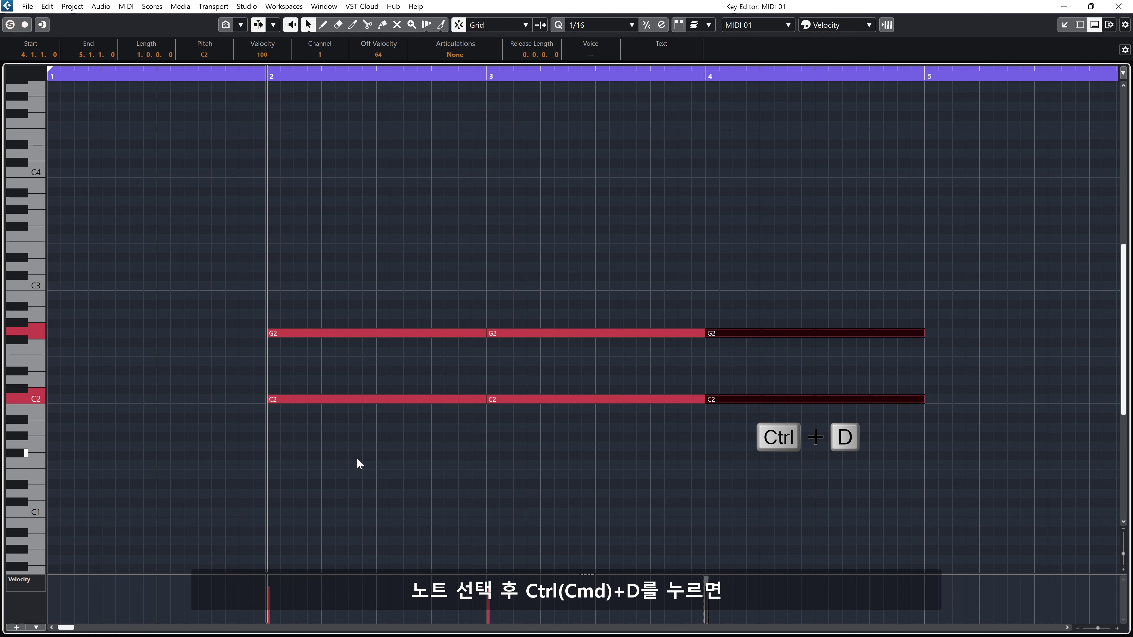
key("ctrl+d")
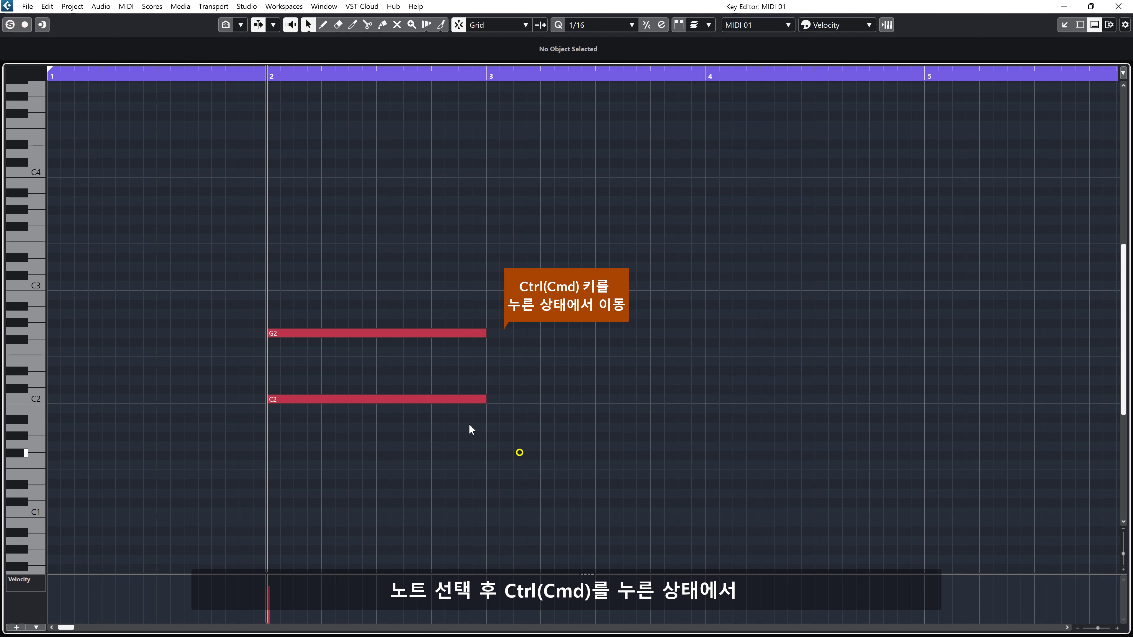
Select the C2 and G2 notes in bar 2 and move them straight up one octave, constrained to the vertical direction
left_click_drag(469, 425, 331, 289)
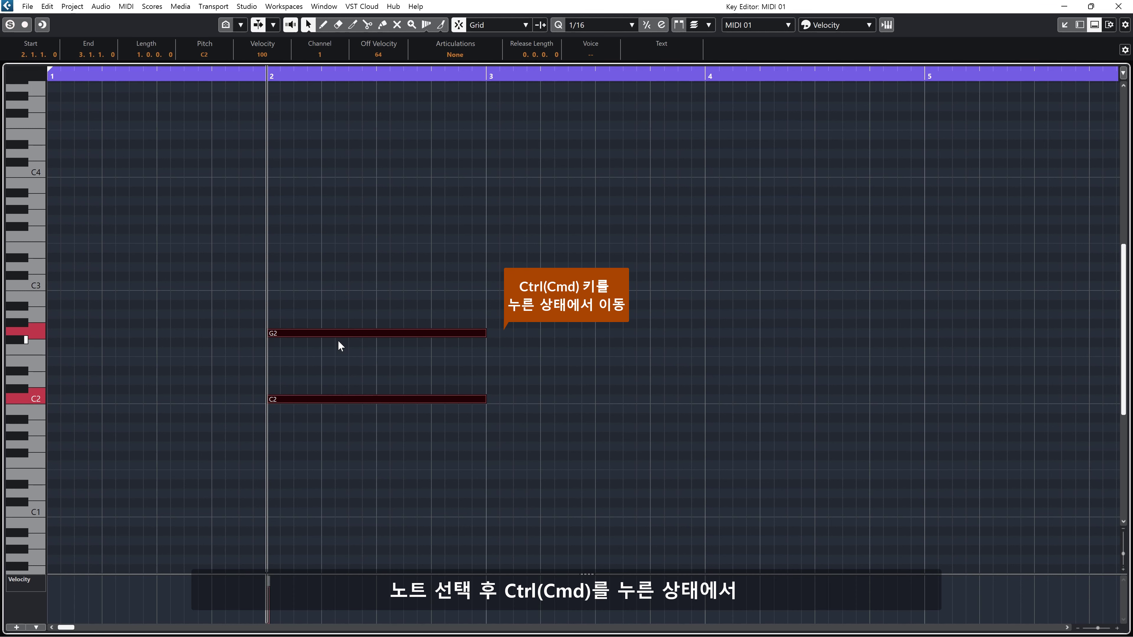
left_click_drag(374, 334, 366, 221)
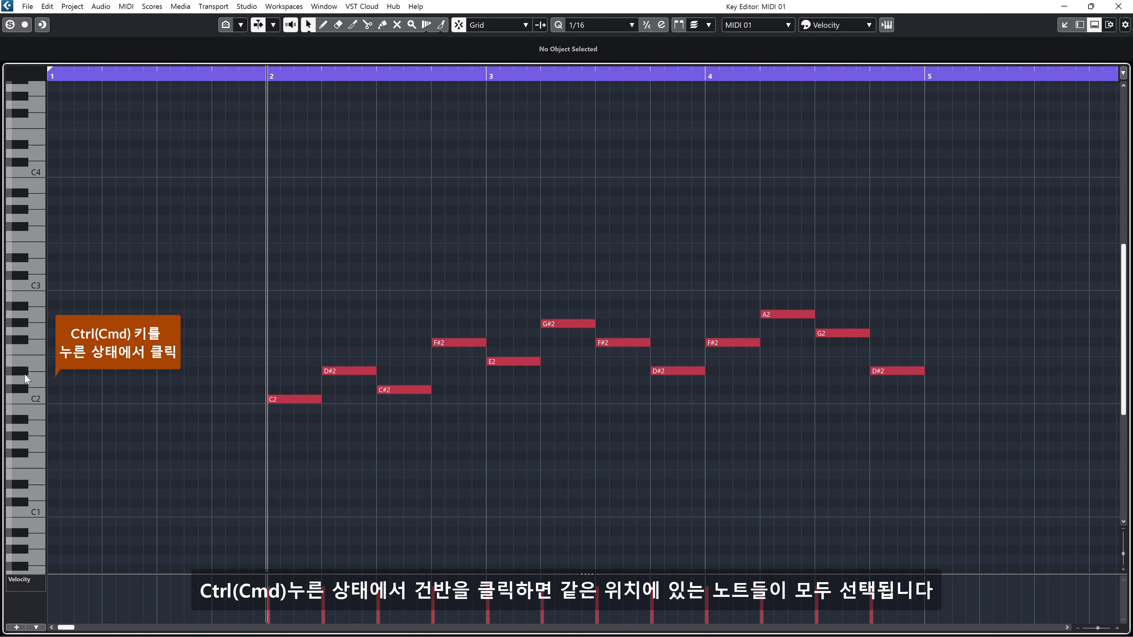
Select all notes of one pitch at a time for D#2, E2 and F#2, and select the C2 note at bar 2
left_click(20, 370, "ctrl")
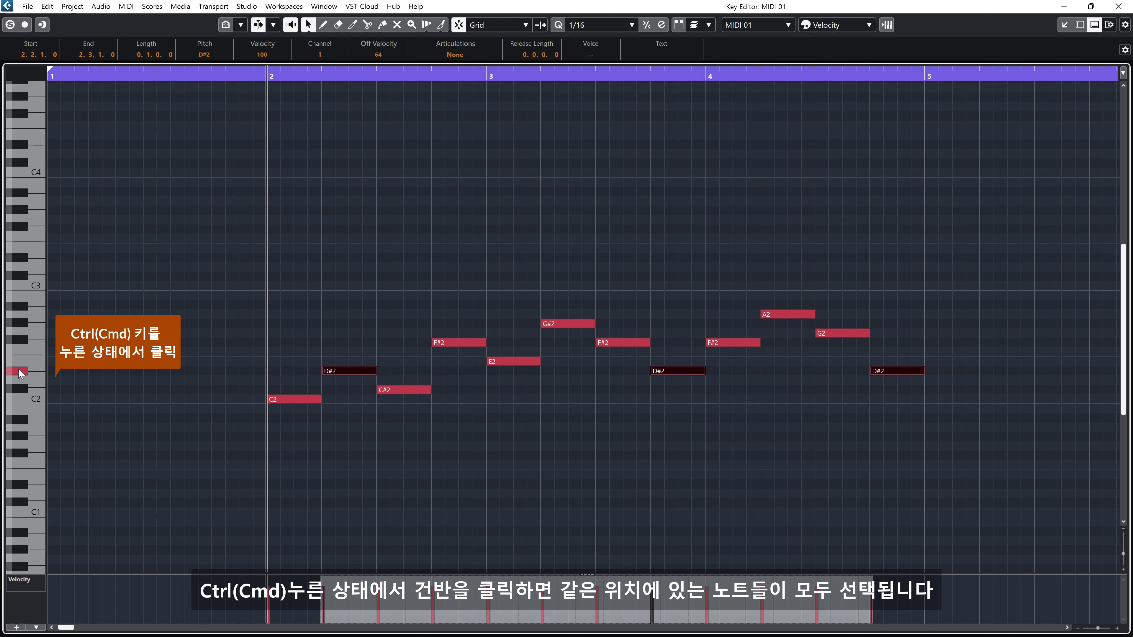
left_click(34, 358, "ctrl")
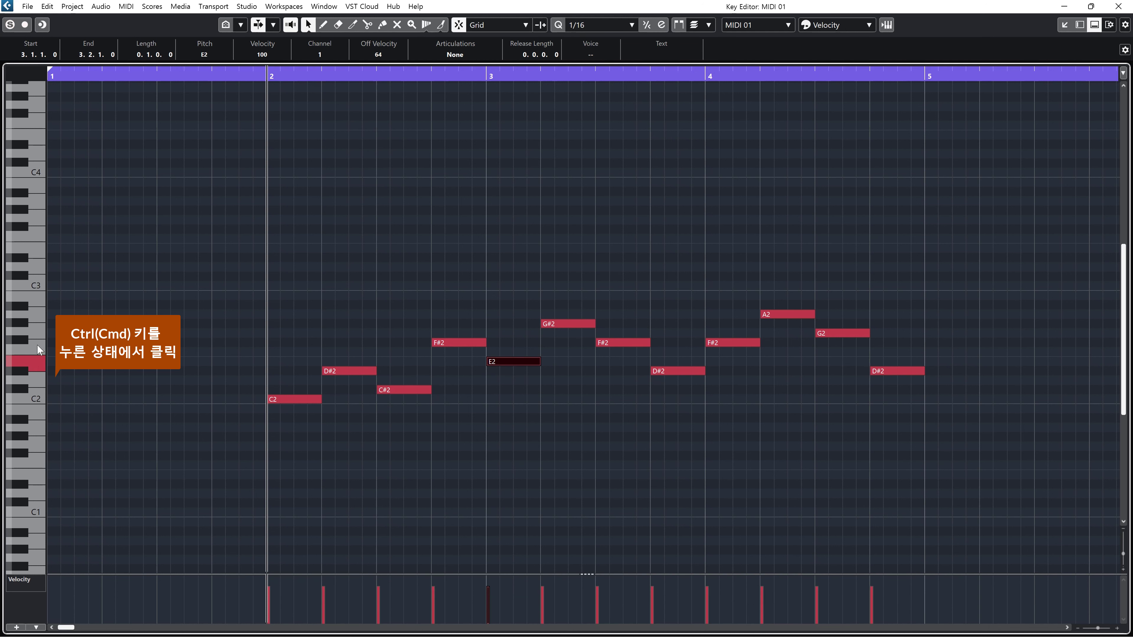
left_click(37, 345, "ctrl")
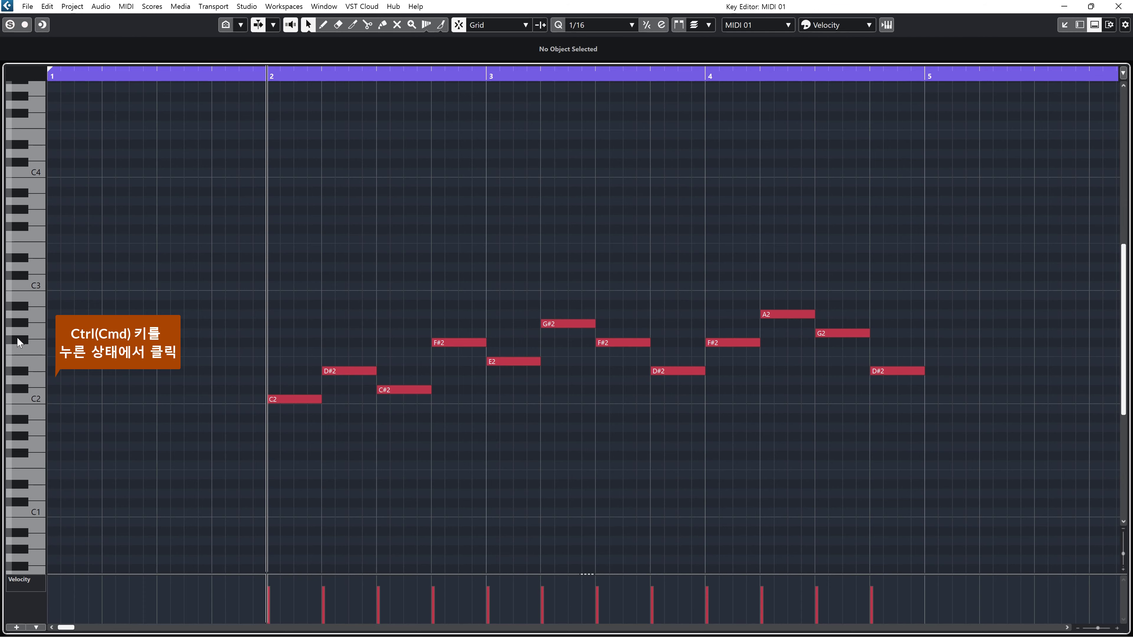
left_click(17, 340, "ctrl")
left_click(297, 399)
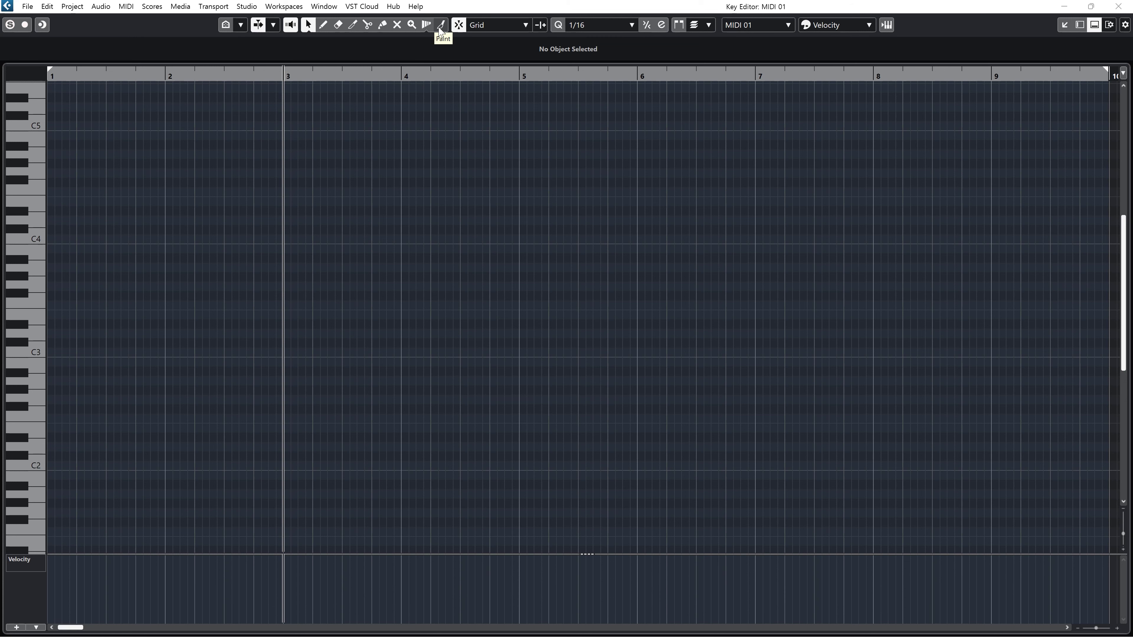
Open the Key Commands settings and search for "draw" to locate the Draw Tool command
left_click(48, 6)
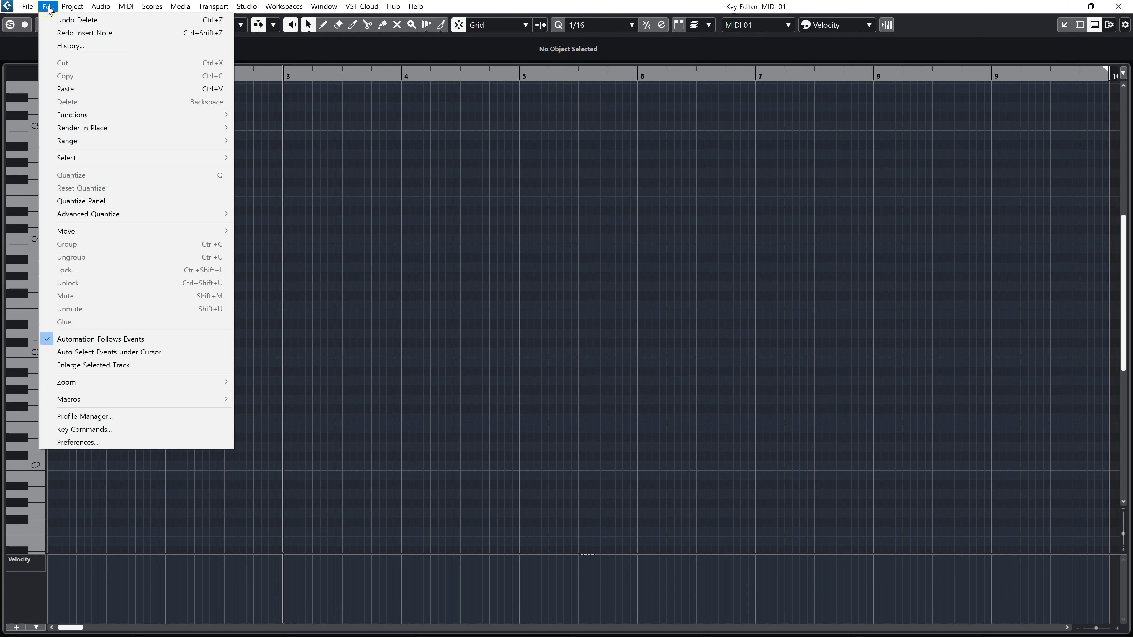
left_click(121, 430)
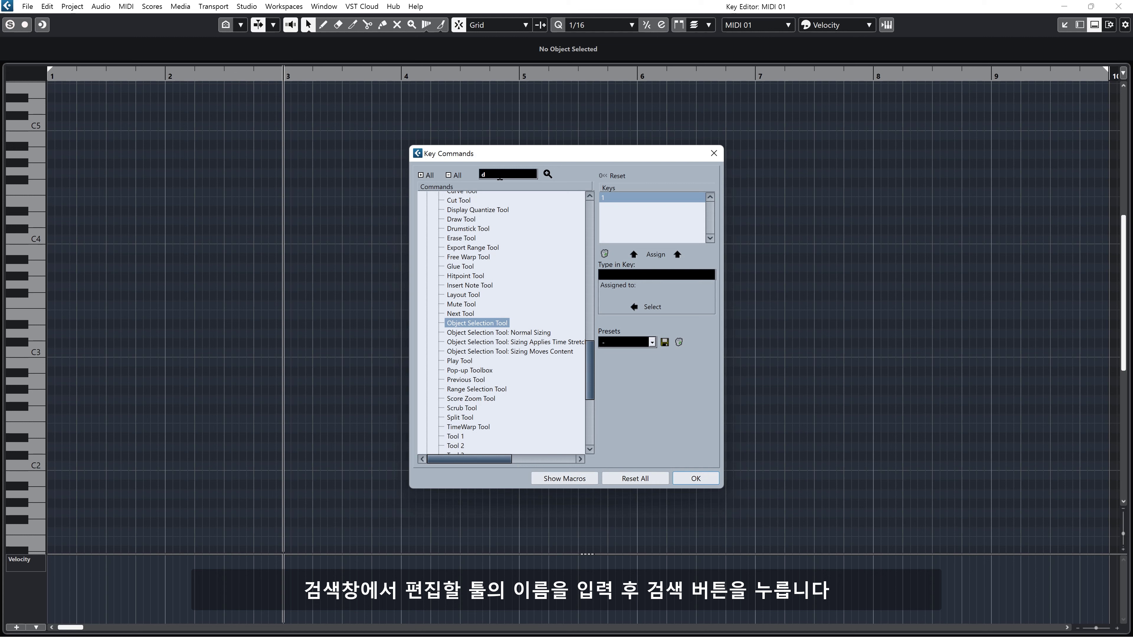
left_click(548, 175)
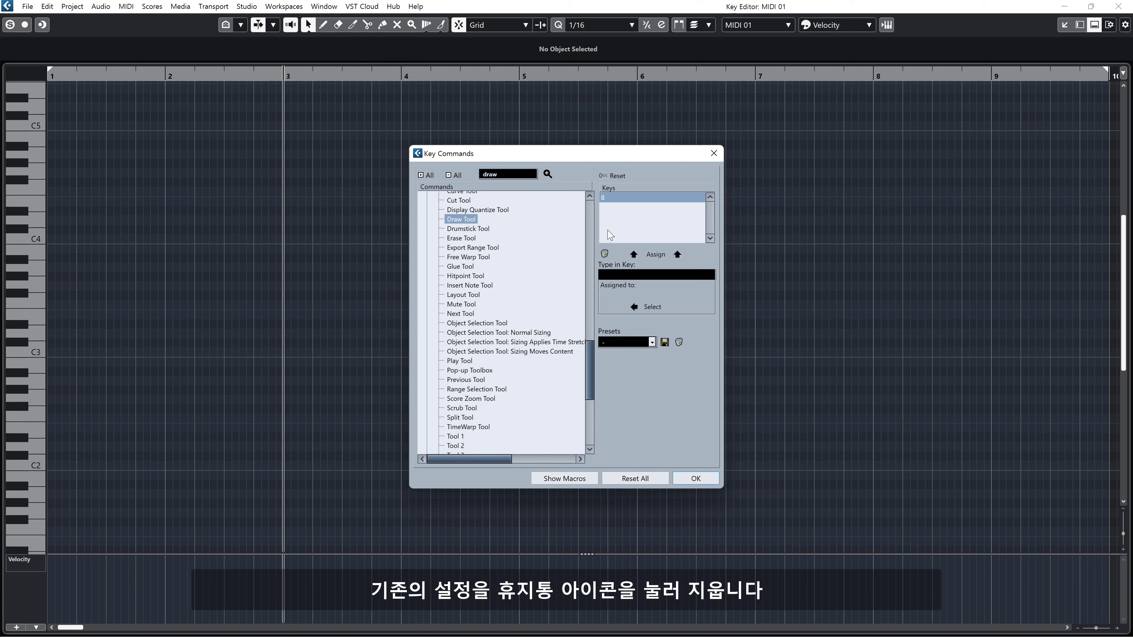
Remove the Draw Tool's existing key command, assign it the key 3 by reassigning it from the Split Tool, and confirm the settings
left_click(605, 254)
left_click(541, 343)
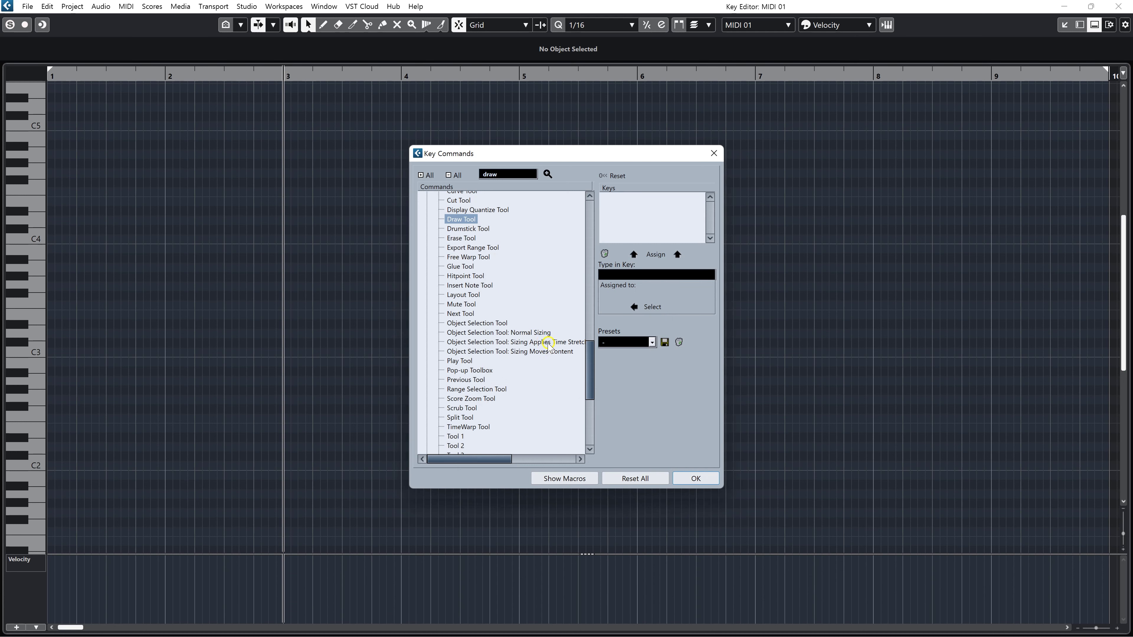
left_click(652, 278)
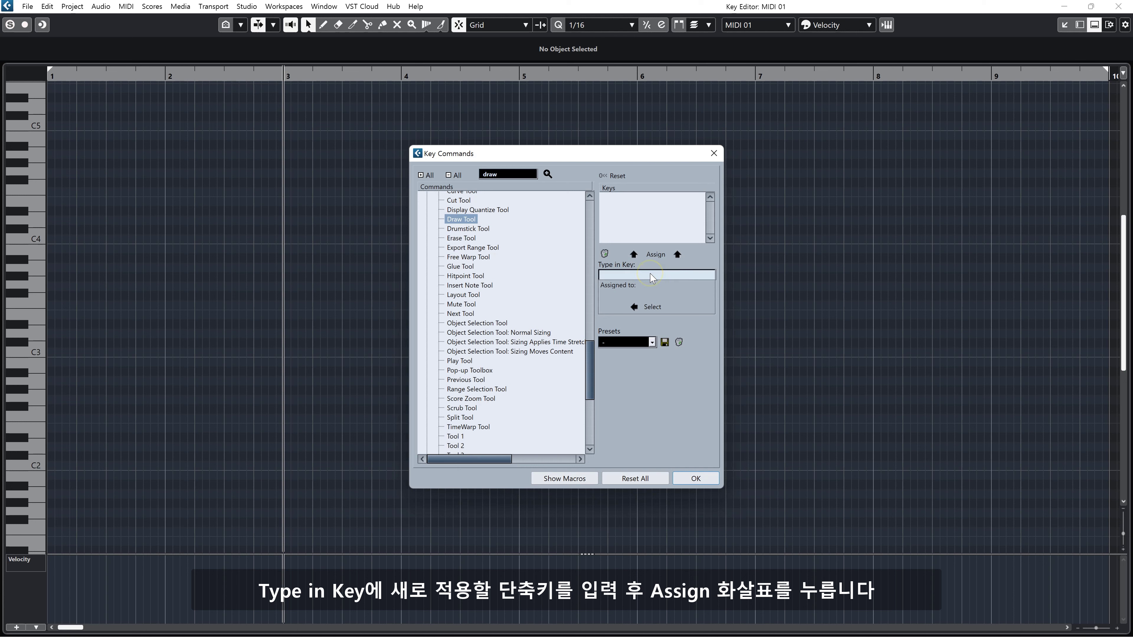
key("3")
left_click(632, 255)
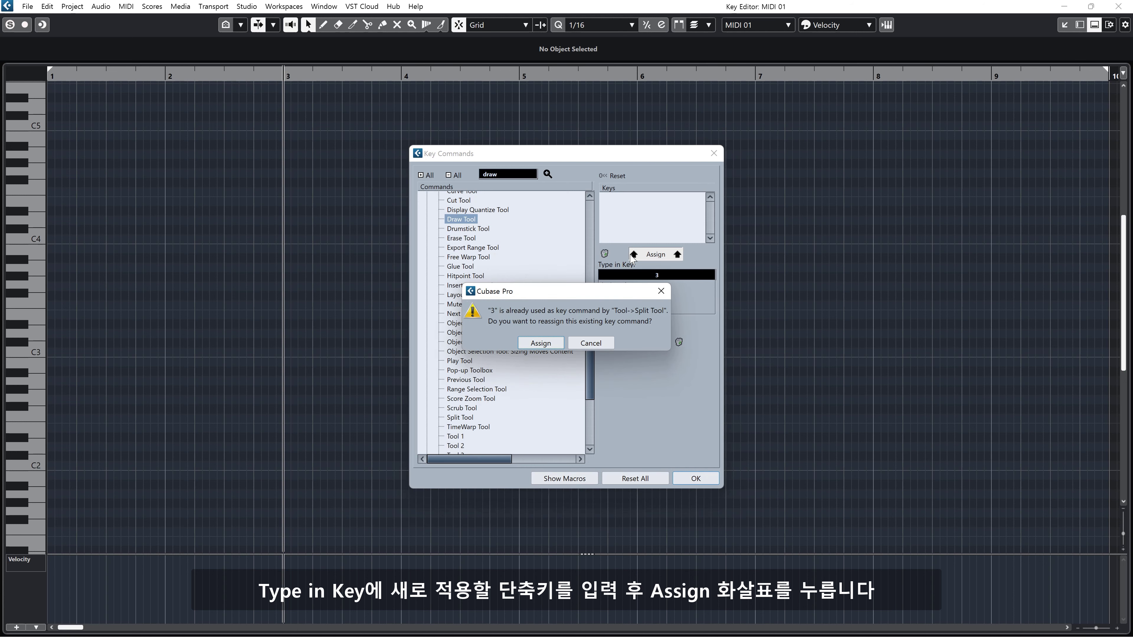
left_click(547, 344)
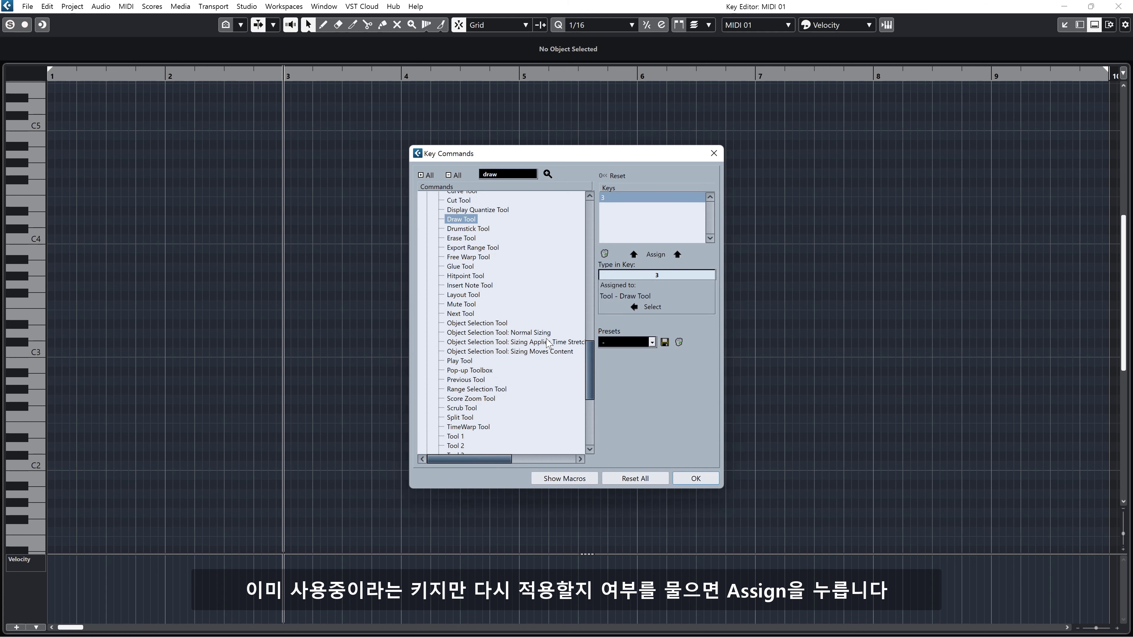
left_click(691, 478)
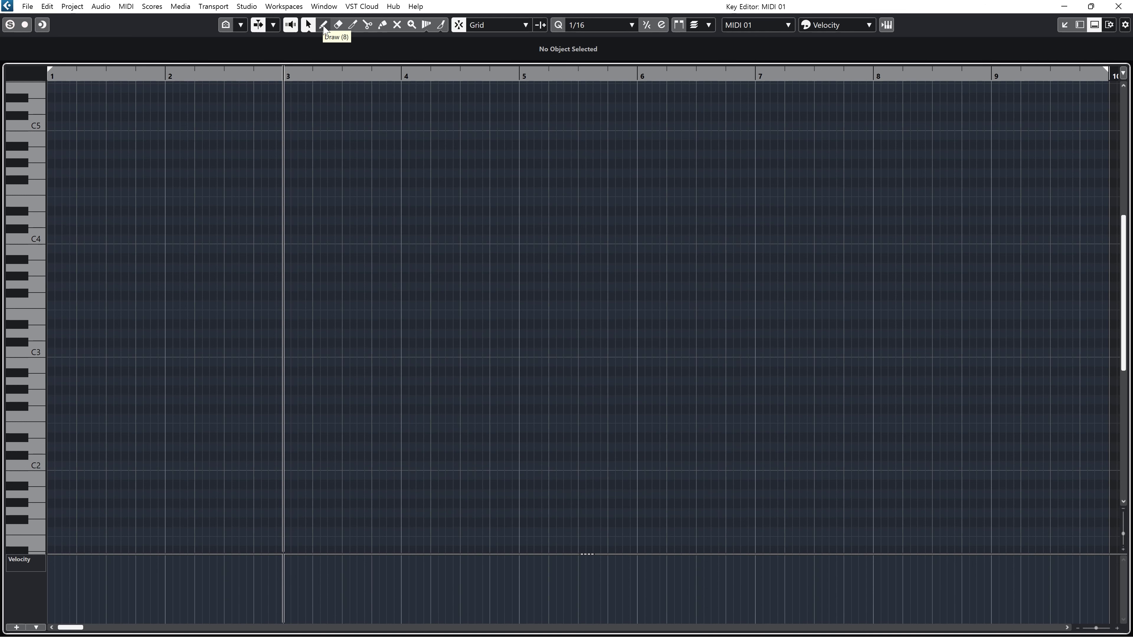
Use the tool shortcuts to draw a C3 note two beats long at the start of bar 3, and return to Object Selection
key("3")
key("1")
key("8")
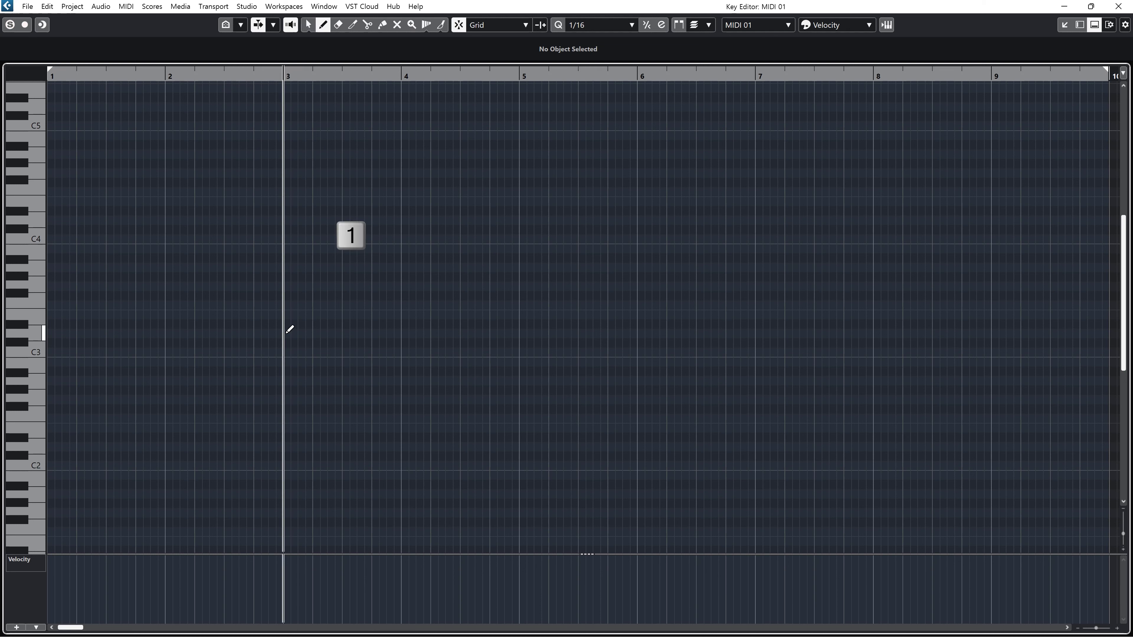
left_click_drag(286, 353, 343, 353)
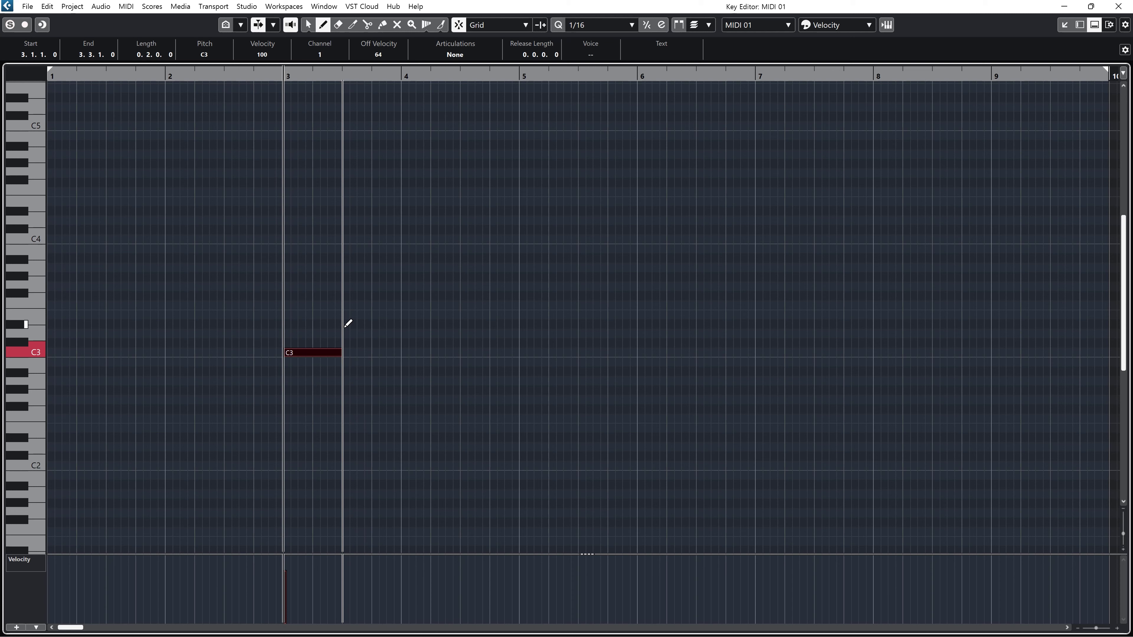
key("1")
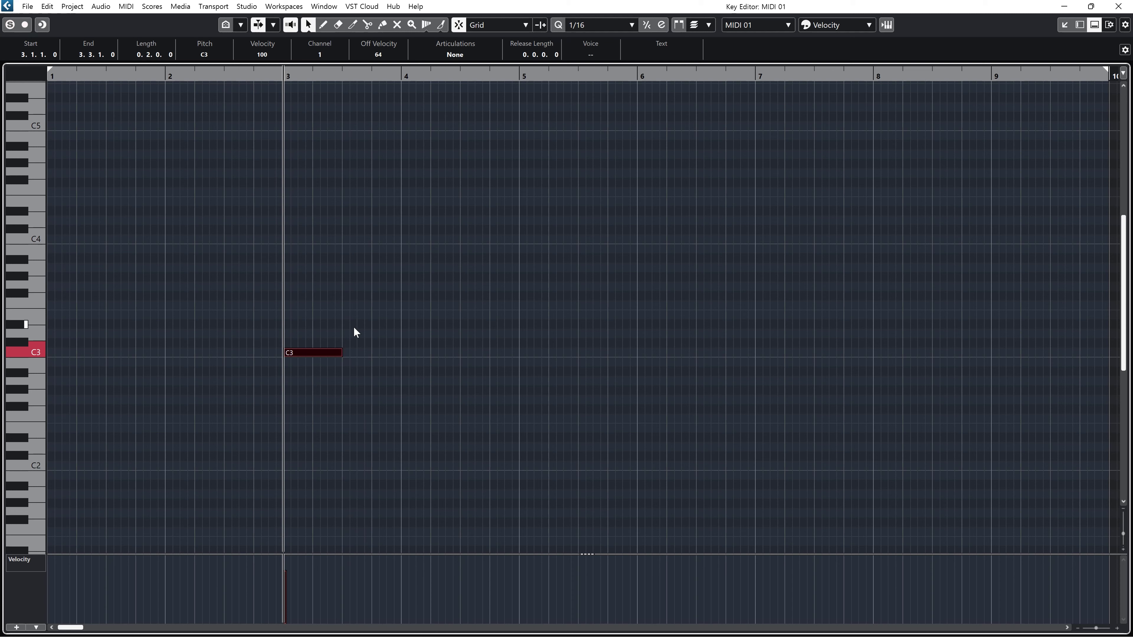
left_click(354, 329)
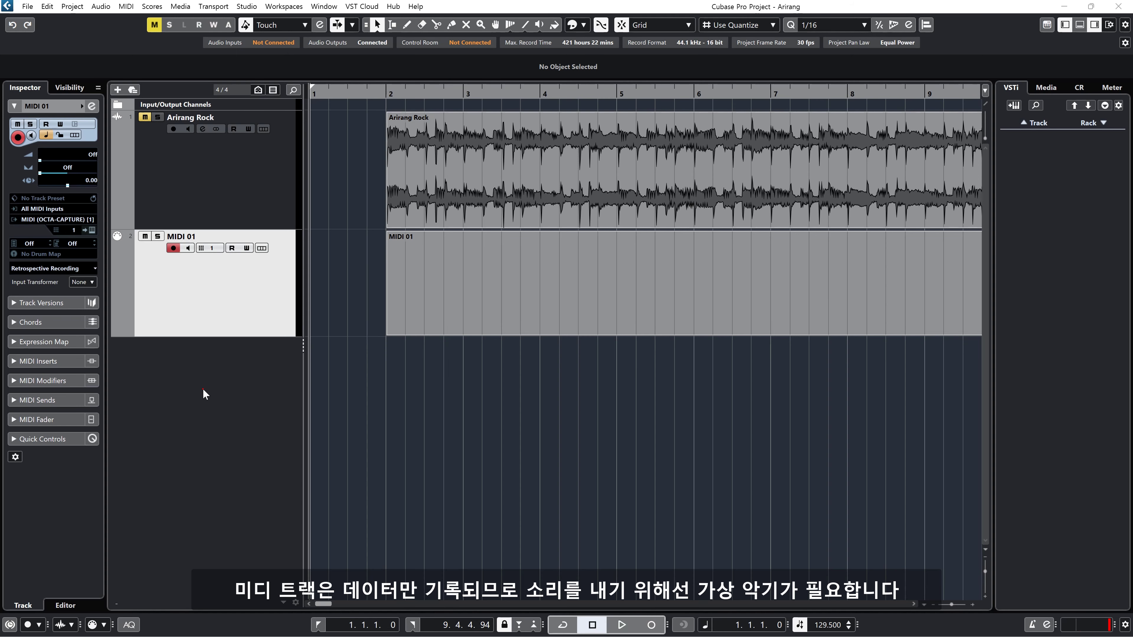
right_click(203, 388)
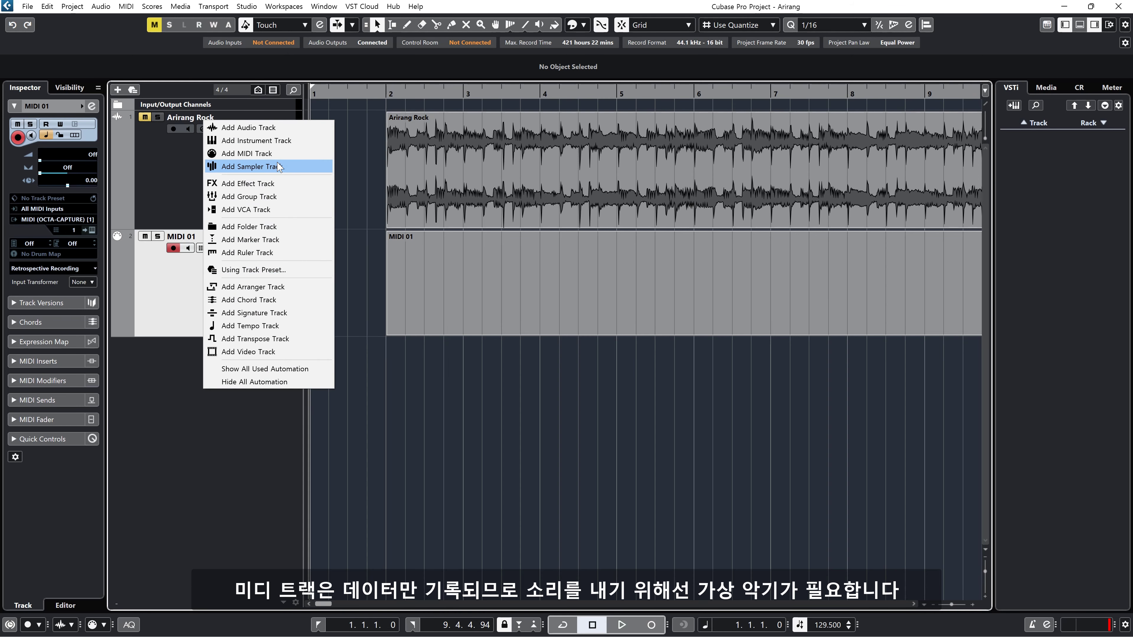
left_click(204, 461)
left_click(1014, 107)
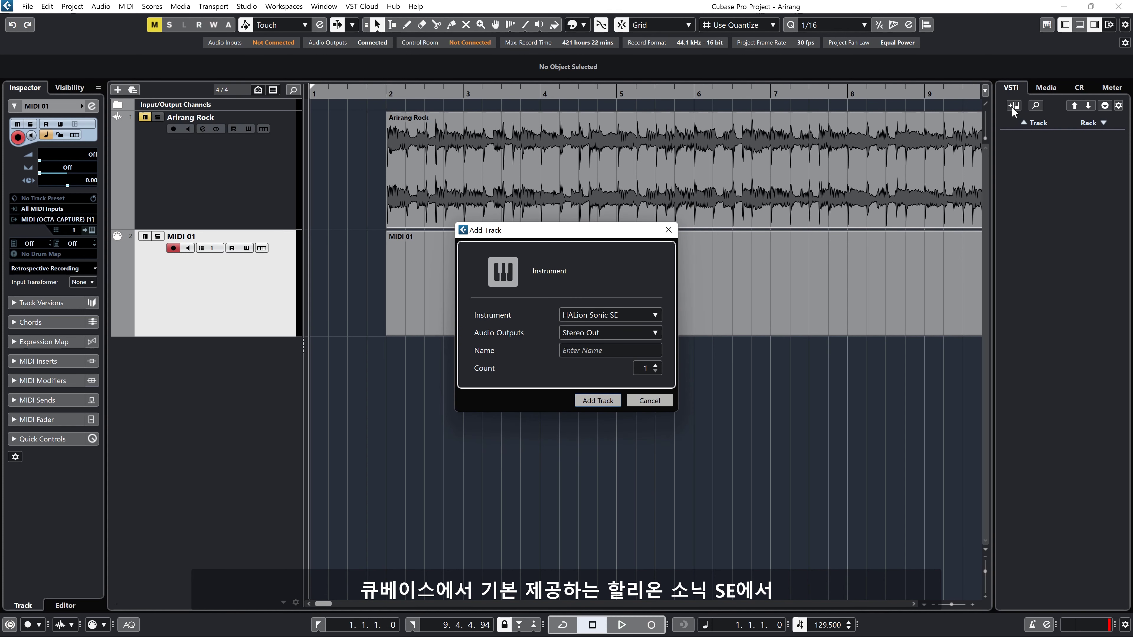
left_click(630, 401)
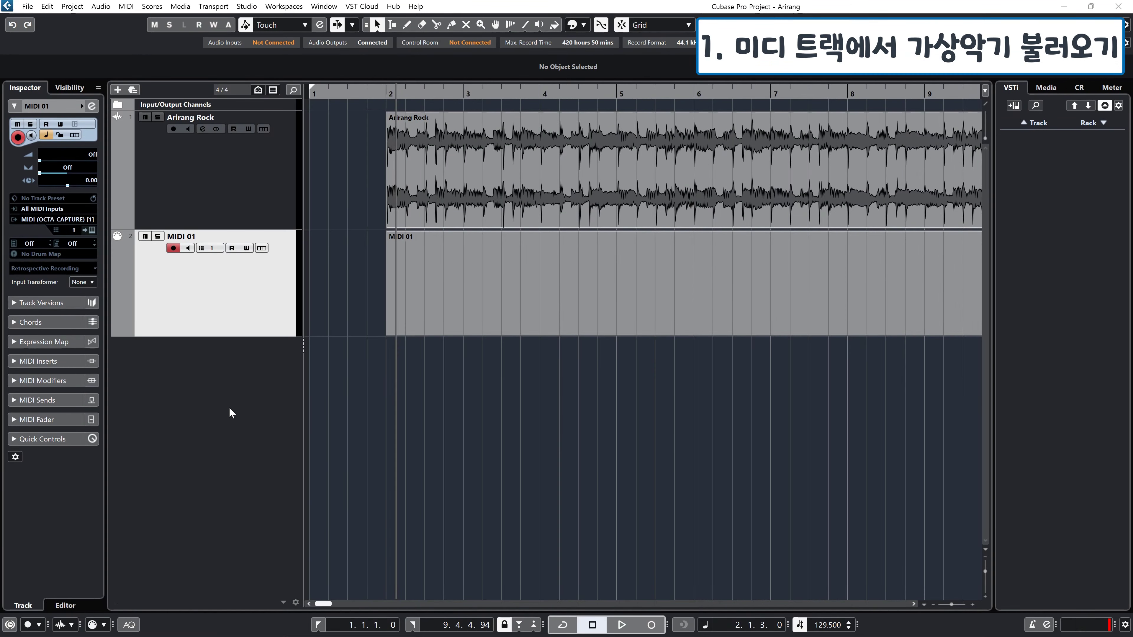
Add an instrument track below MIDI 01 using HALion Sonic SE with Stereo Out as its audio output
right_click(198, 389)
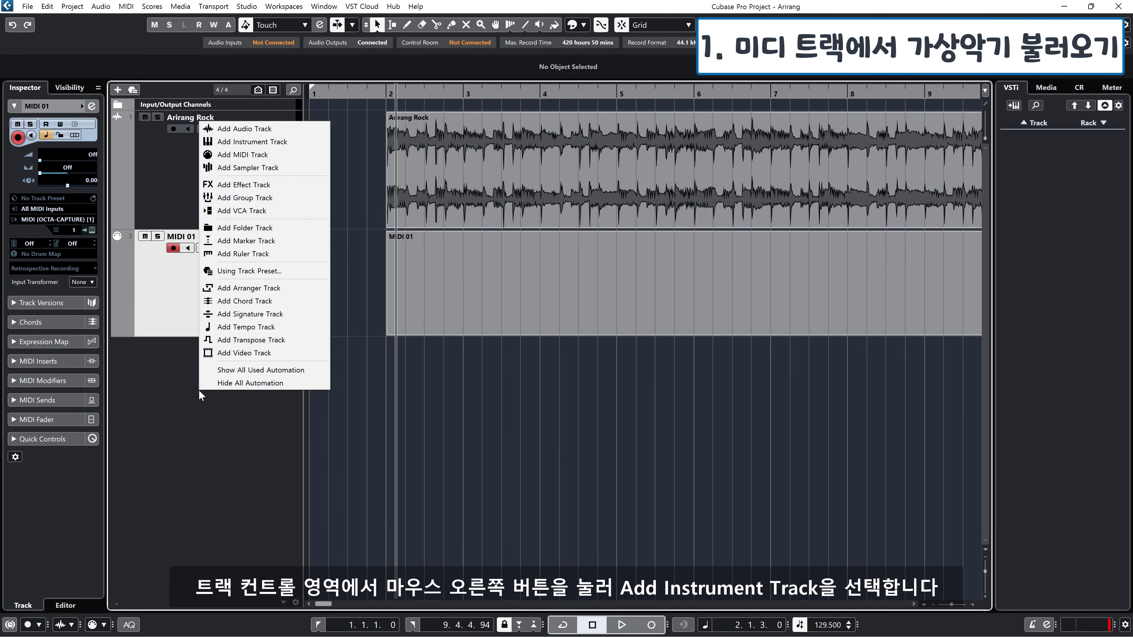
left_click(263, 143)
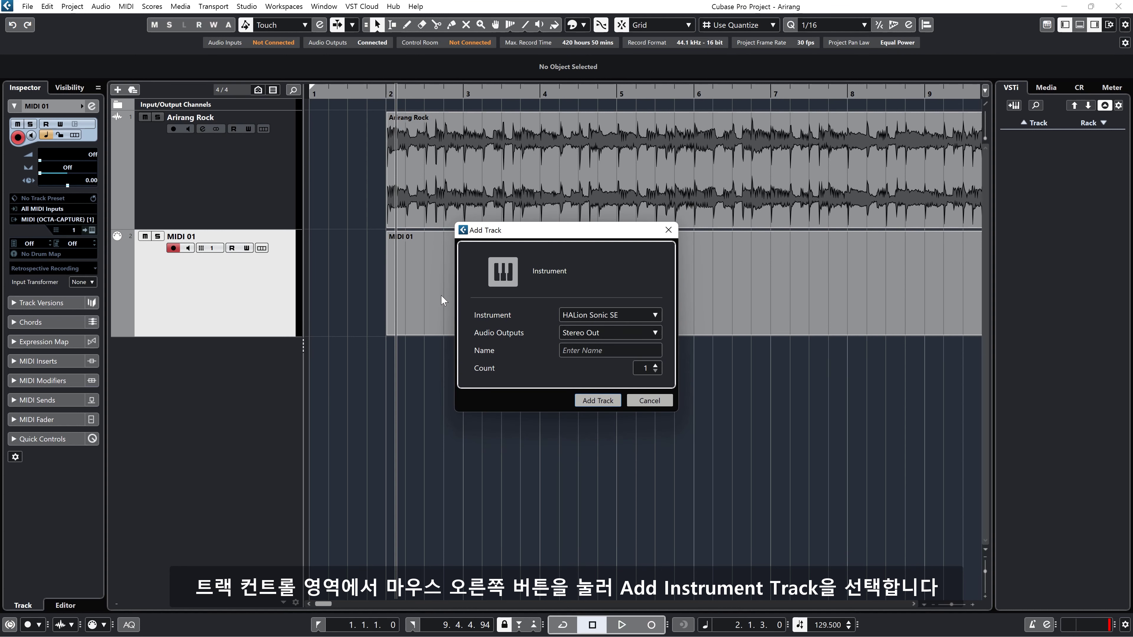
left_click(598, 400)
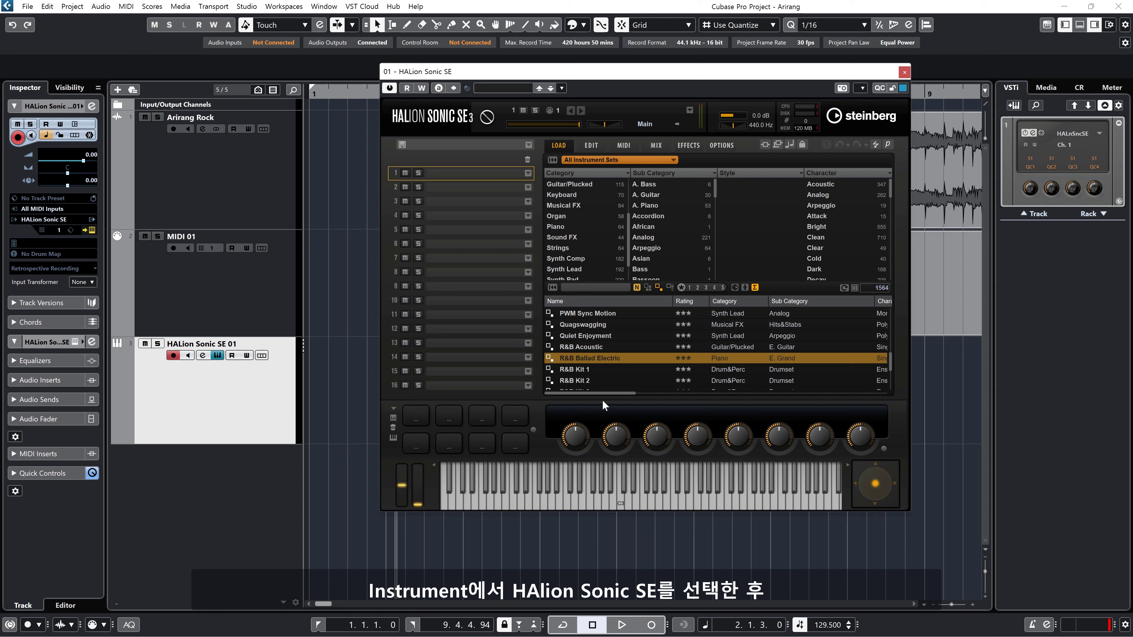
Filter the HALion Sonic SE sounds to Woodwinds and Flute, and load [GM 074] Flute into slot 1
scroll(603, 250, "down", 2)
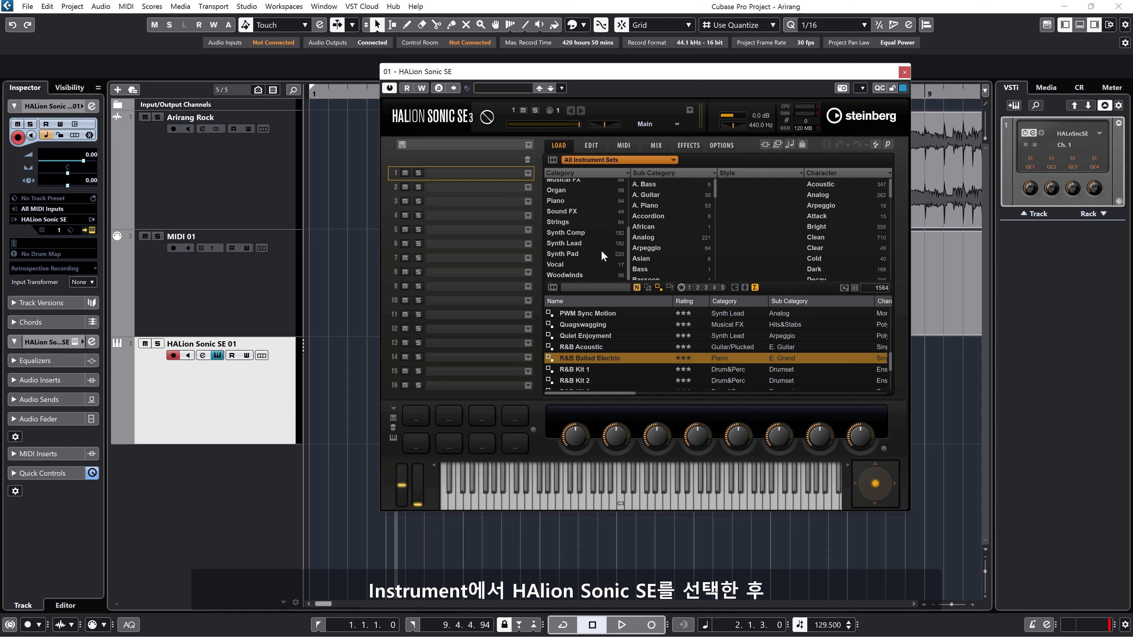
left_click(595, 272)
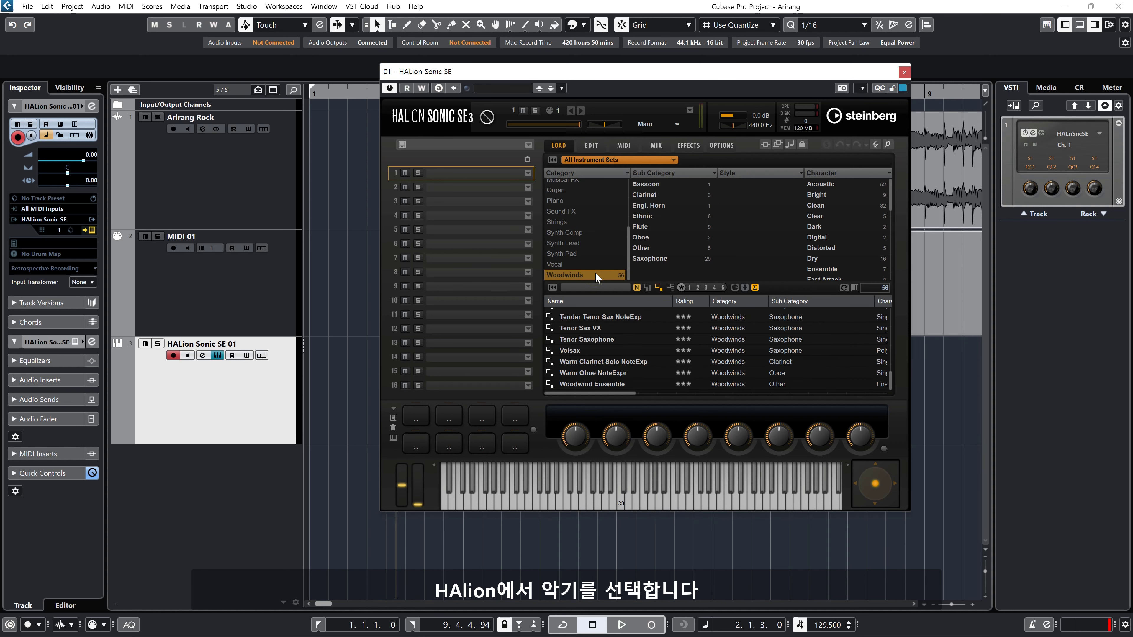
left_click(657, 228)
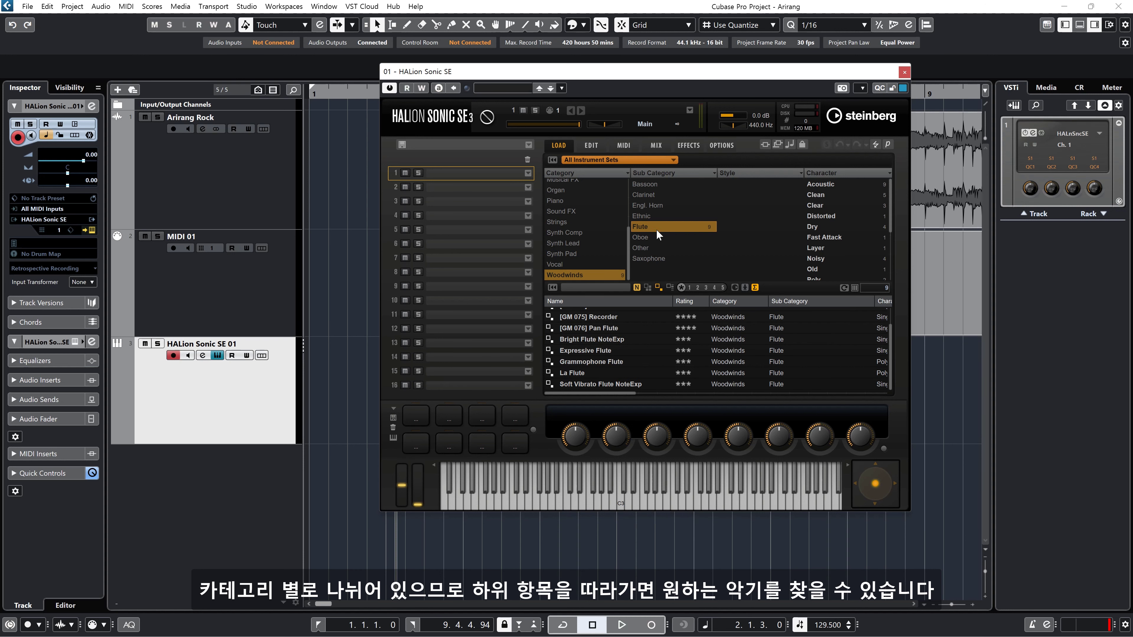
scroll(656, 332, "up", 2)
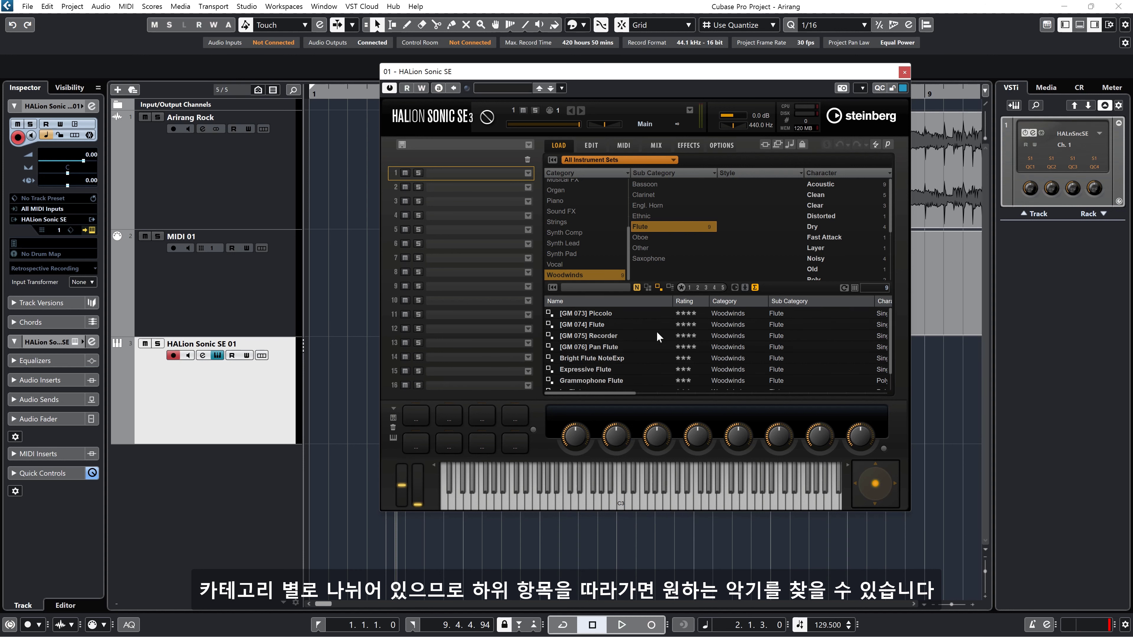
double_click(609, 326)
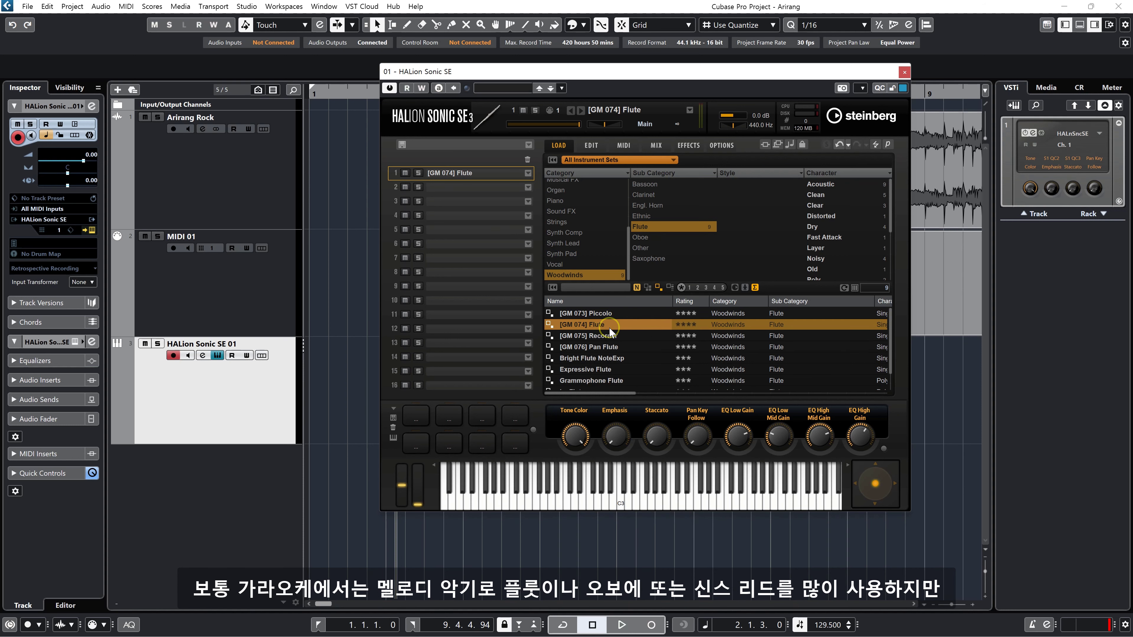
Audition the loaded flute with several notes on the instrument's virtual keyboard, and close the instrument window
left_click(640, 507)
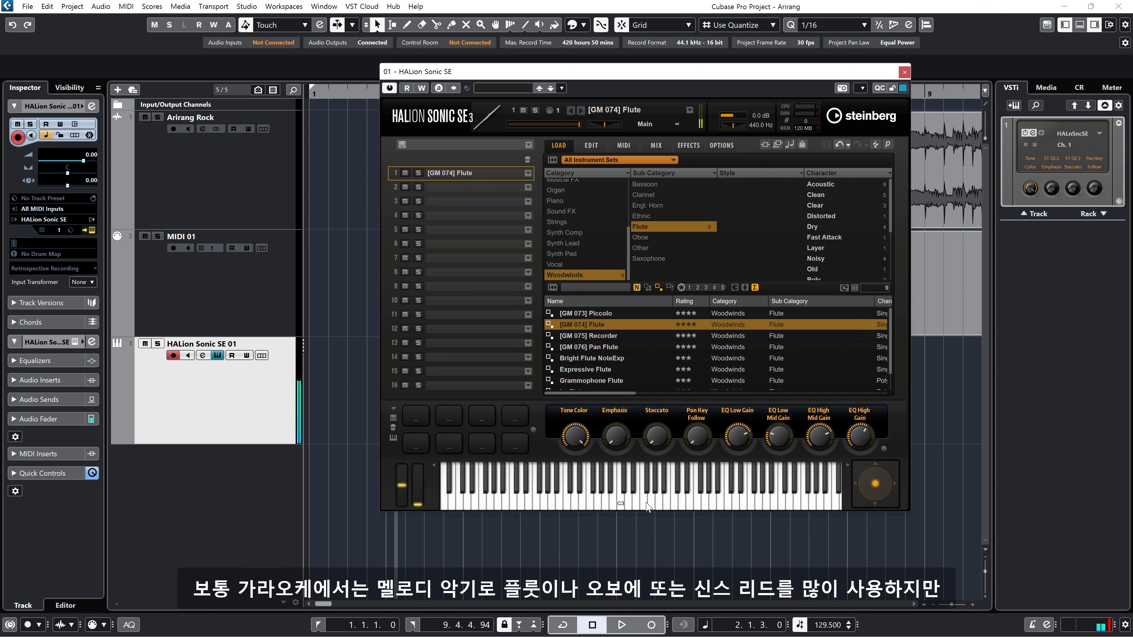
left_click(636, 507)
left_click(731, 508)
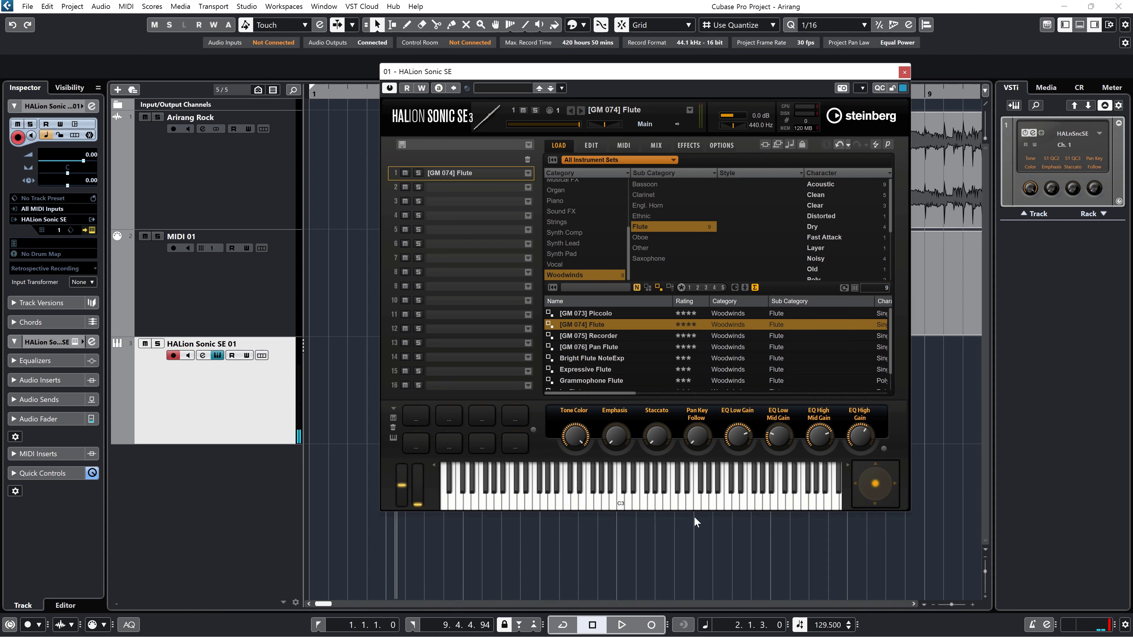
left_click(903, 72)
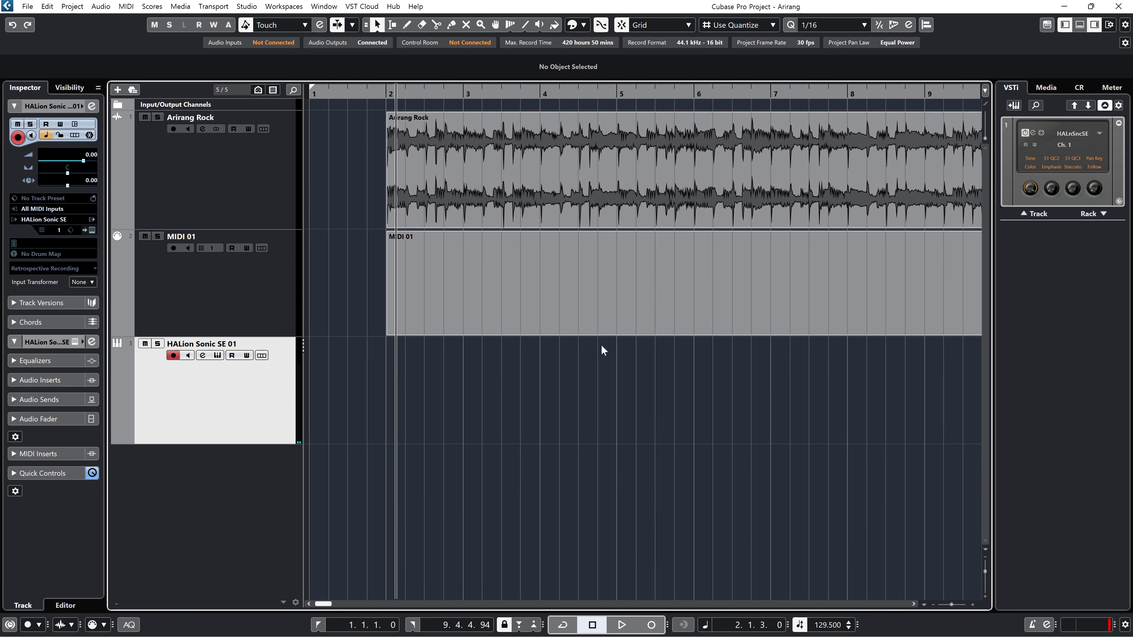
Select the MIDI 01 track and route its MIDI output to 01. HALion Sonic SE - MIDI
left_click(236, 308)
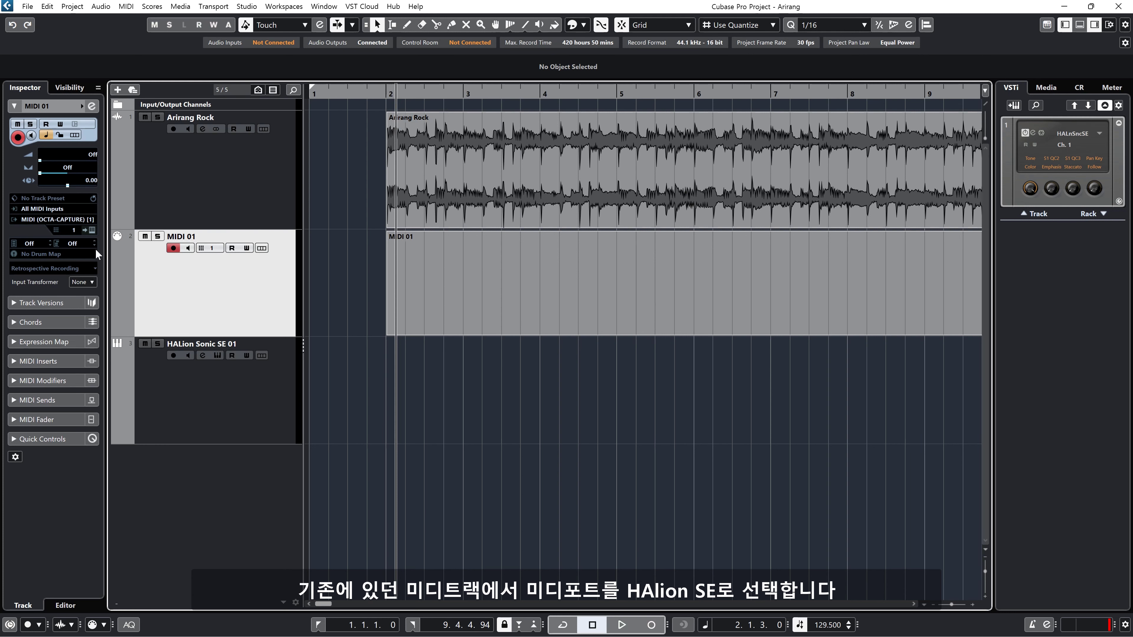
left_click(57, 220)
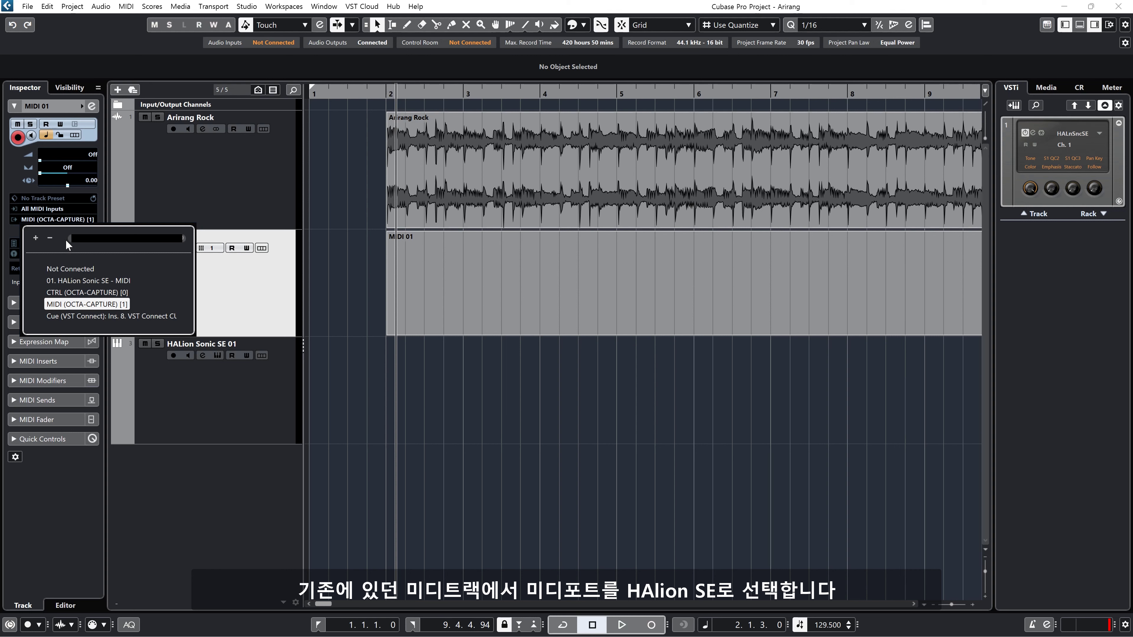
left_click(82, 279)
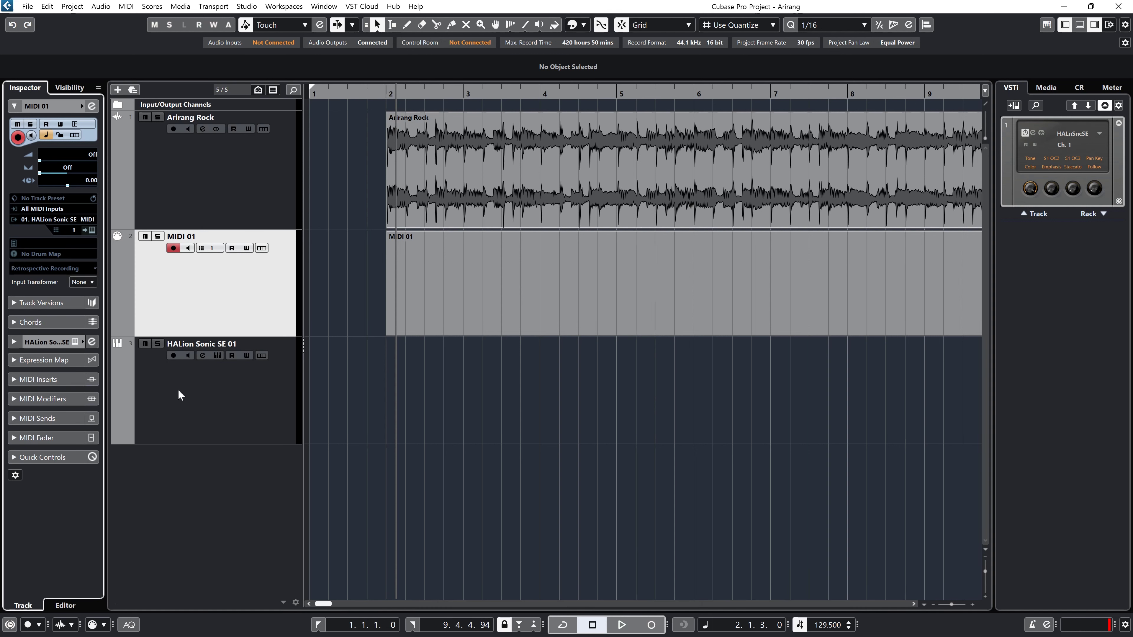
Open the MIDI 01 part in the Key Editor and play several piano keys above C3 to check the sound
left_click(425, 298)
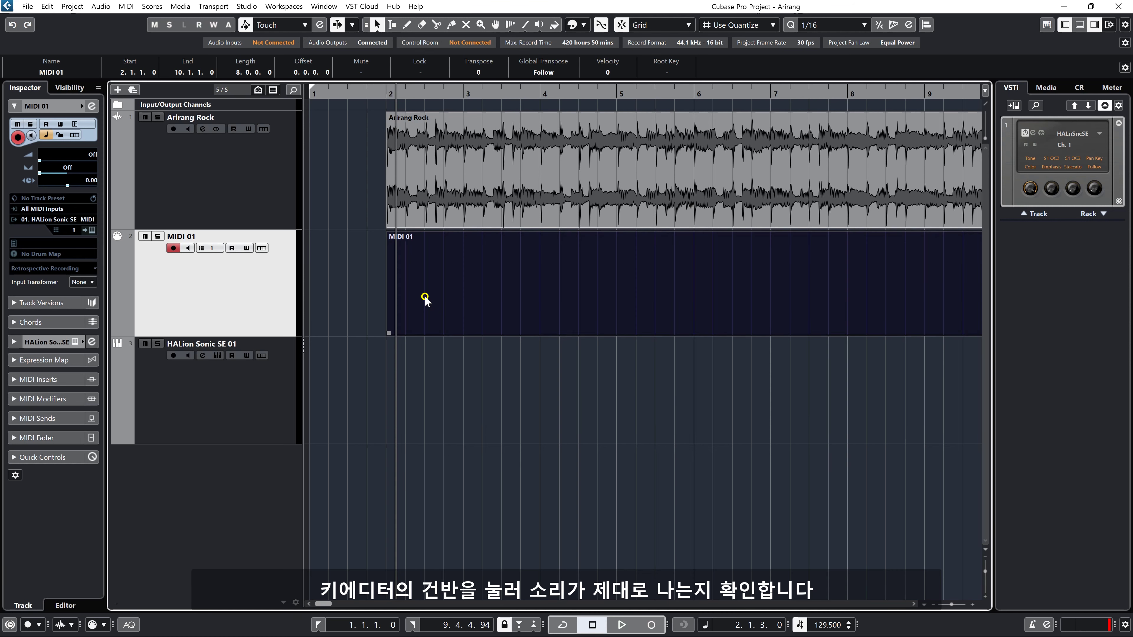
double_click(424, 298)
left_click(144, 474)
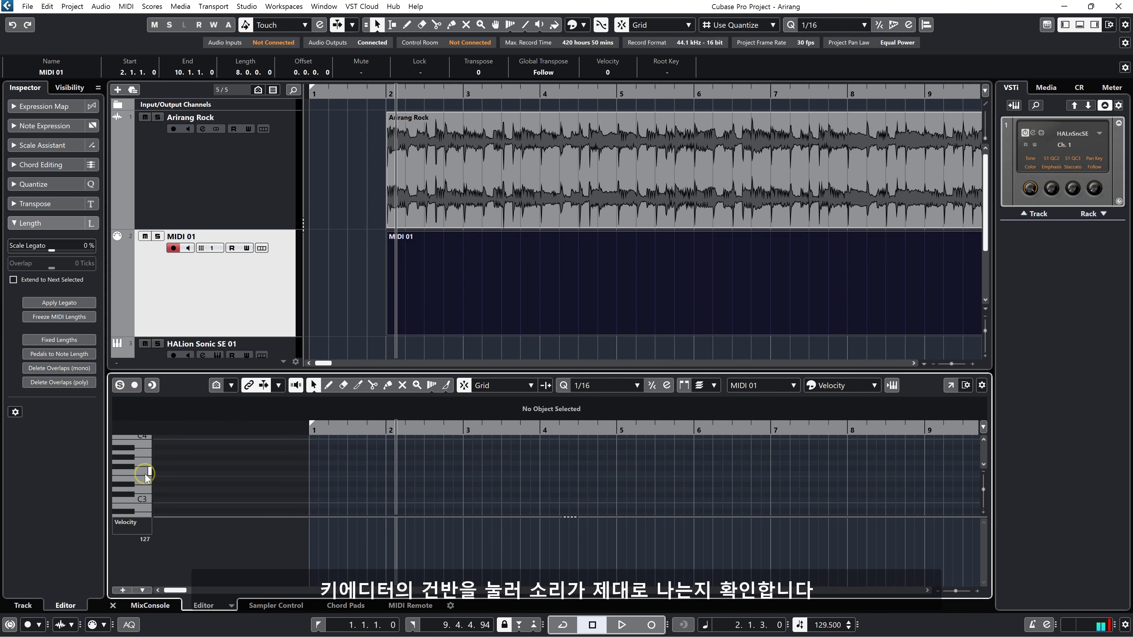
left_click(144, 460)
left_click(144, 467)
left_click(143, 473)
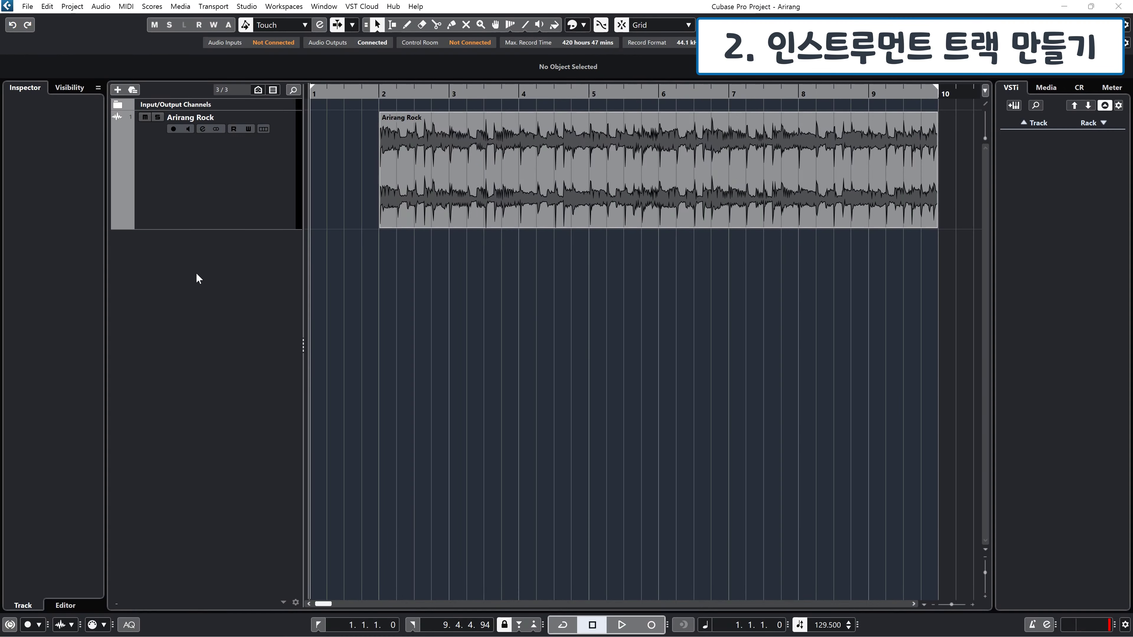
Add a HALion Sonic SE instrument track below Arirang Rock and load [GM 074] Flute from the Woodwinds, Flute category
right_click(193, 262)
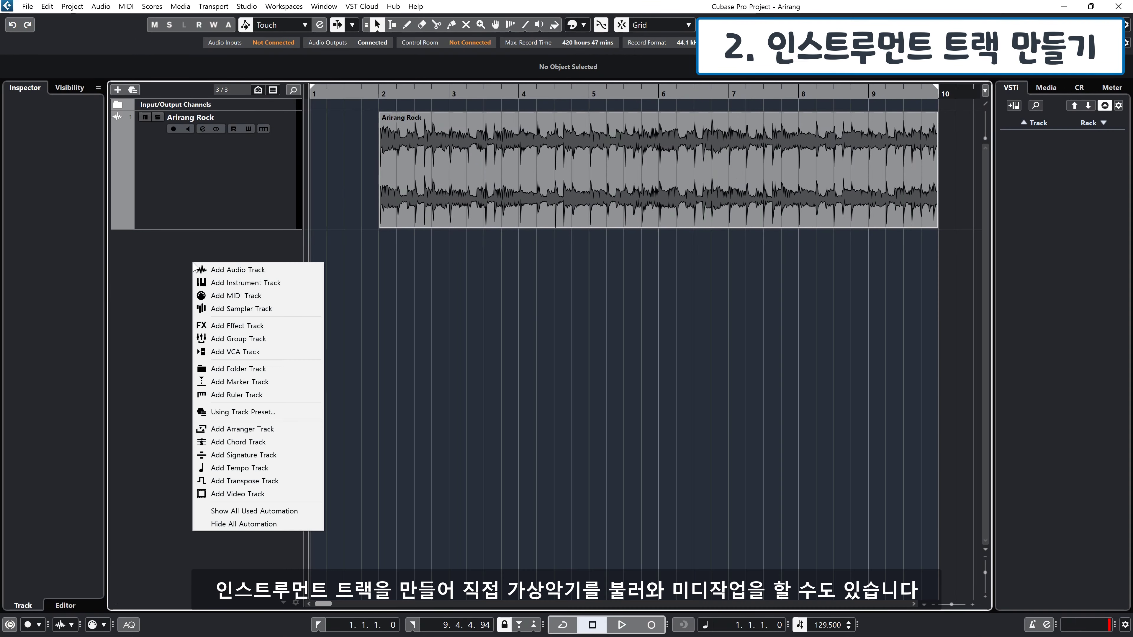
left_click(217, 280)
left_click(595, 401)
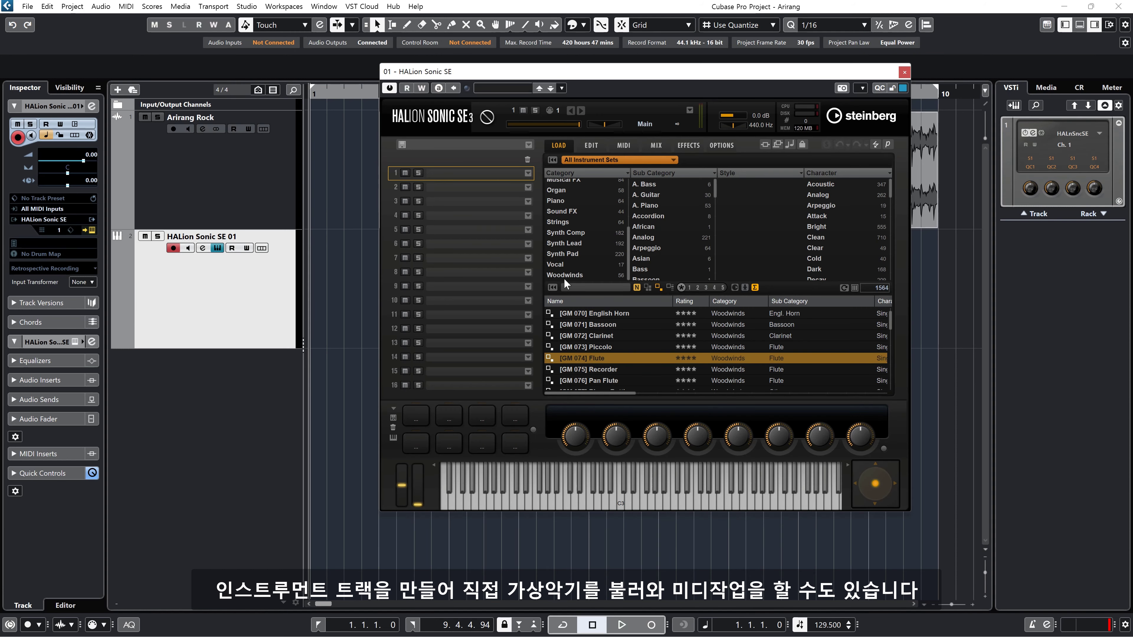
left_click(564, 275)
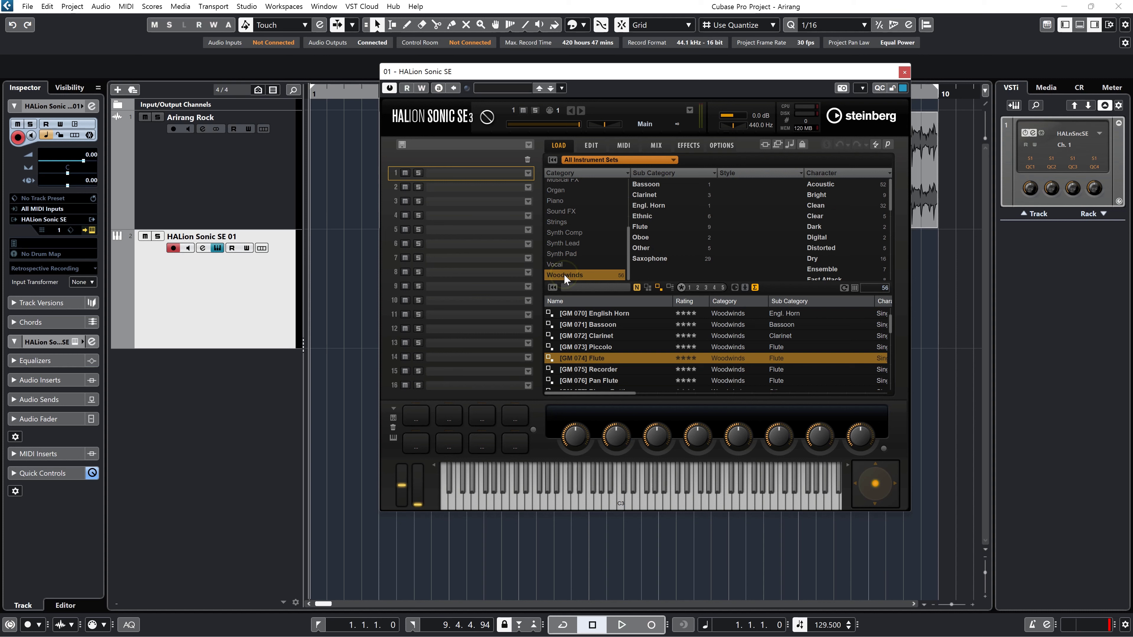
left_click(644, 227)
double_click(599, 324)
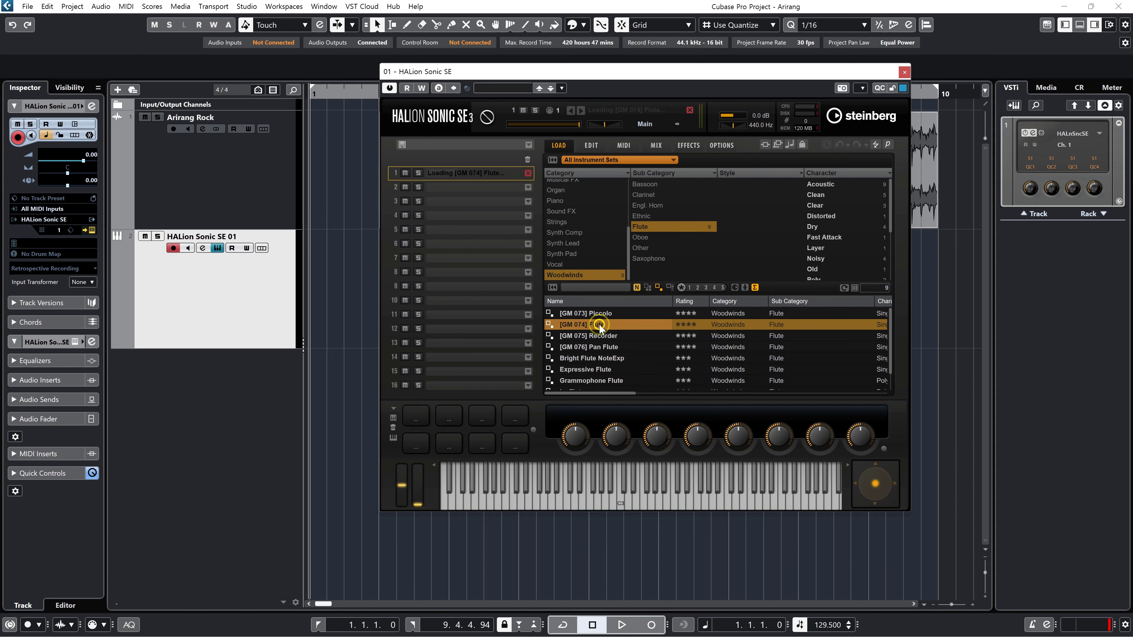
Play one key above C3 repeatedly on the virtual keyboard to check the flute sound, and close the instrument window
left_click(675, 508)
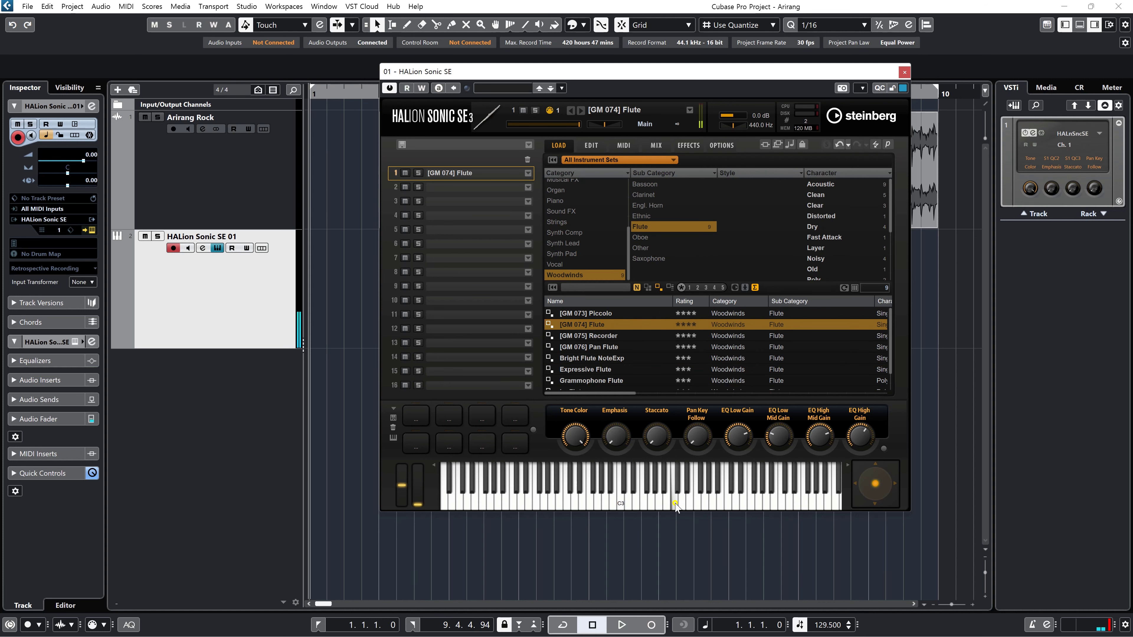
left_click(676, 509)
left_click(676, 509)
left_click(904, 72)
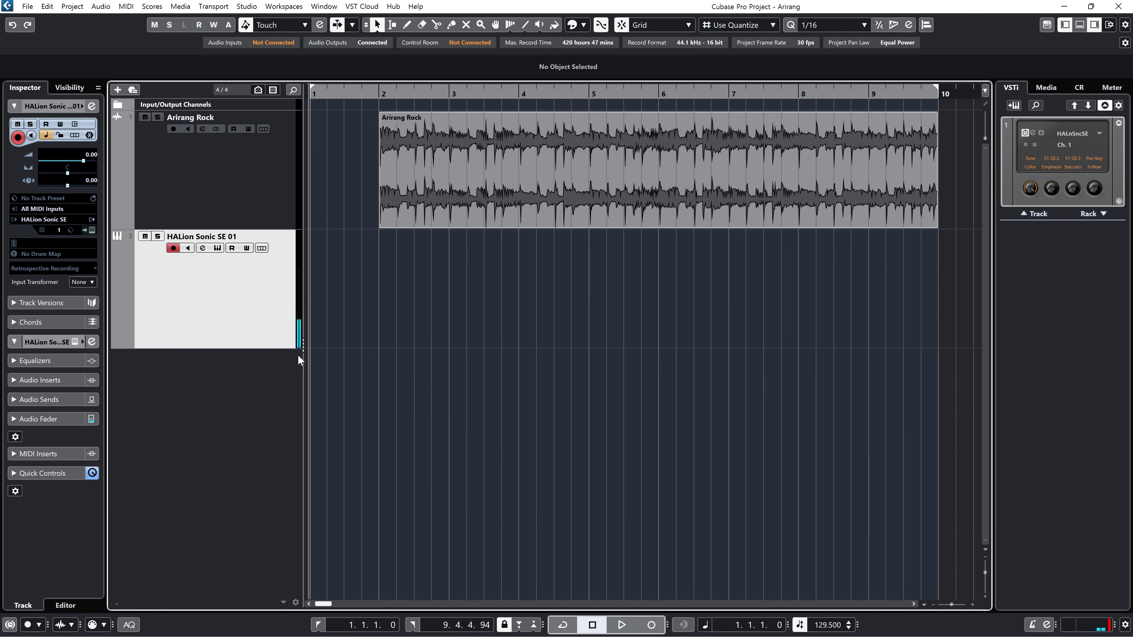
Increase the height of the HALion Sonic SE 01 instrument track and rename the track Melody
left_click_drag(239, 347, 237, 426)
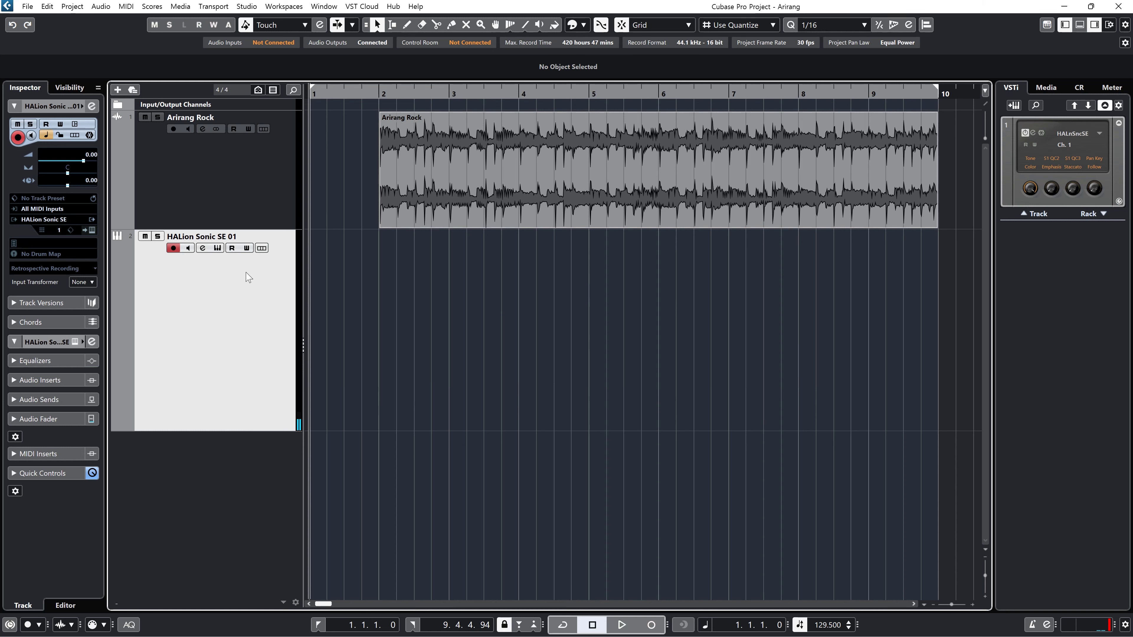
double_click(241, 236)
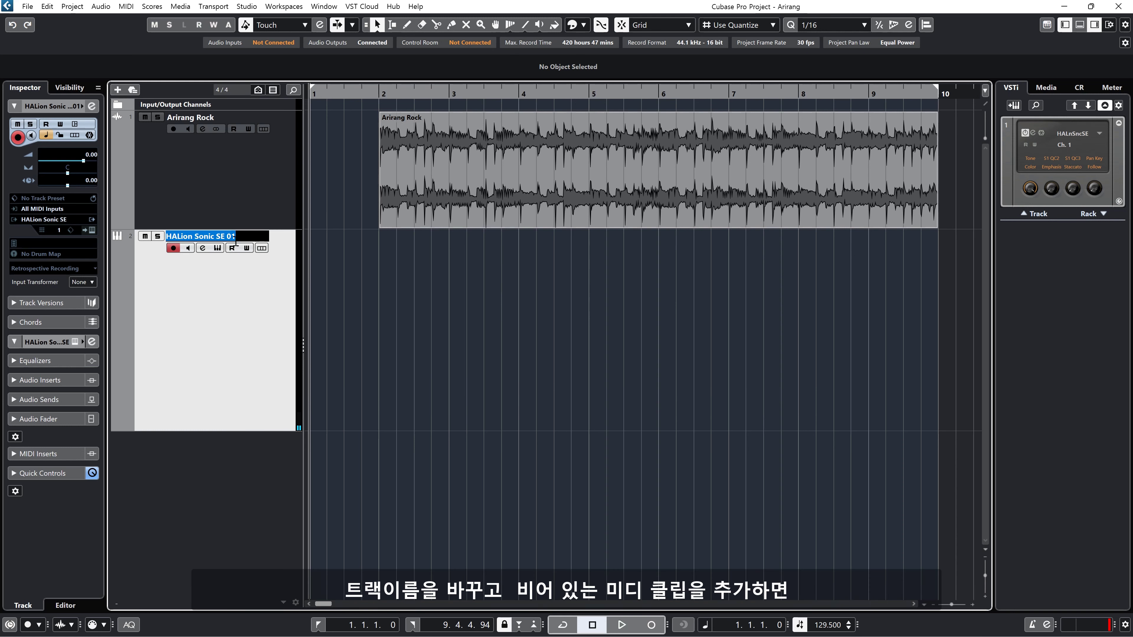
type("Mel")
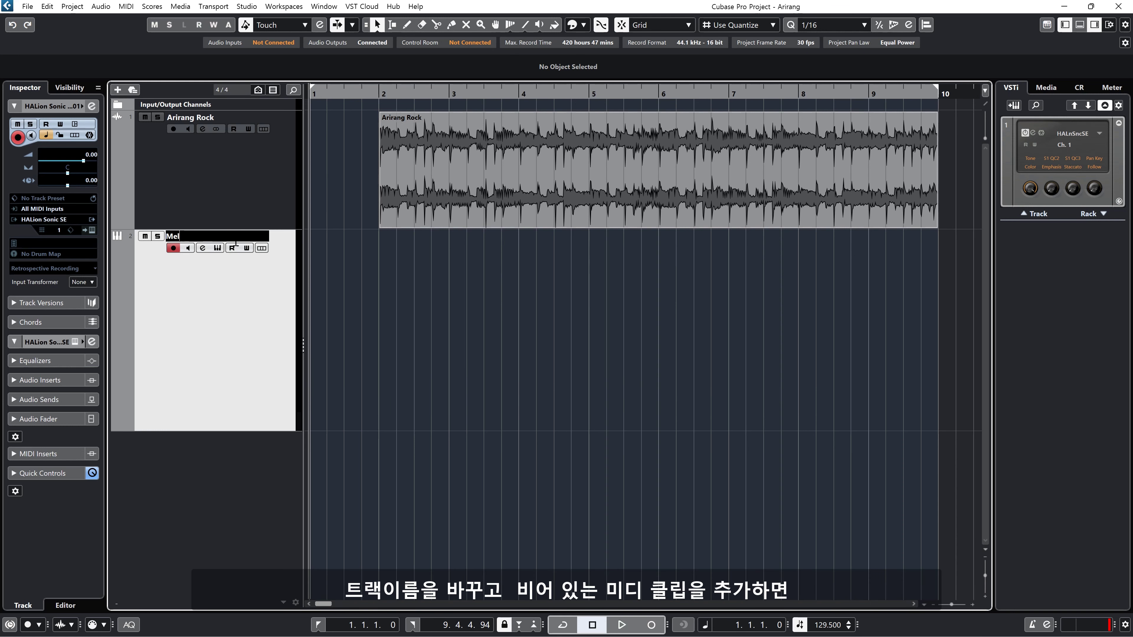
type("ody")
key("Return")
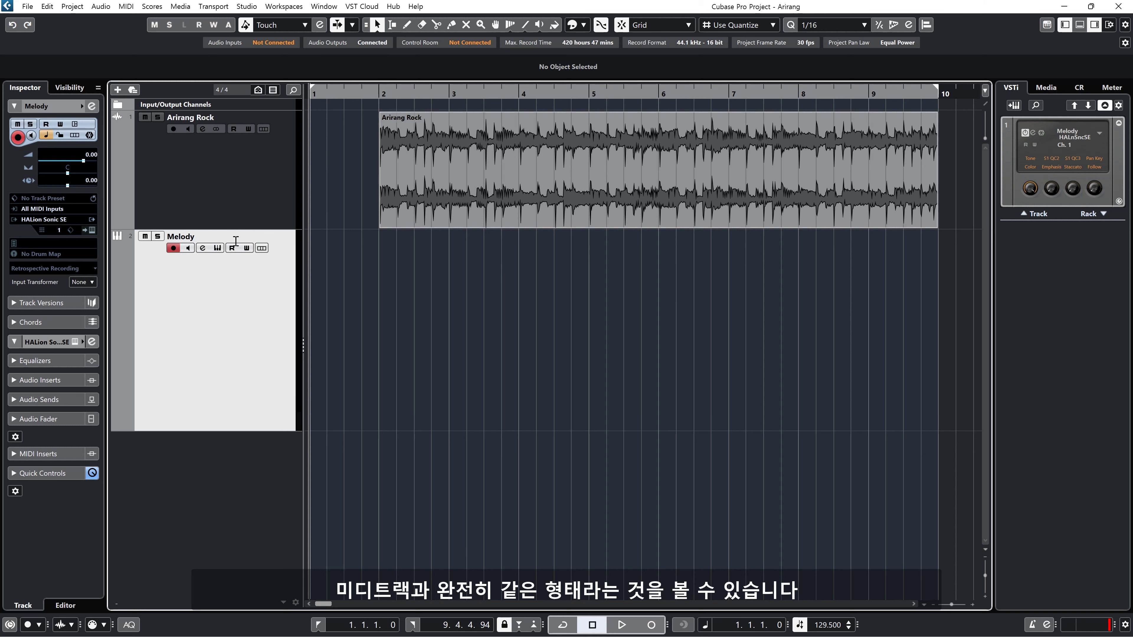
Draw an empty MIDI part on the Melody track from bar 2 to bar 10 and reduce the track's height
left_click(406, 25)
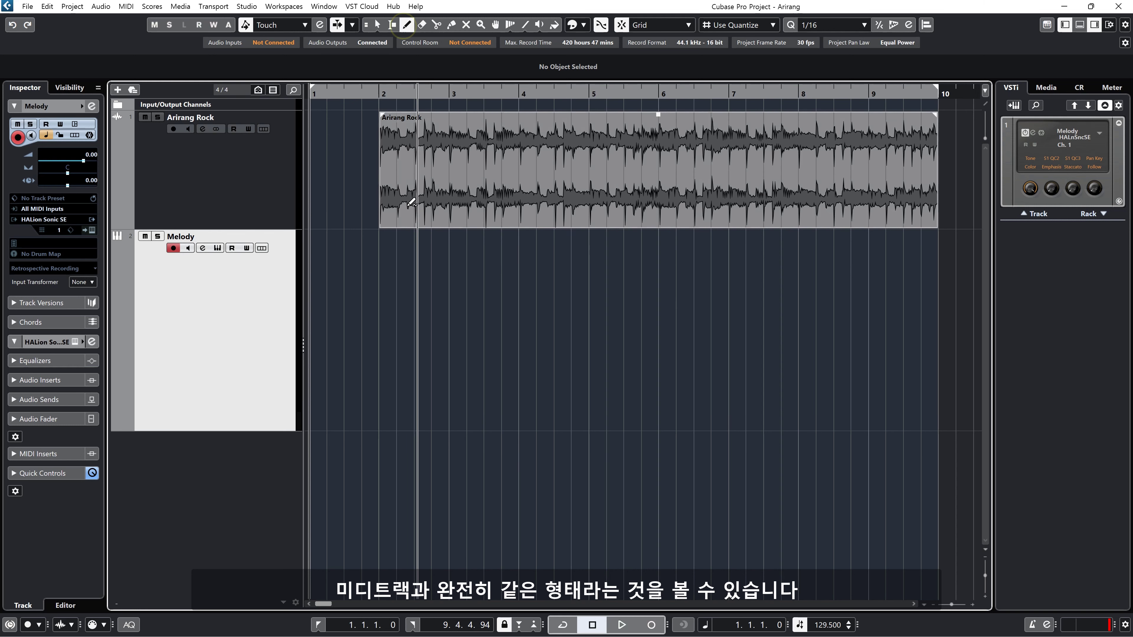
left_click_drag(383, 244, 941, 284)
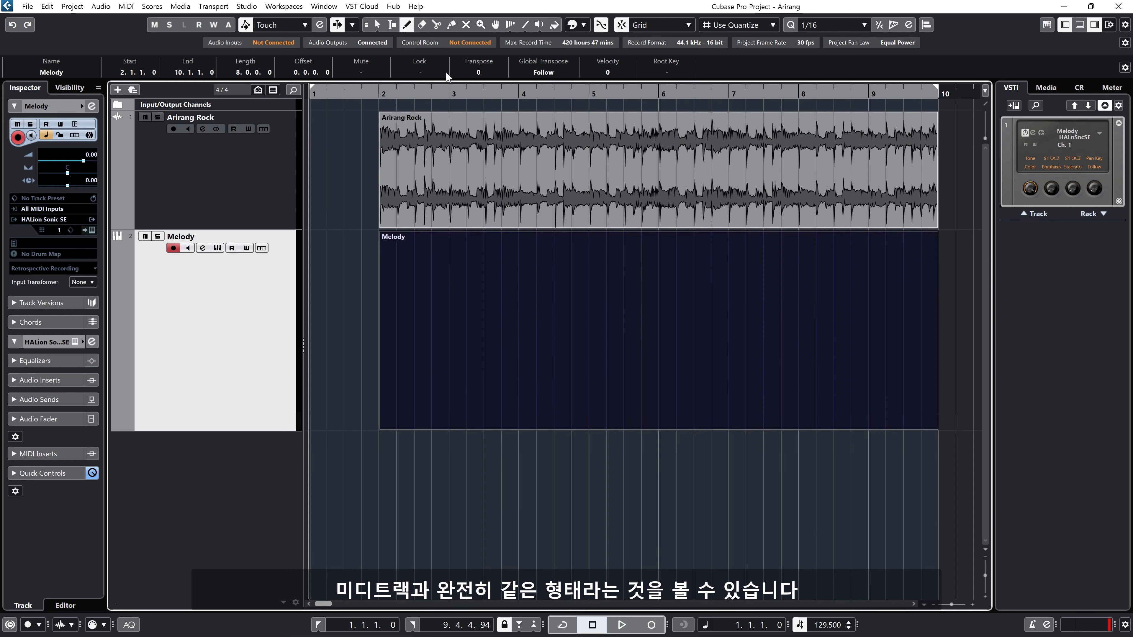
left_click(377, 24)
left_click_drag(265, 429, 279, 325)
double_click(506, 279)
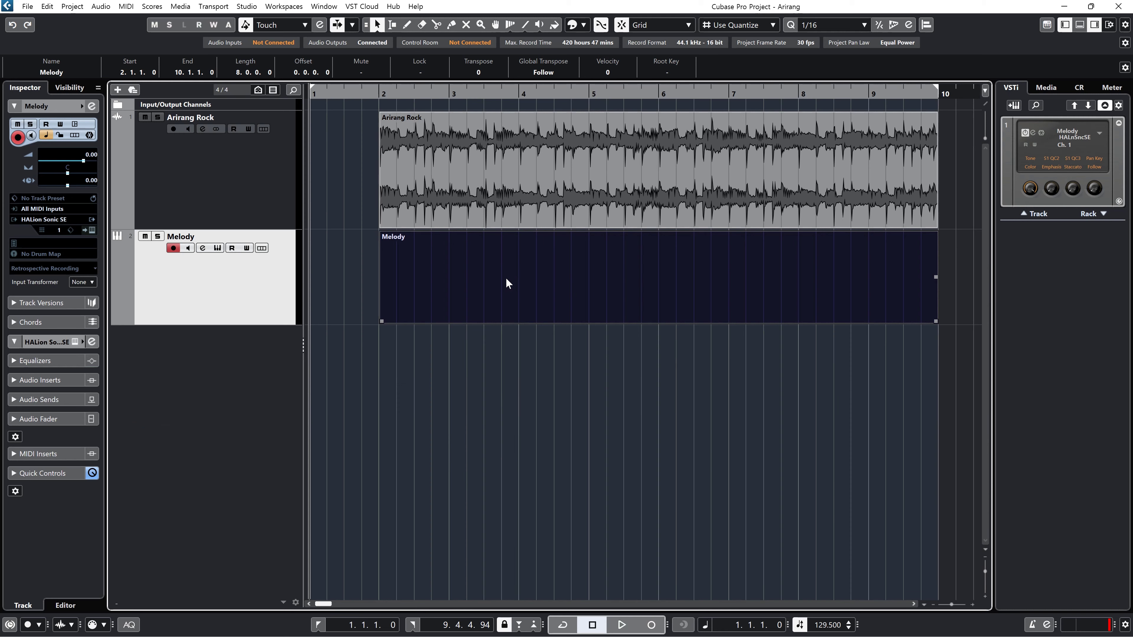
left_click(145, 460)
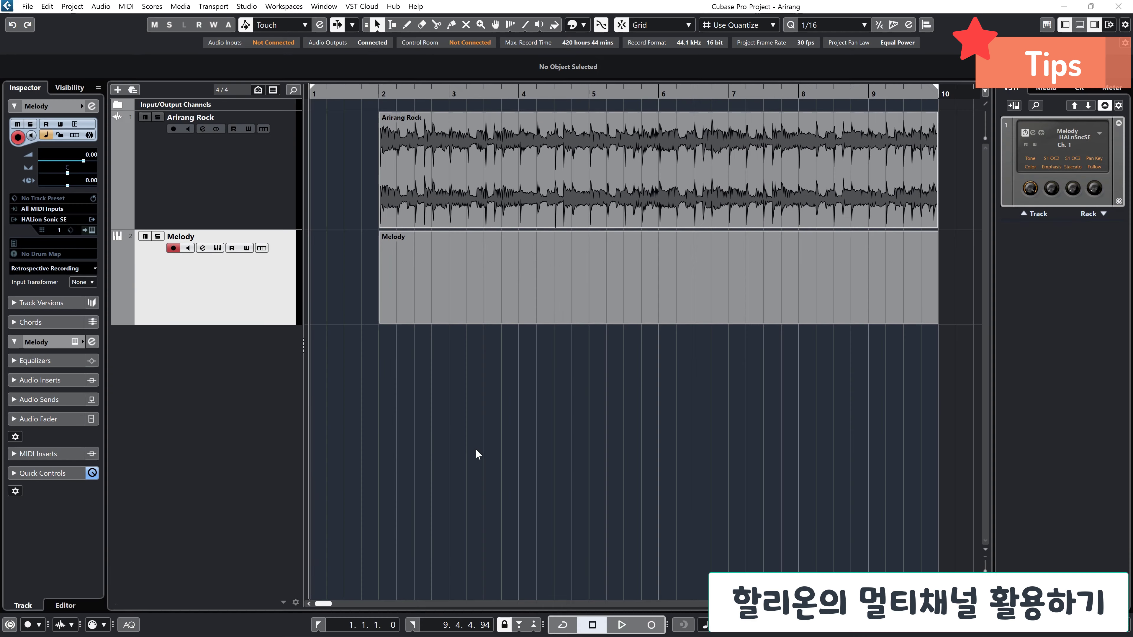
Load [GM 034] Electric Bass (Finger) from the Bass, E. Bass category into slot 2 of the Melody track's HALion Sonic SE
left_click(88, 231)
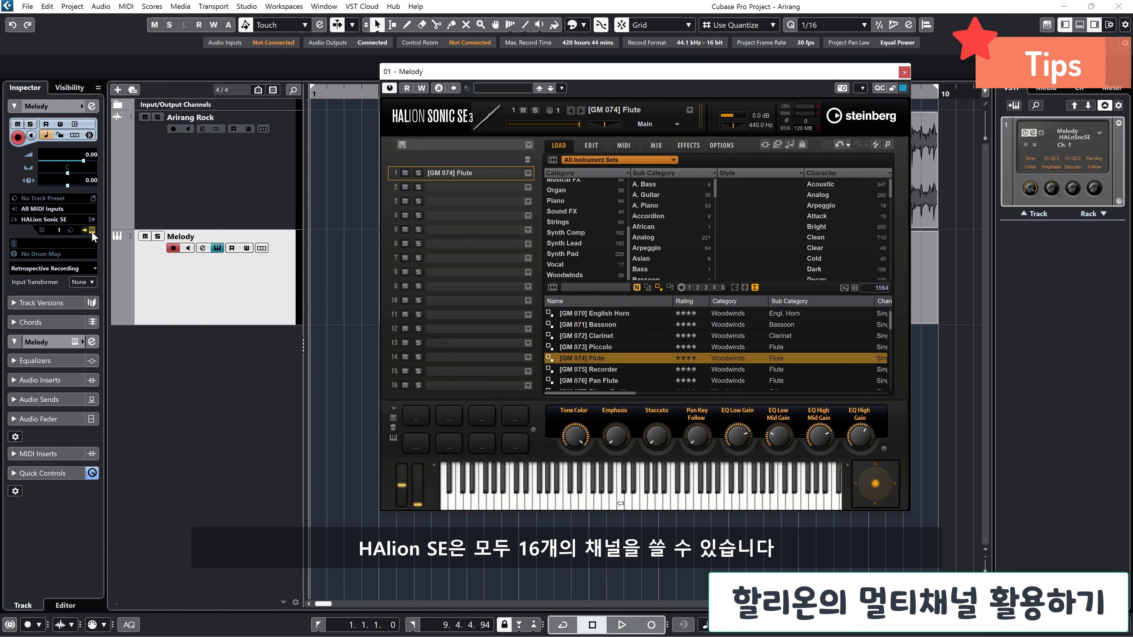
left_click(522, 185)
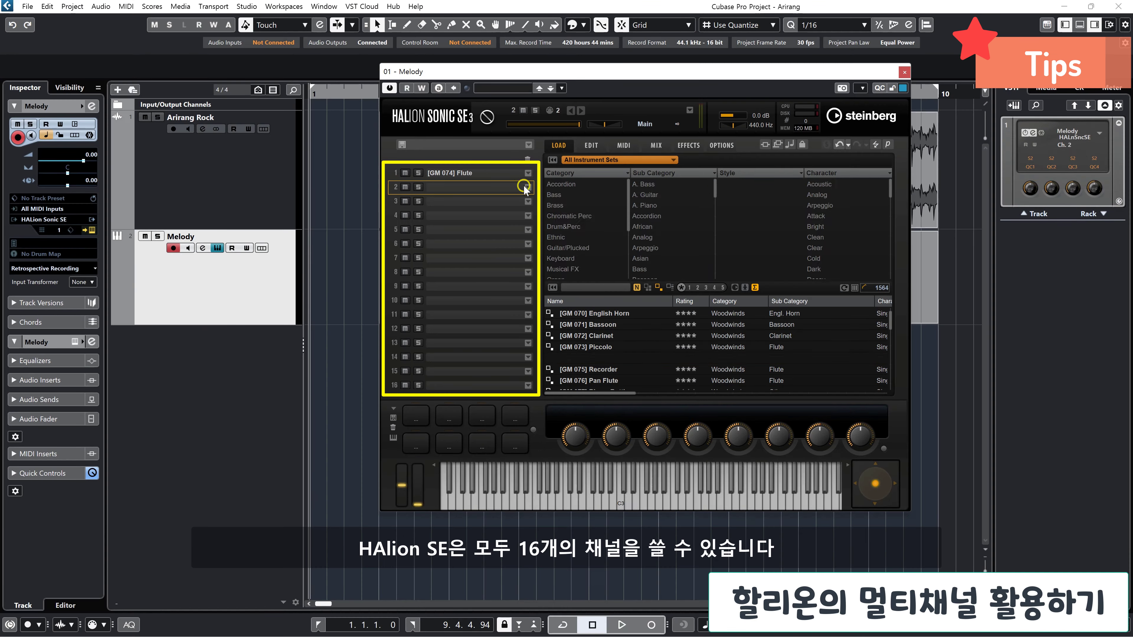
scroll(589, 230, "up", 2)
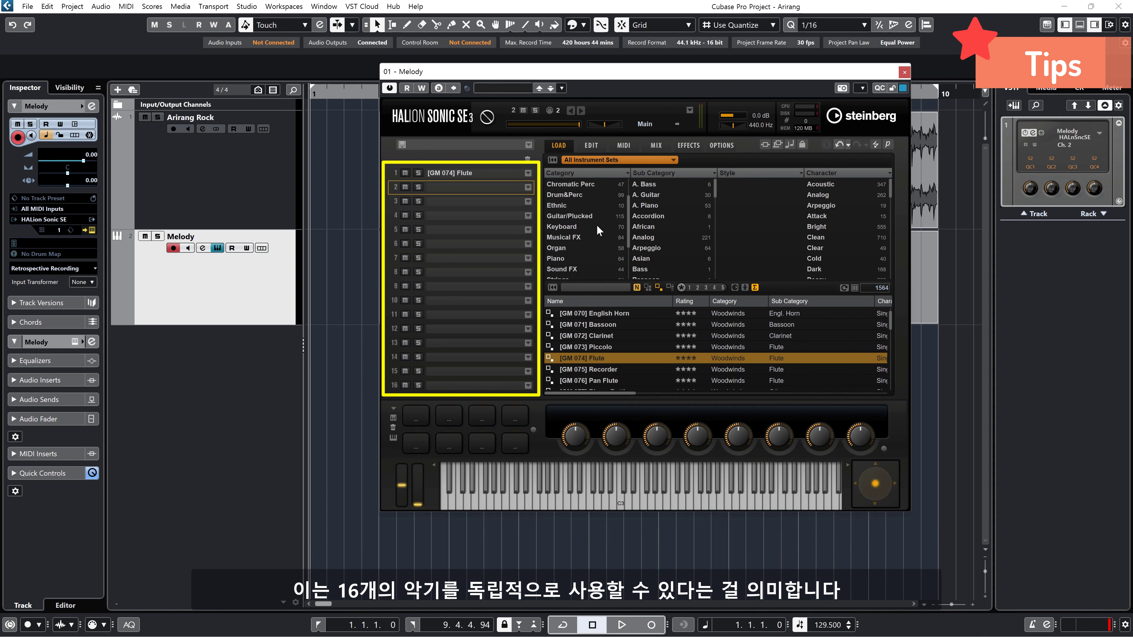
scroll(594, 221, "up", 1)
left_click(558, 194)
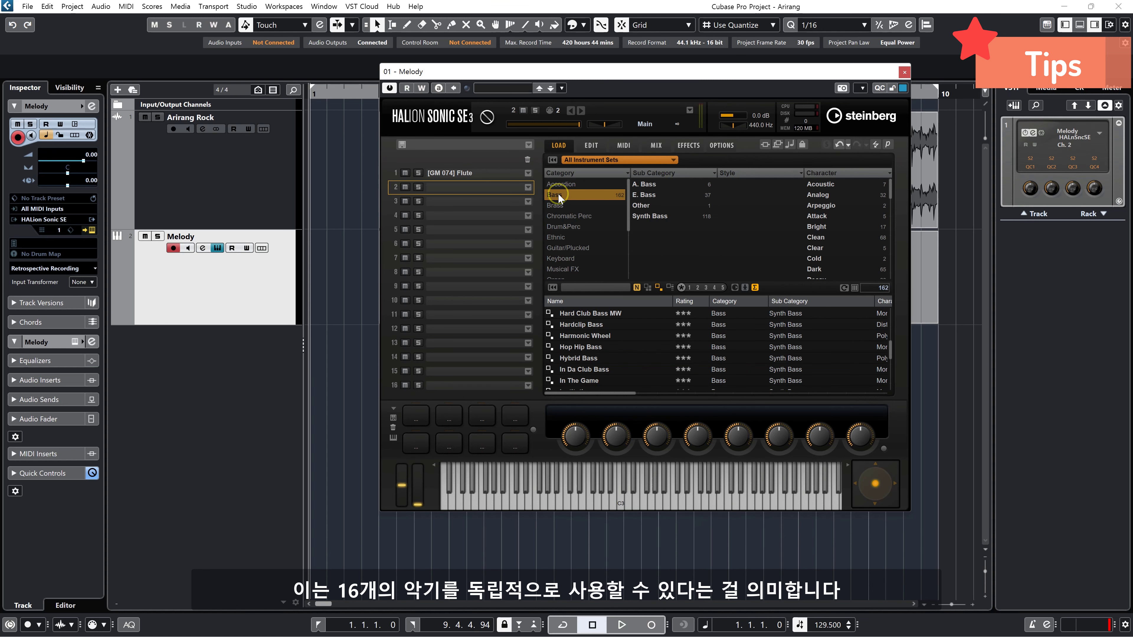
left_click(651, 191)
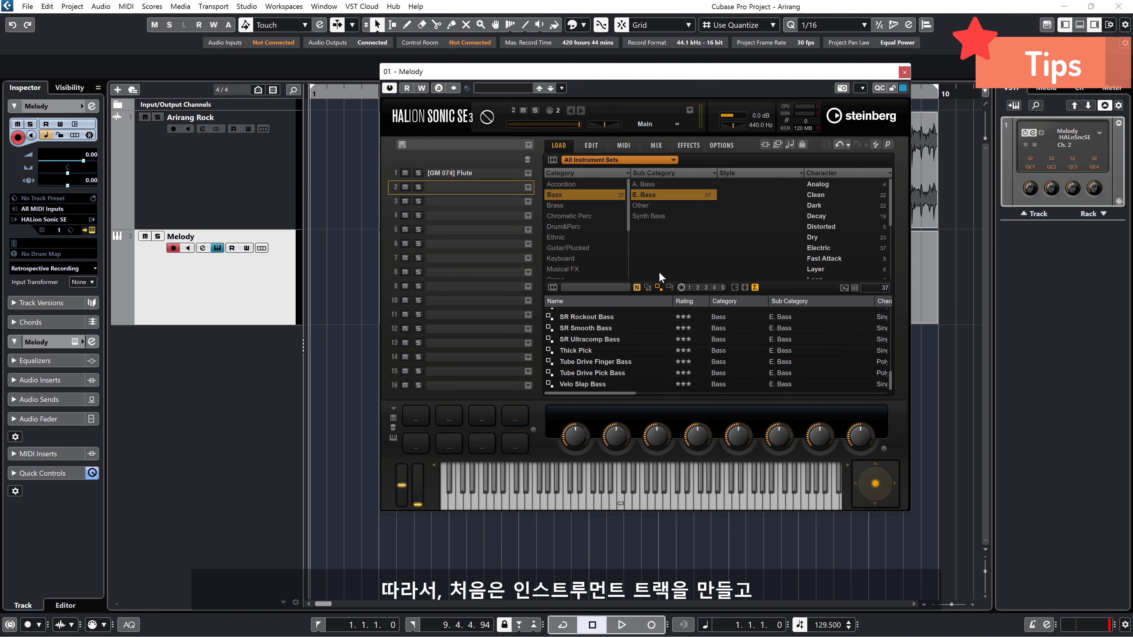
scroll(639, 321, "up", 4)
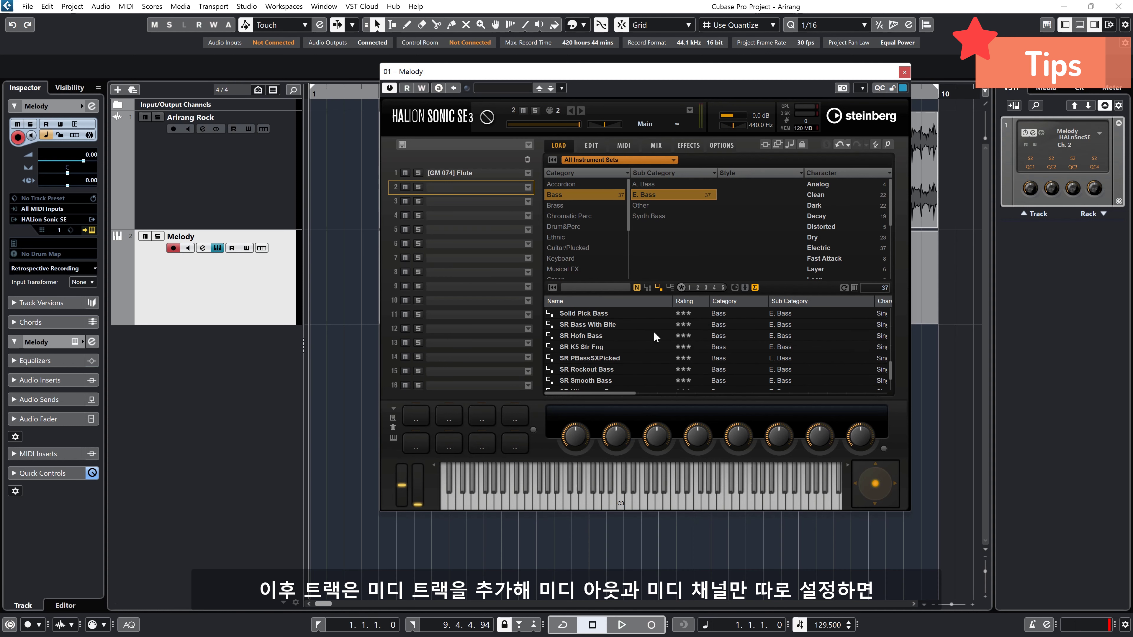
scroll(659, 330, "up", 10)
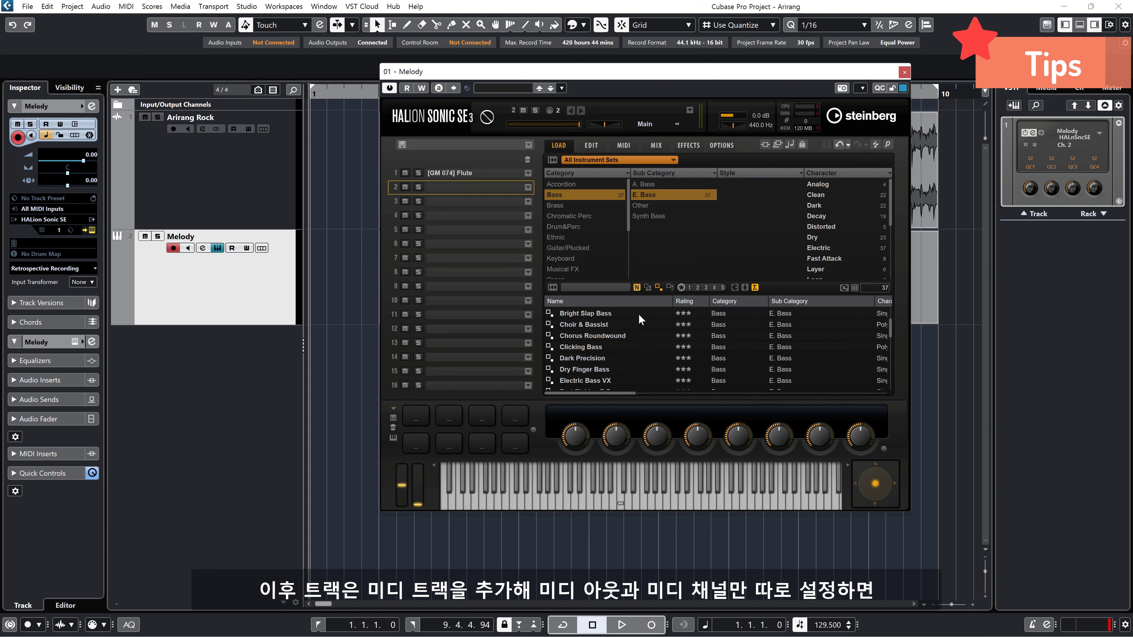
scroll(638, 319, "up", 1)
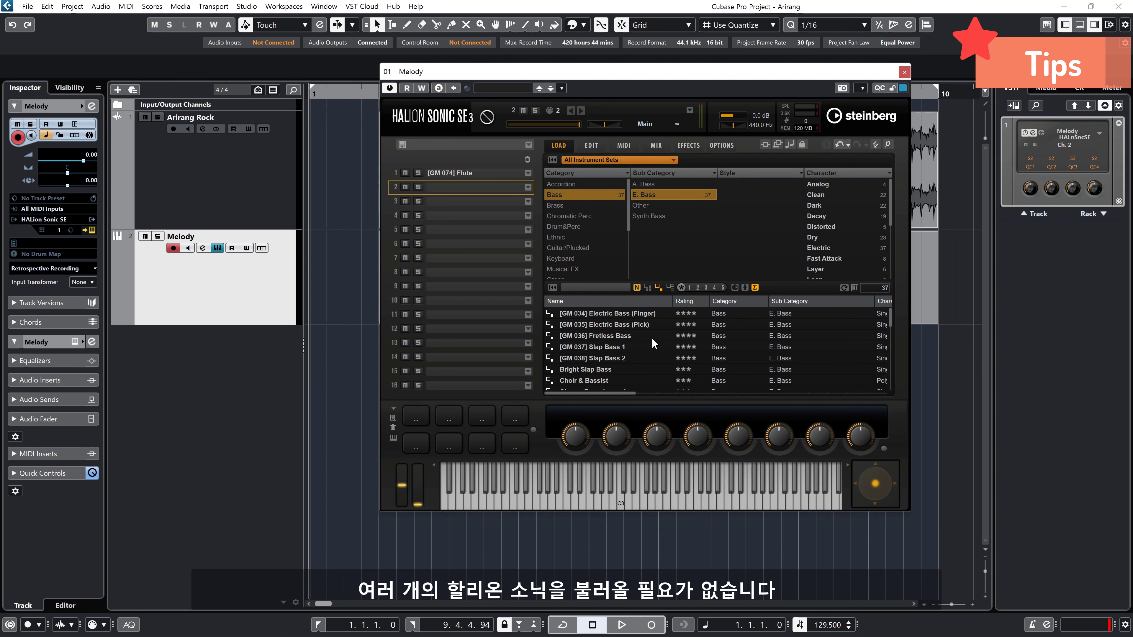
double_click(630, 312)
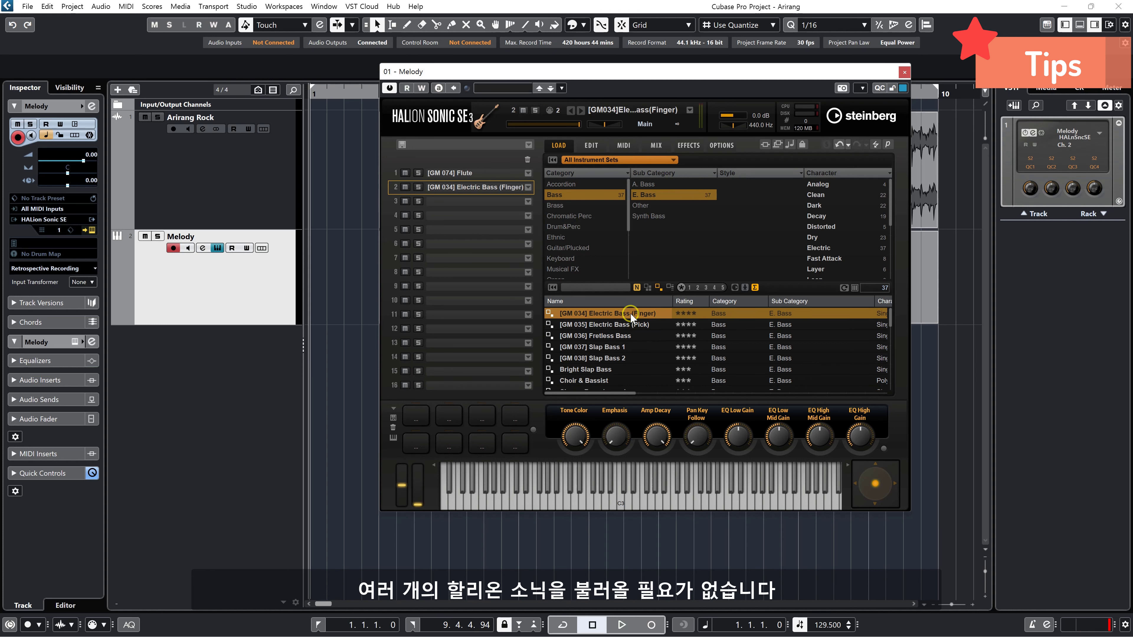
Load [GM 129] Stereo GM Kit from the Drum&Perc category into HALion slot 10 and close the instrument window
left_click(514, 298)
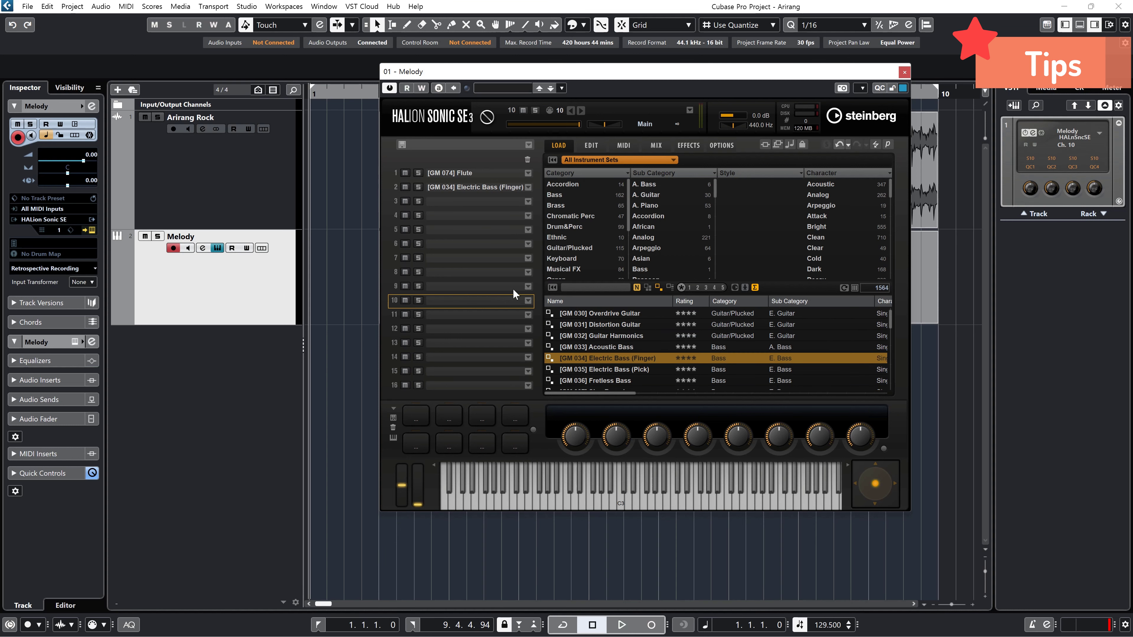
scroll(598, 254, "down", 3)
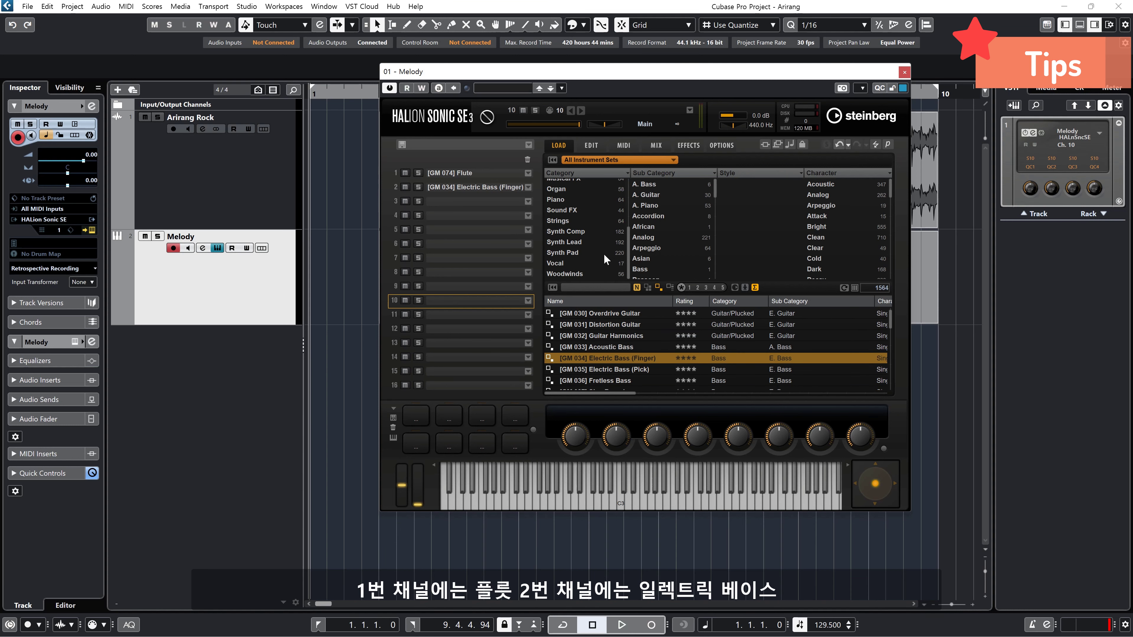
scroll(604, 258, "up", 2)
scroll(600, 250, "up", 1)
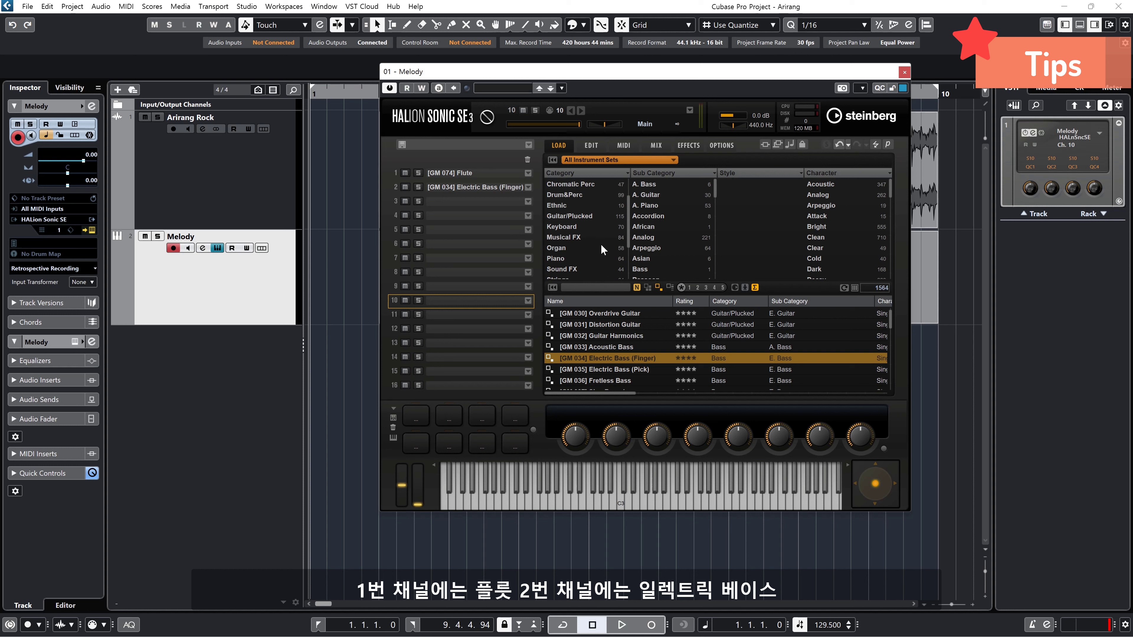
left_click(576, 196)
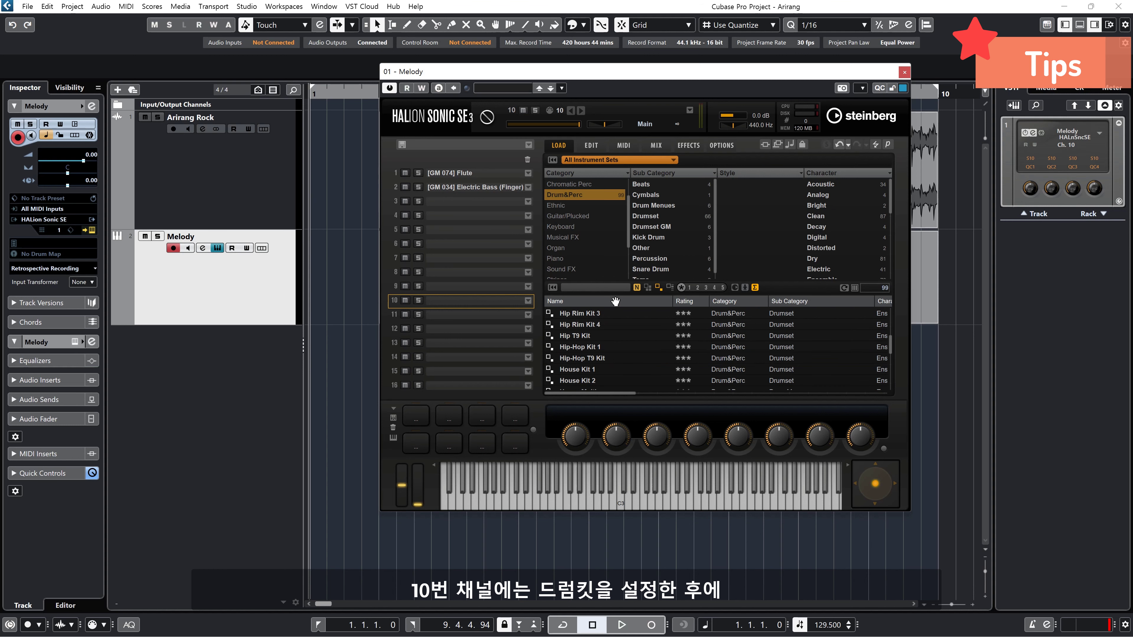
scroll(660, 337, "up", 10)
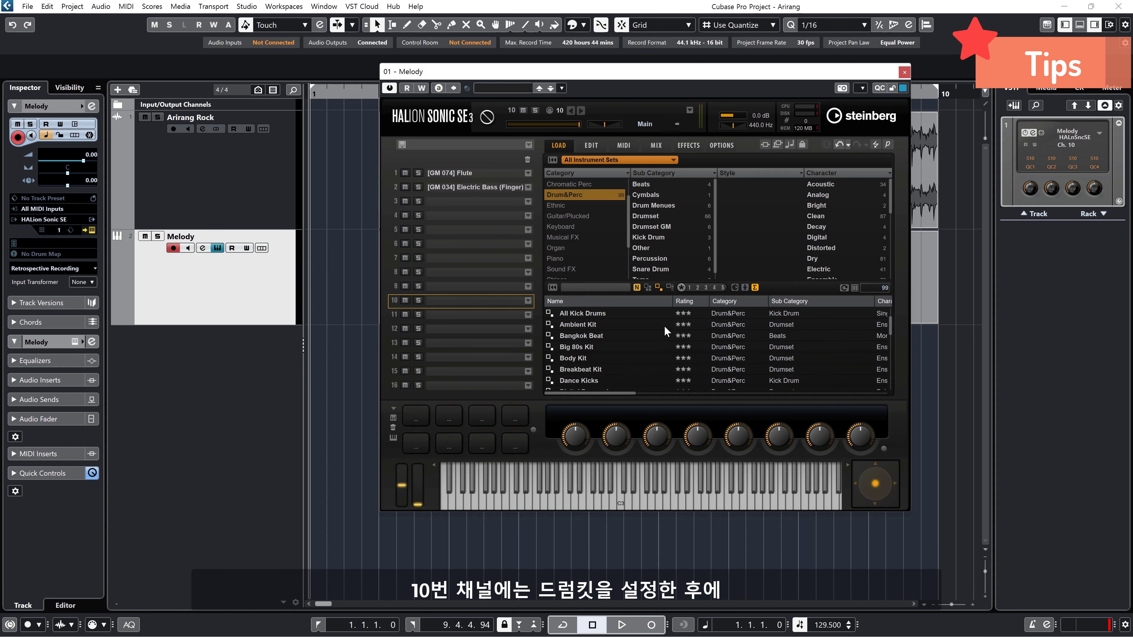
scroll(667, 324, "up", 3)
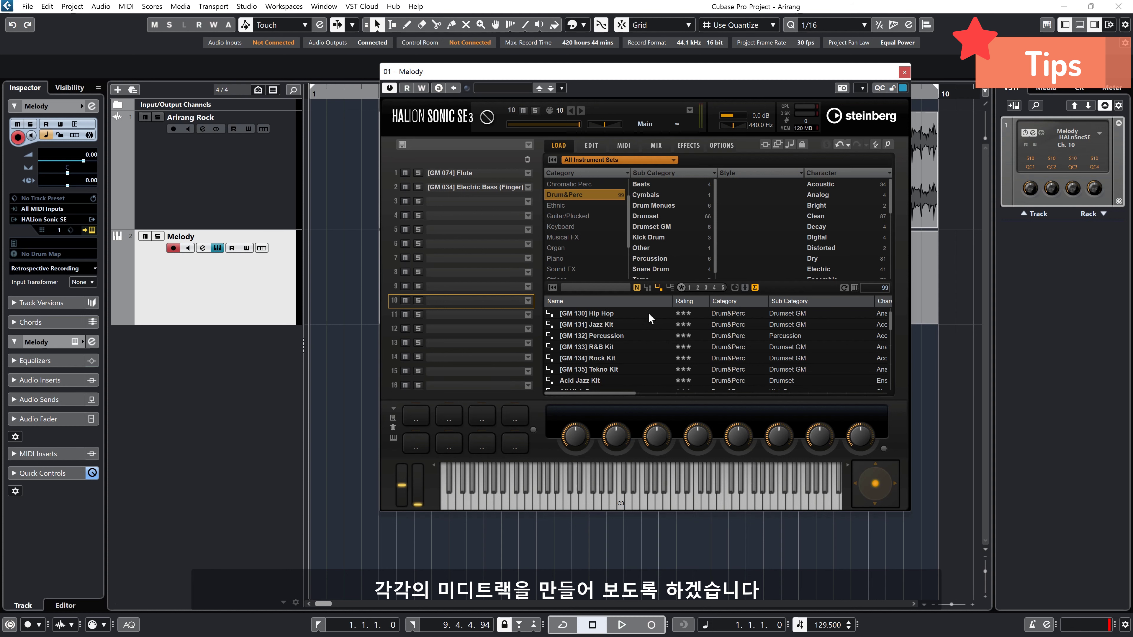
scroll(649, 334, "up", 2)
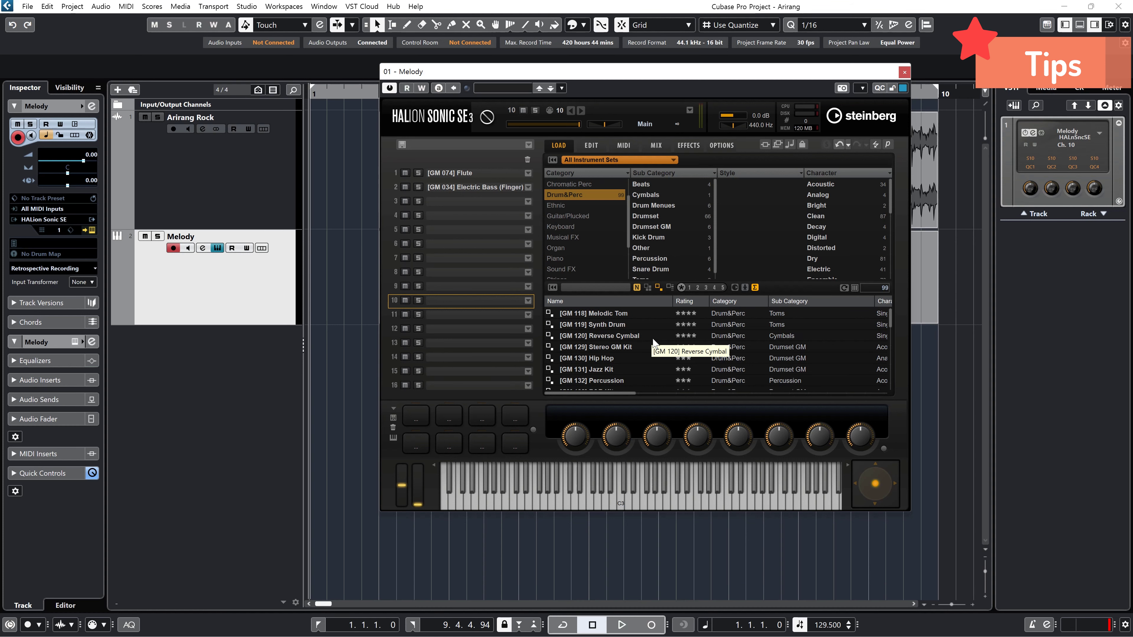
double_click(620, 347)
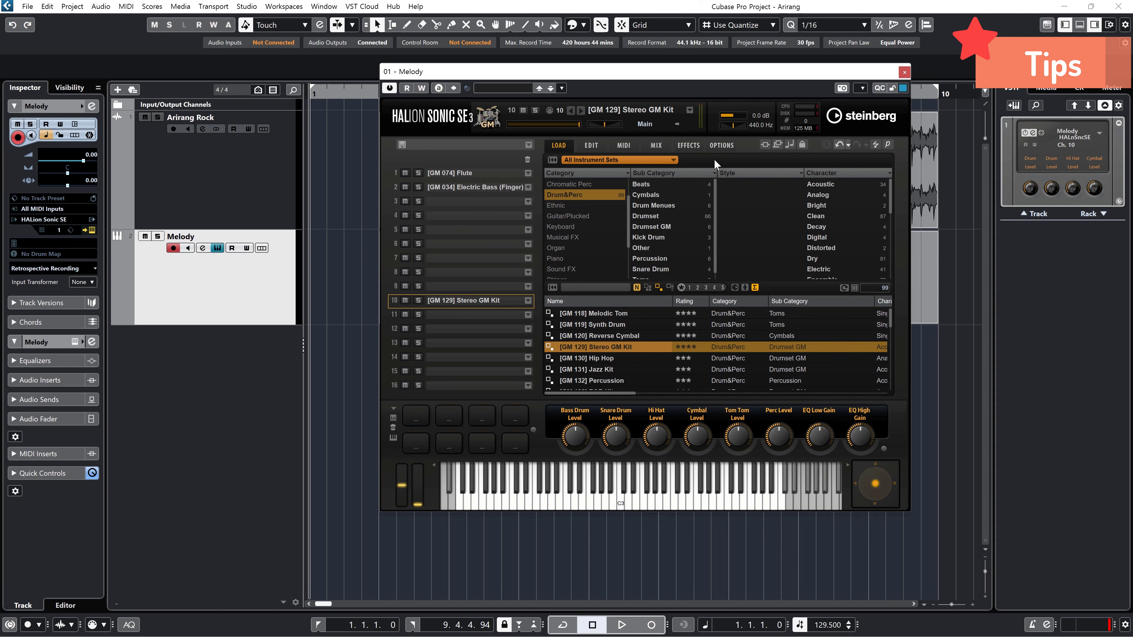
left_click(903, 72)
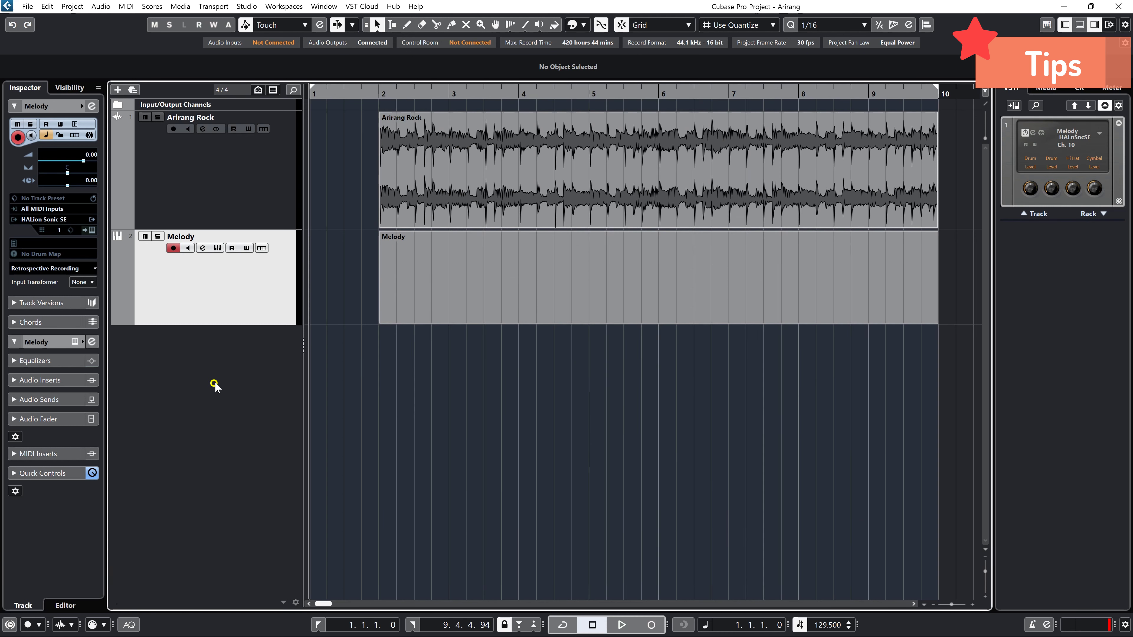
Add two MIDI tracks below the Melody track
right_click(220, 371)
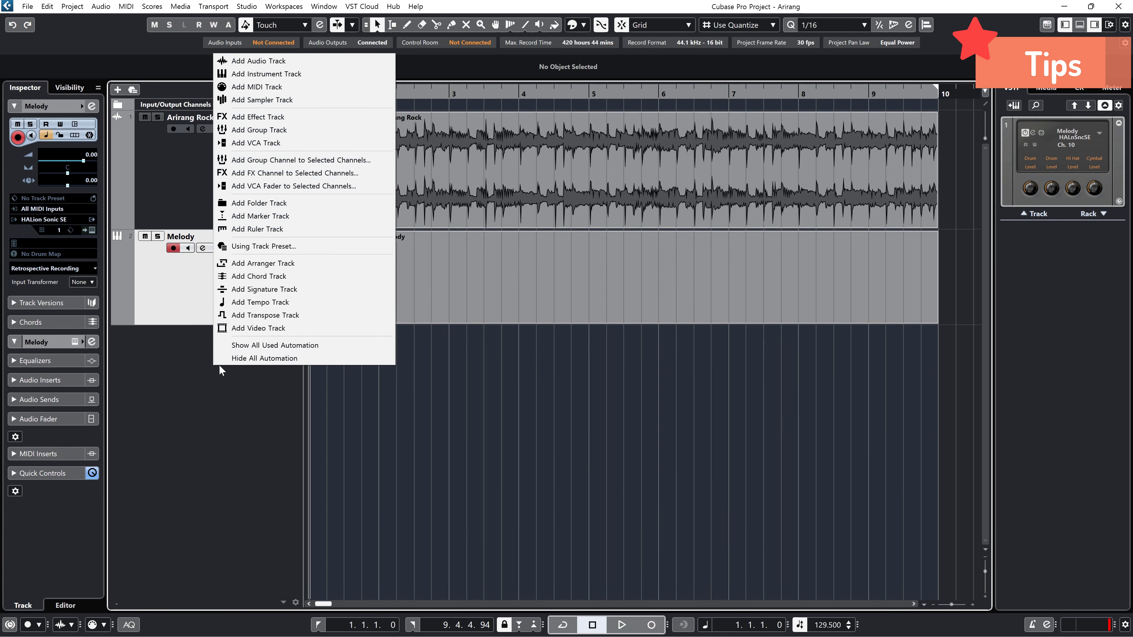
left_click(287, 88)
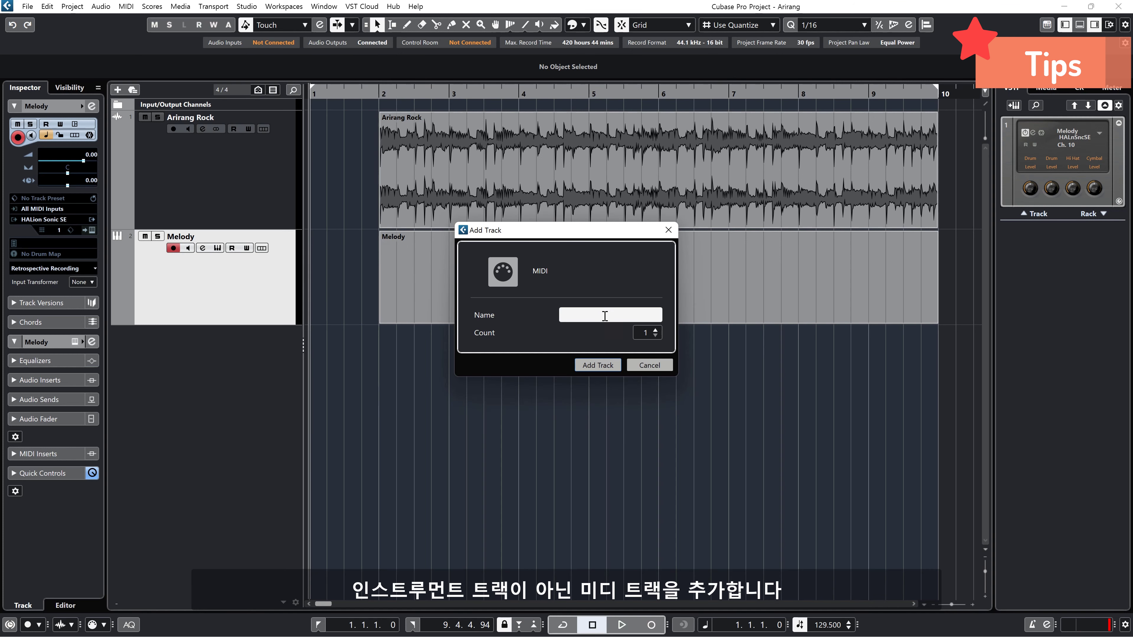
left_click(655, 331)
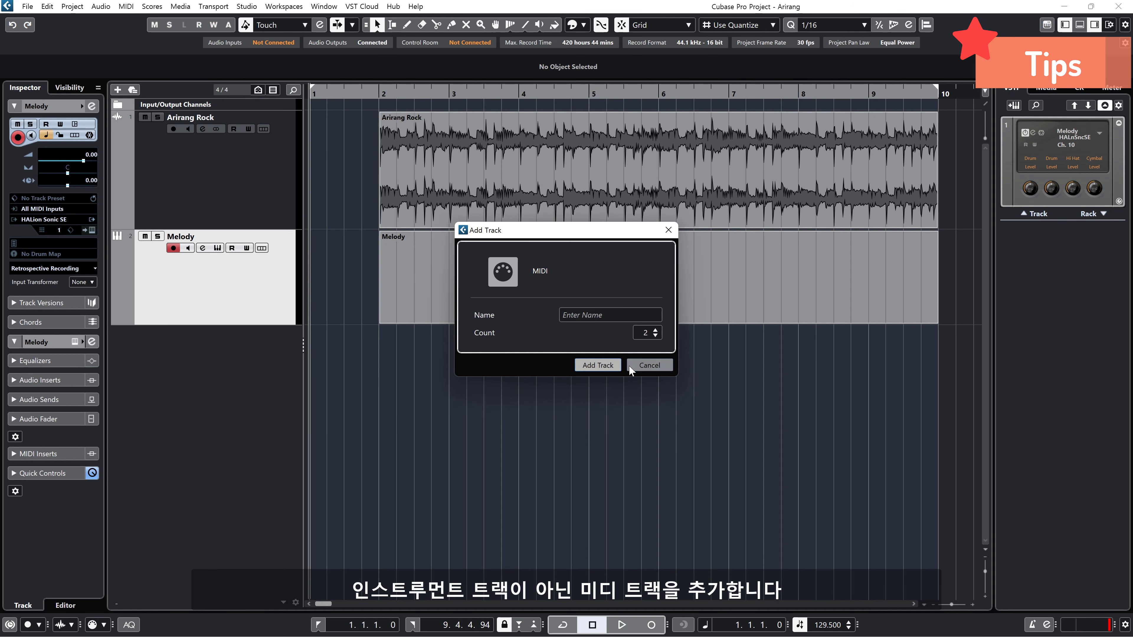
left_click(597, 365)
Rename the MIDI 01 track as Bass and the MIDI 02 track as Drums
double_click(191, 333)
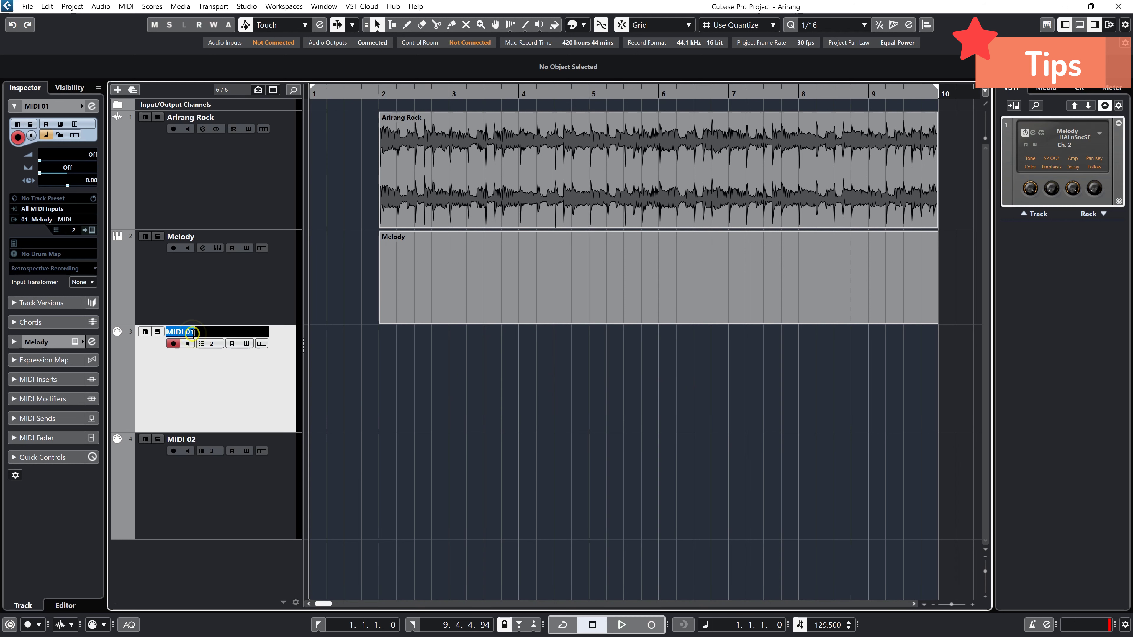
type("Bass")
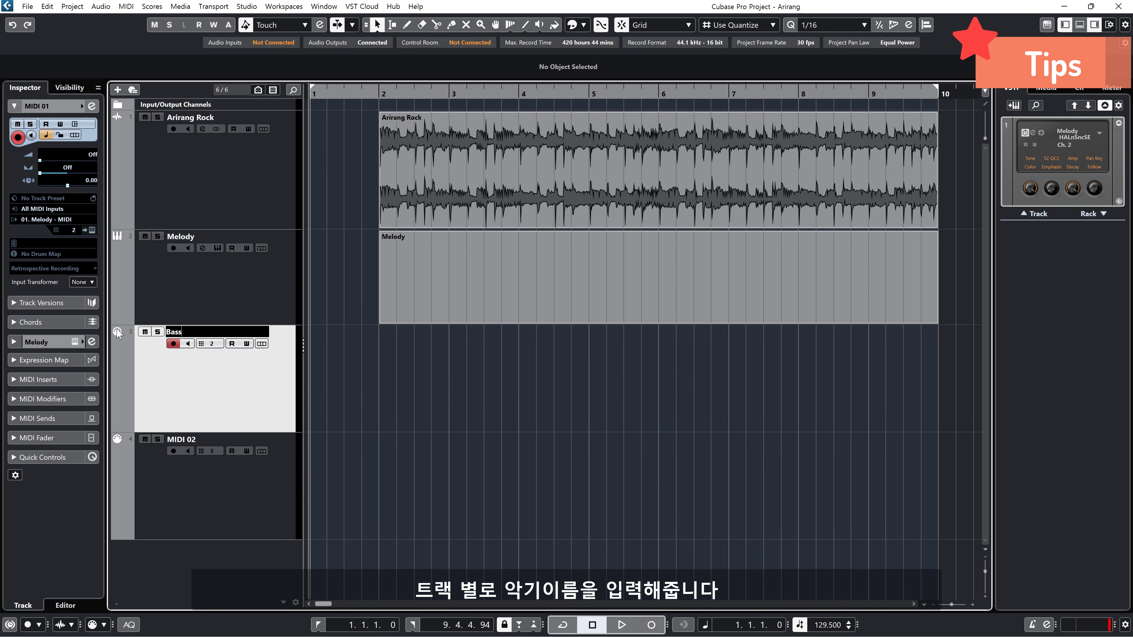
left_click(174, 501)
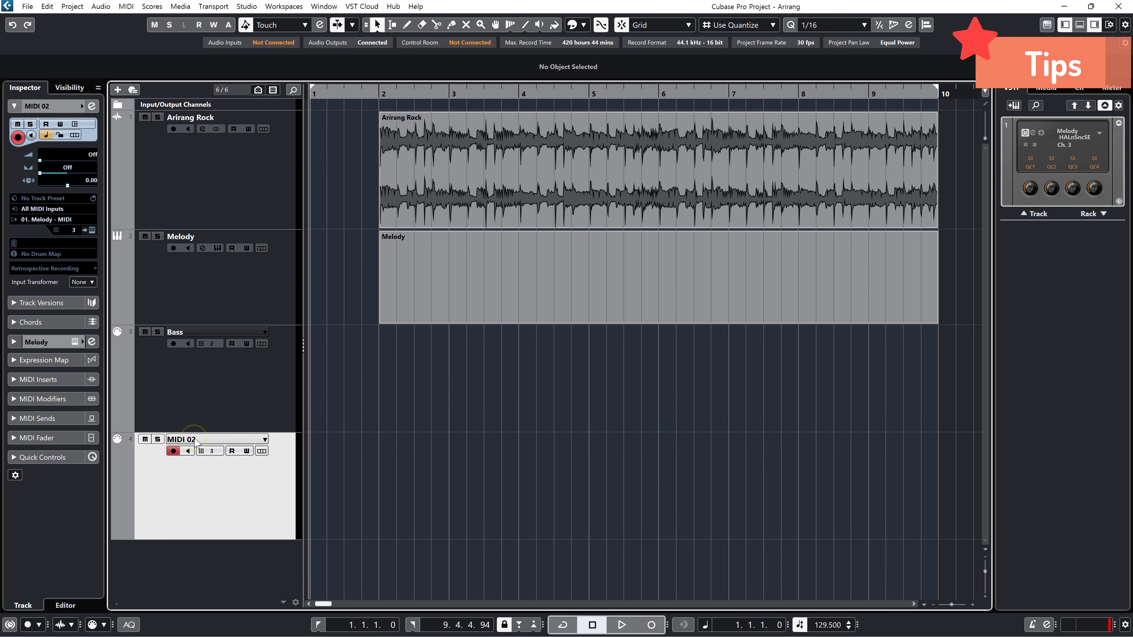
double_click(181, 441)
type("D")
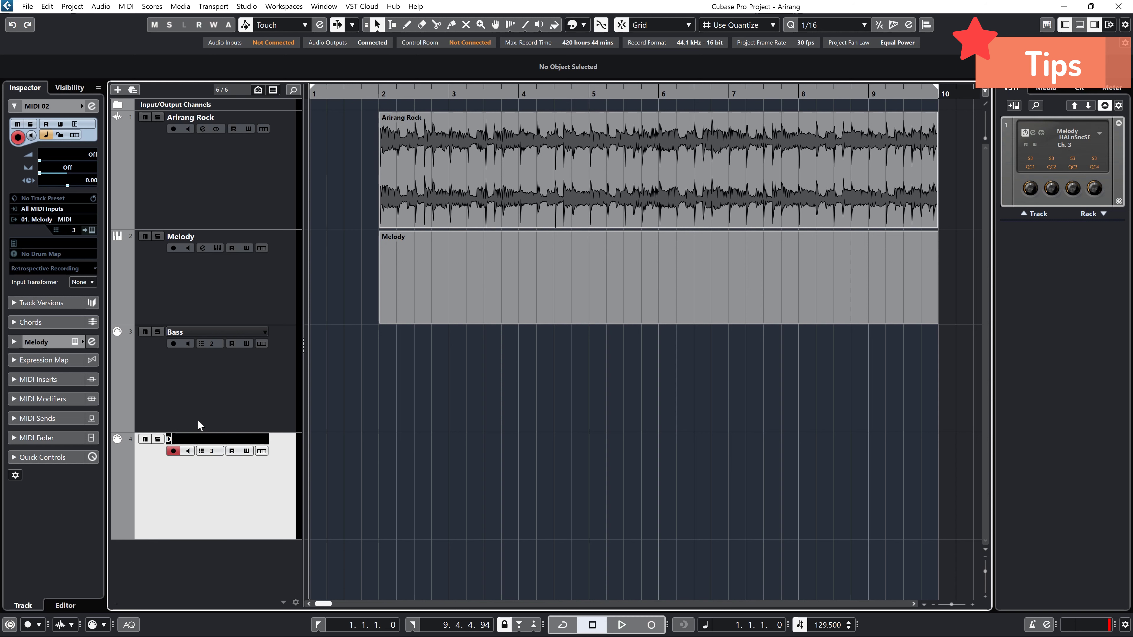
type("rums")
key("Return")
Draw an empty MIDI part on the Bass track from bar 2 to position 7.2.1.0
left_click(229, 392)
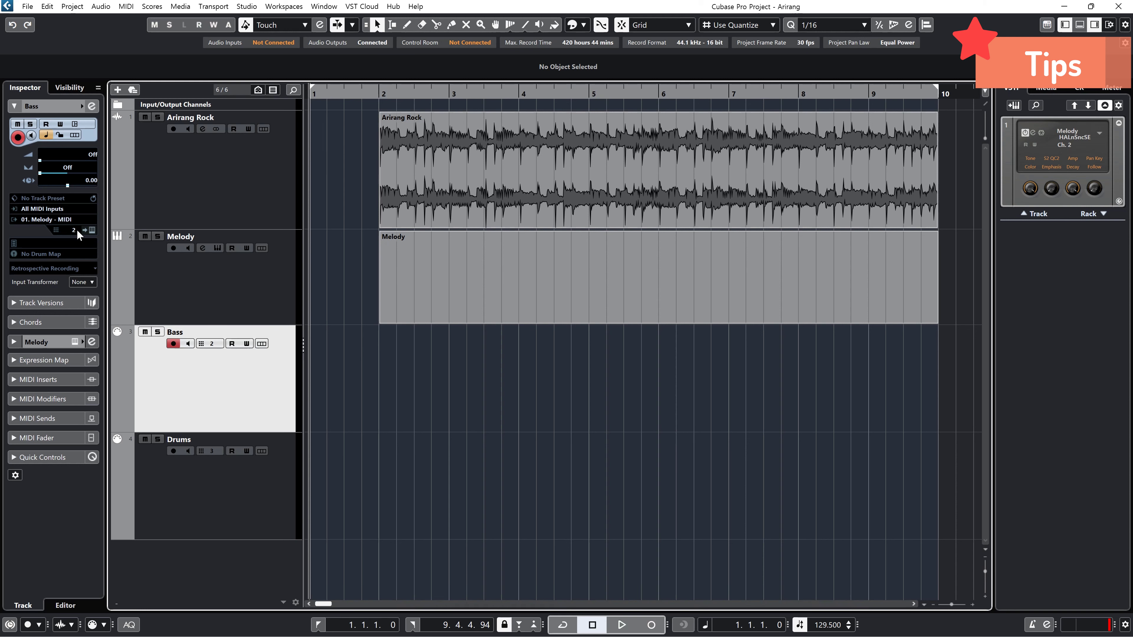
left_click(407, 24)
left_click_drag(382, 355, 745, 371)
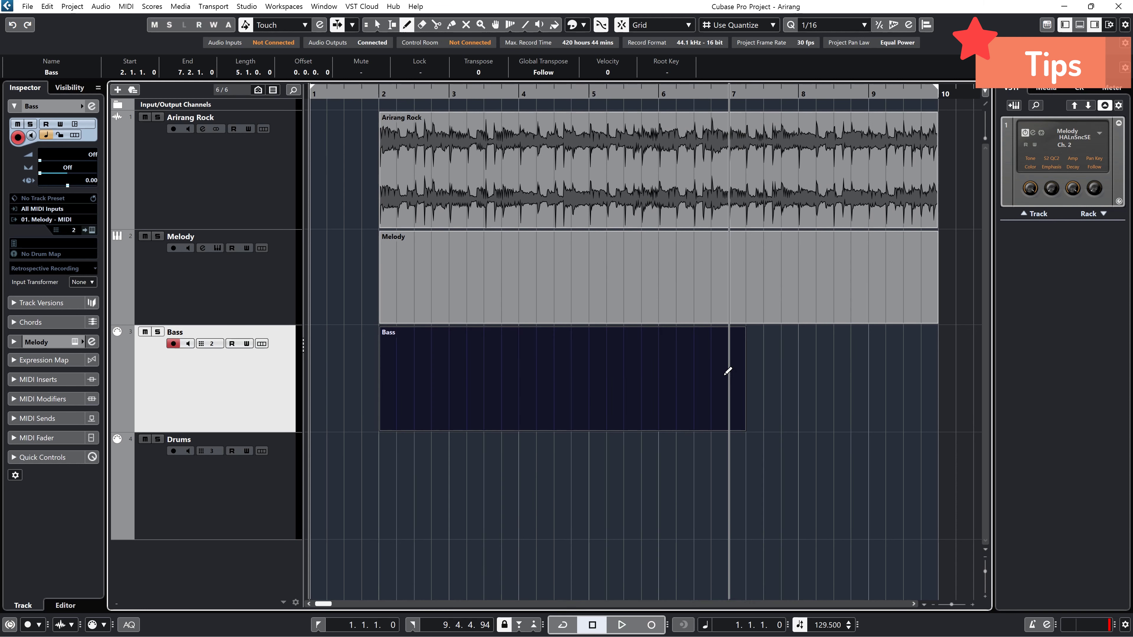
Open the Bass part in the Key Editor, audition low notes on its keyboard, and close the editor
left_click(376, 25)
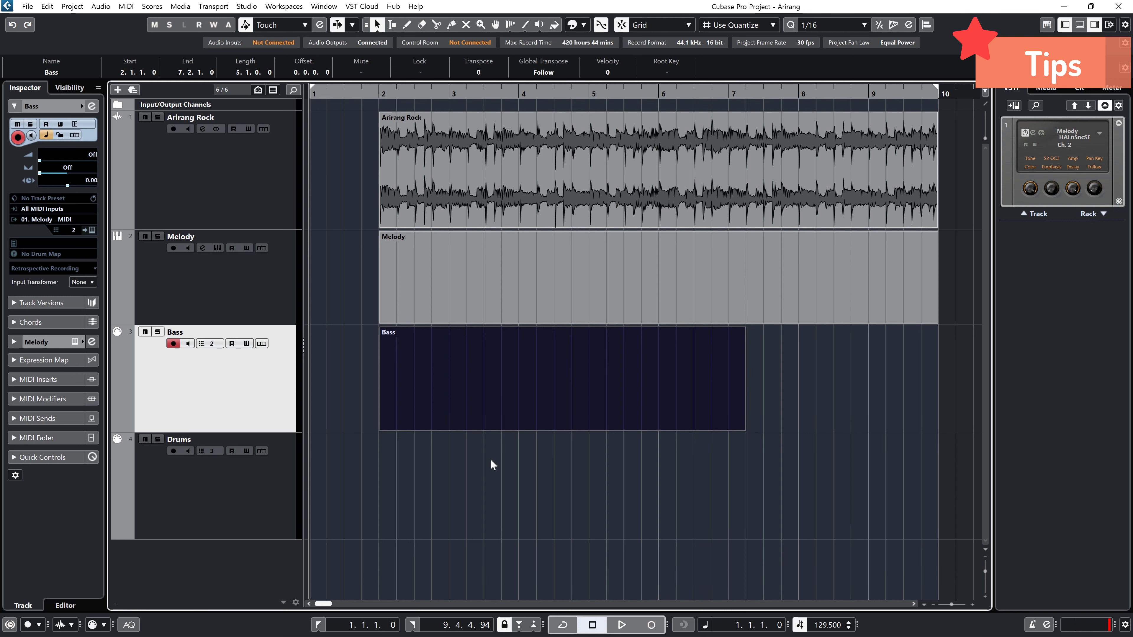
double_click(491, 404)
left_click(141, 484)
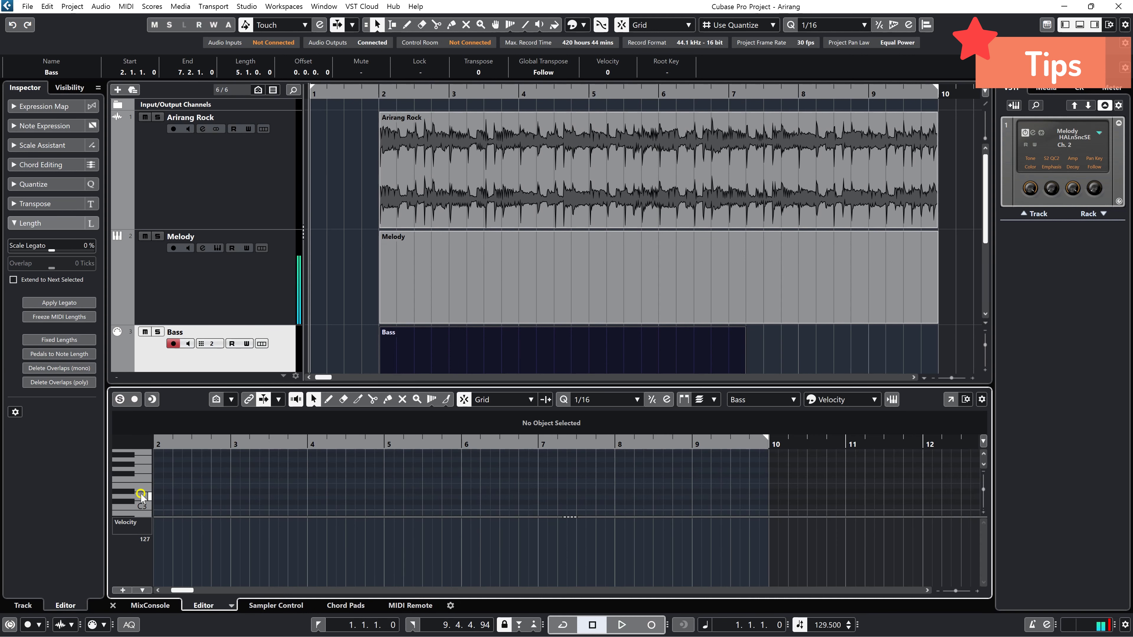
scroll(169, 470, "down", 5)
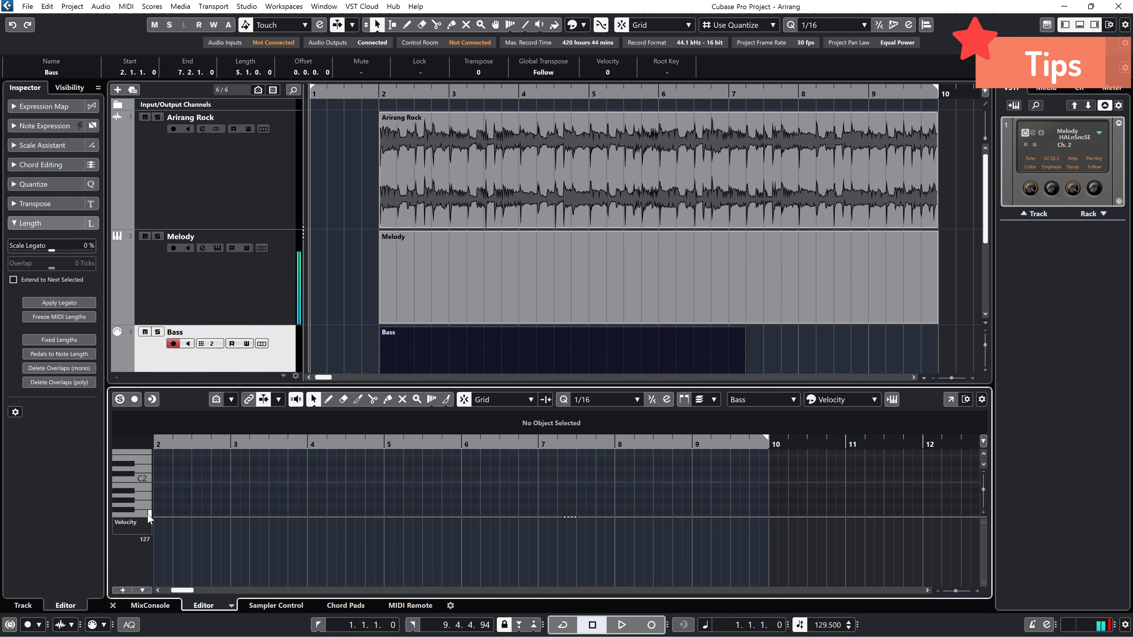
scroll(149, 509, "down", 4)
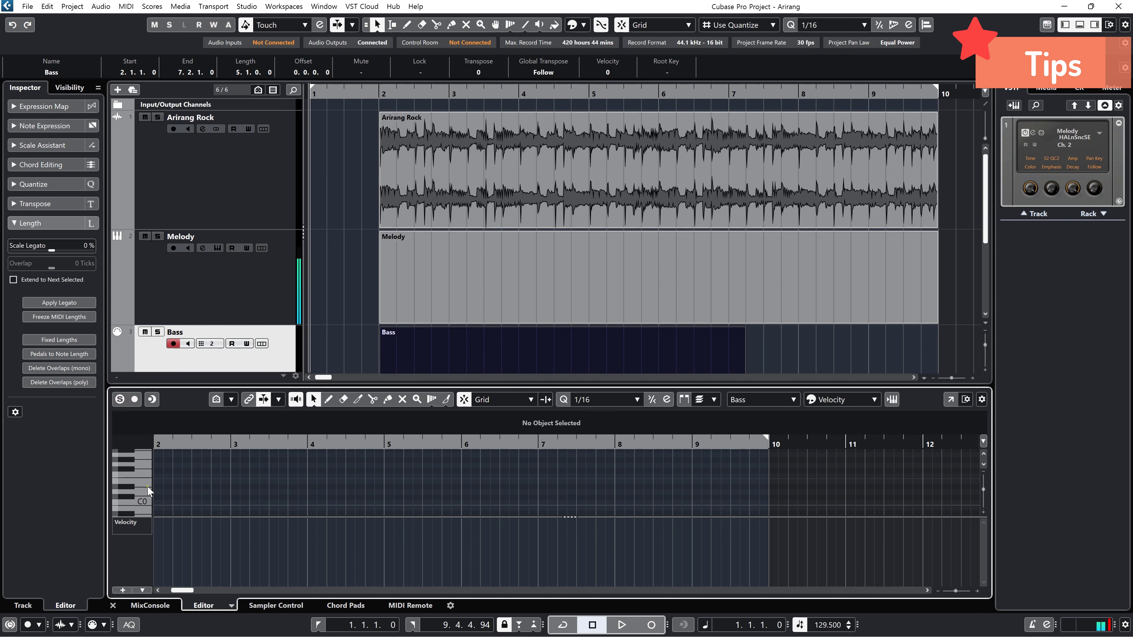
left_click(146, 486)
key("ctrl+e")
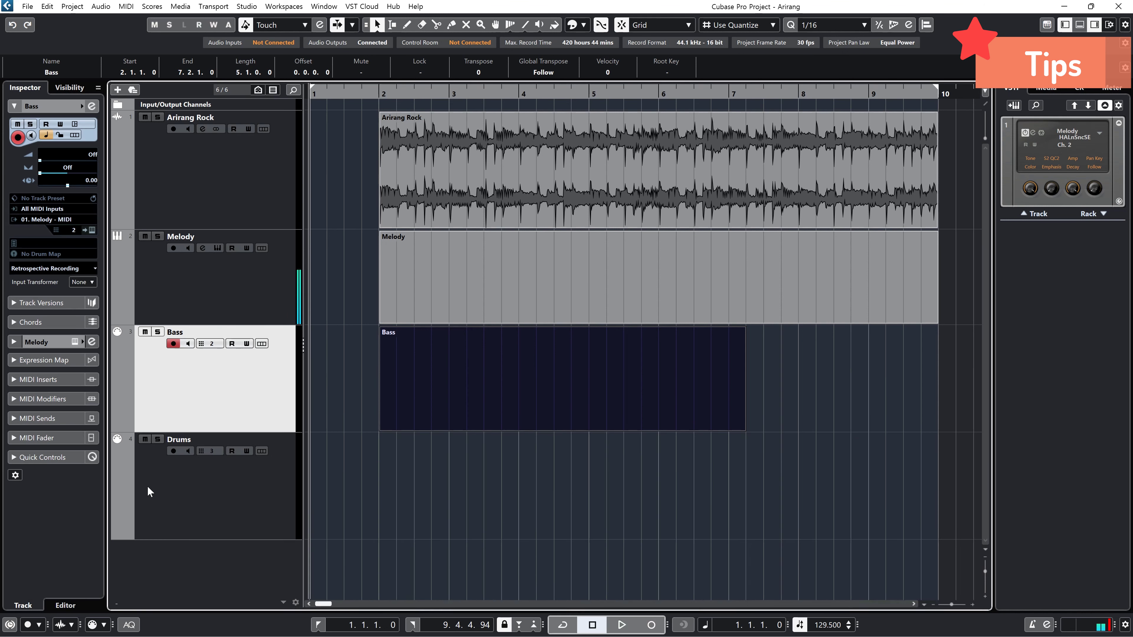
Draw an empty MIDI part on the Drums track from bar 2 to position 7.2.1.0
left_click(188, 483)
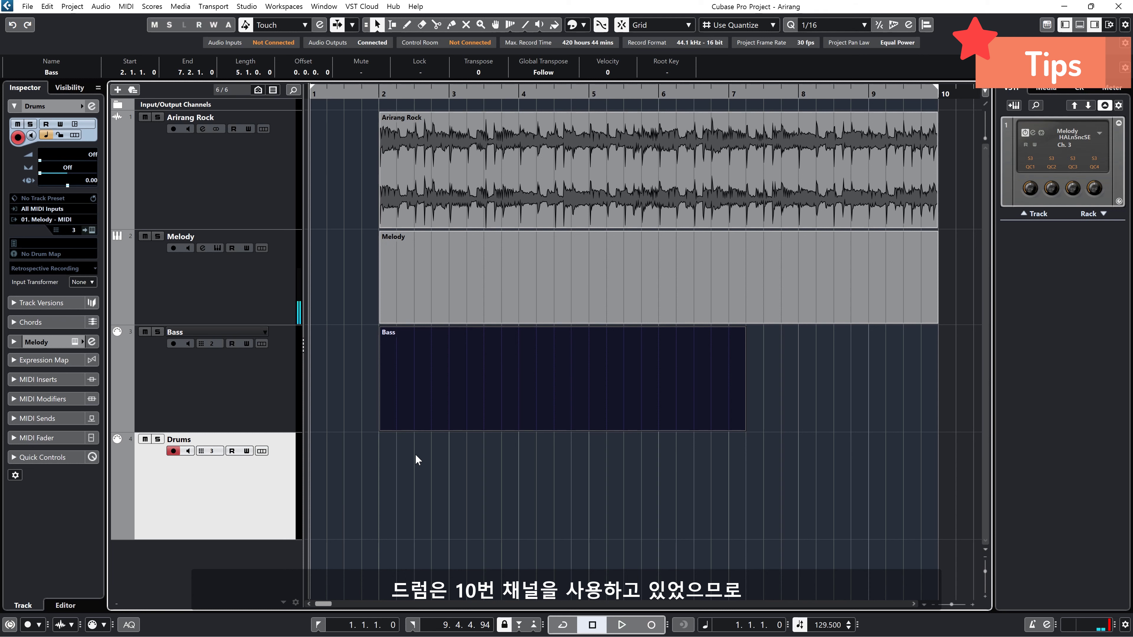
left_click(408, 468)
key("8")
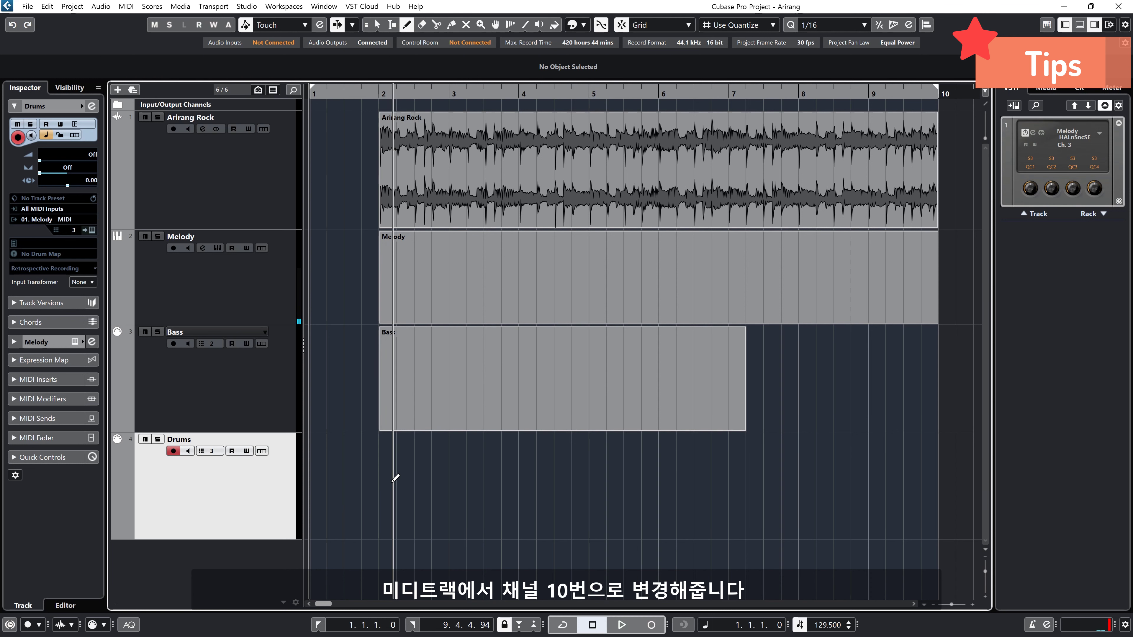
left_click_drag(380, 482, 746, 496)
key("1")
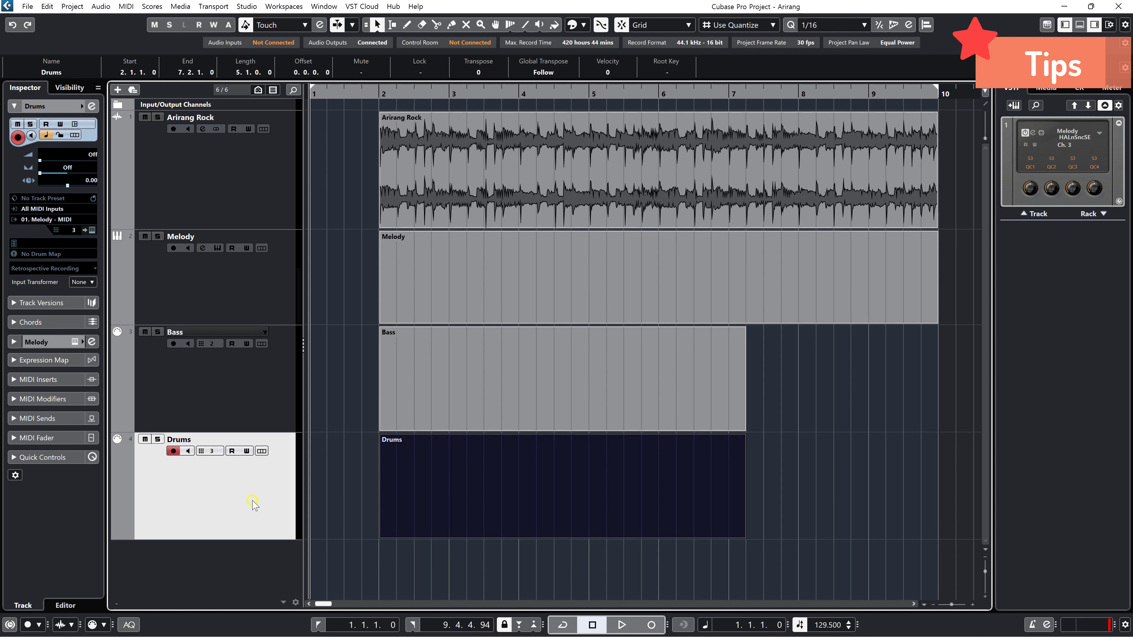
Set the Drums track's MIDI output channel to 10
left_click(76, 230)
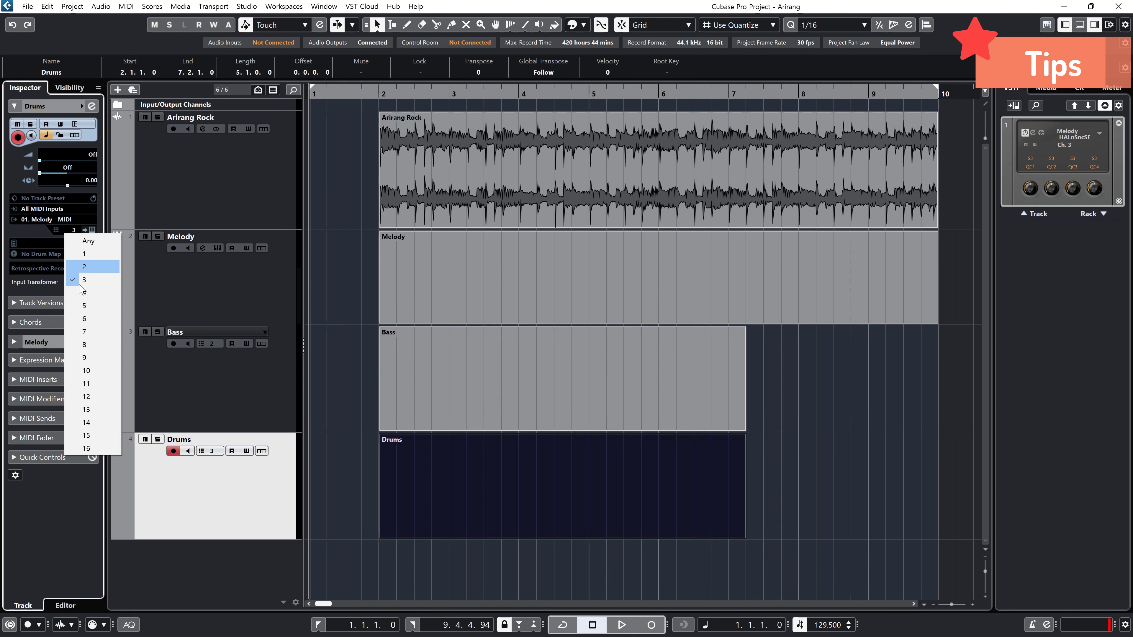
left_click(95, 373)
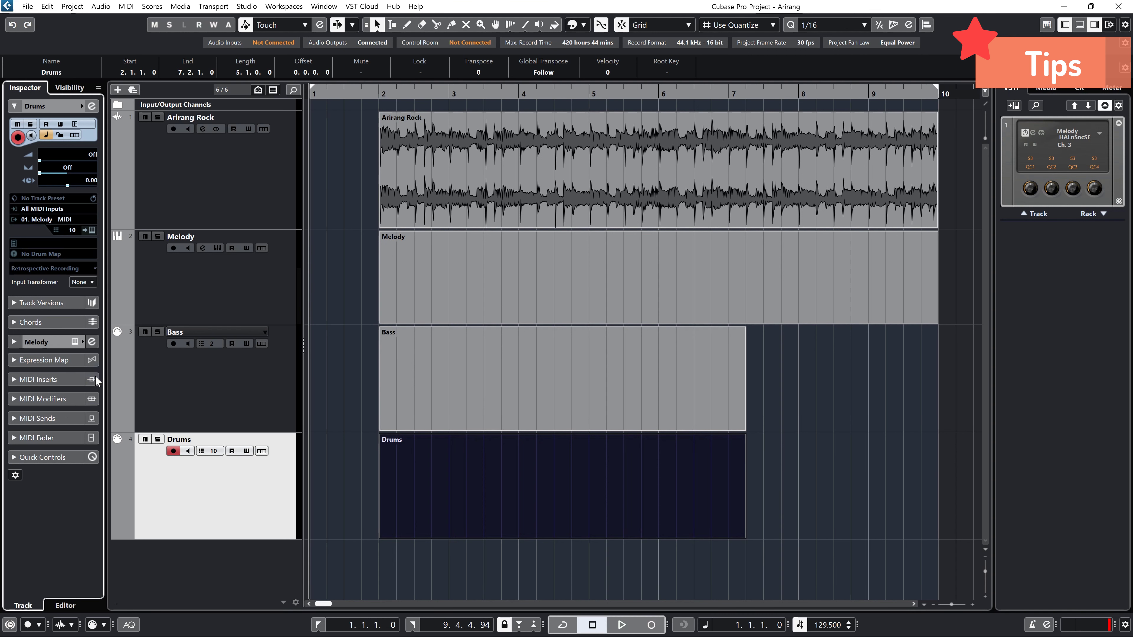
left_click(221, 497)
Open the Drums part in the Key Editor and audition the drum sounds around C1 and C2 on its keyboard
double_click(460, 503)
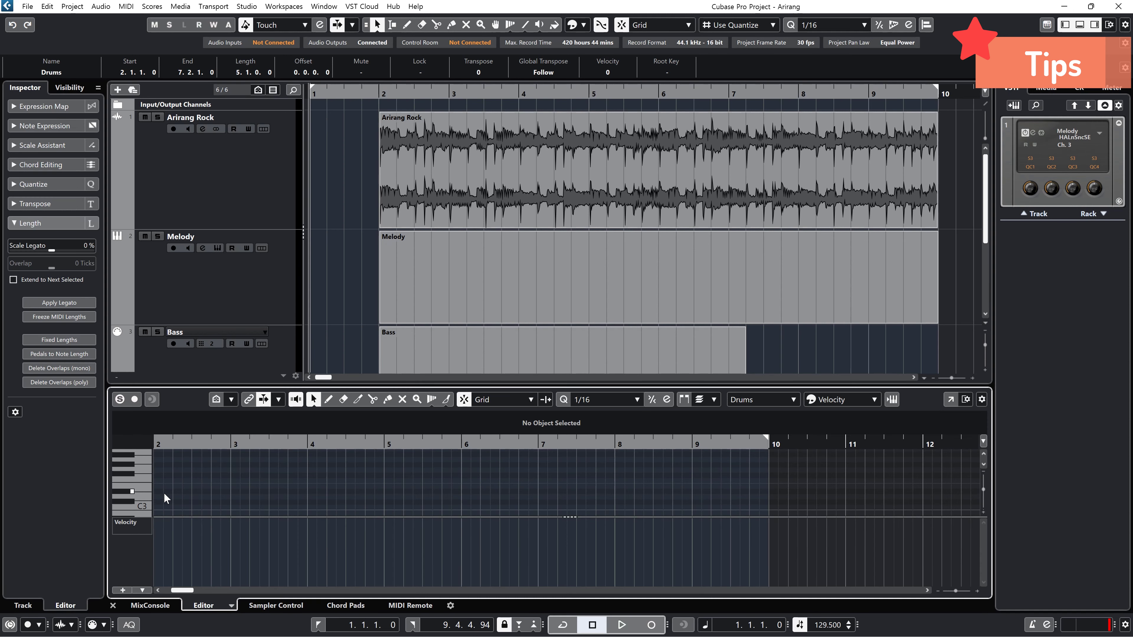
scroll(155, 493, "down", 3)
left_click(152, 491)
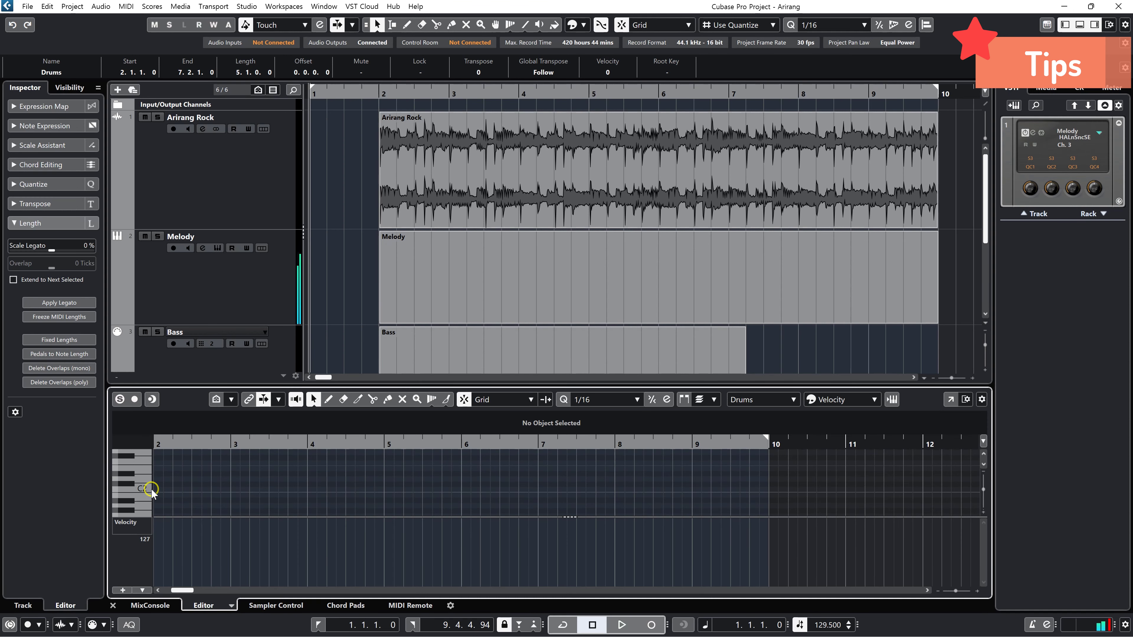
scroll(153, 492, "down", 3)
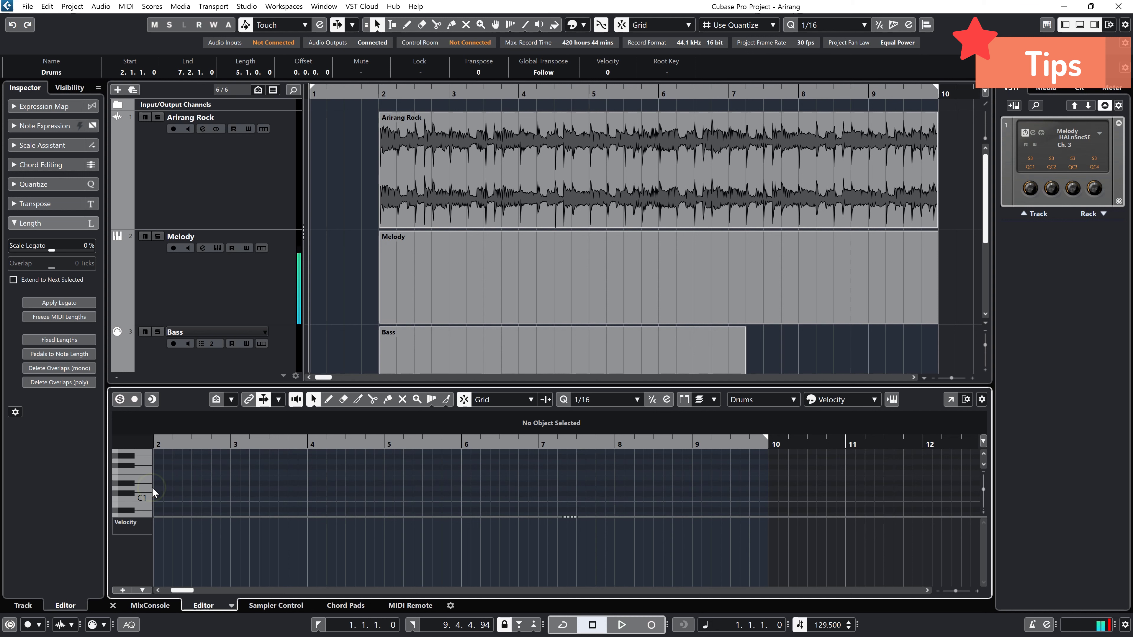
left_click(153, 493)
left_click(147, 492)
left_click(150, 480)
left_click(149, 495)
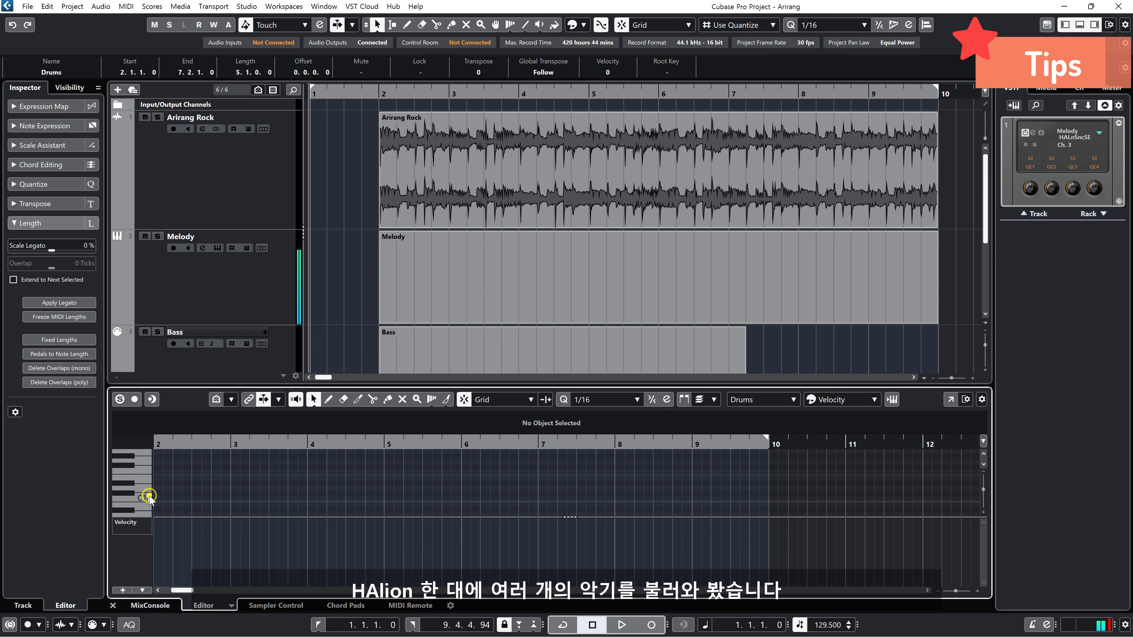
left_click(154, 470)
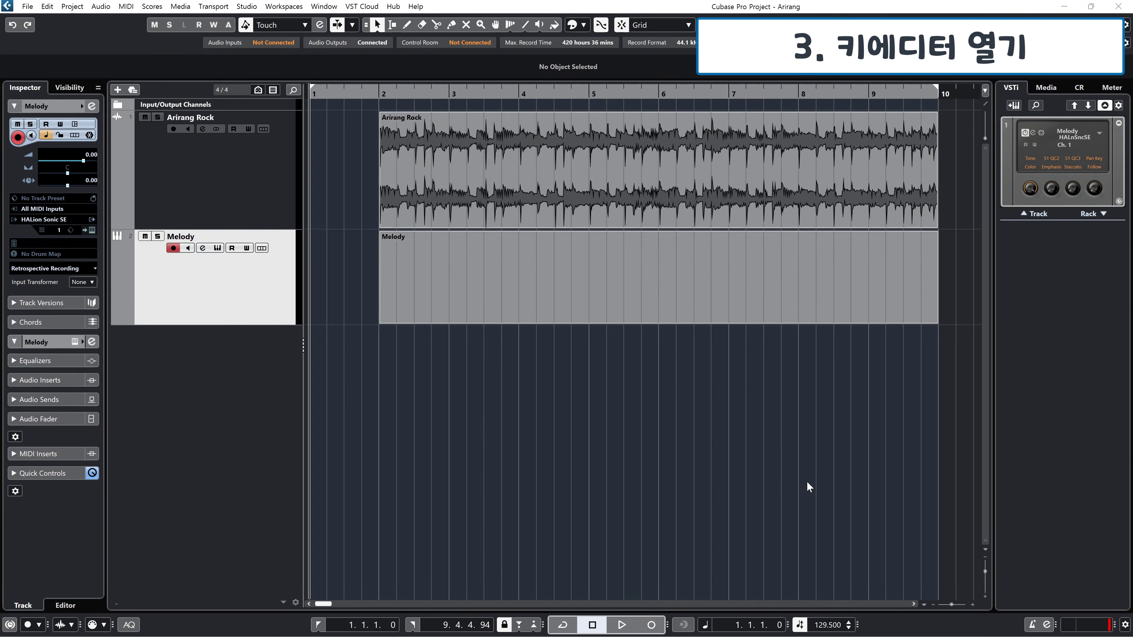
Open the Melody part in the Key Editor below the project and enlarge the editor area
left_click(806, 481)
left_click(674, 290)
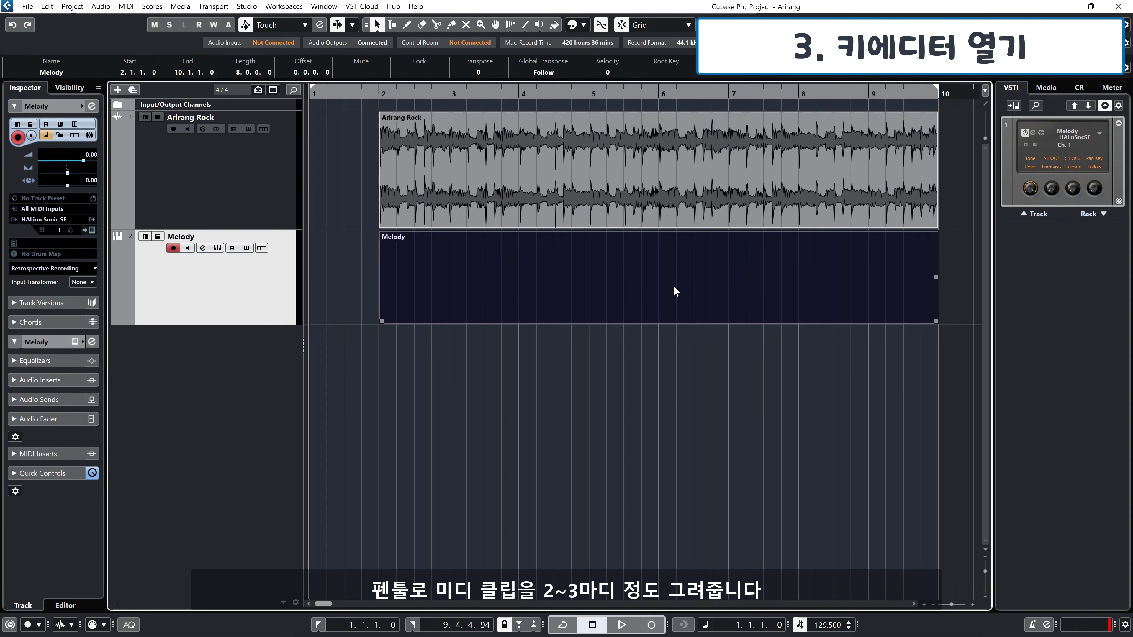
double_click(674, 288)
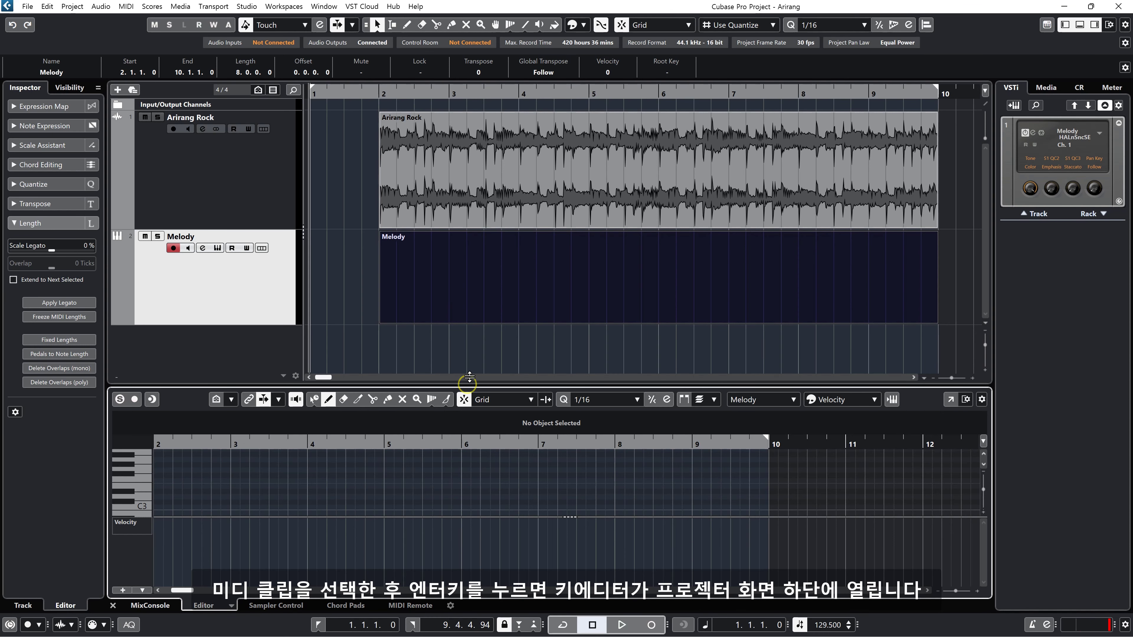
left_click_drag(466, 386, 499, 276)
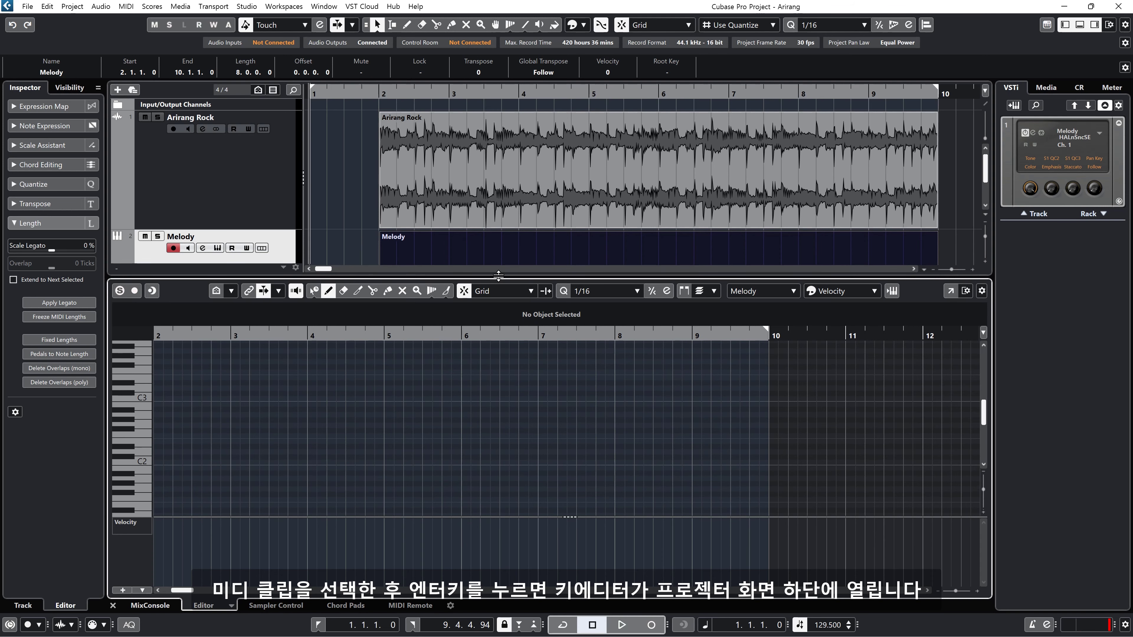
Link the Key Editor's timeline to the project timeline and play the project from bar 1
left_click(249, 291)
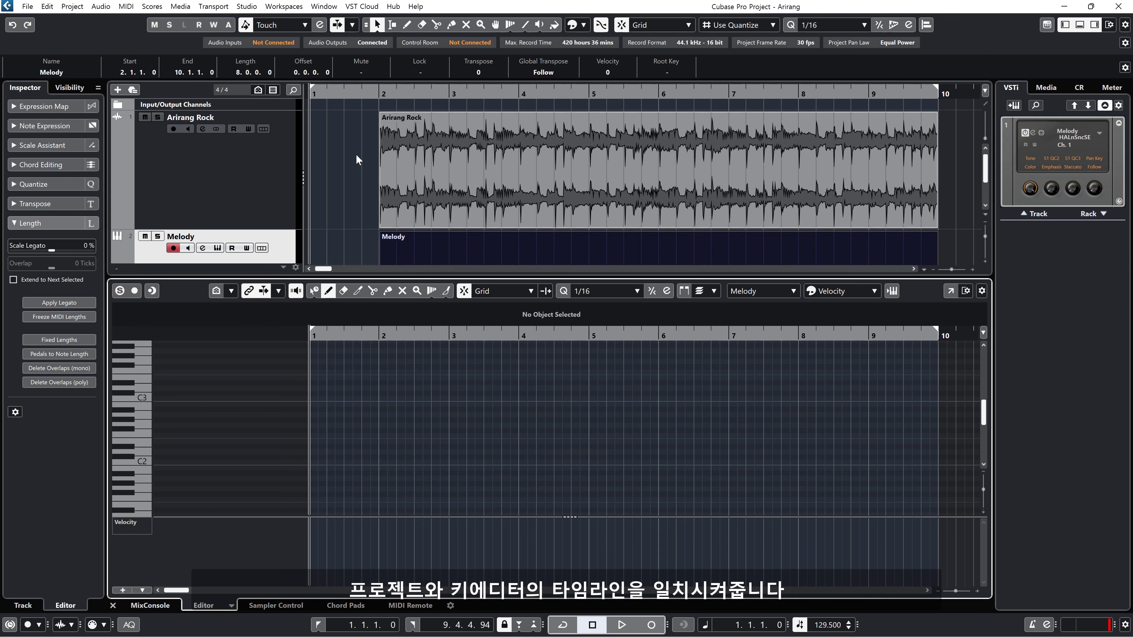
key("space")
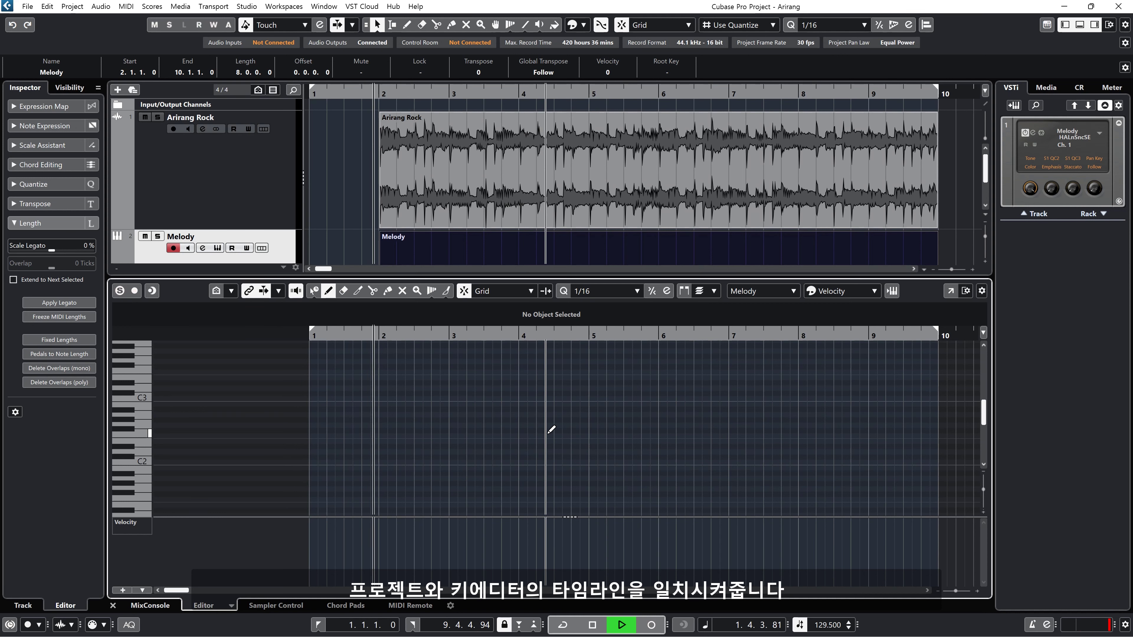
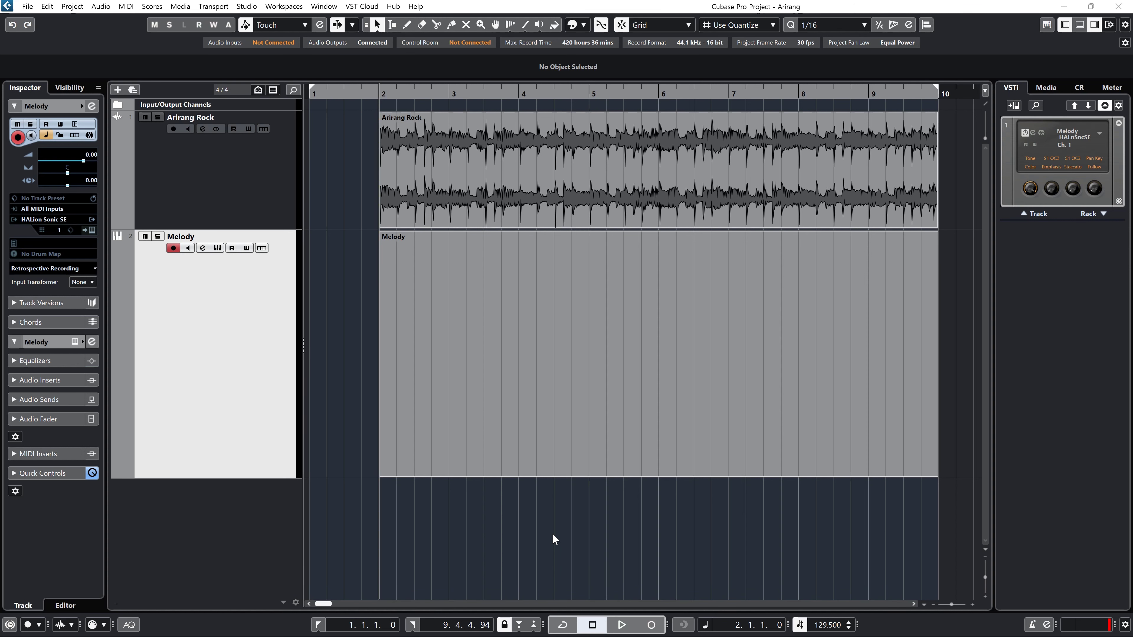
Open and close the In-Place Editor for the selected Melody part two times
left_click(556, 420)
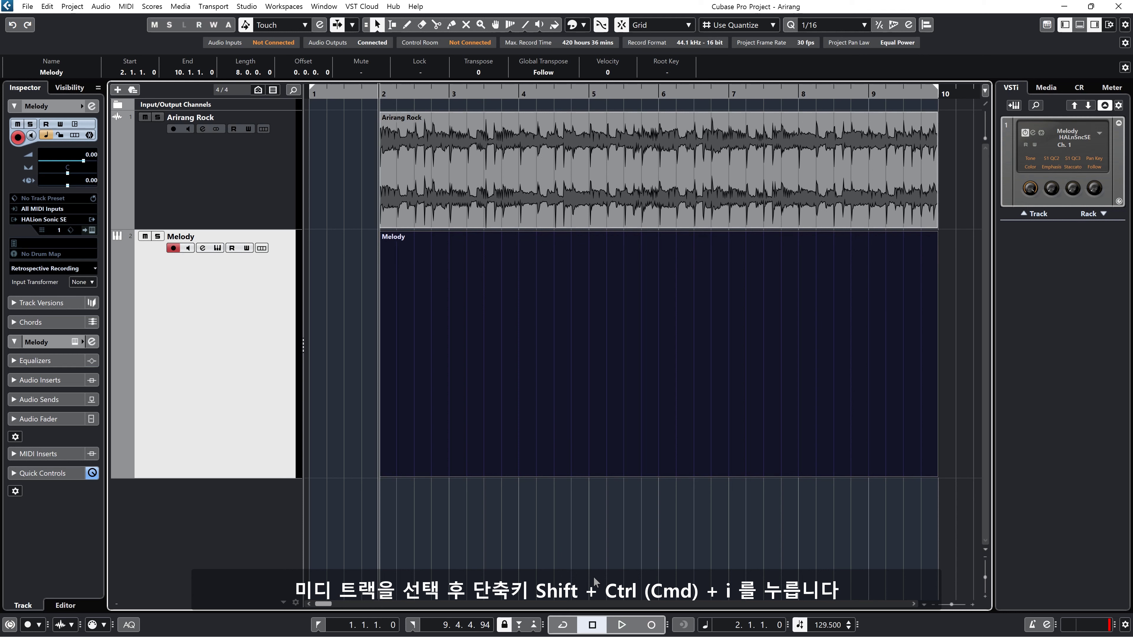
key("ctrl+shift+i")
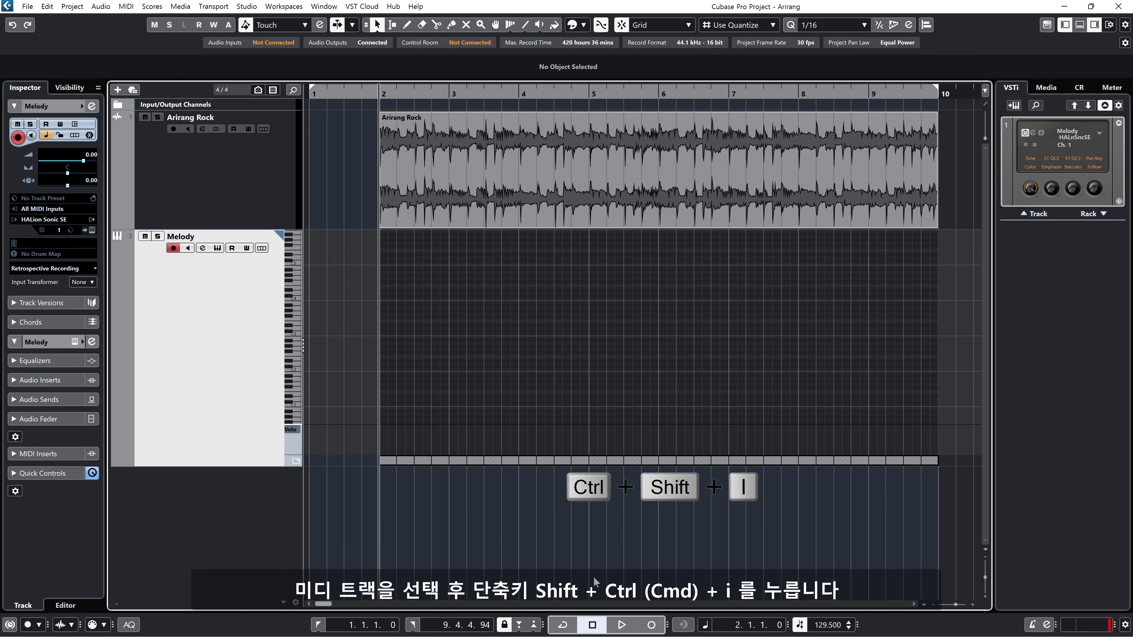
key("ctrl+shift+i")
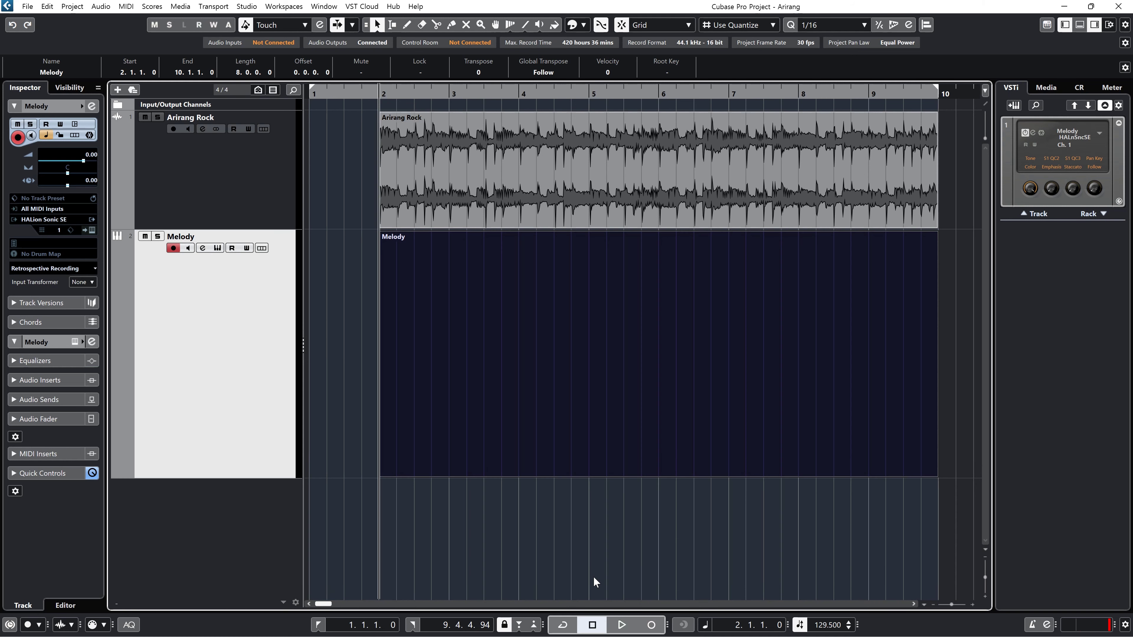
key("ctrl+shift+i")
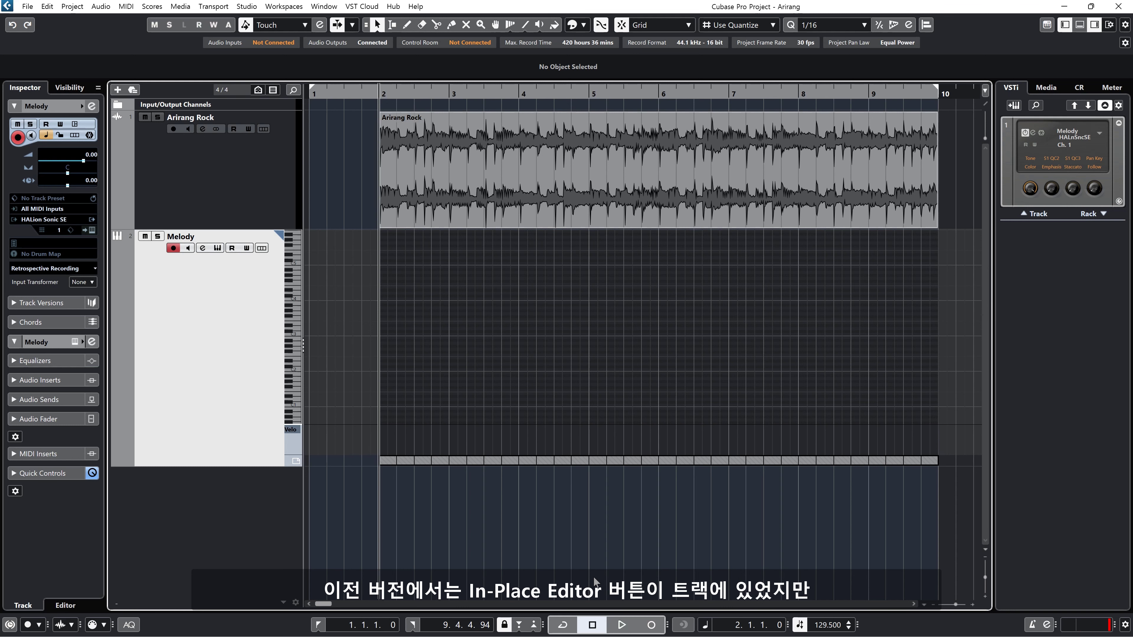
key("ctrl+shift+i")
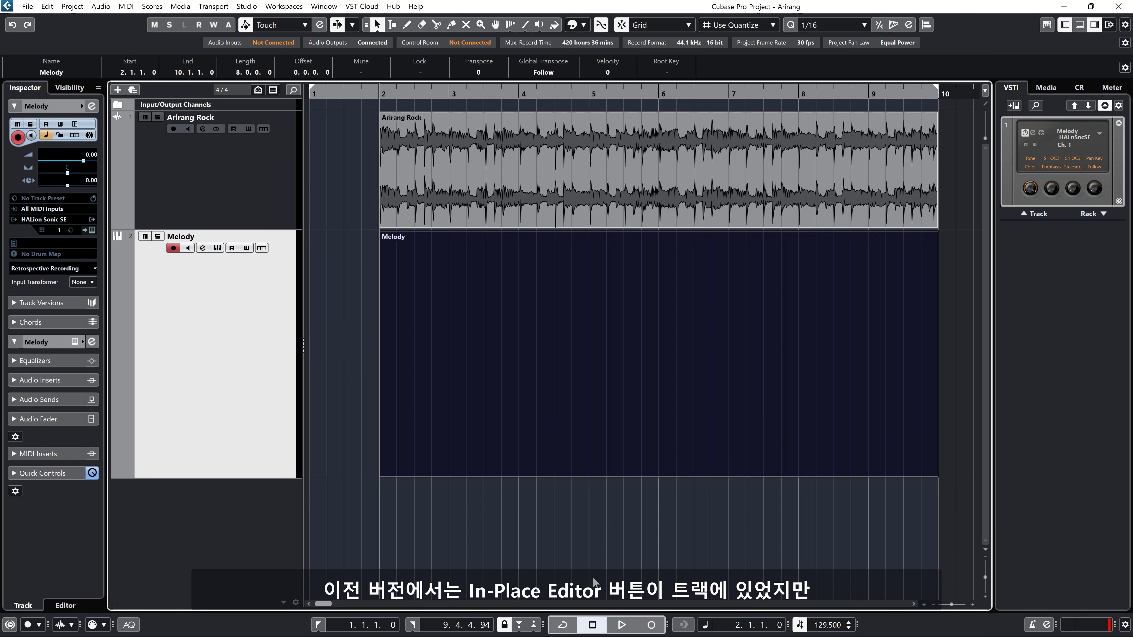
Add the Edit In-Place control to the visible track controls in Track Controls Settings and apply the change
right_click(224, 320)
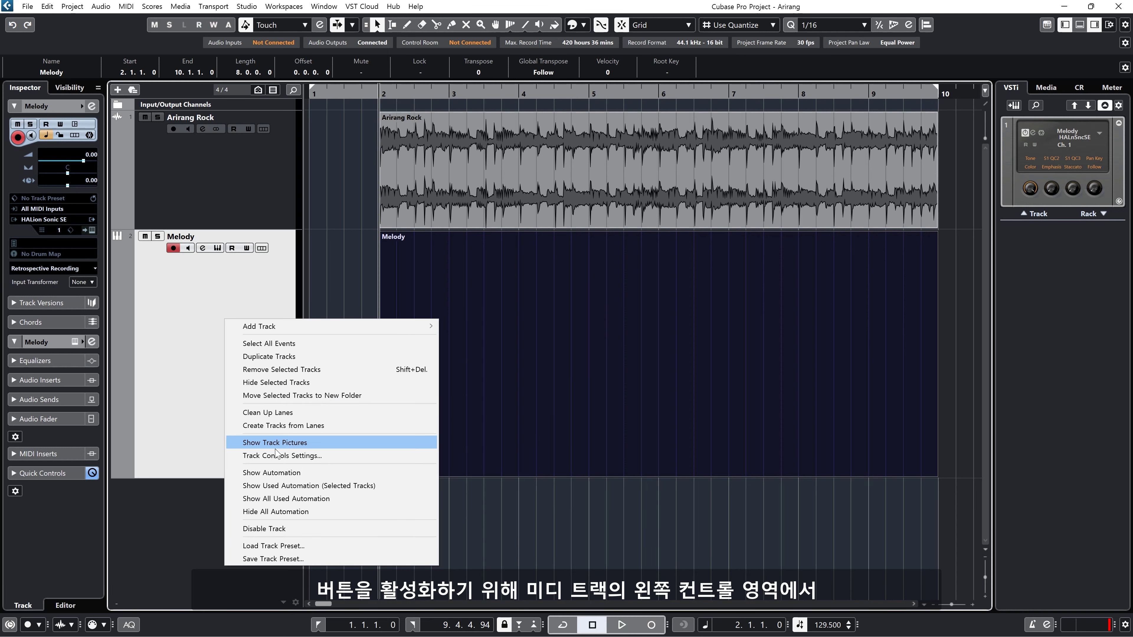
left_click(332, 458)
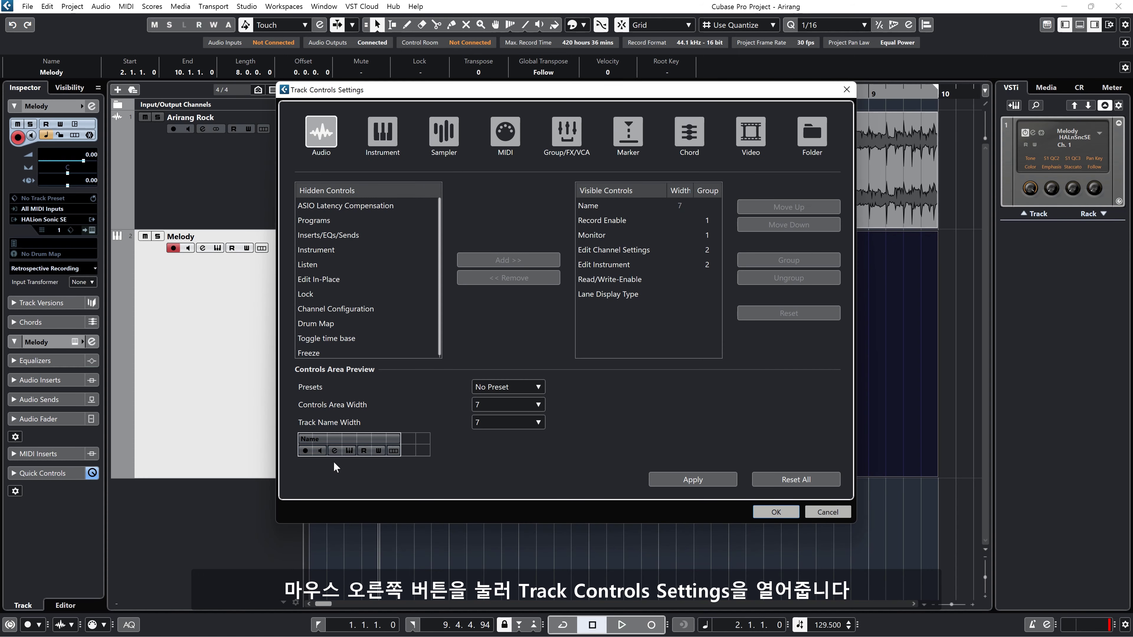
left_click(328, 281)
left_click(509, 261)
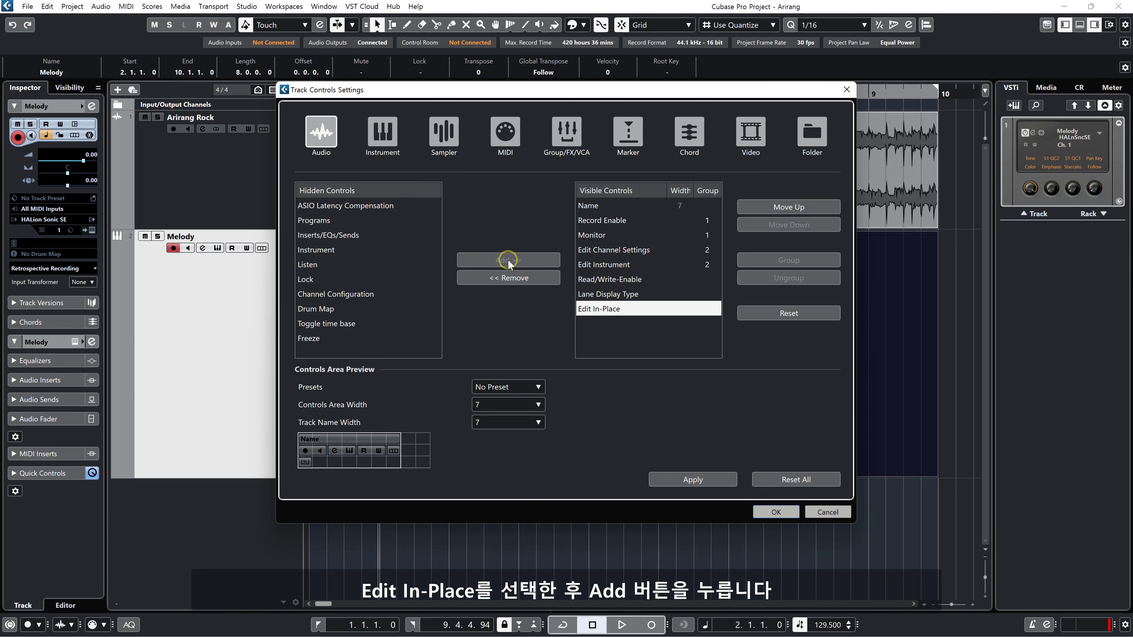
left_click(692, 480)
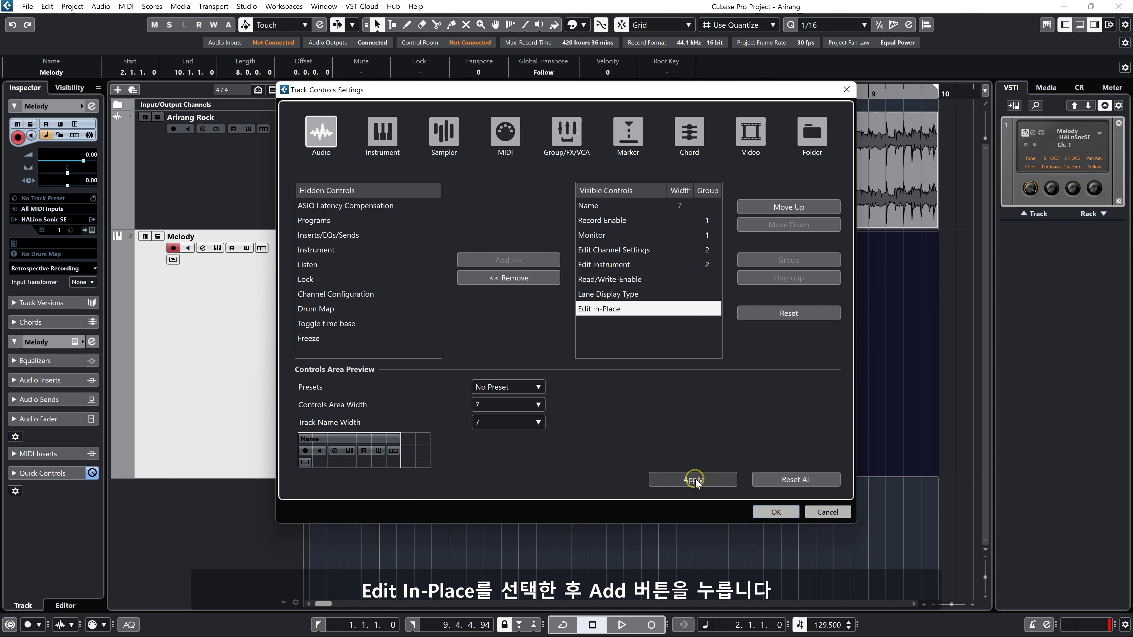
left_click(779, 512)
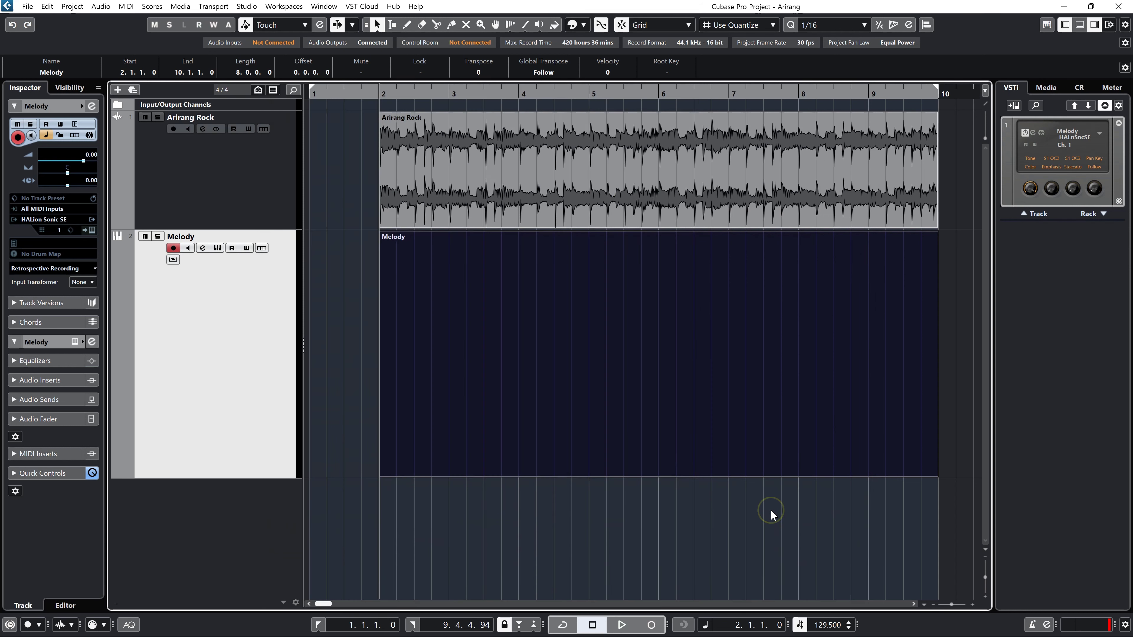
Show the Melody track's In-Place Editor using the added Edit In-Place control and play the song from bar 2
left_click(173, 259)
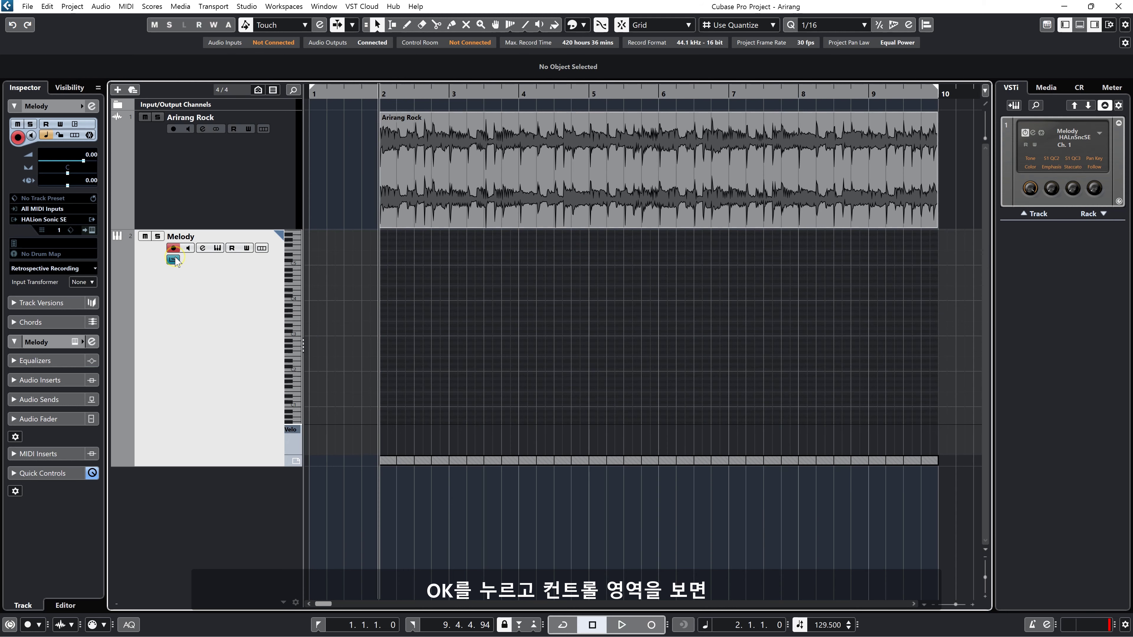
left_click(173, 260)
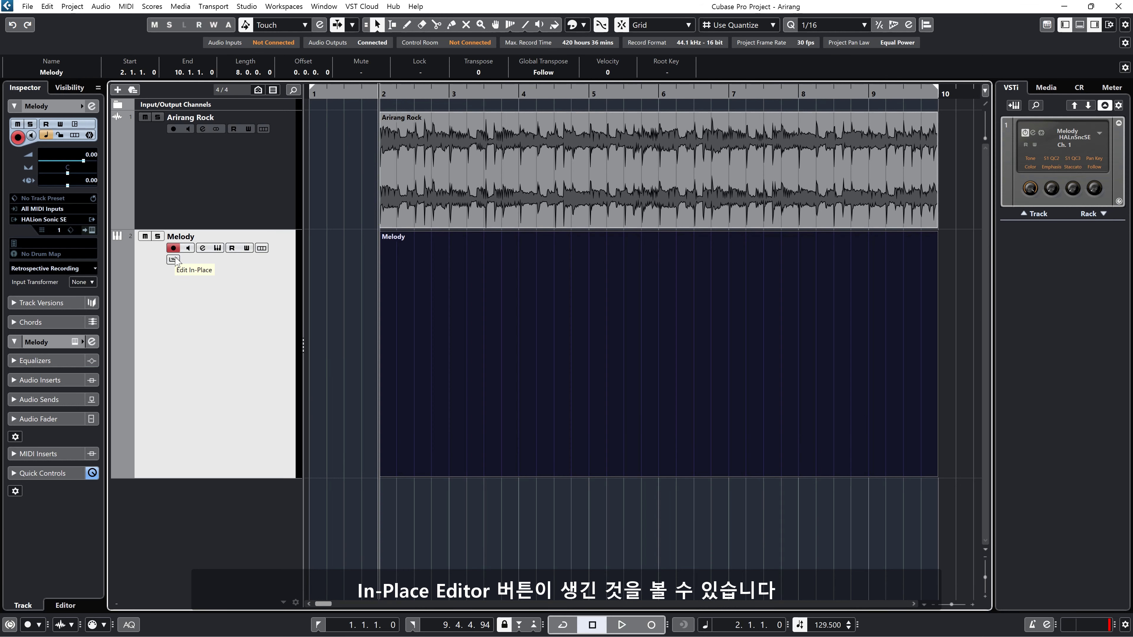
left_click(173, 259)
left_click(173, 260)
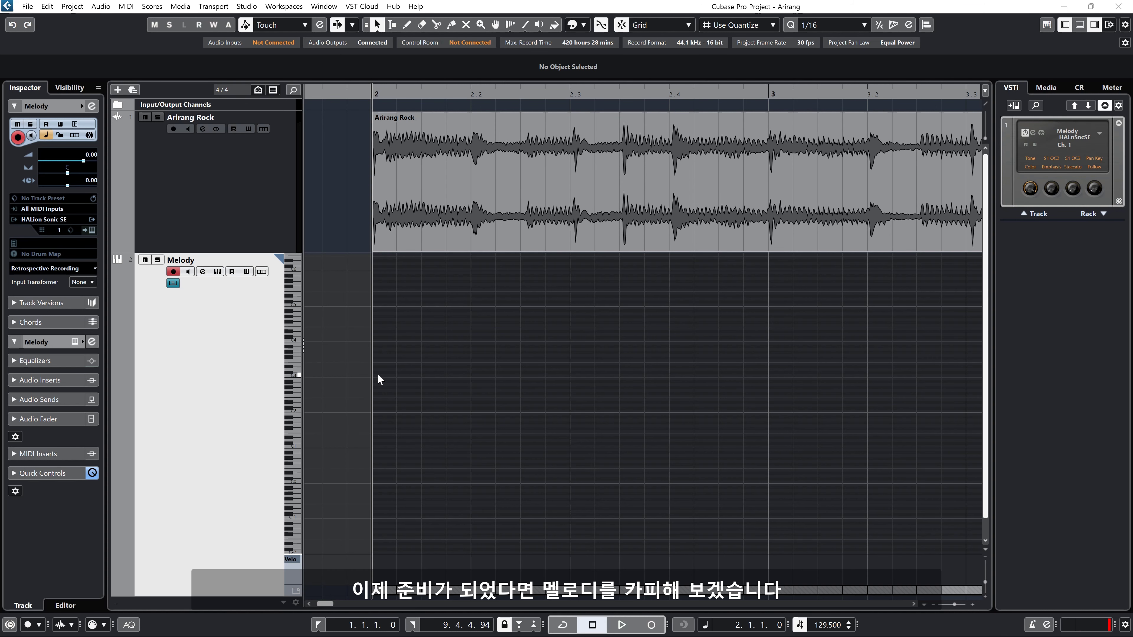
key("space")
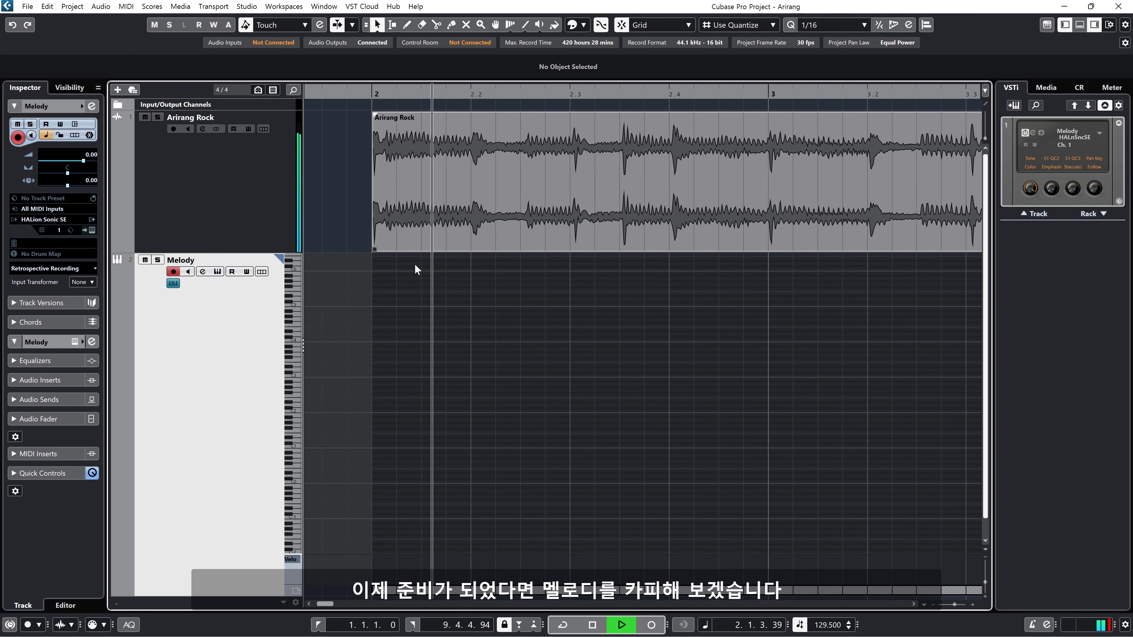
Audition piano keys against short playbacks from bar 2 to find the melody's first pitch, enlarging the In-Place Editor's keyboard
key("space")
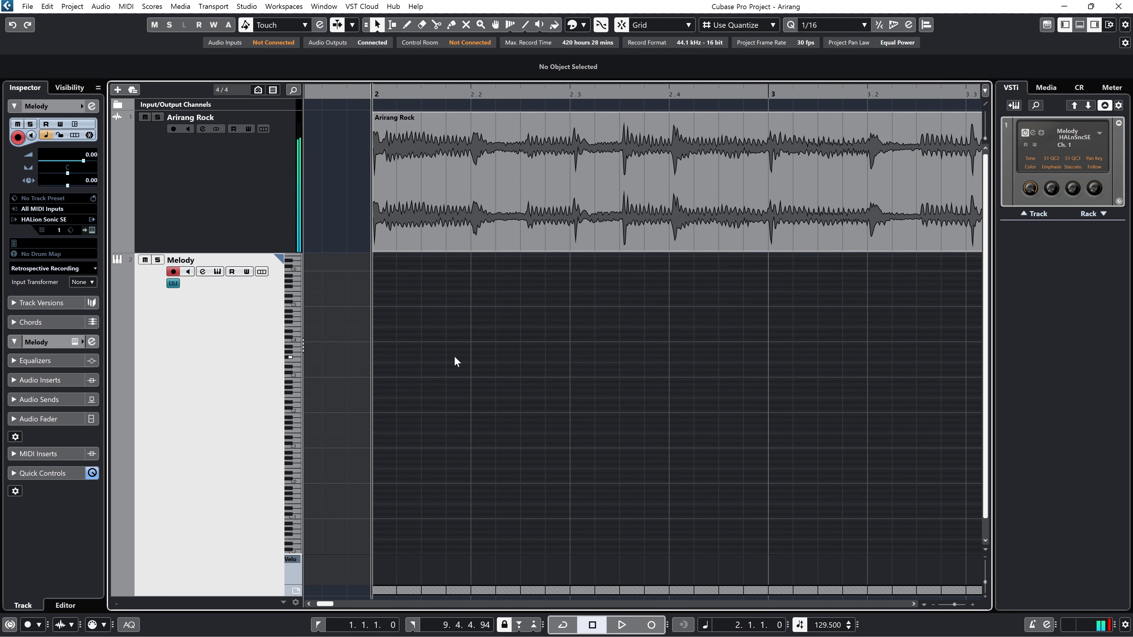
left_click(295, 364)
left_click(295, 363)
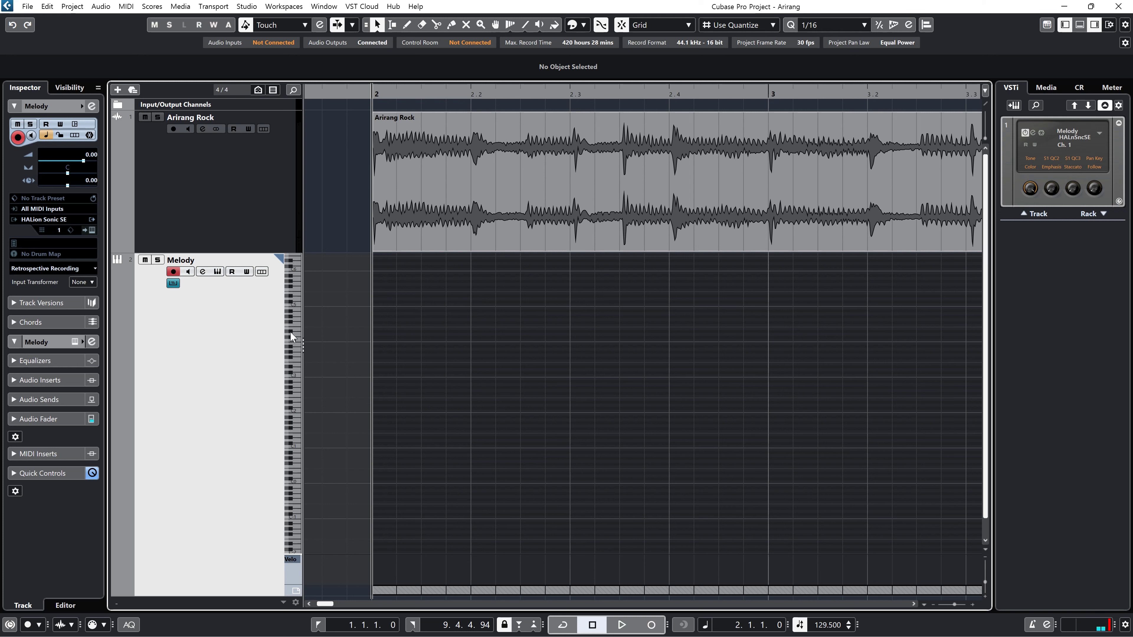
key("space")
key("space")
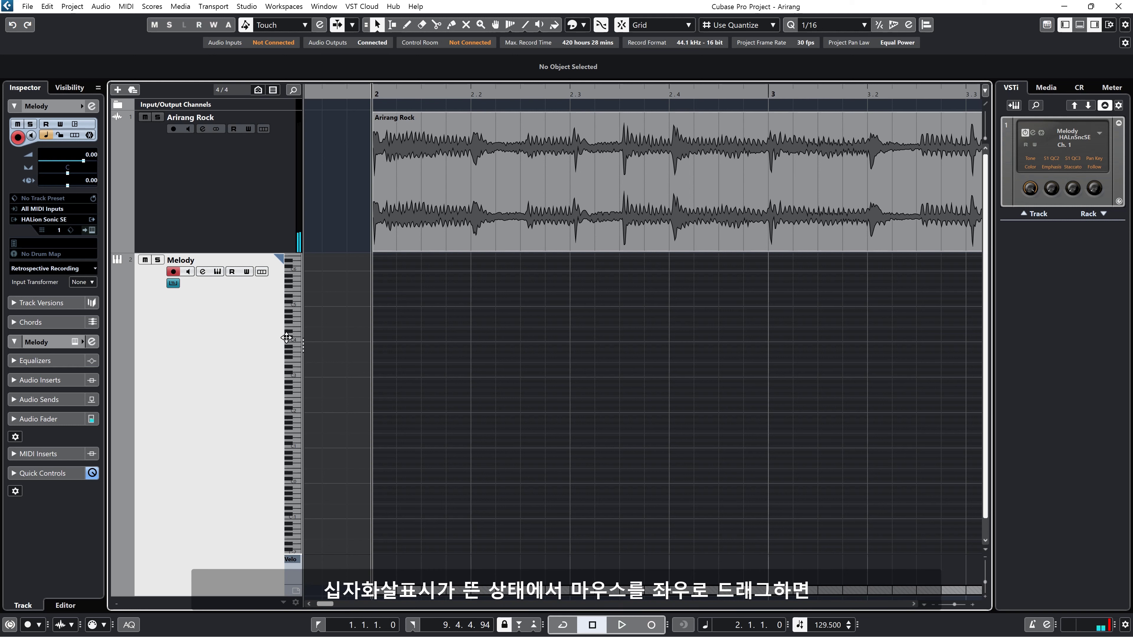
left_click_drag(304, 337, 322, 342)
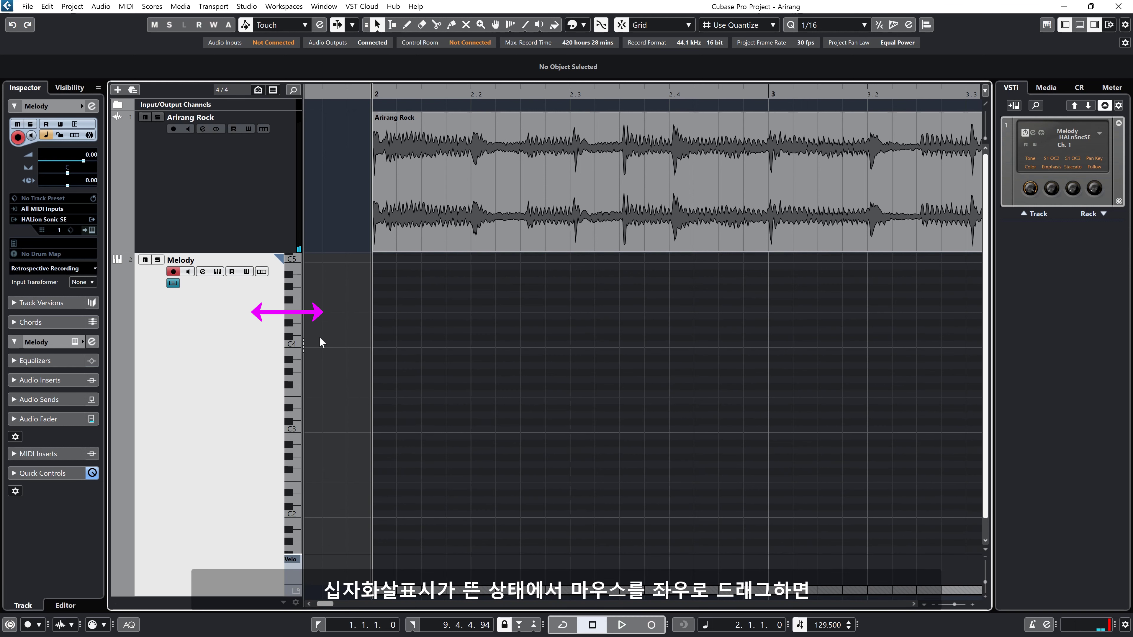
left_click(291, 325)
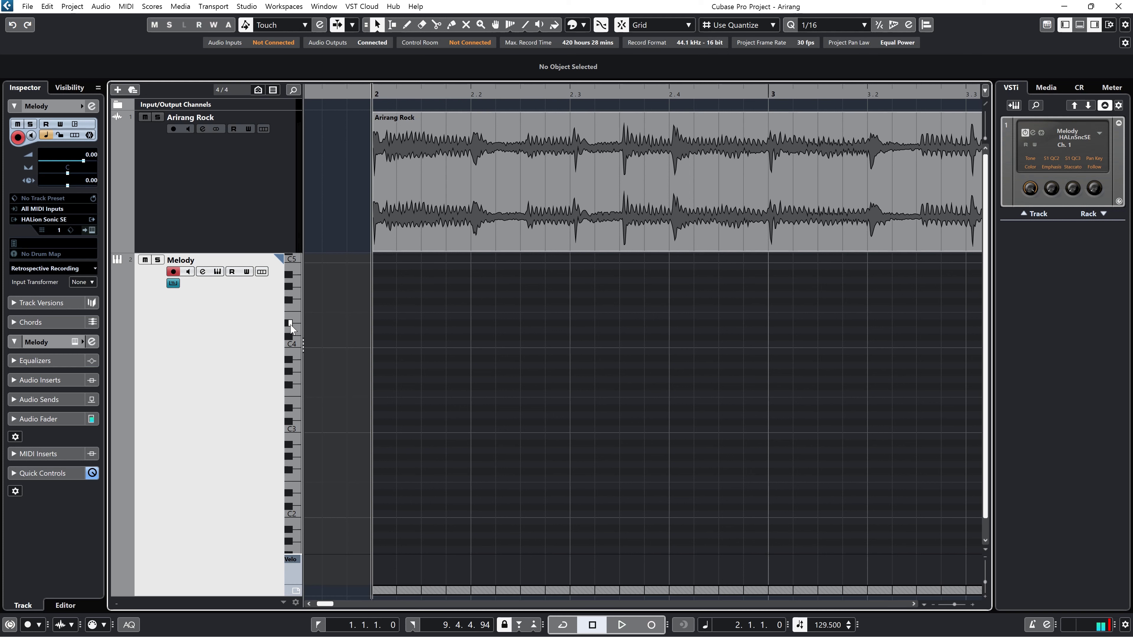
Draw a one-beat D#4 note at the start of bar 2 and play from there to judge its length
key("8")
left_click(377, 323)
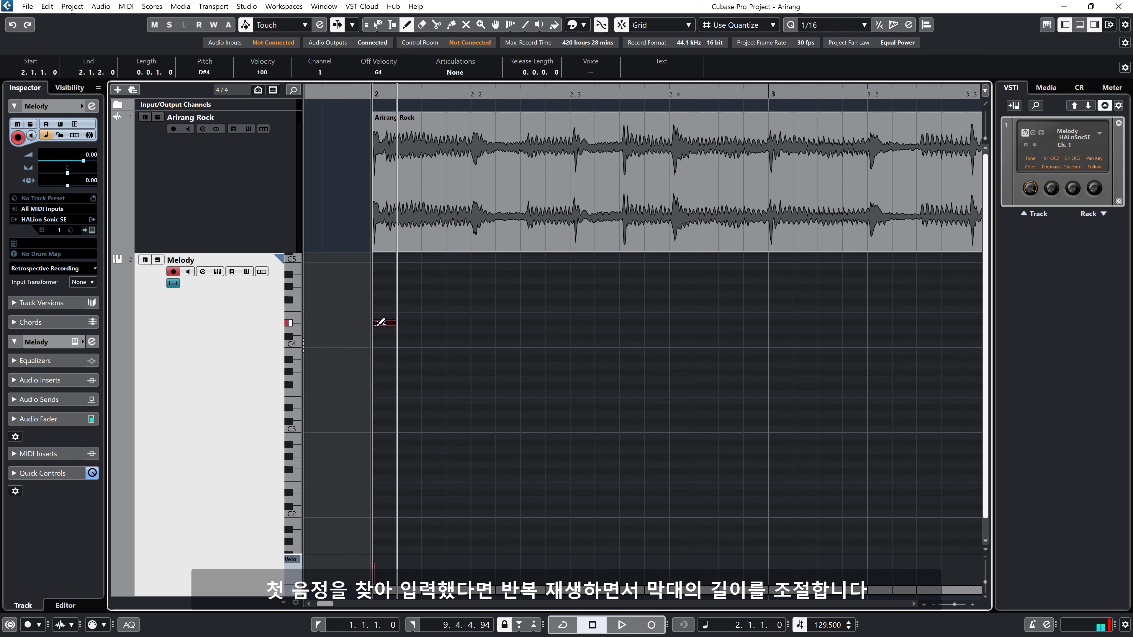
left_click_drag(379, 322, 471, 322)
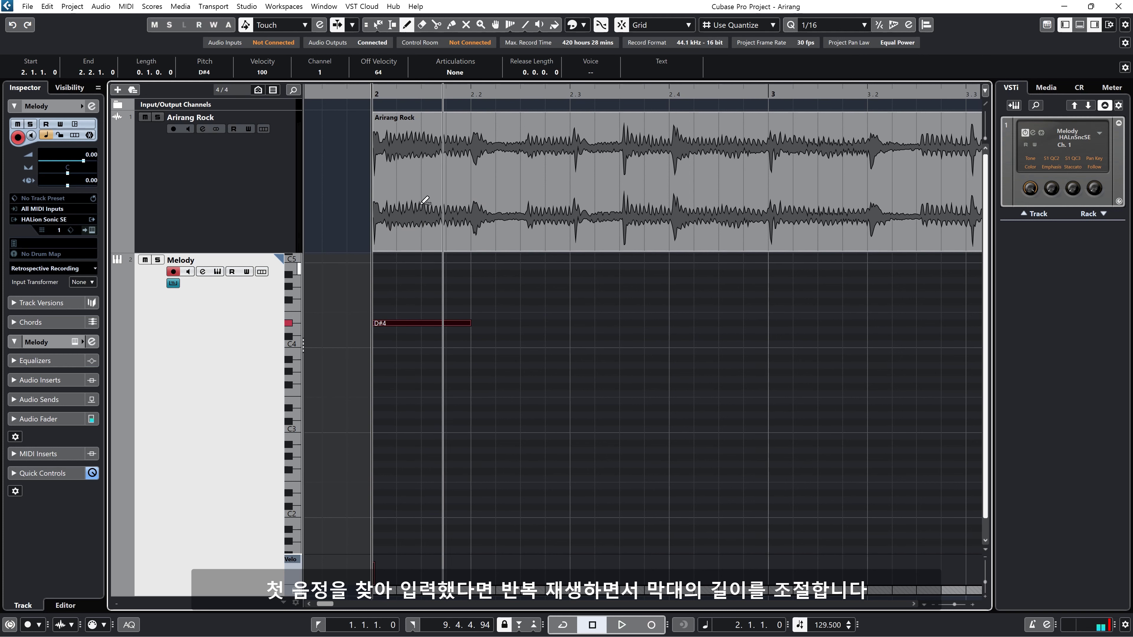
key("space")
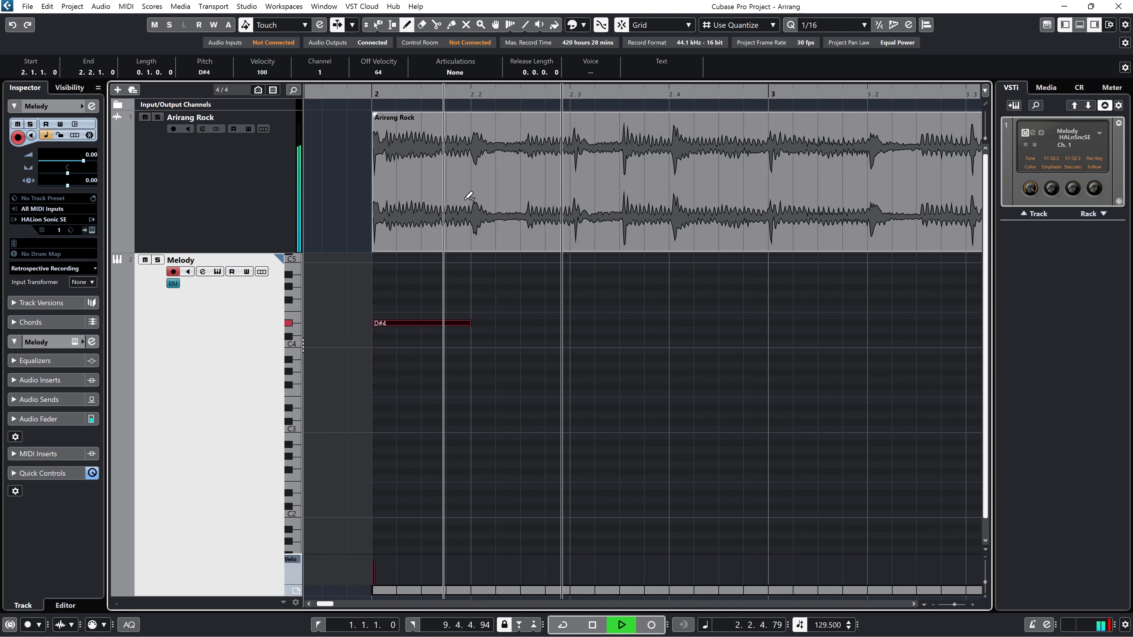
key("space")
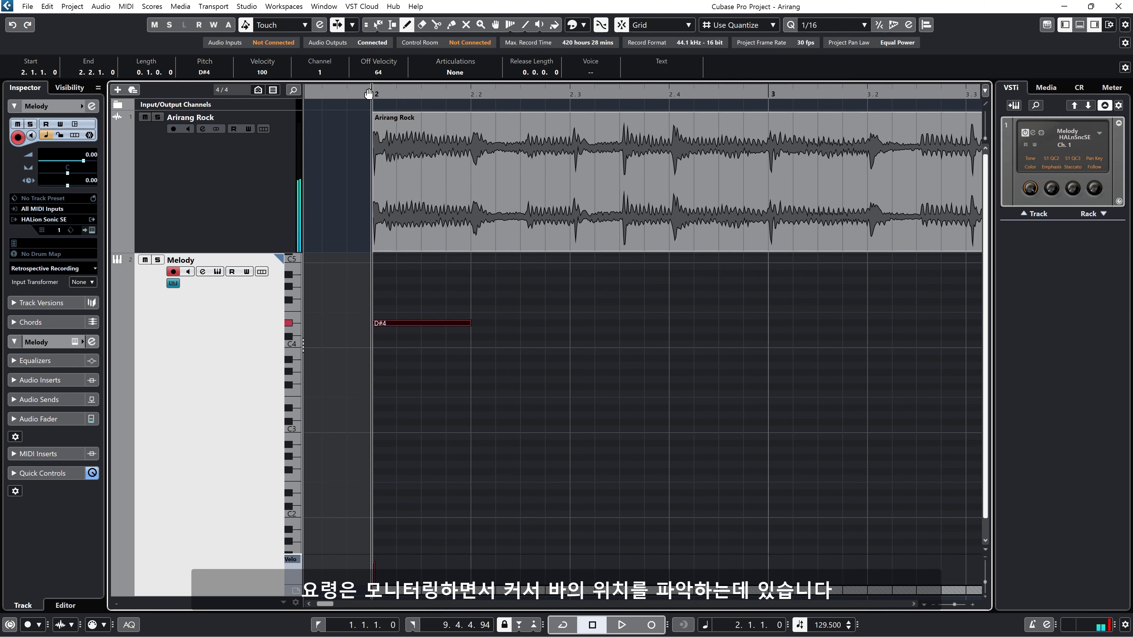
key("space")
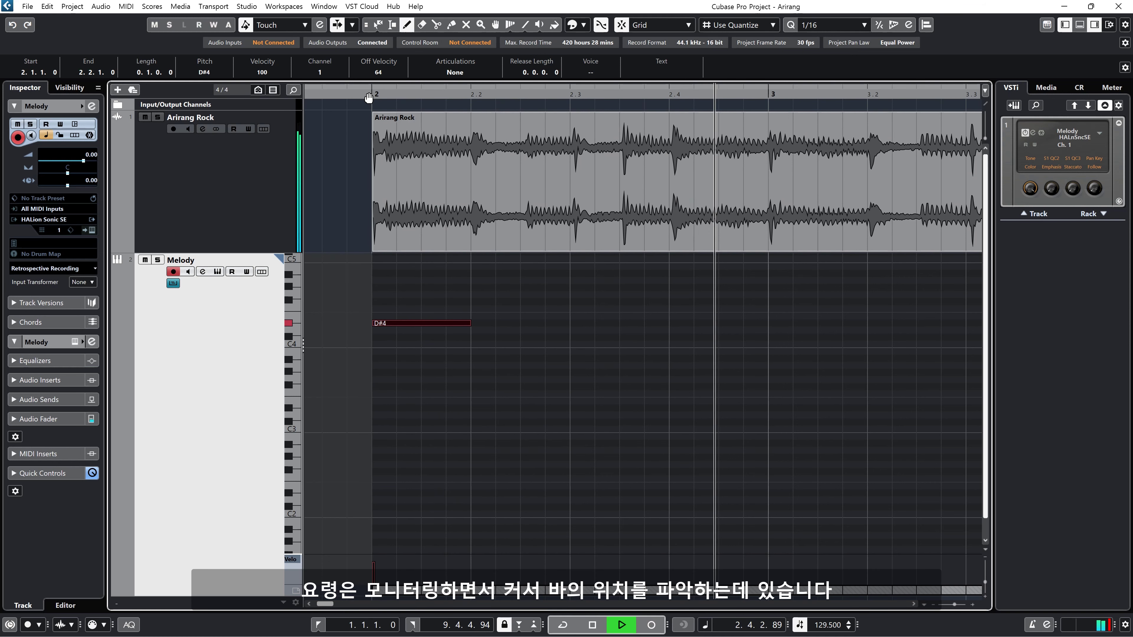
key("space")
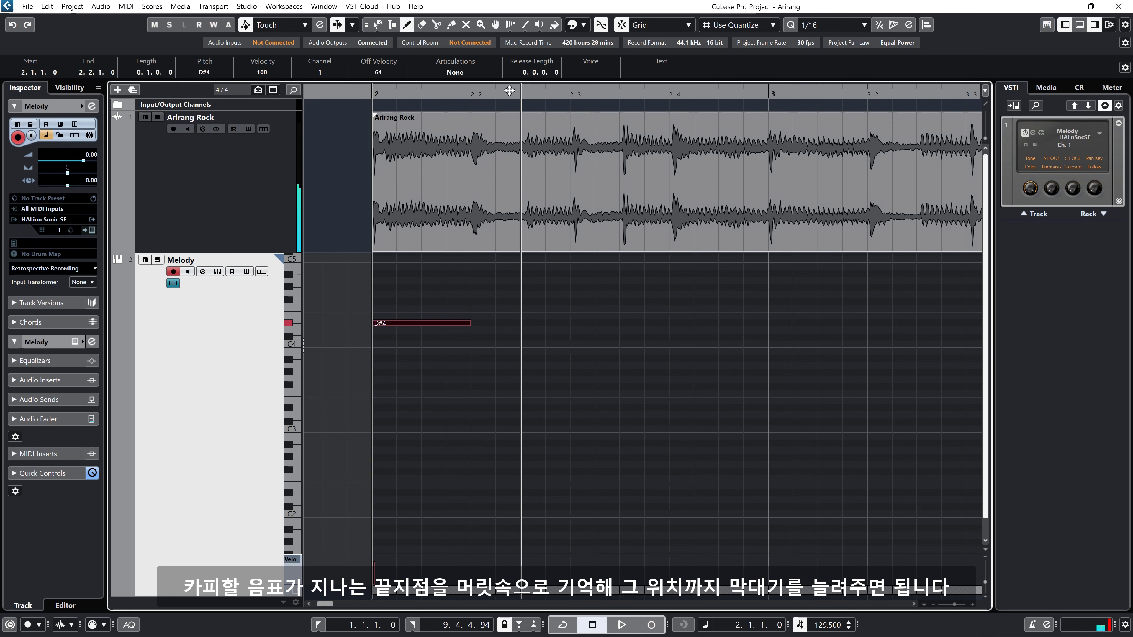
Switch the Object Selection tool to Normal Sizing, extend the D#4 note to beat 2.3 and play it back
left_click(375, 26)
left_click(375, 26)
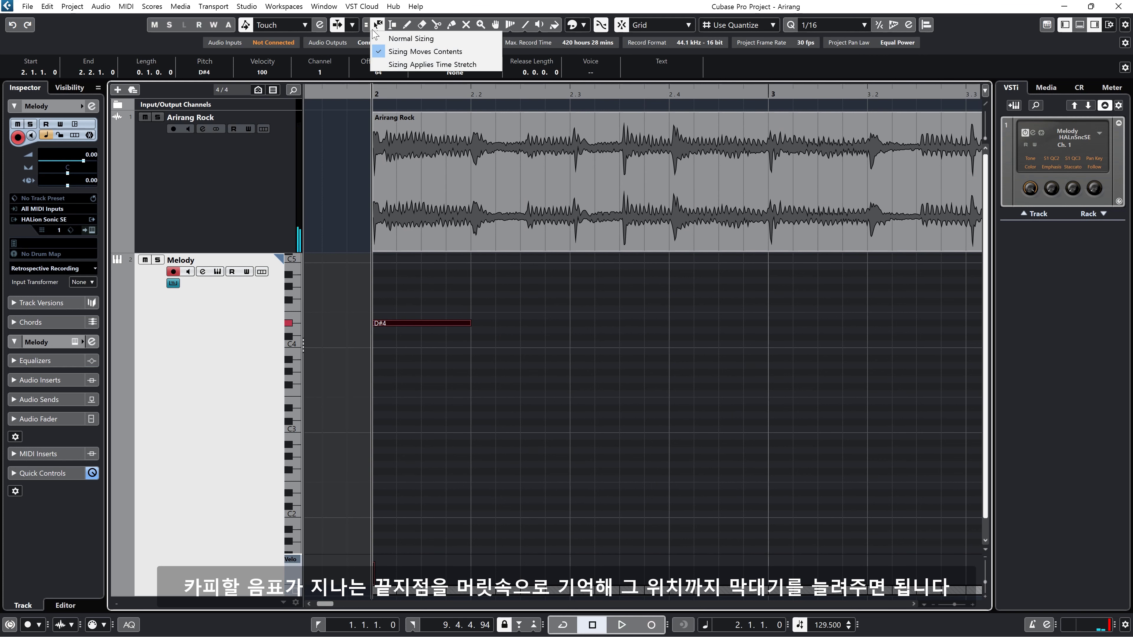
left_click(444, 37)
left_click_drag(471, 322, 550, 337)
key("space")
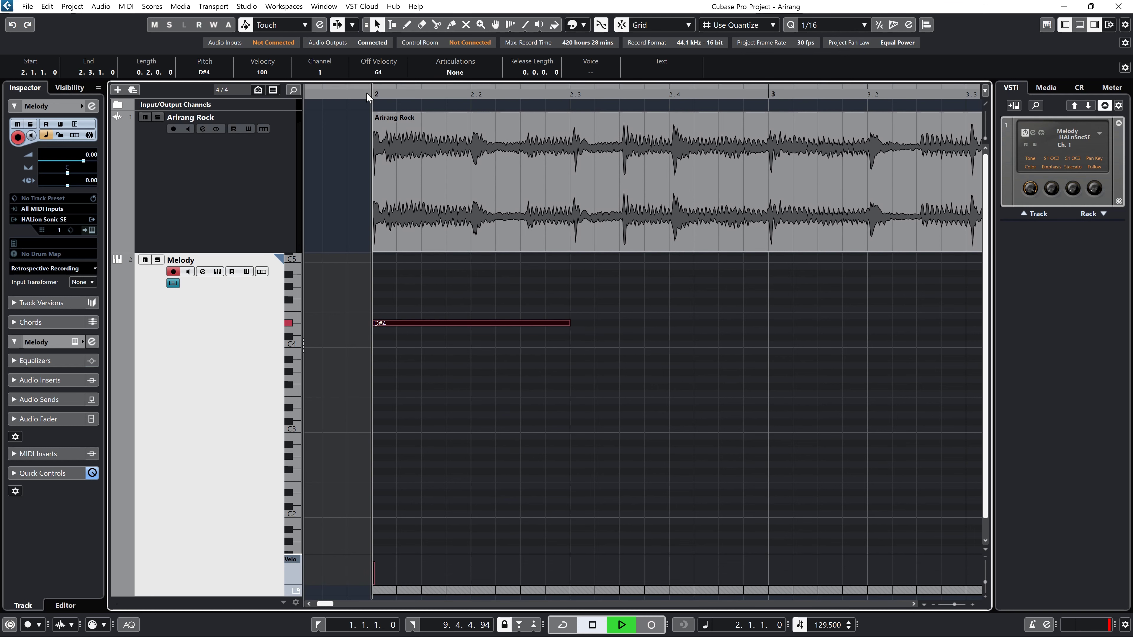
key("space")
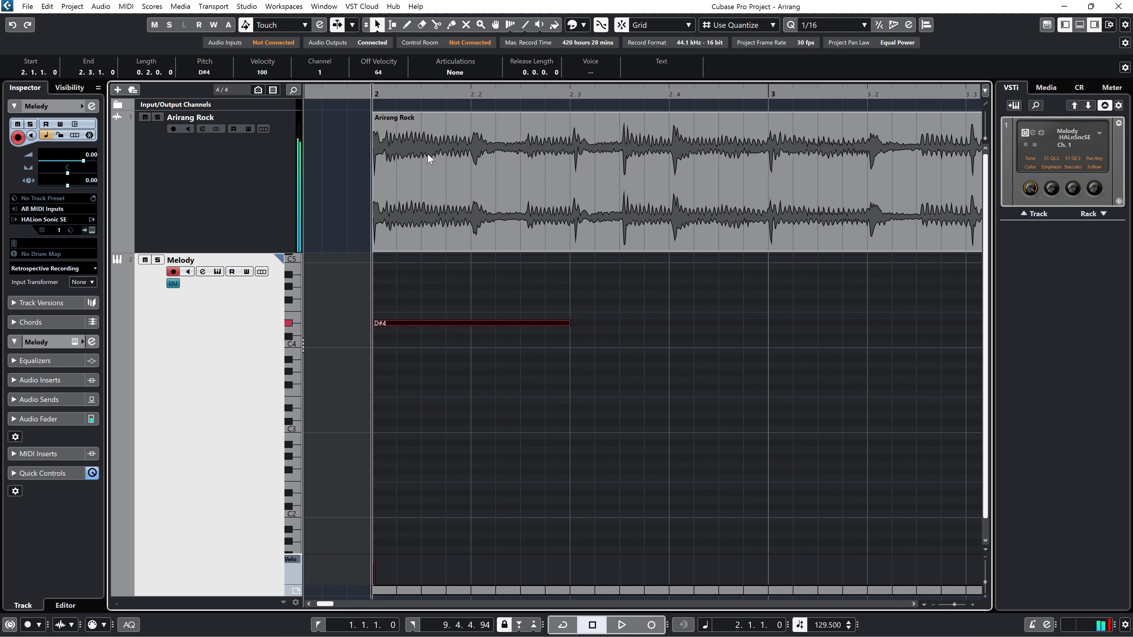
Add eighth-length F4, D#4 and F4 notes from position 2.3.3 up to bar 3, playing the song to check the pitches
left_click_drag(558, 323, 639, 309)
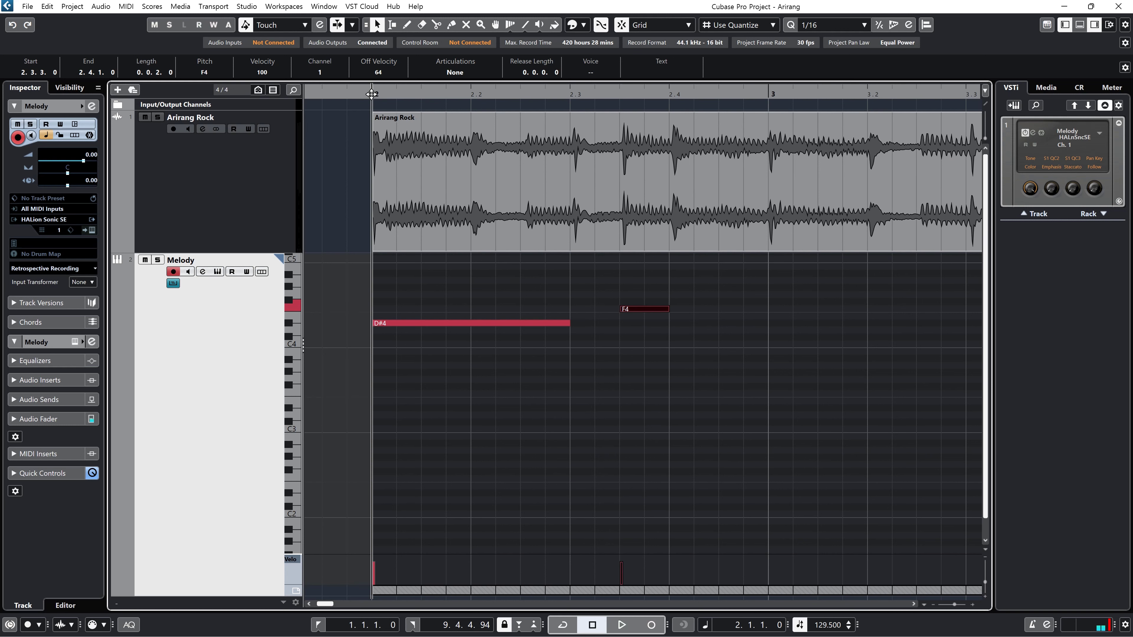
key("space")
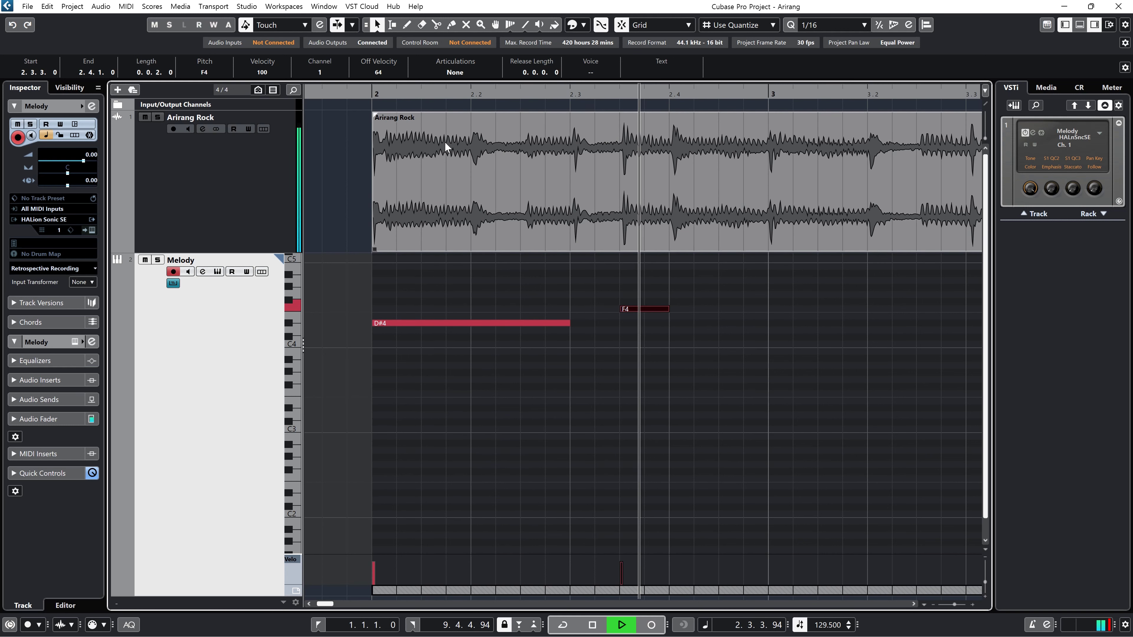
key("space")
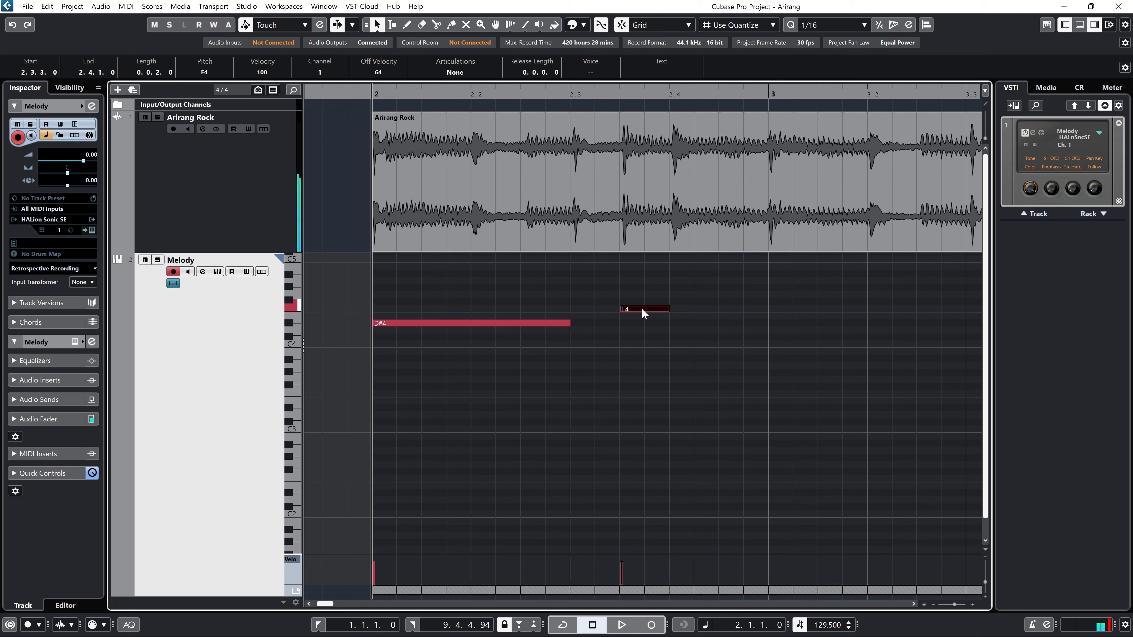
left_click_drag(642, 308, 746, 306)
Extend the first D#4 note to position 2.3.3 and play bar 2 with cycle mode on
left_click_drag(568, 321, 620, 322)
key("KP_Divide")
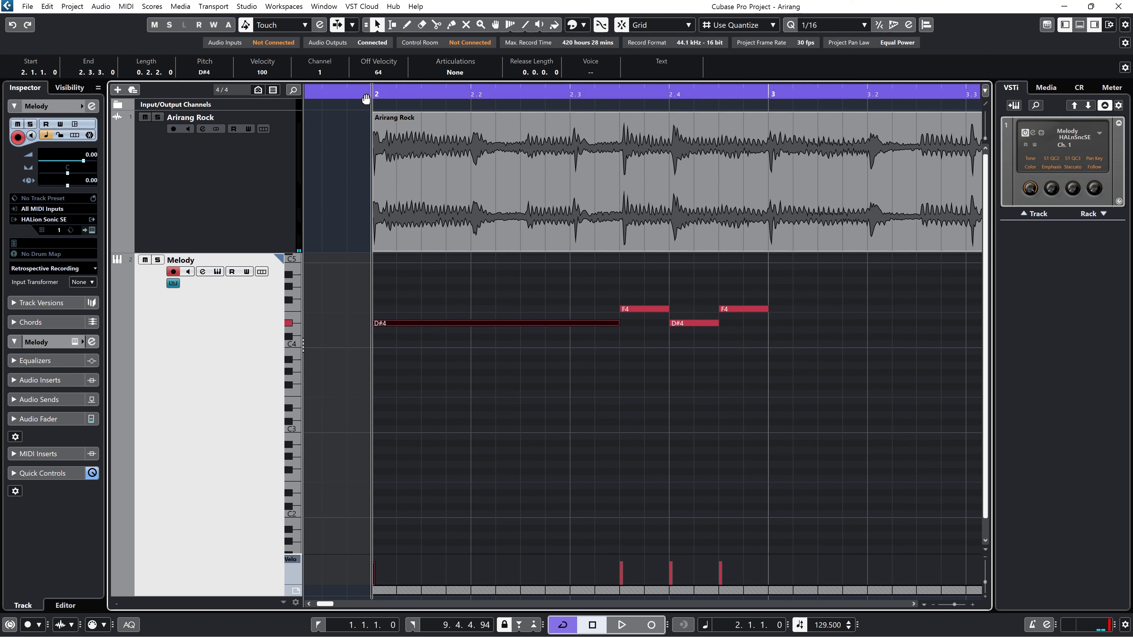
key("space")
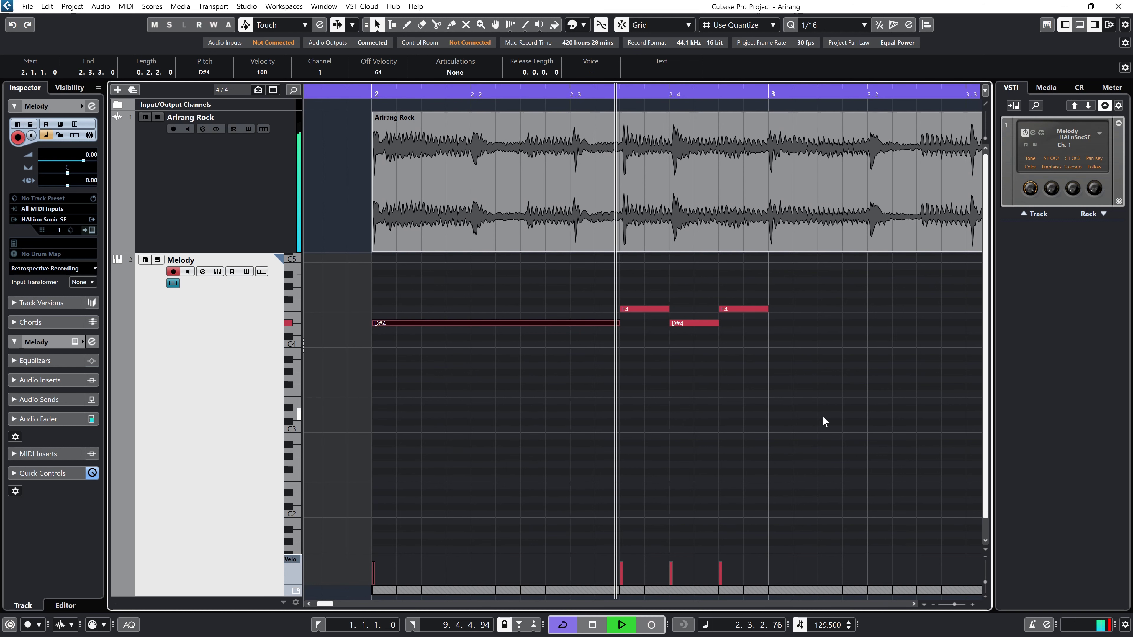
key("space")
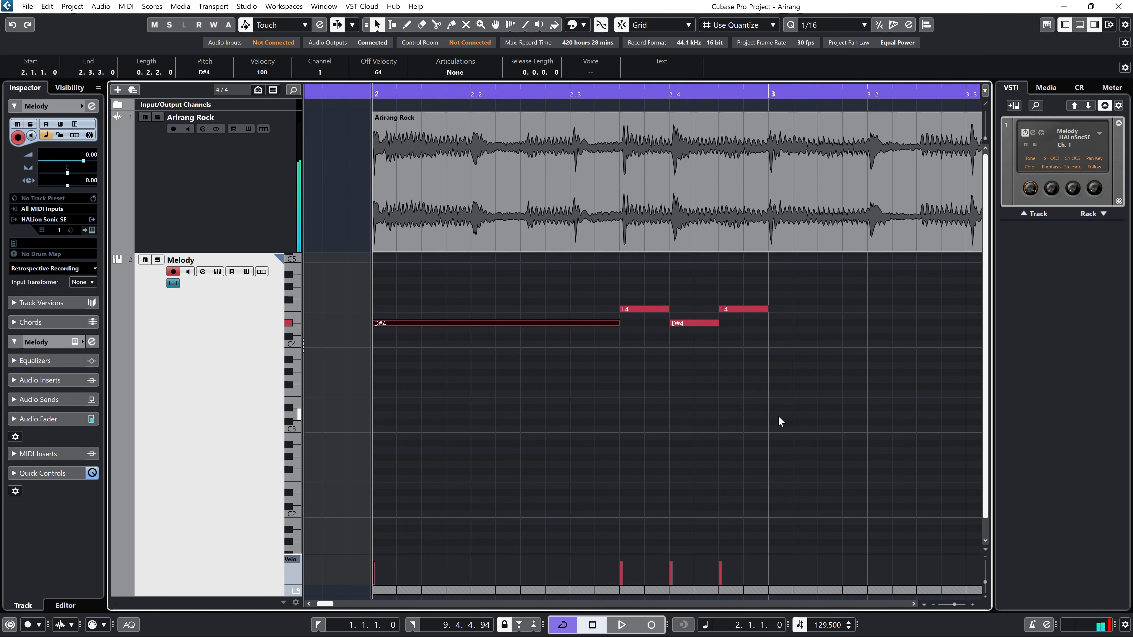
Copy the four melody notes of bar 2 to the start of bar 3 and turn cycle mode off
left_click_drag(331, 605, 326, 606)
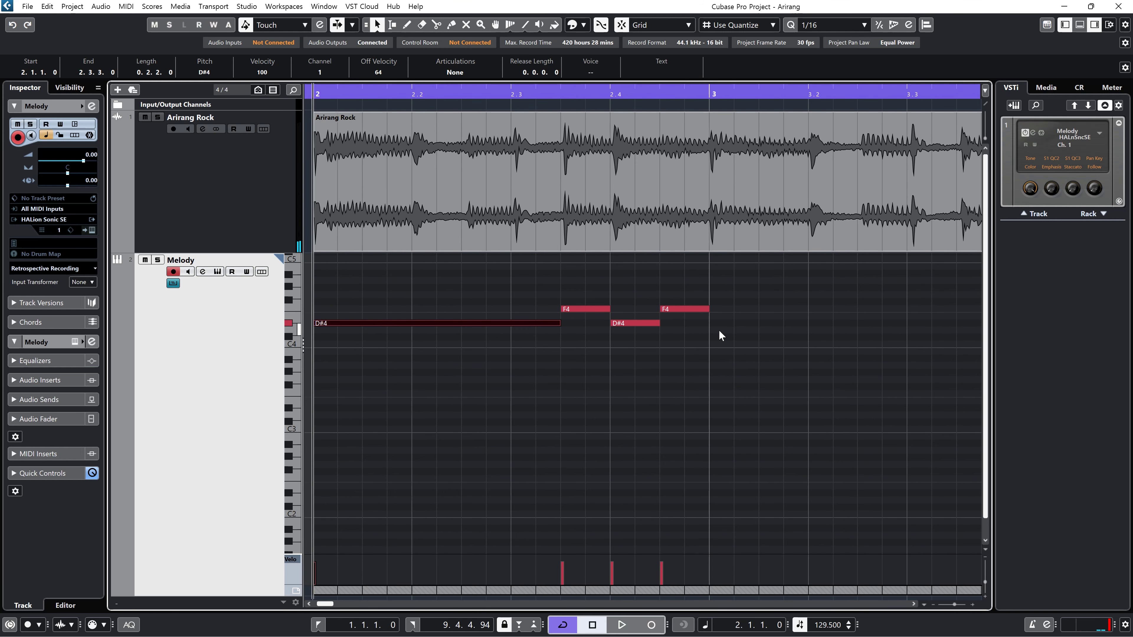
left_click(623, 313)
left_click_drag(716, 274, 837, 322)
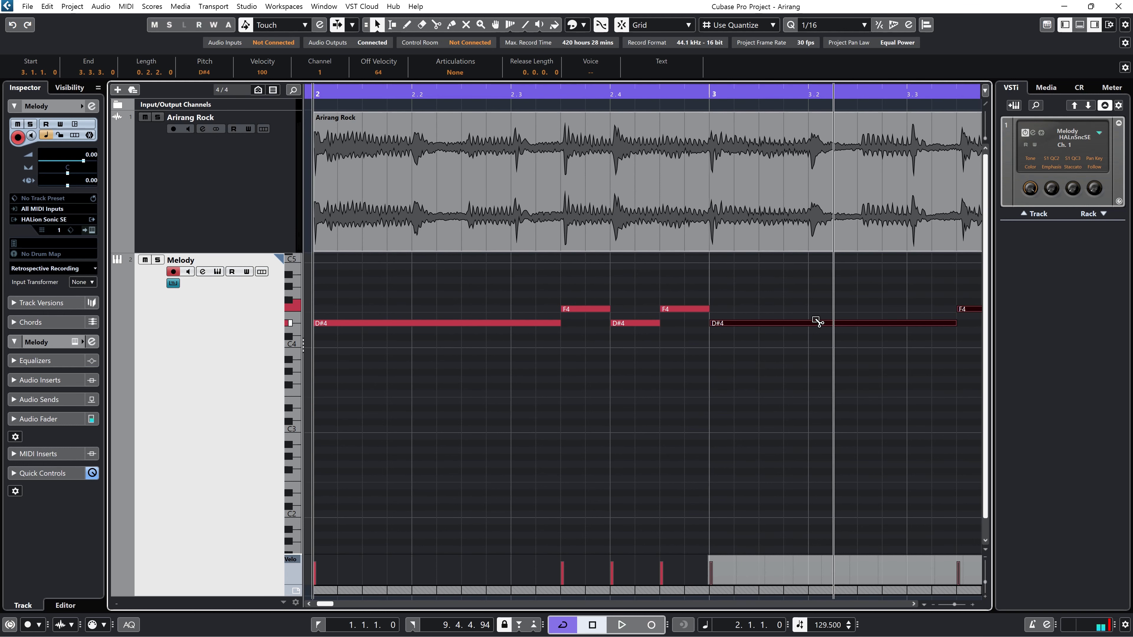
left_click(581, 91)
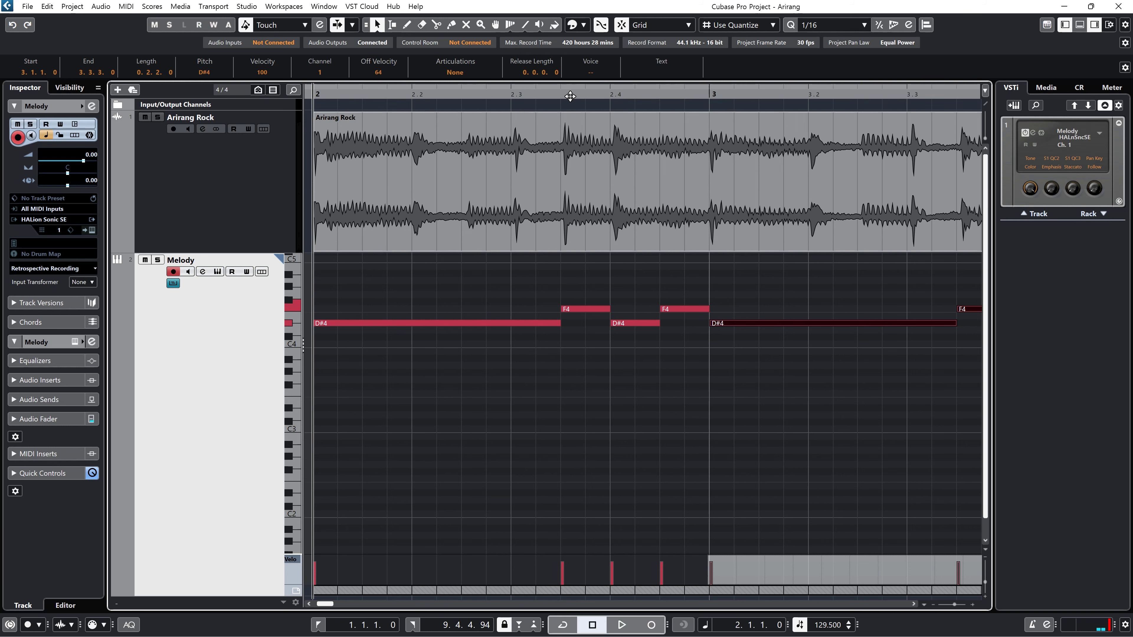
left_click_drag(571, 97, 682, 99)
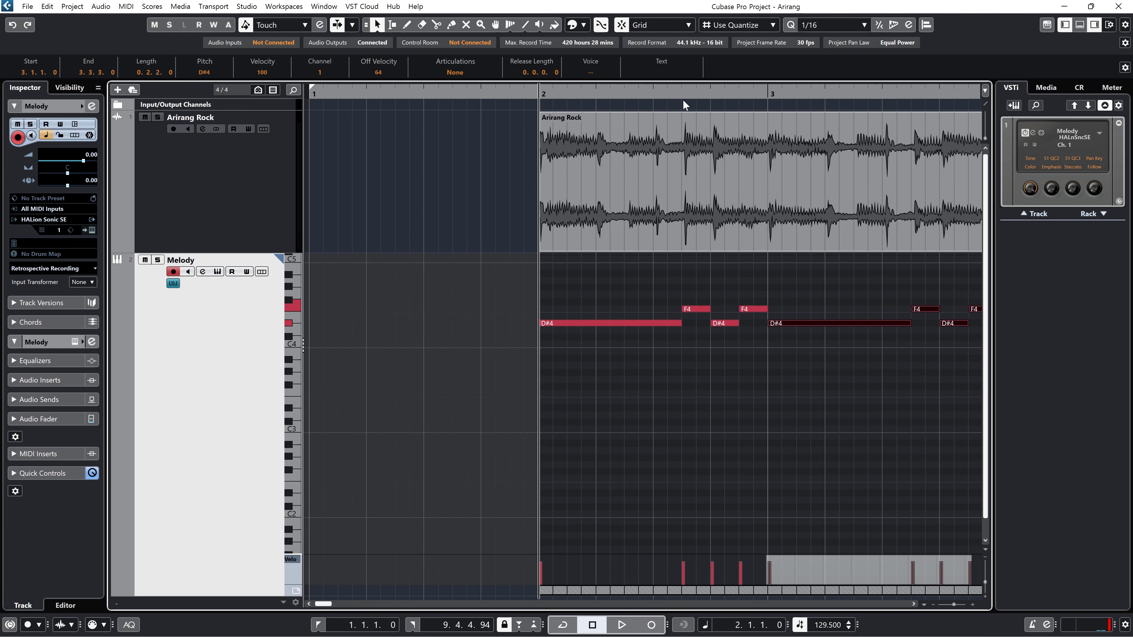
Raise the long first note of bar 3 to G#4, playing the song before and after to compare
key("space")
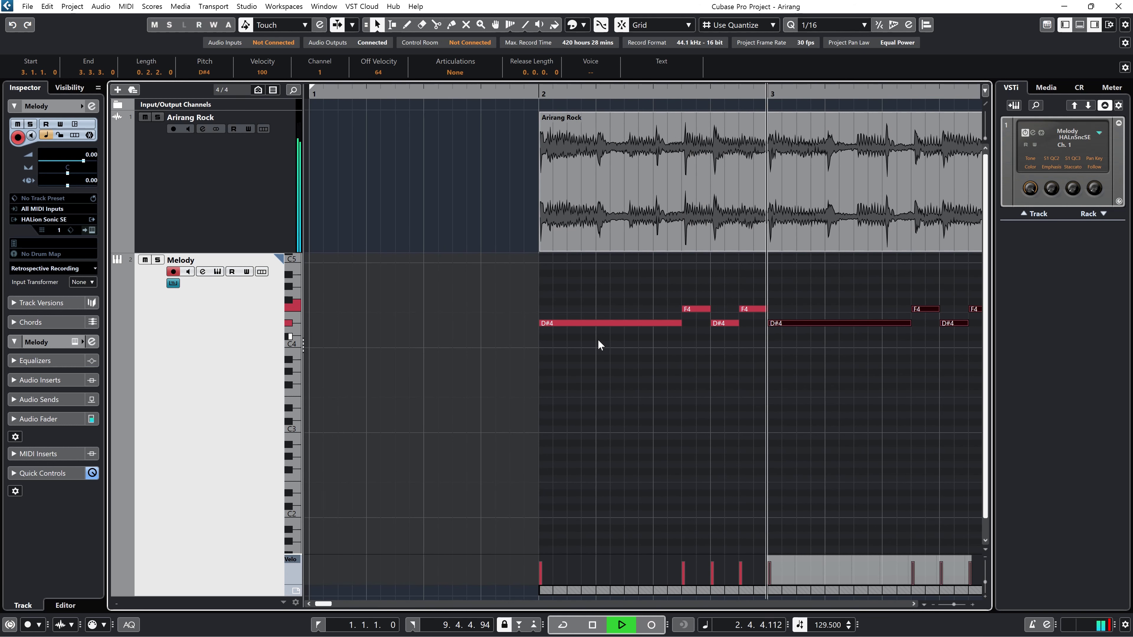
key("space")
left_click(814, 329)
left_click_drag(836, 329, 834, 286)
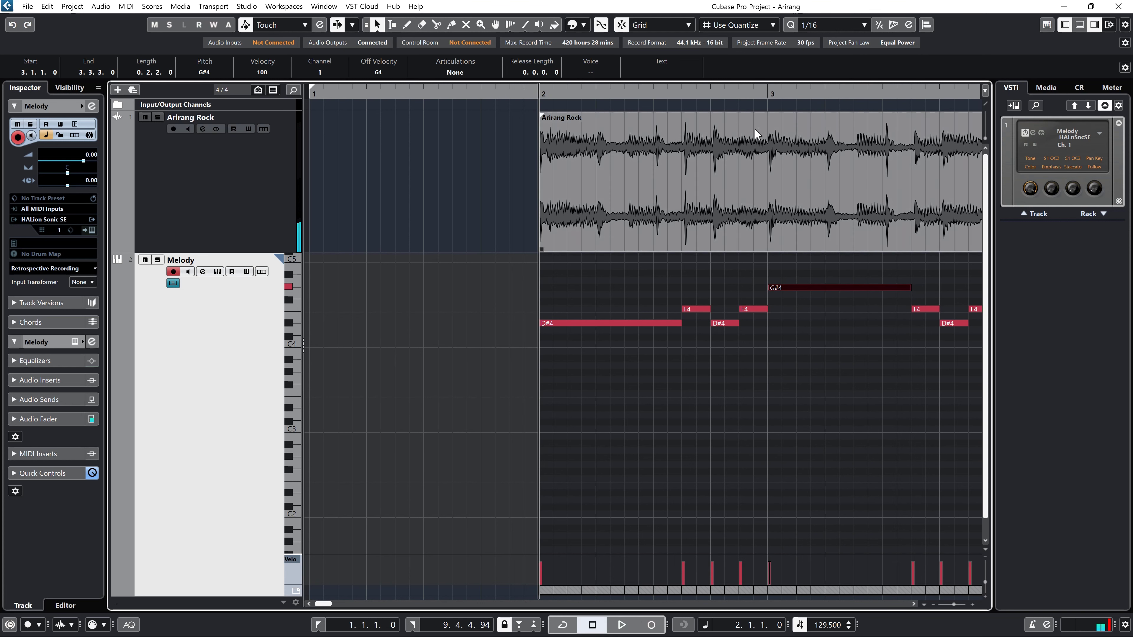
left_click(750, 94)
key("space")
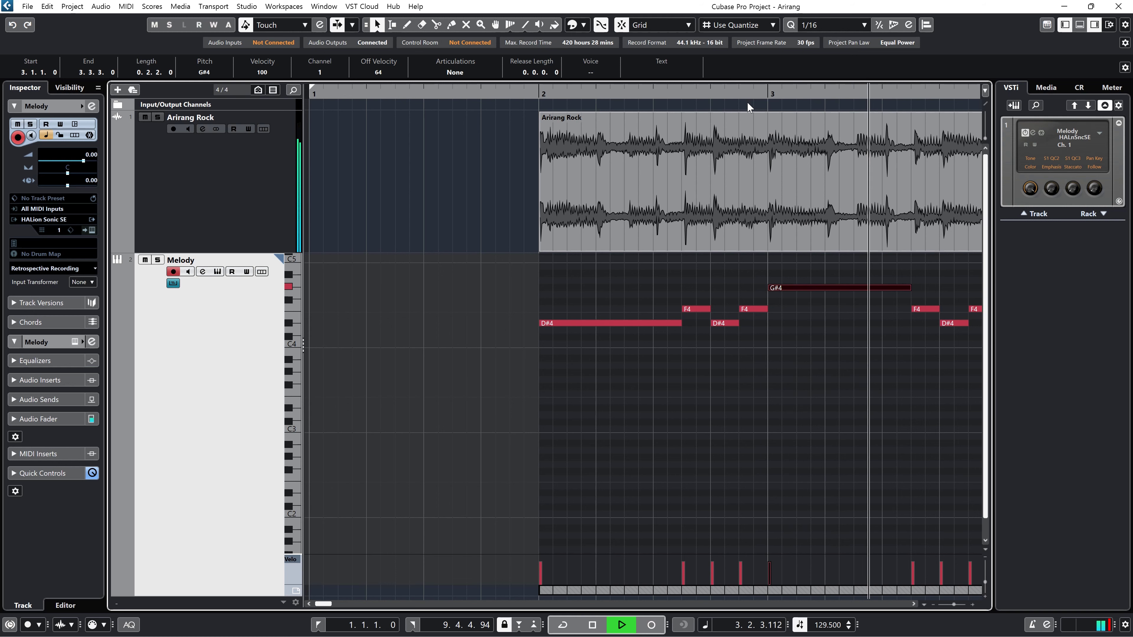
key("space")
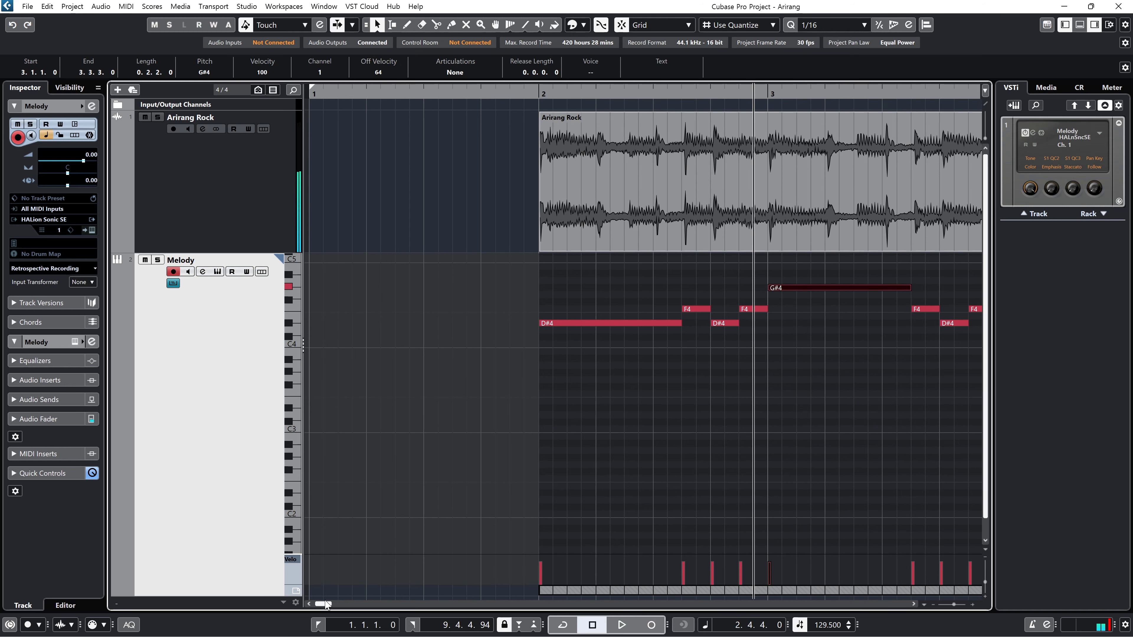
Change the last three notes of bar 3 to A#4, G#4 and A#4, listening to the passage first
left_click_drag(325, 605, 335, 605)
key("space")
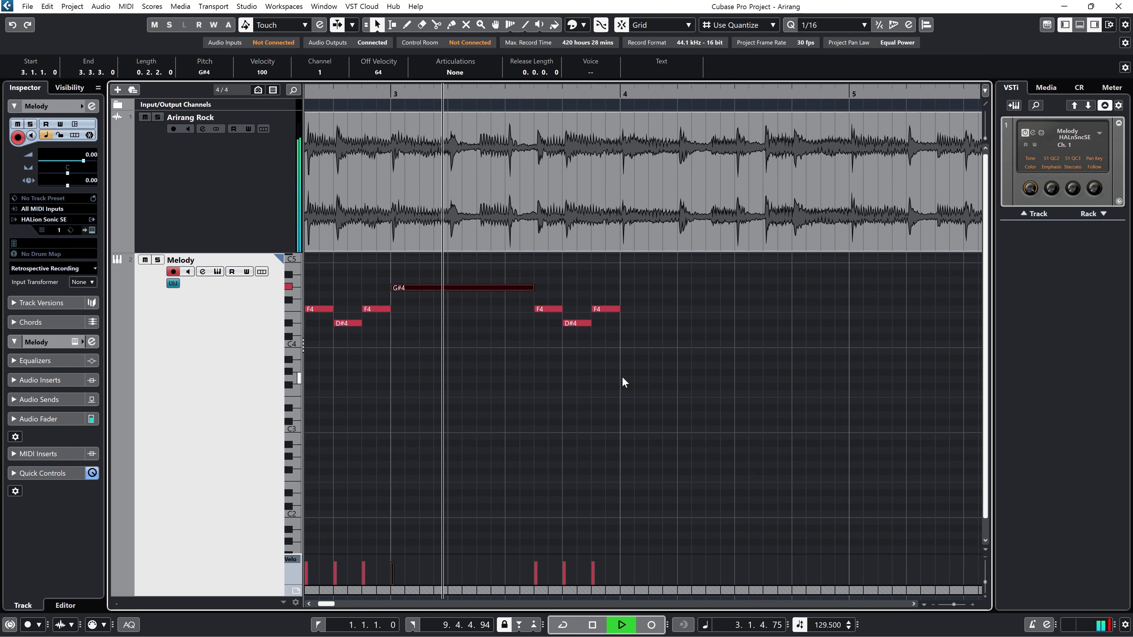
key("space")
left_click(550, 308)
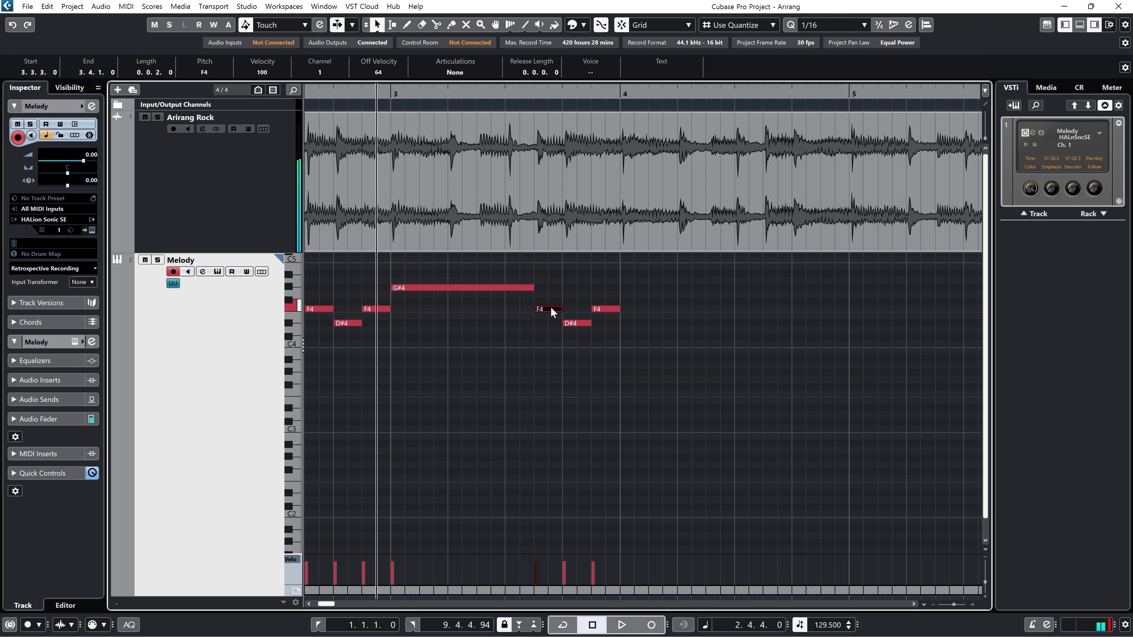
left_click_drag(551, 307, 552, 274)
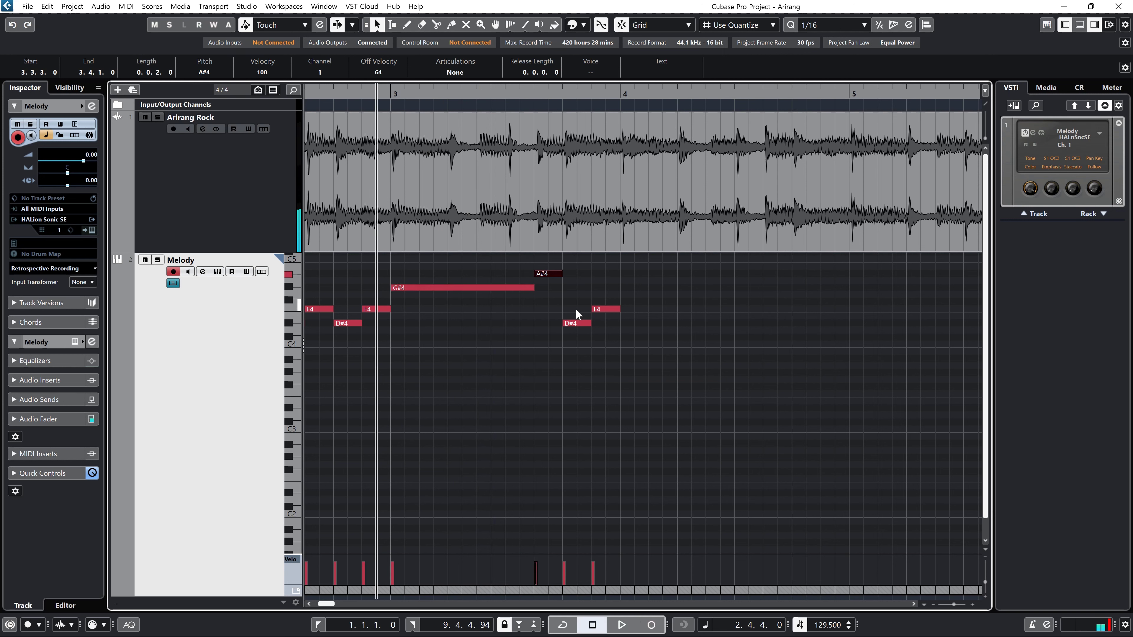
left_click_drag(577, 320, 607, 274)
left_click(608, 308)
Copy the four notes of bar 3 to bar 4 with the first note on C5, playing the song to check them
key("space")
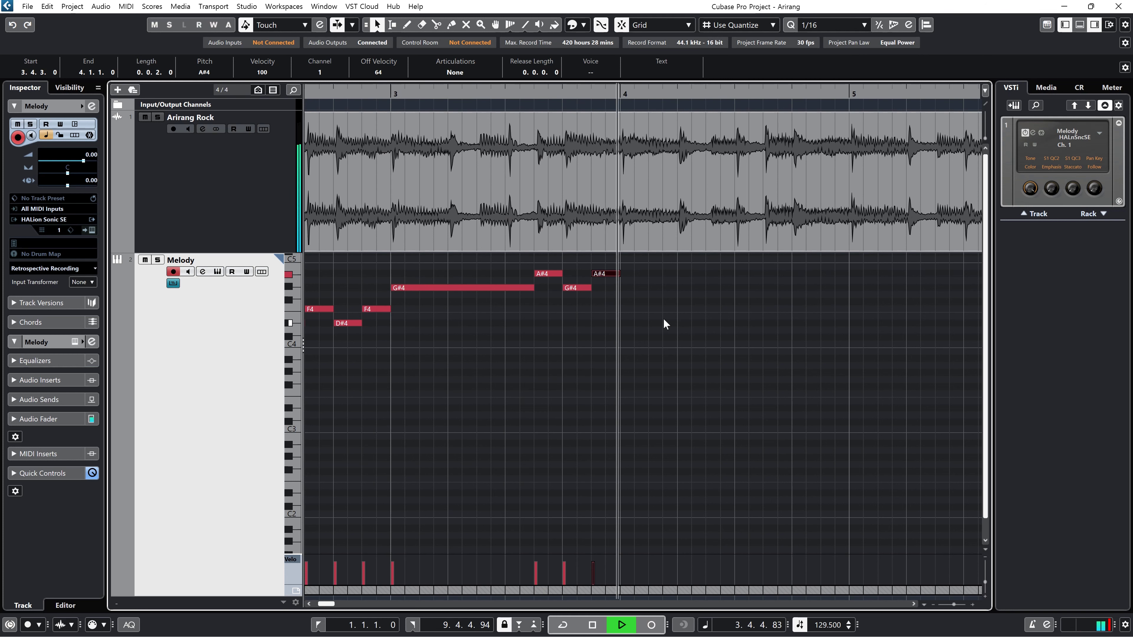
key("space")
left_click_drag(651, 343, 665, 259)
key("space")
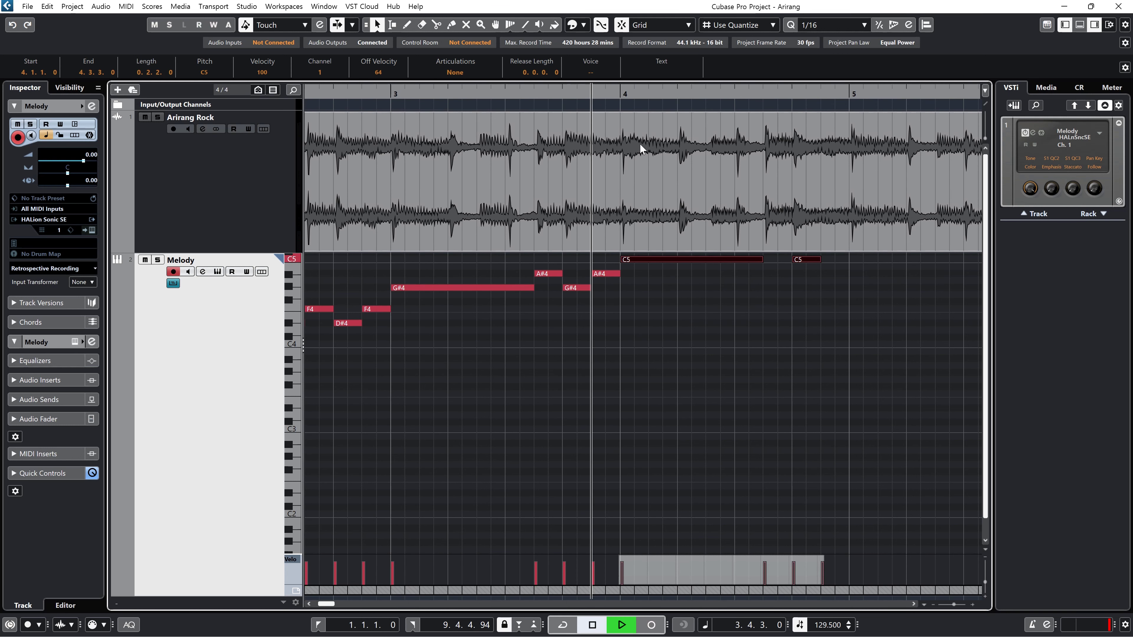
key("space")
left_click(779, 342)
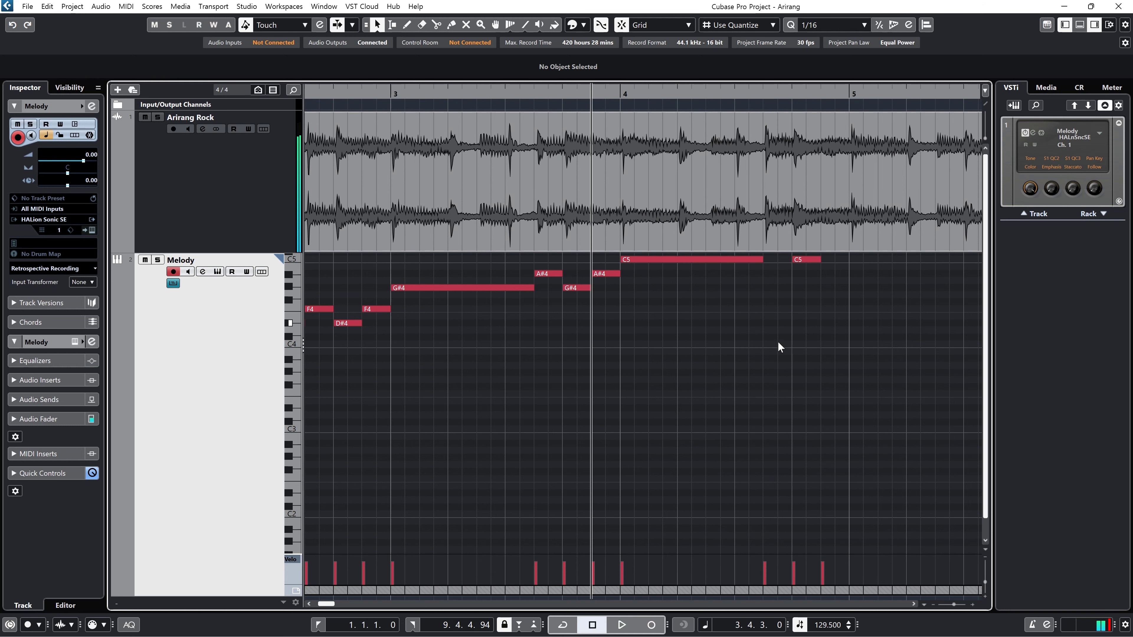
scroll(811, 337, "down", 3)
scroll(811, 339, "down", 3)
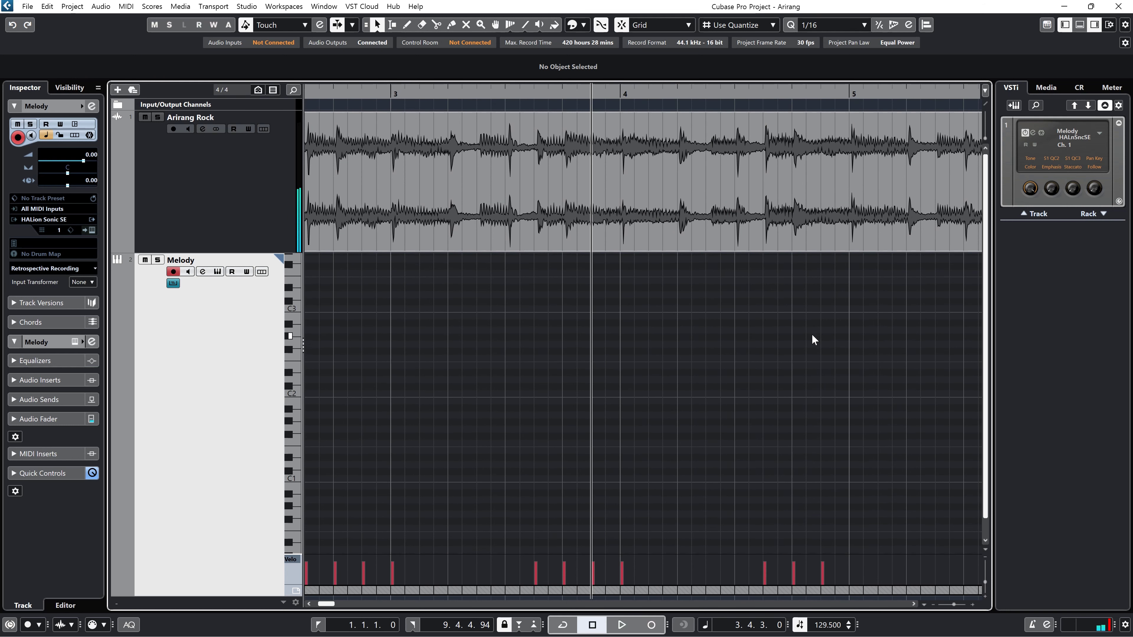
Shorten the C5 note at the start of bar 4 to a length of 0.1.2.0, playing the song before and after
scroll(813, 327, "up", 12)
key("space")
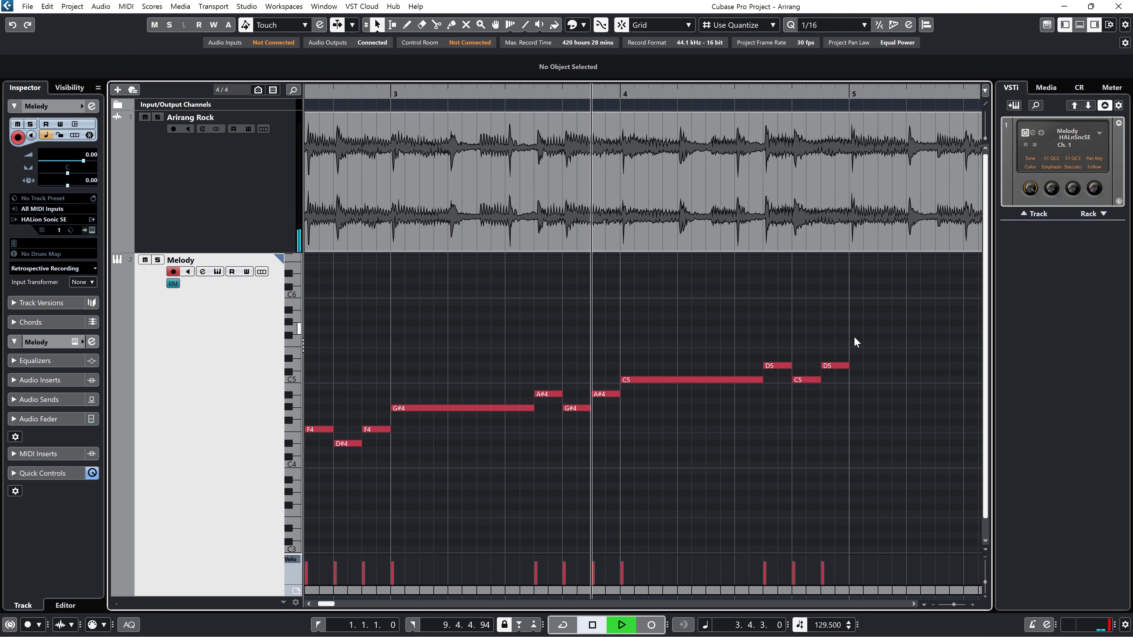
key("space")
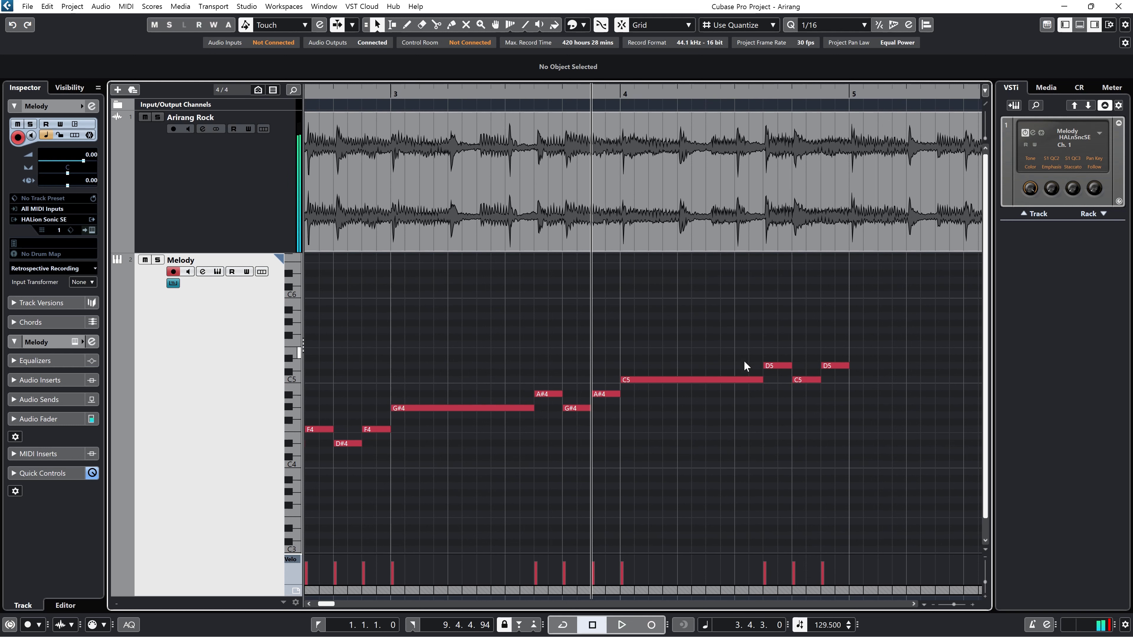
left_click_drag(760, 379, 690, 396)
left_click(620, 92)
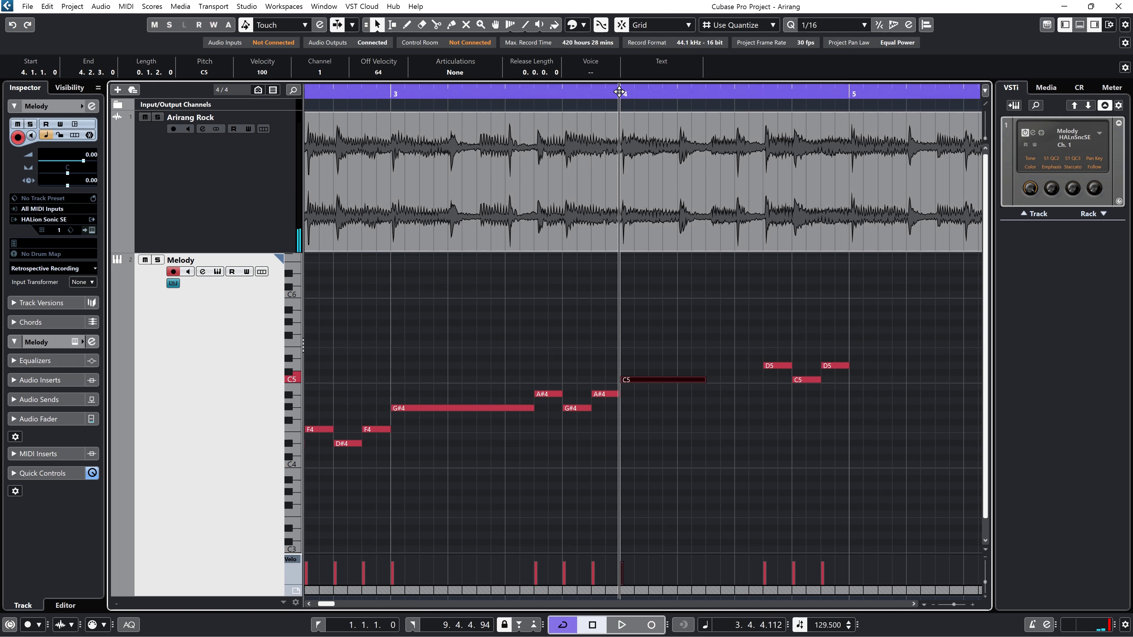
key("space")
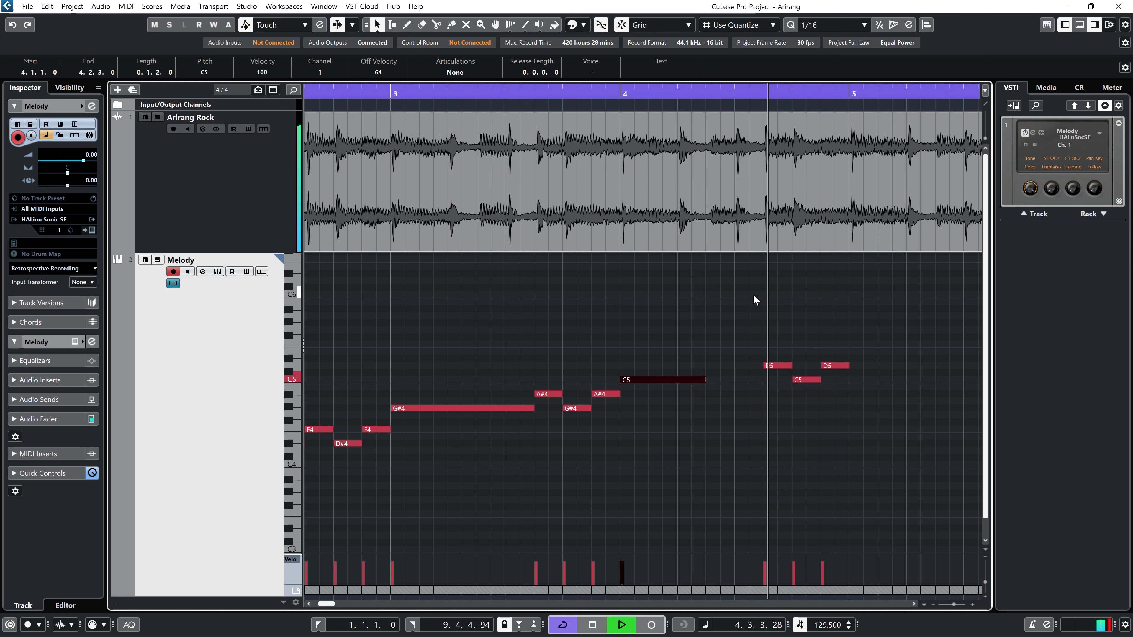
key("space")
Delete the last three notes of bar 4 (D5, C5, D5) and listen to the bar in the audio
left_click_drag(875, 329, 750, 417)
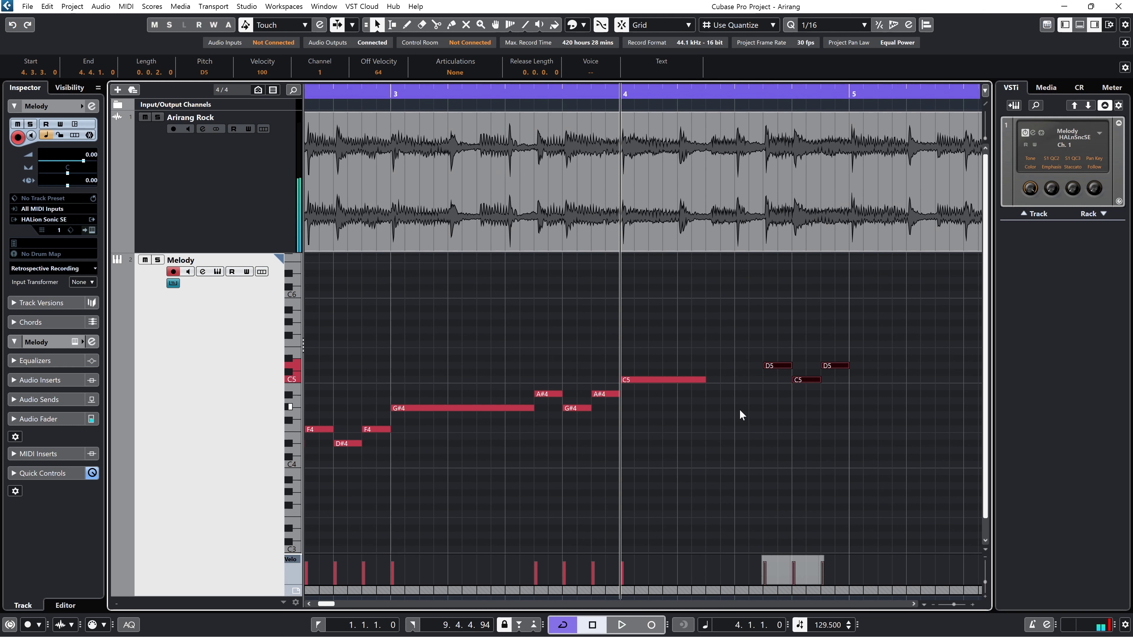
key("Delete")
key("space")
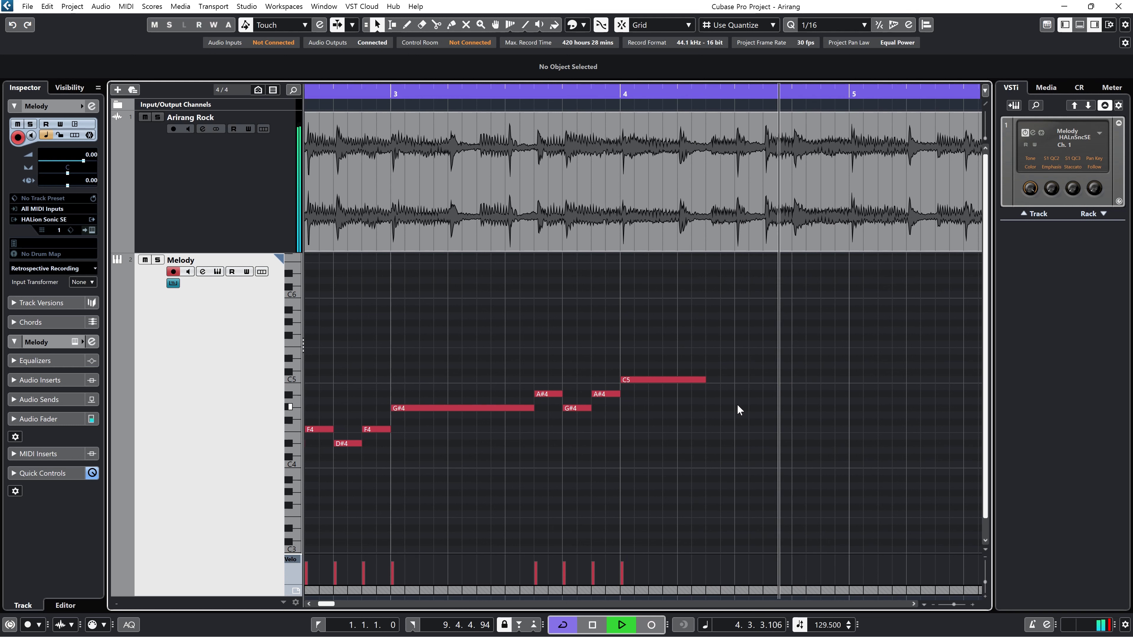
key("space")
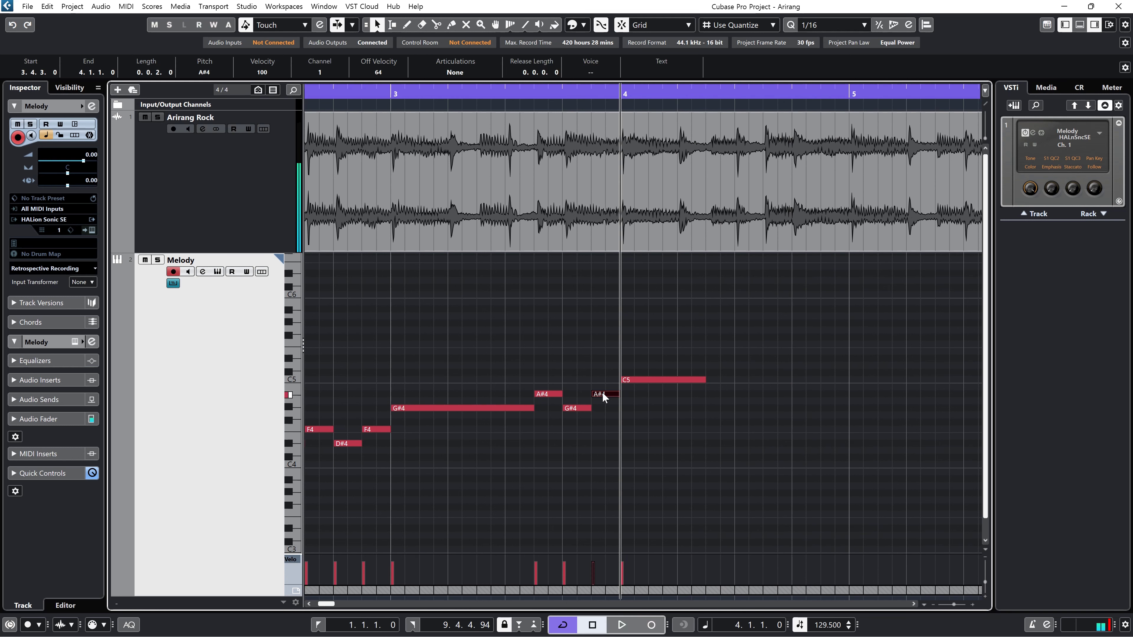
Copy the last A#4 note of bar 3 into bar 4 and place it at 4.3.1.0, playing bar 4 to check its timing
left_click_drag(604, 397, 724, 397)
key("space")
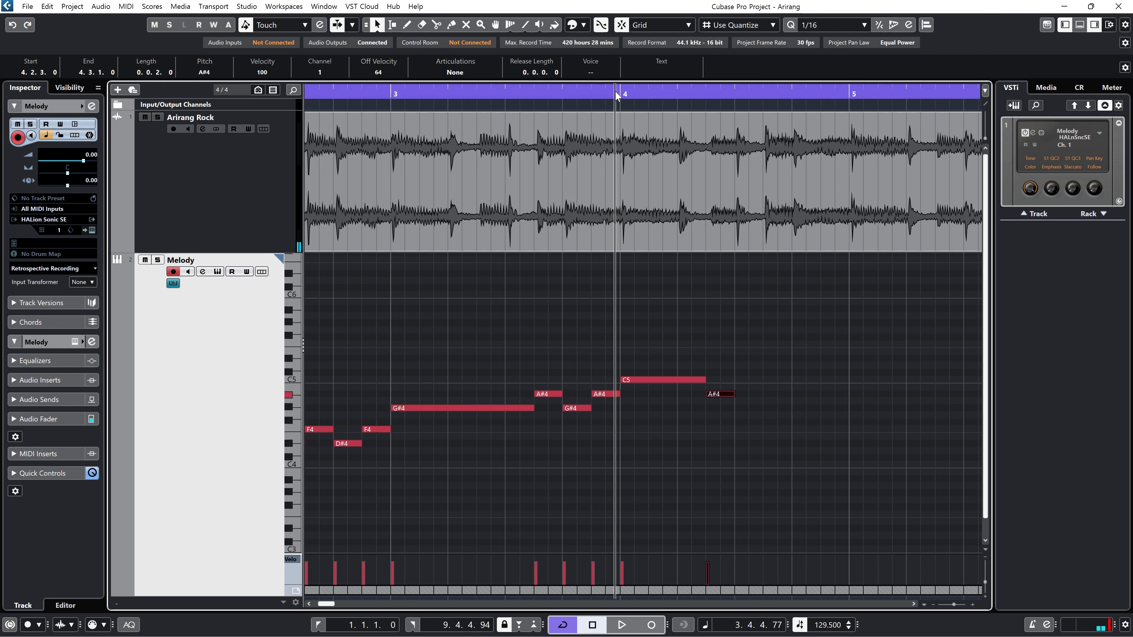
key("space")
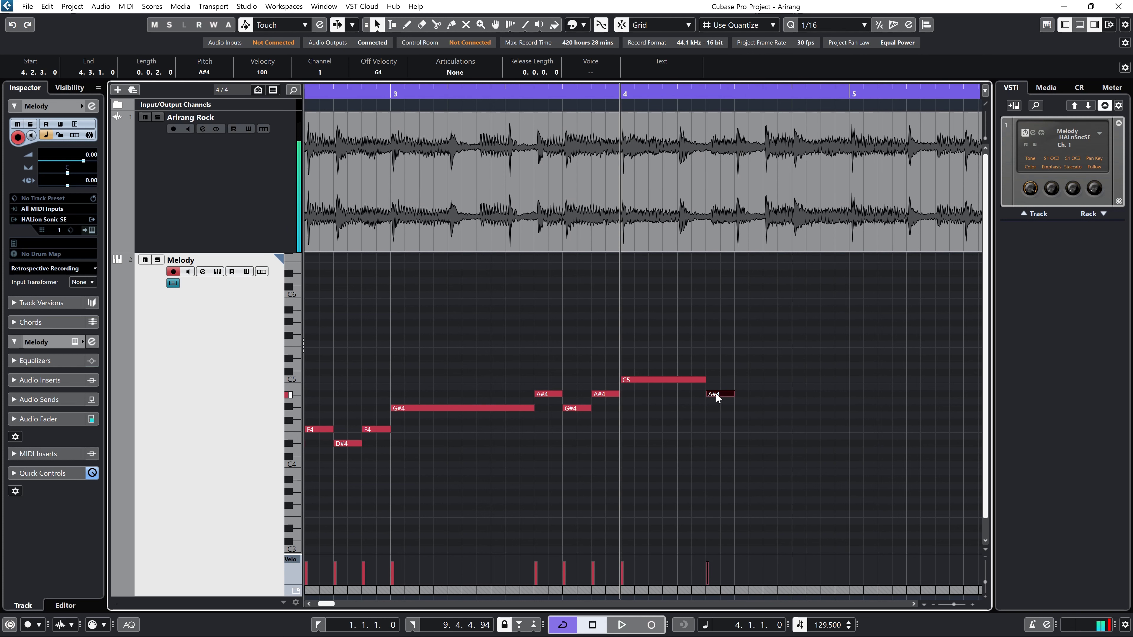
left_click_drag(746, 401, 746, 399)
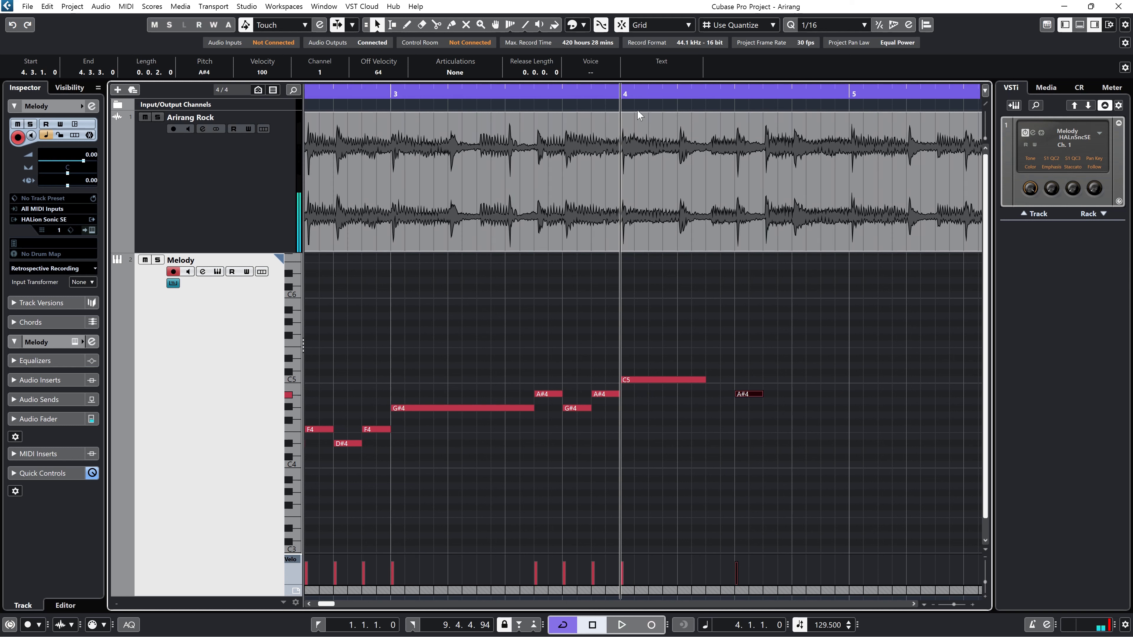
key("space")
key("space")
Copy the bar 4 A#4 onward as C5 at 4.3.3.0, G#4 at 4.4.1.0 and F4 at 4.4.3.0, listening in between
left_click_drag(751, 392, 780, 382, "alt")
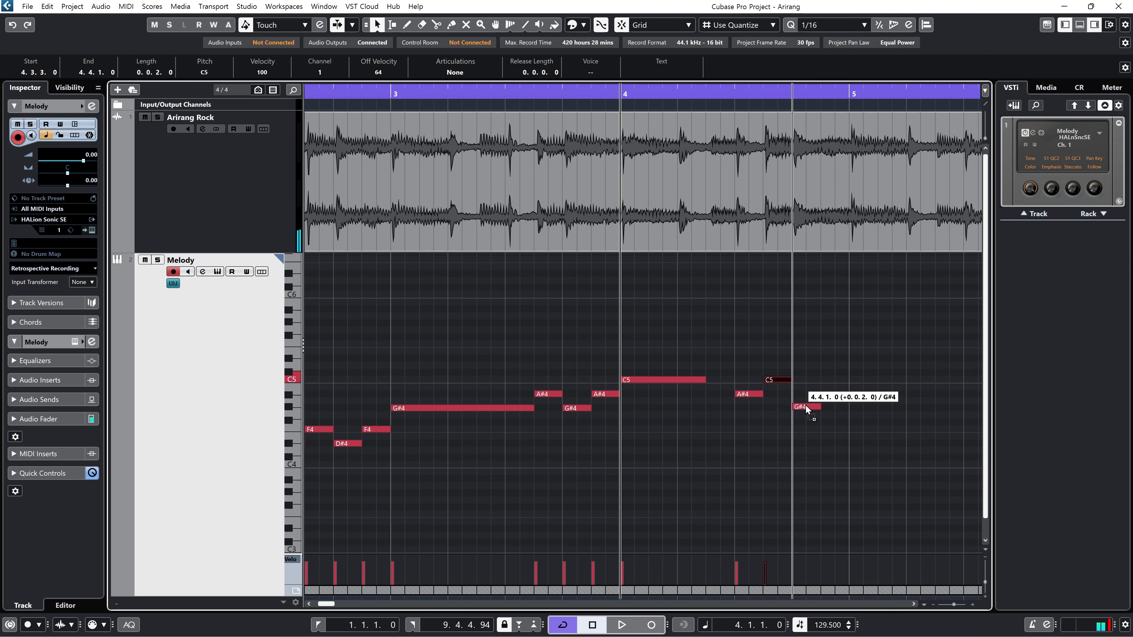
key("space")
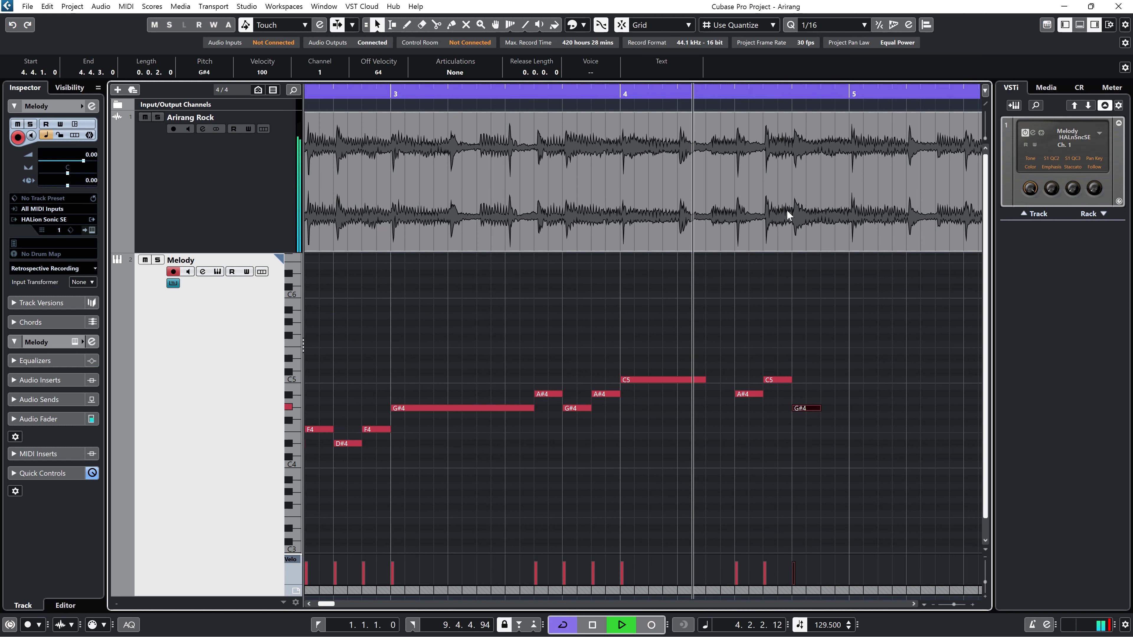
key("space")
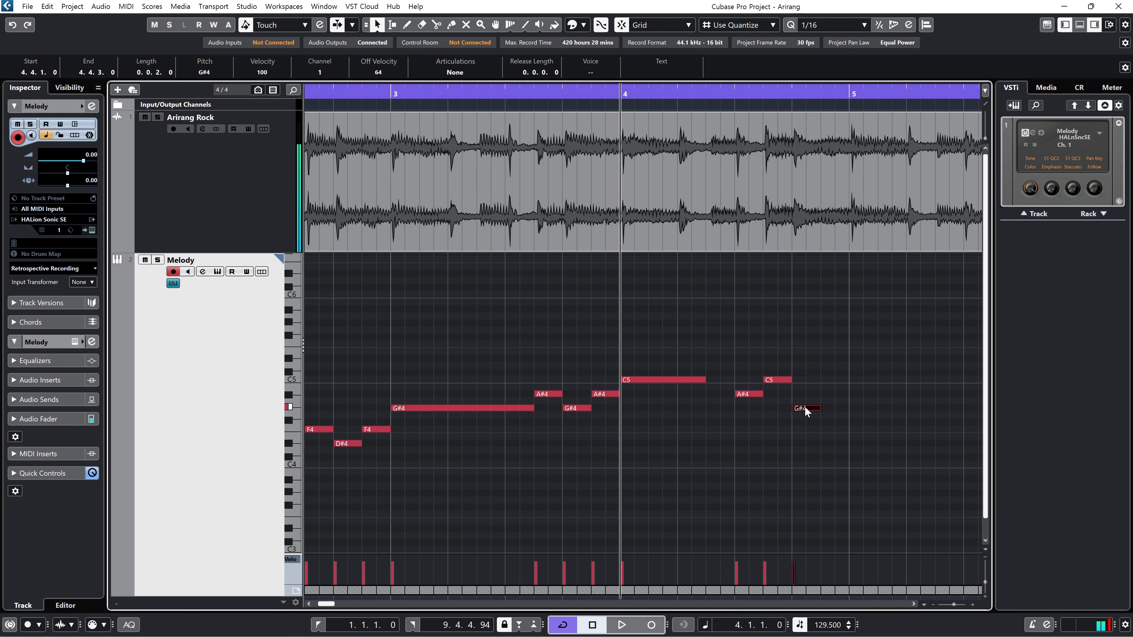
left_click_drag(837, 433, 837, 432, "alt")
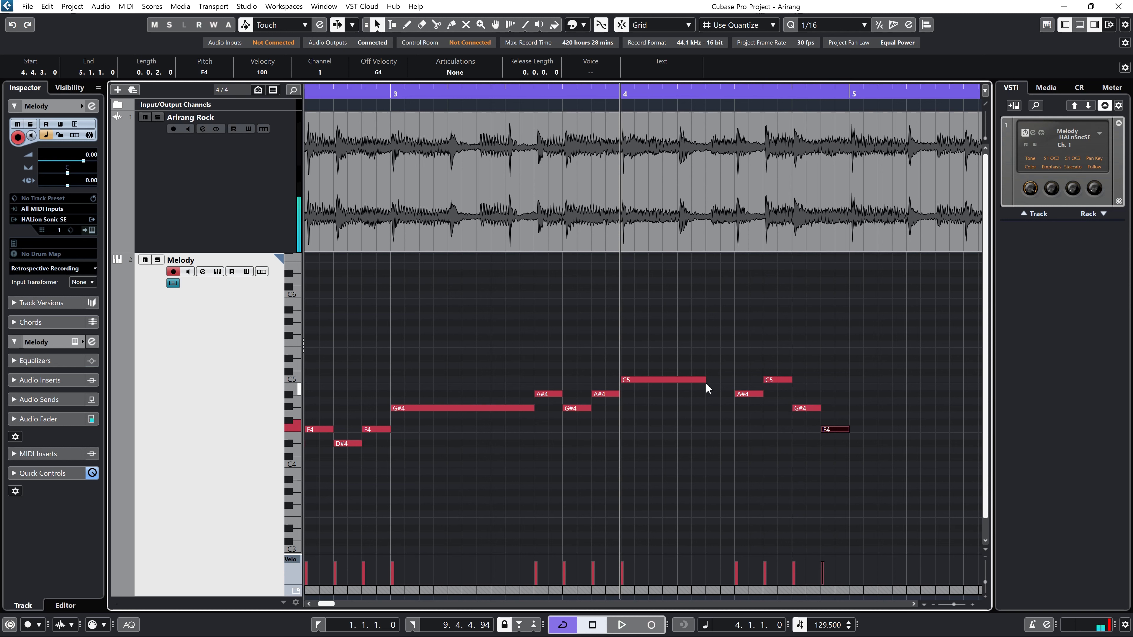
Extend the C5 note in bar 4 to a length of 0.2.0.0, turn cycle mode off and play bar 4
left_click_drag(703, 380, 734, 388)
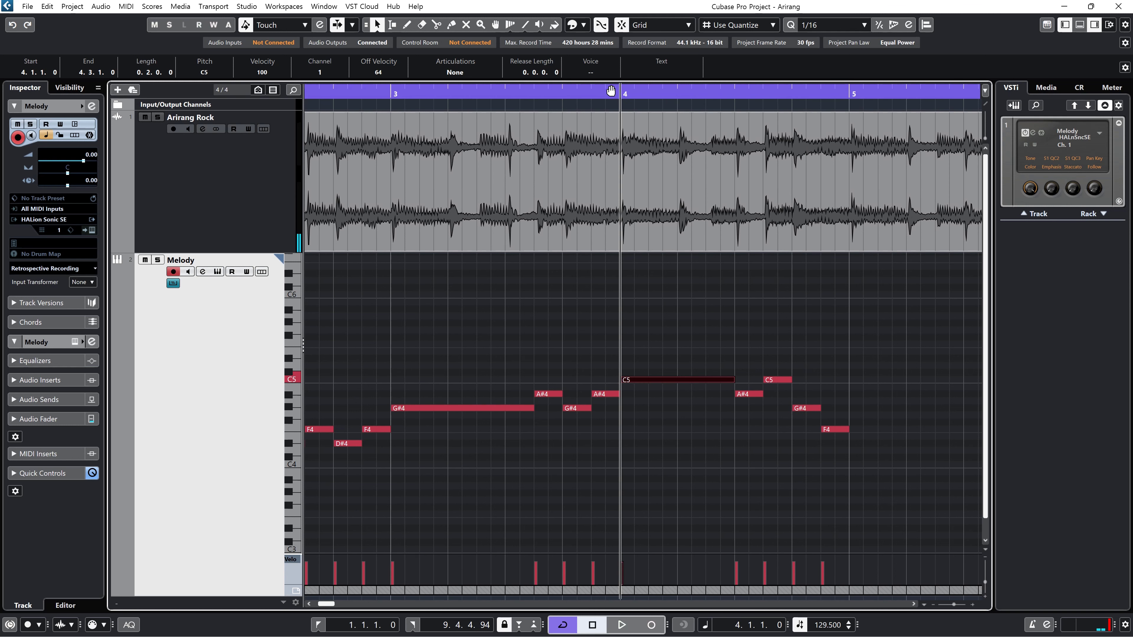
key("KP_Divide")
key("space")
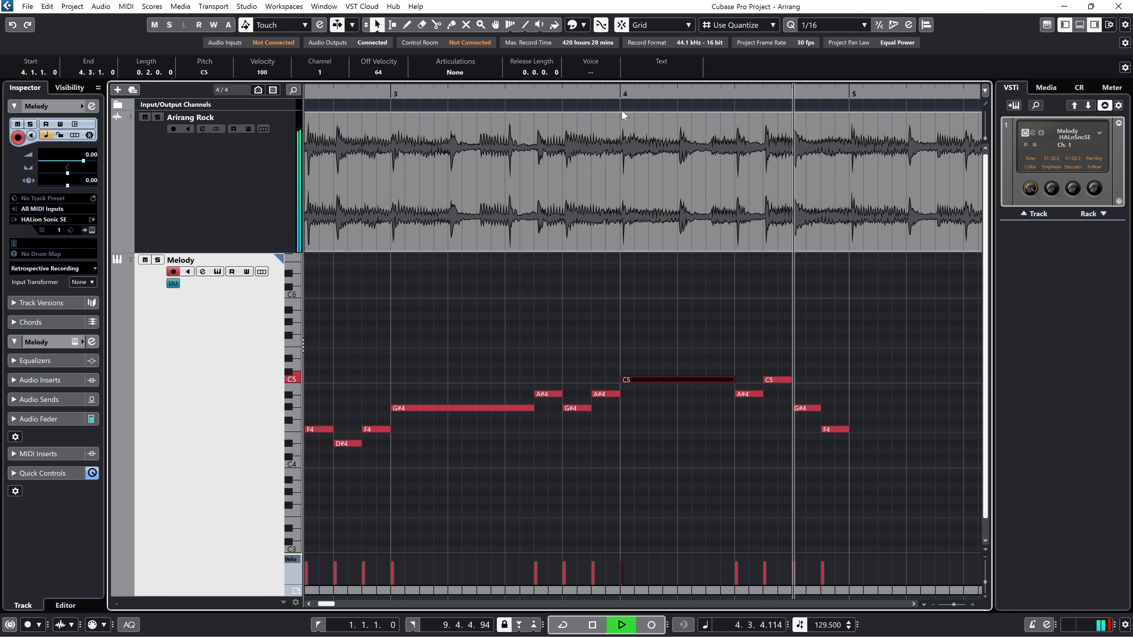
key("space")
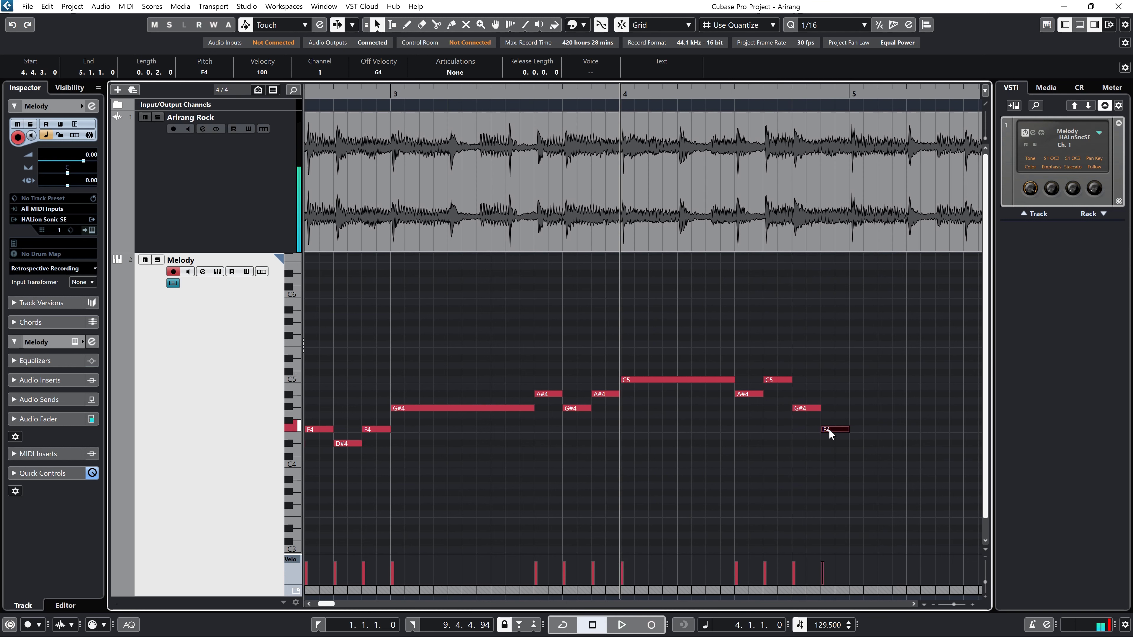
Copy the last F4 of bar 4 to the start of bar 5 as D#4 and lengthen it to 0.3.0.0, listening to the audio
left_click_drag(853, 450, 863, 445)
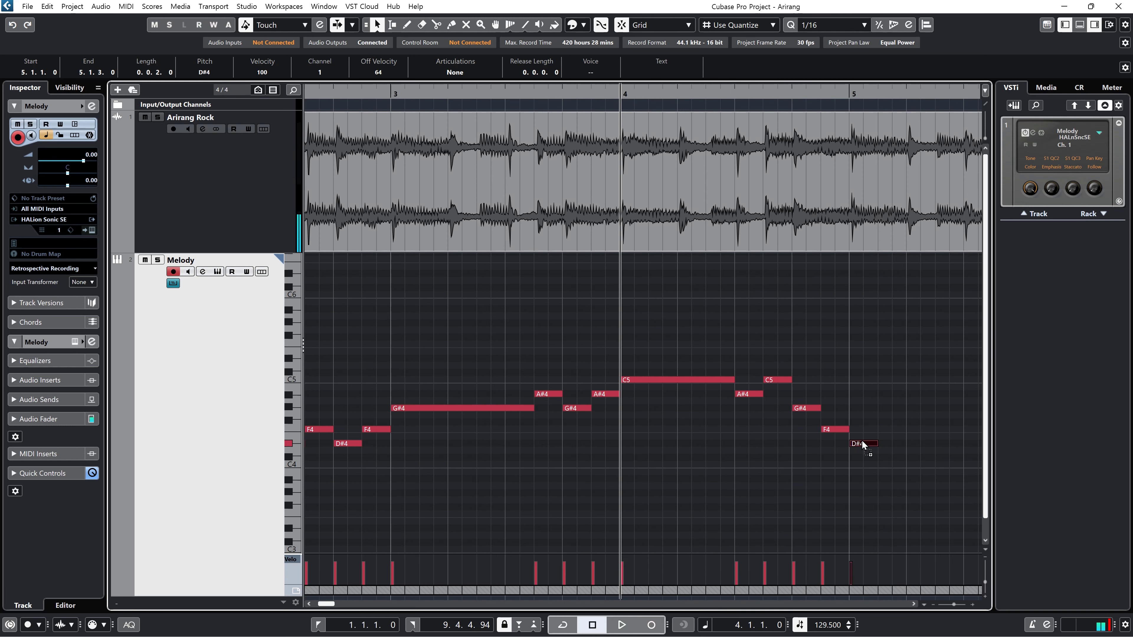
left_click(824, 94)
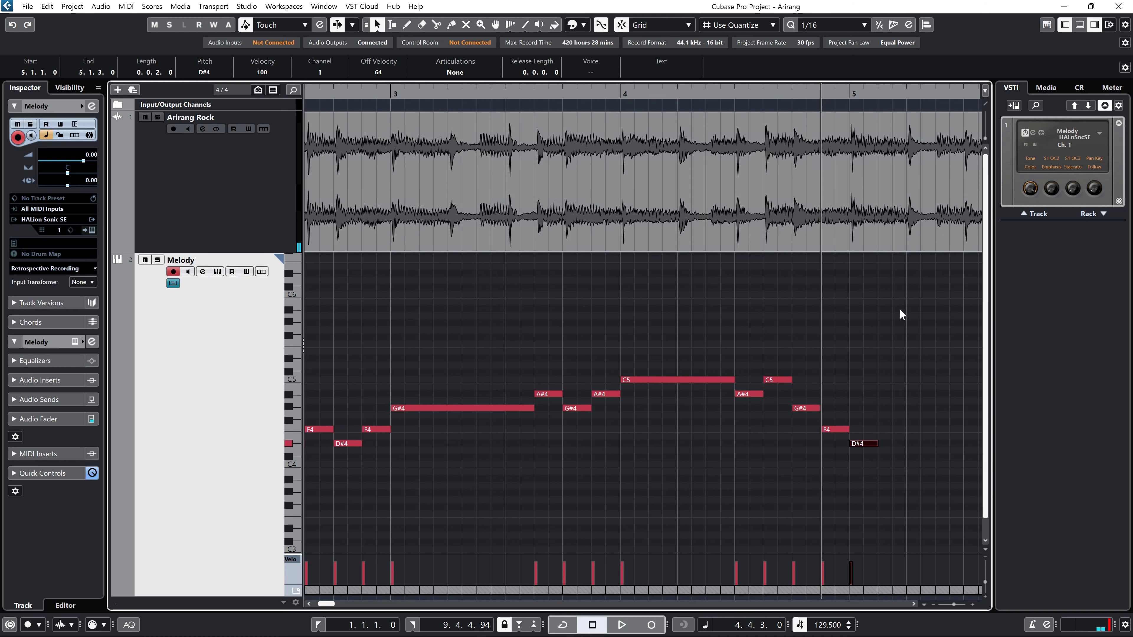
left_click_drag(959, 452, 738, 467)
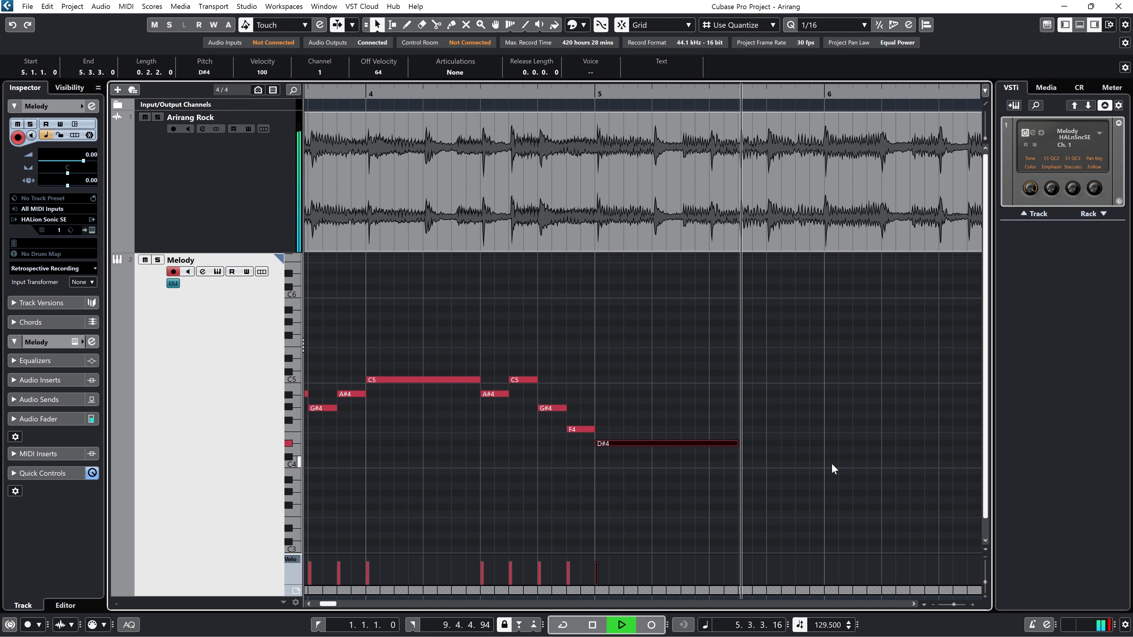
key("space")
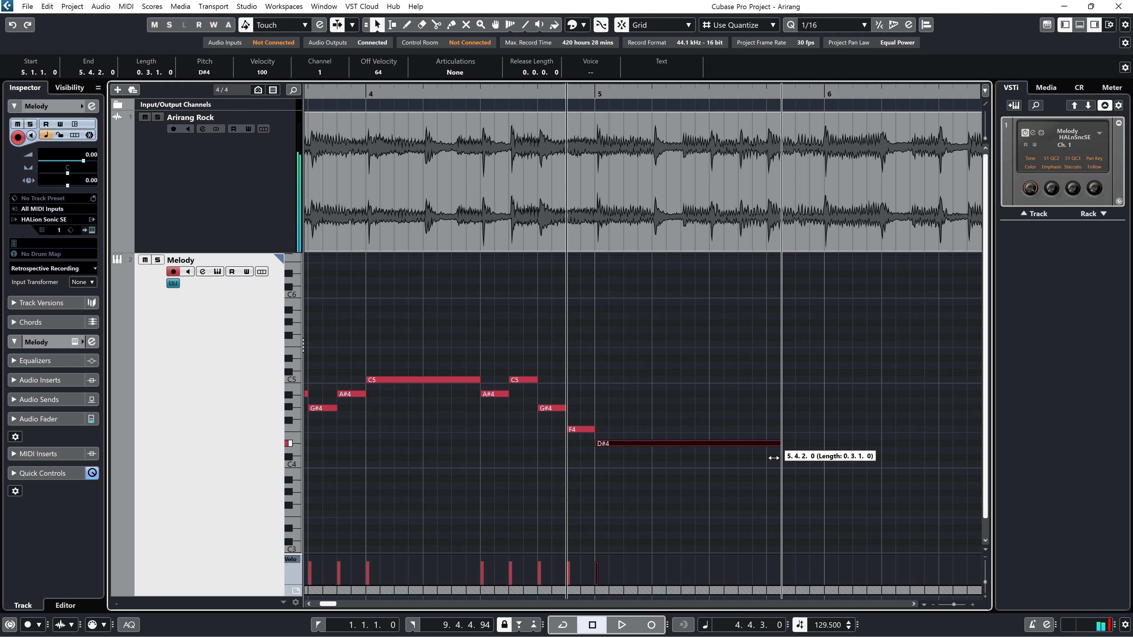
left_click_drag(774, 458, 764, 465)
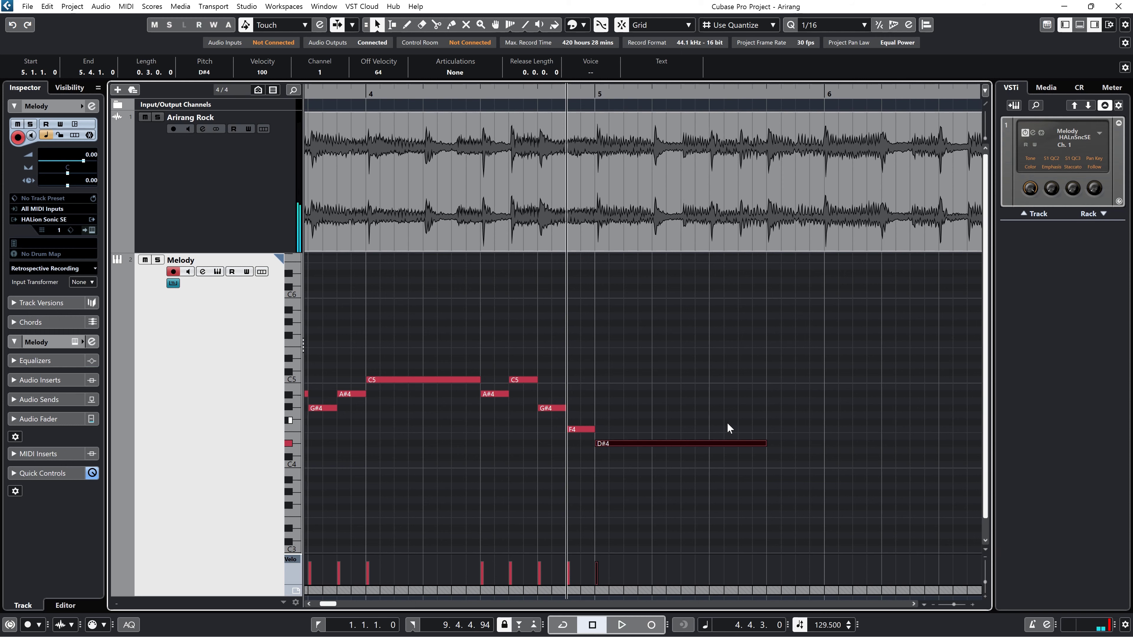
Show the whole song and play the transcribed melody from the start of bar 2
key("shift+f")
left_click(337, 94)
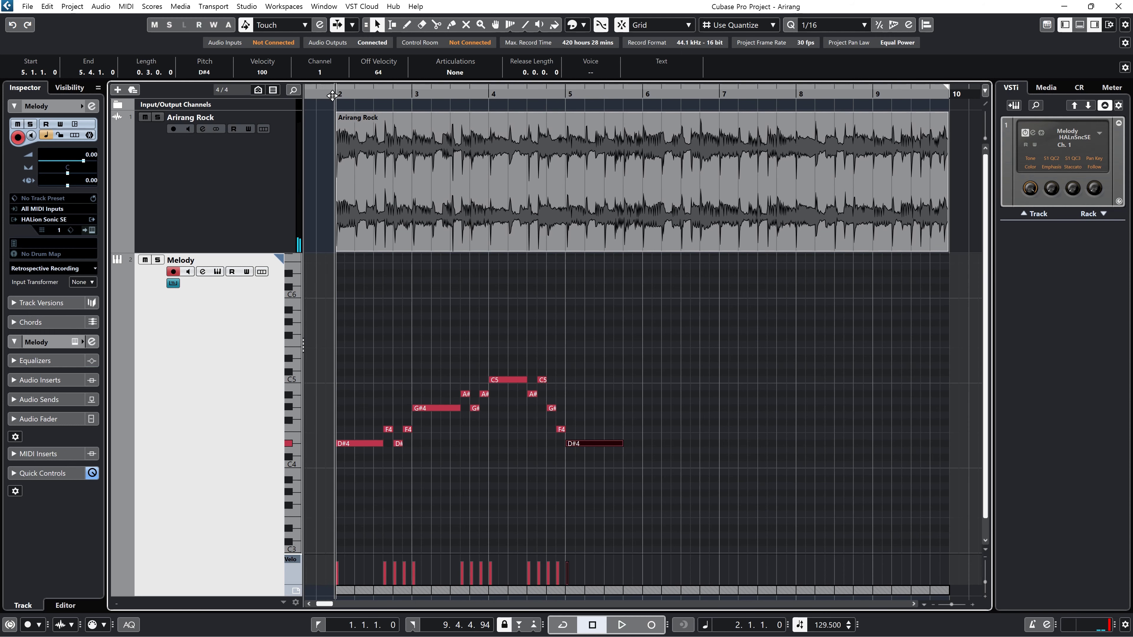
key("space")
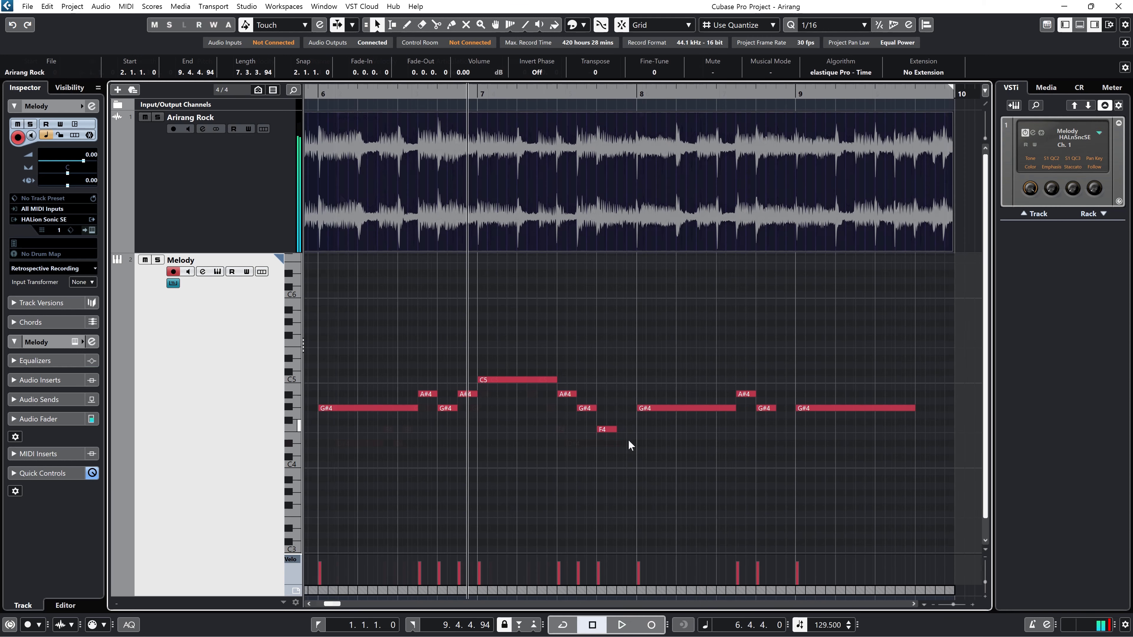
Copy the F4 note near the end of bar 7 to 7.4.3.0 as D#4
left_click(612, 430)
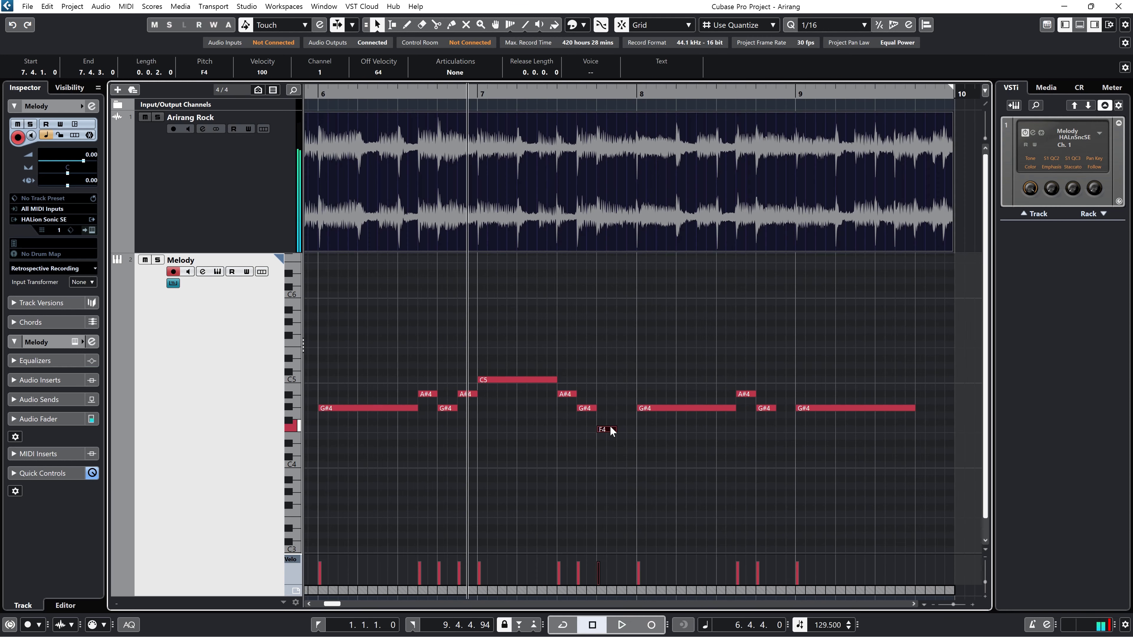
left_click_drag(612, 429, 632, 448)
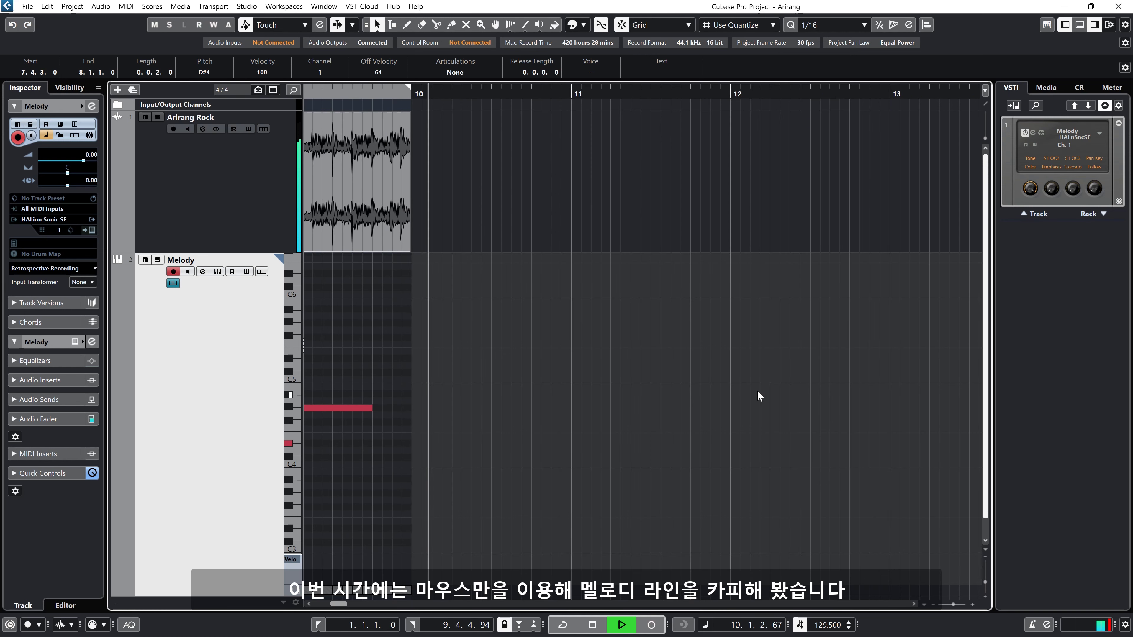
Stop playback, deselect all notes and set the playback position to just before bar 2
key("space")
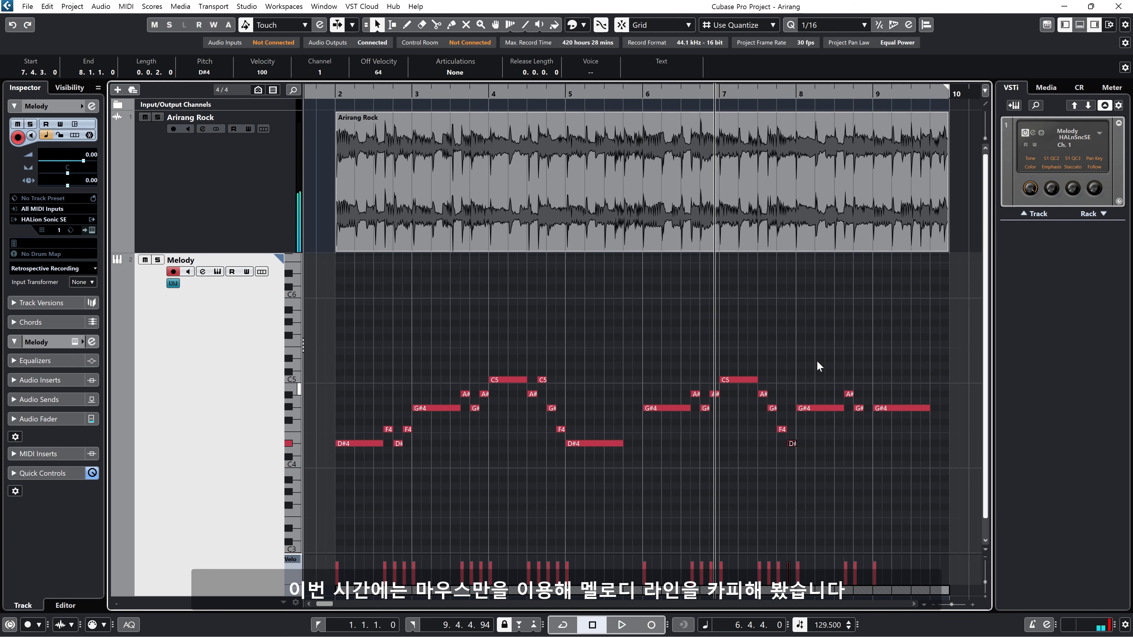
left_click(846, 313)
left_click(332, 91)
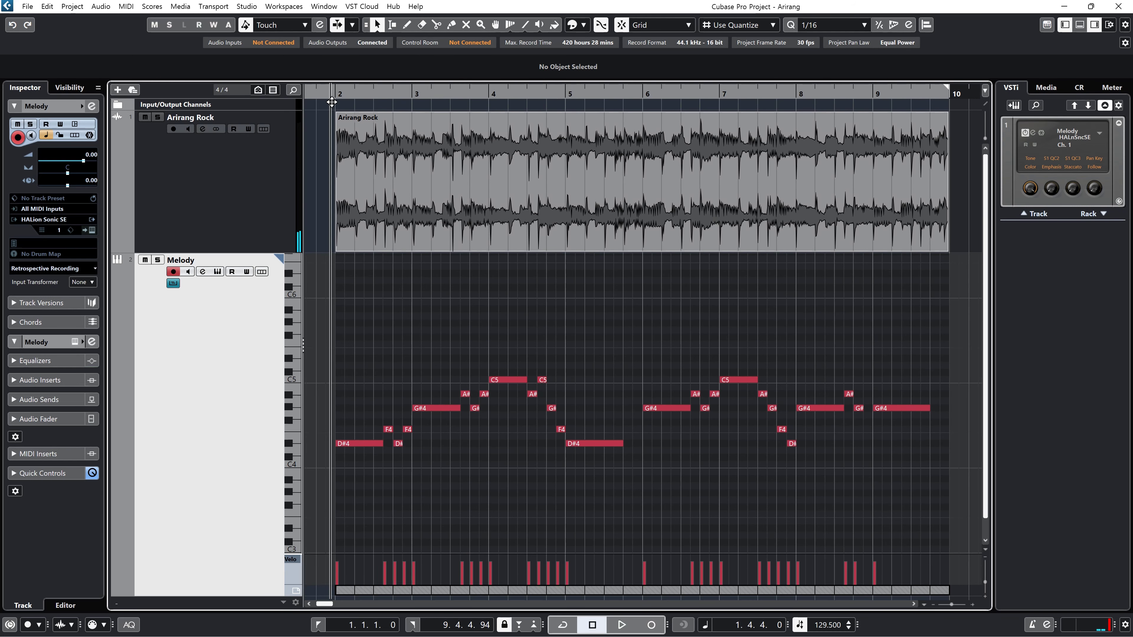